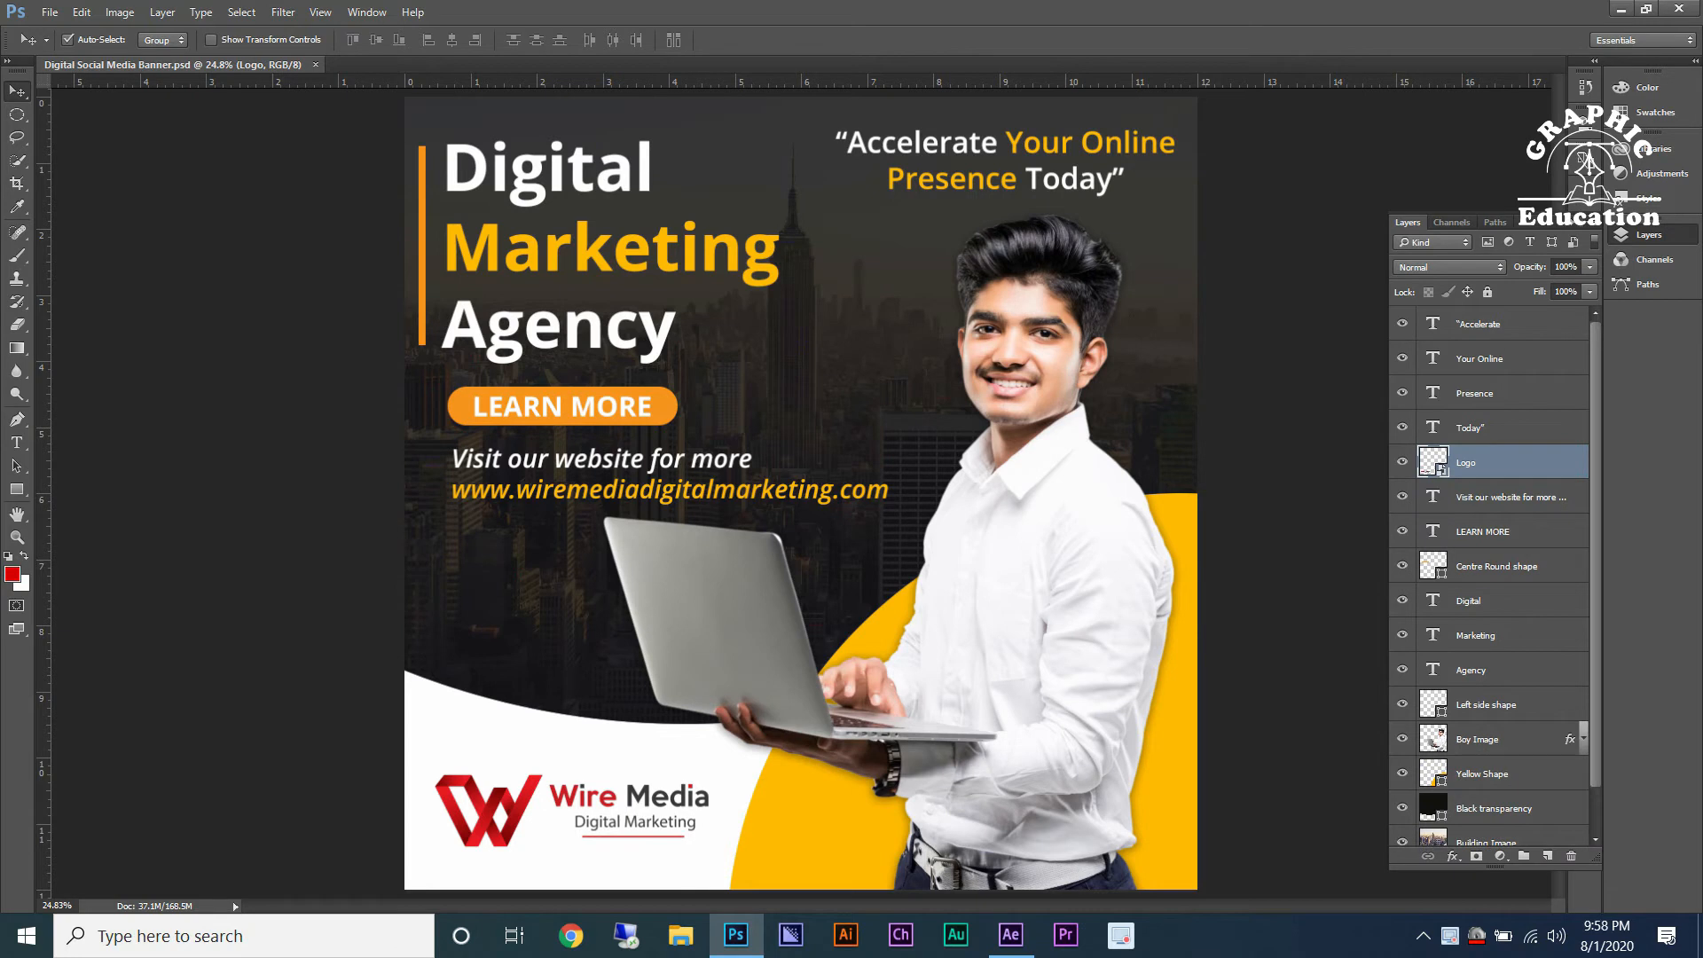
Switch to After Effects and import the Digital Social Media Banner PSD as Composition - Retain Layer Sizes.
left_click(1010, 934)
left_click(15, 37)
mouse_move(266, 315)
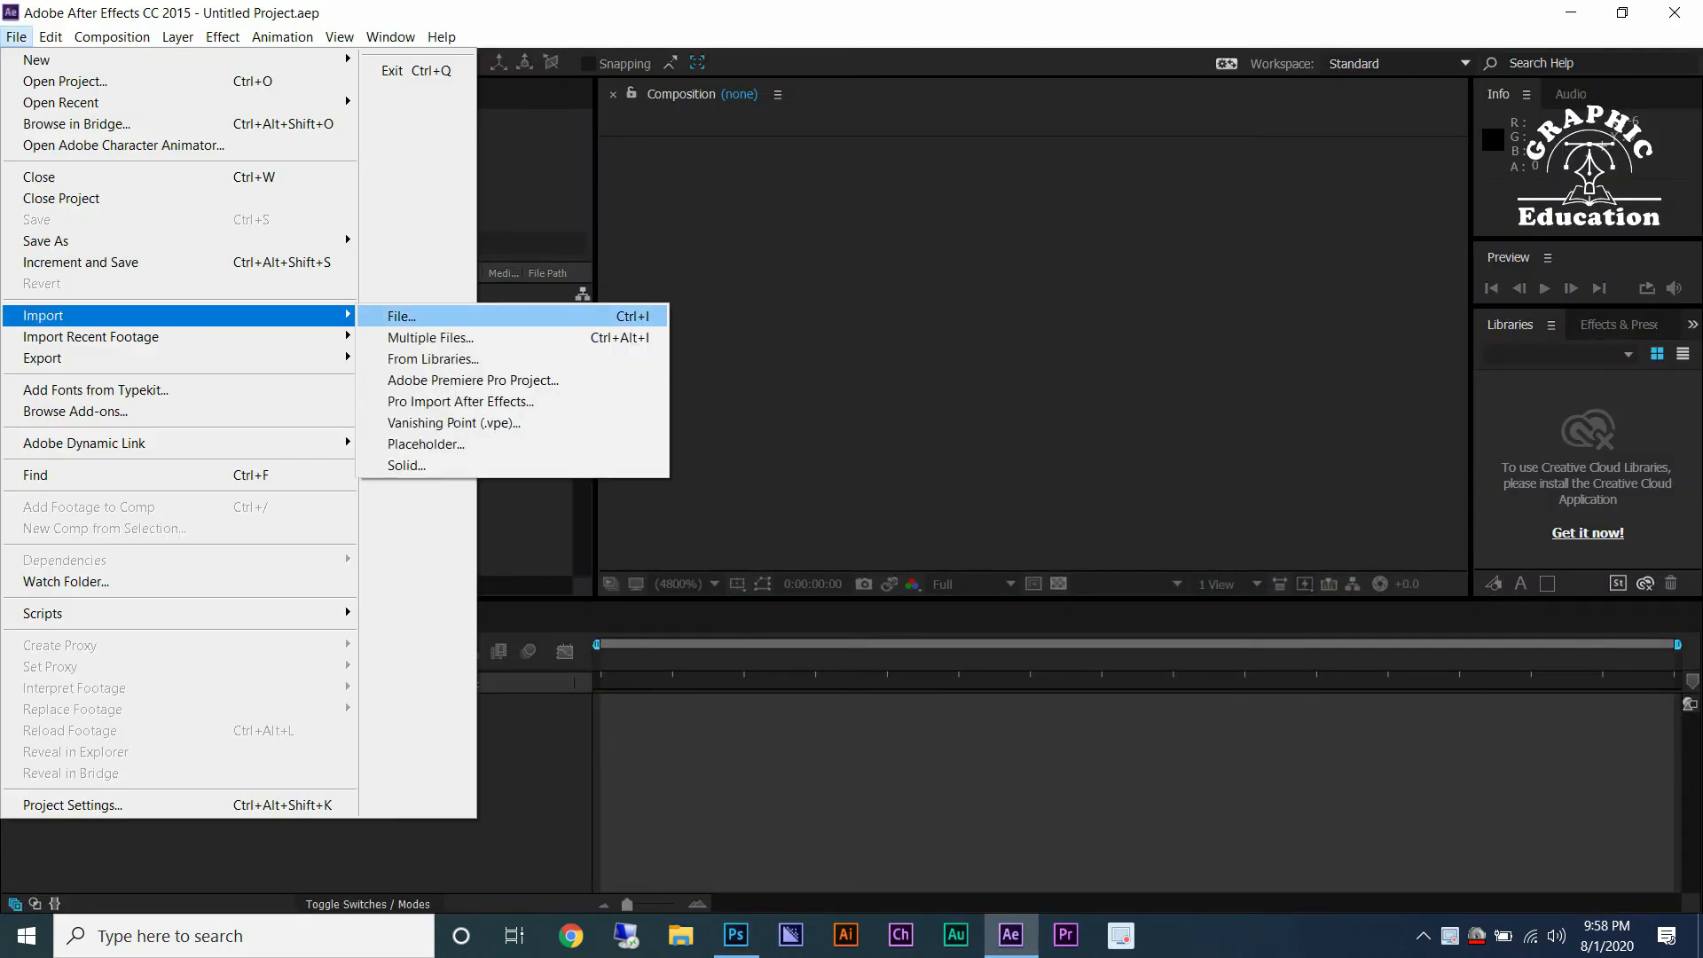
left_click(390, 313)
left_click(89, 237)
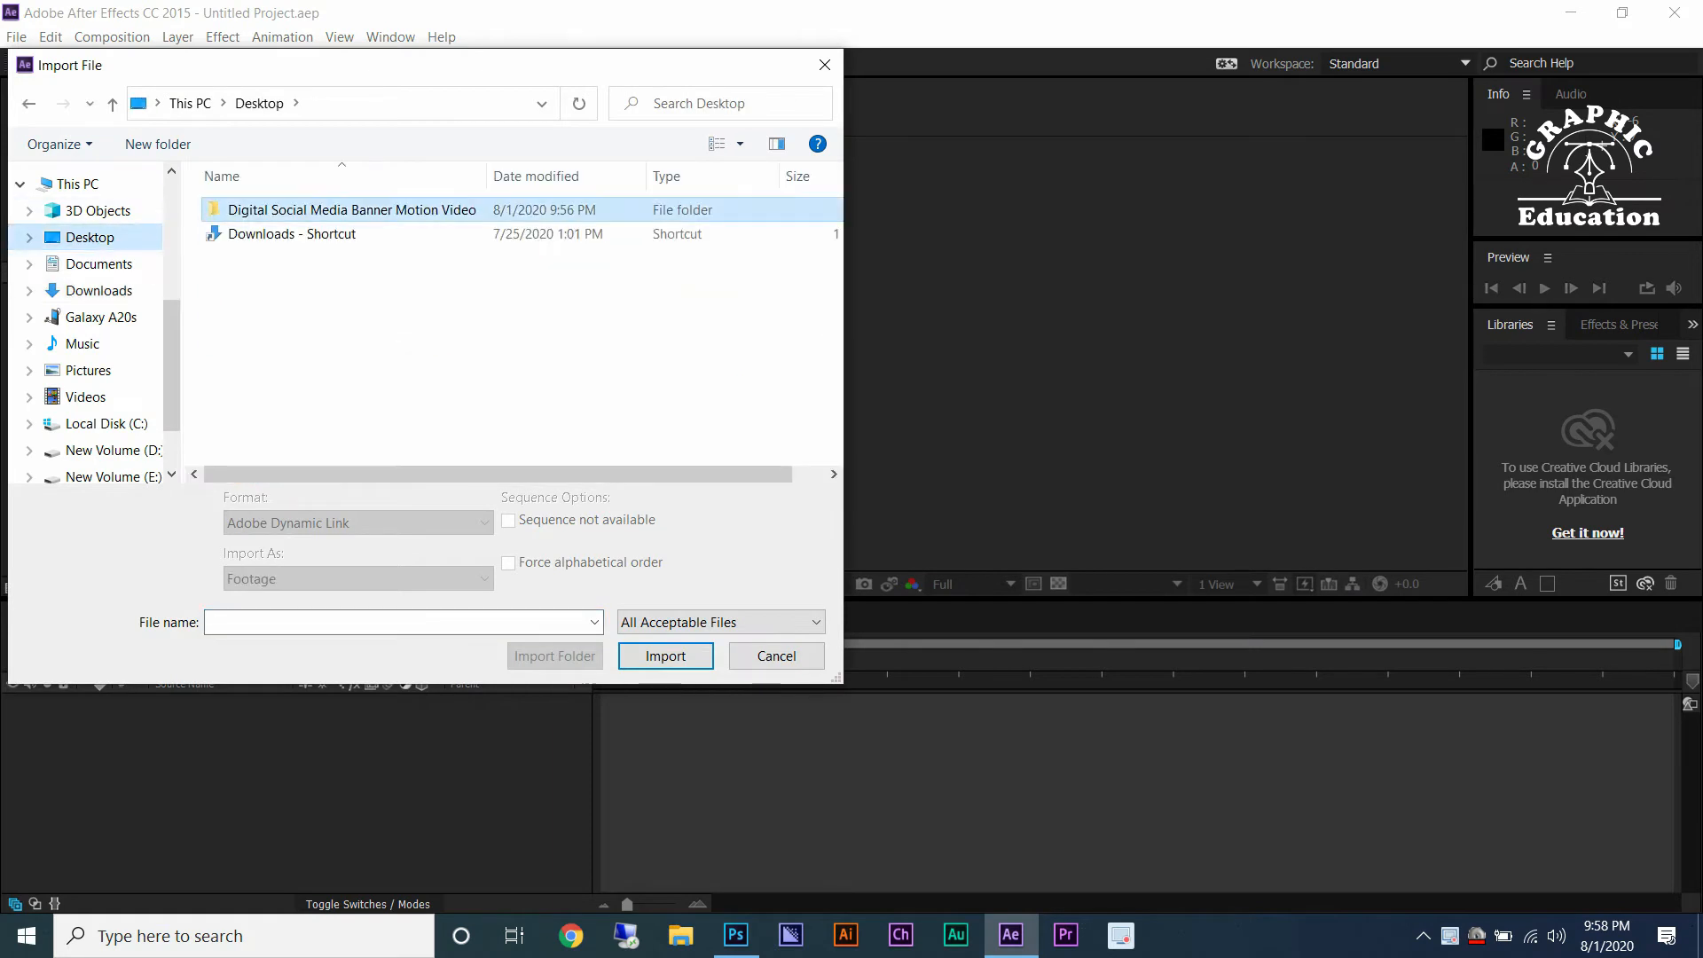
double_click(341, 211)
left_click(310, 209)
left_click(359, 579)
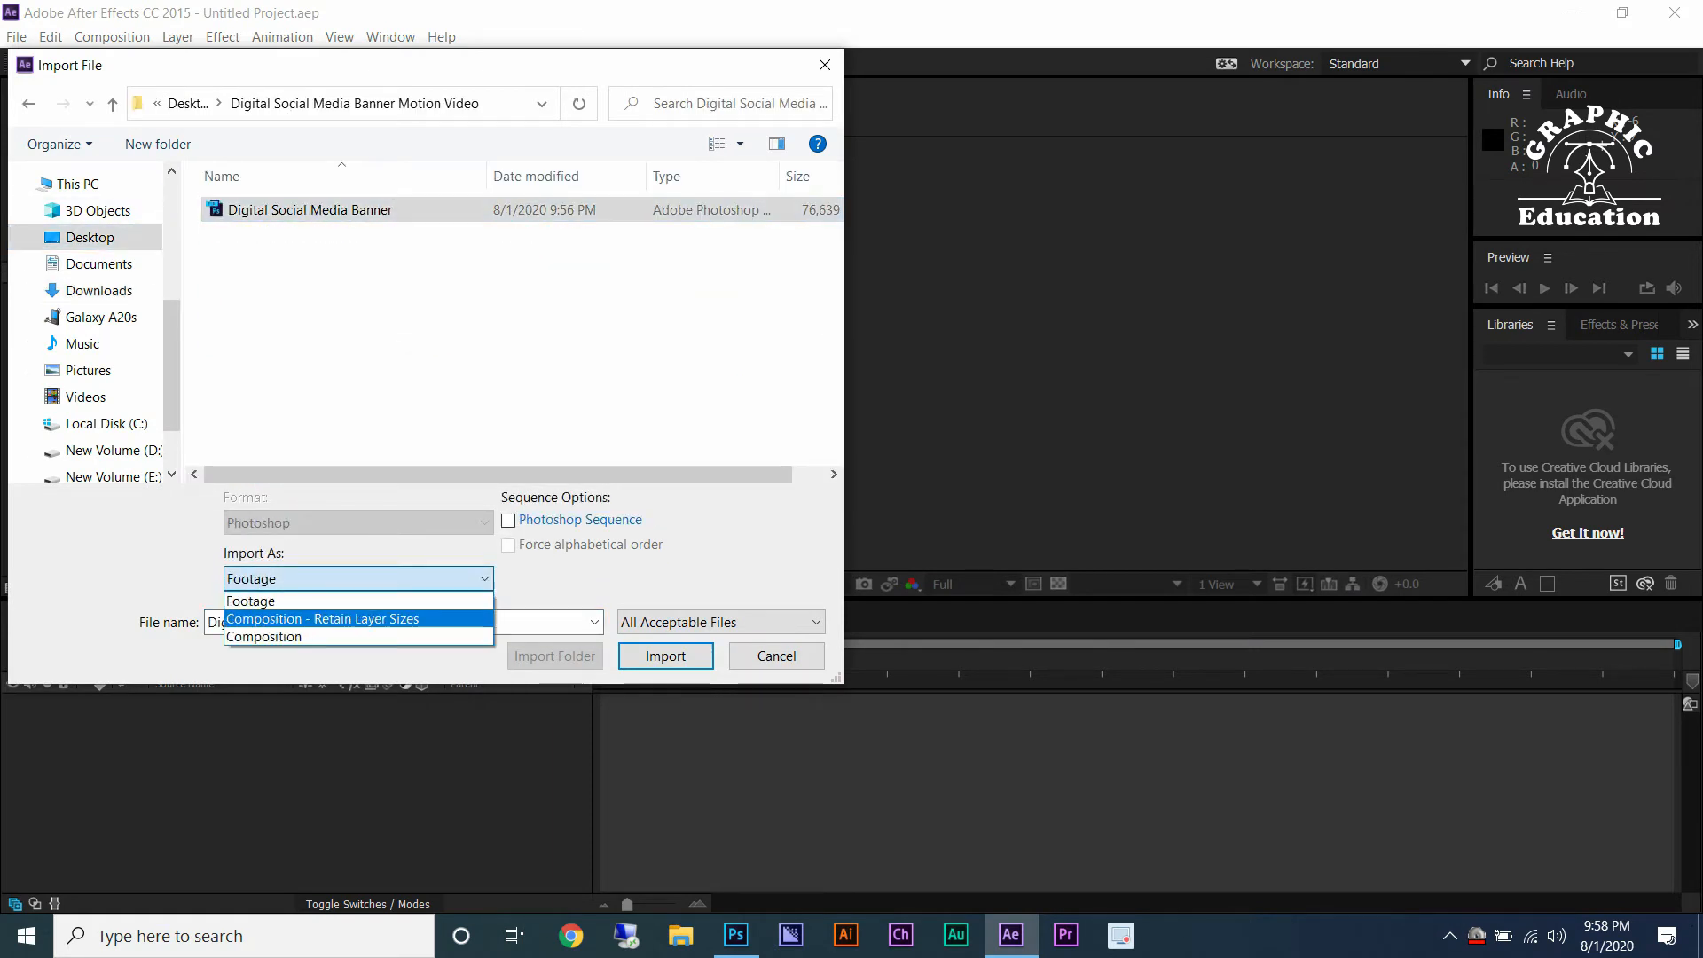
left_click(284, 616)
left_click(666, 656)
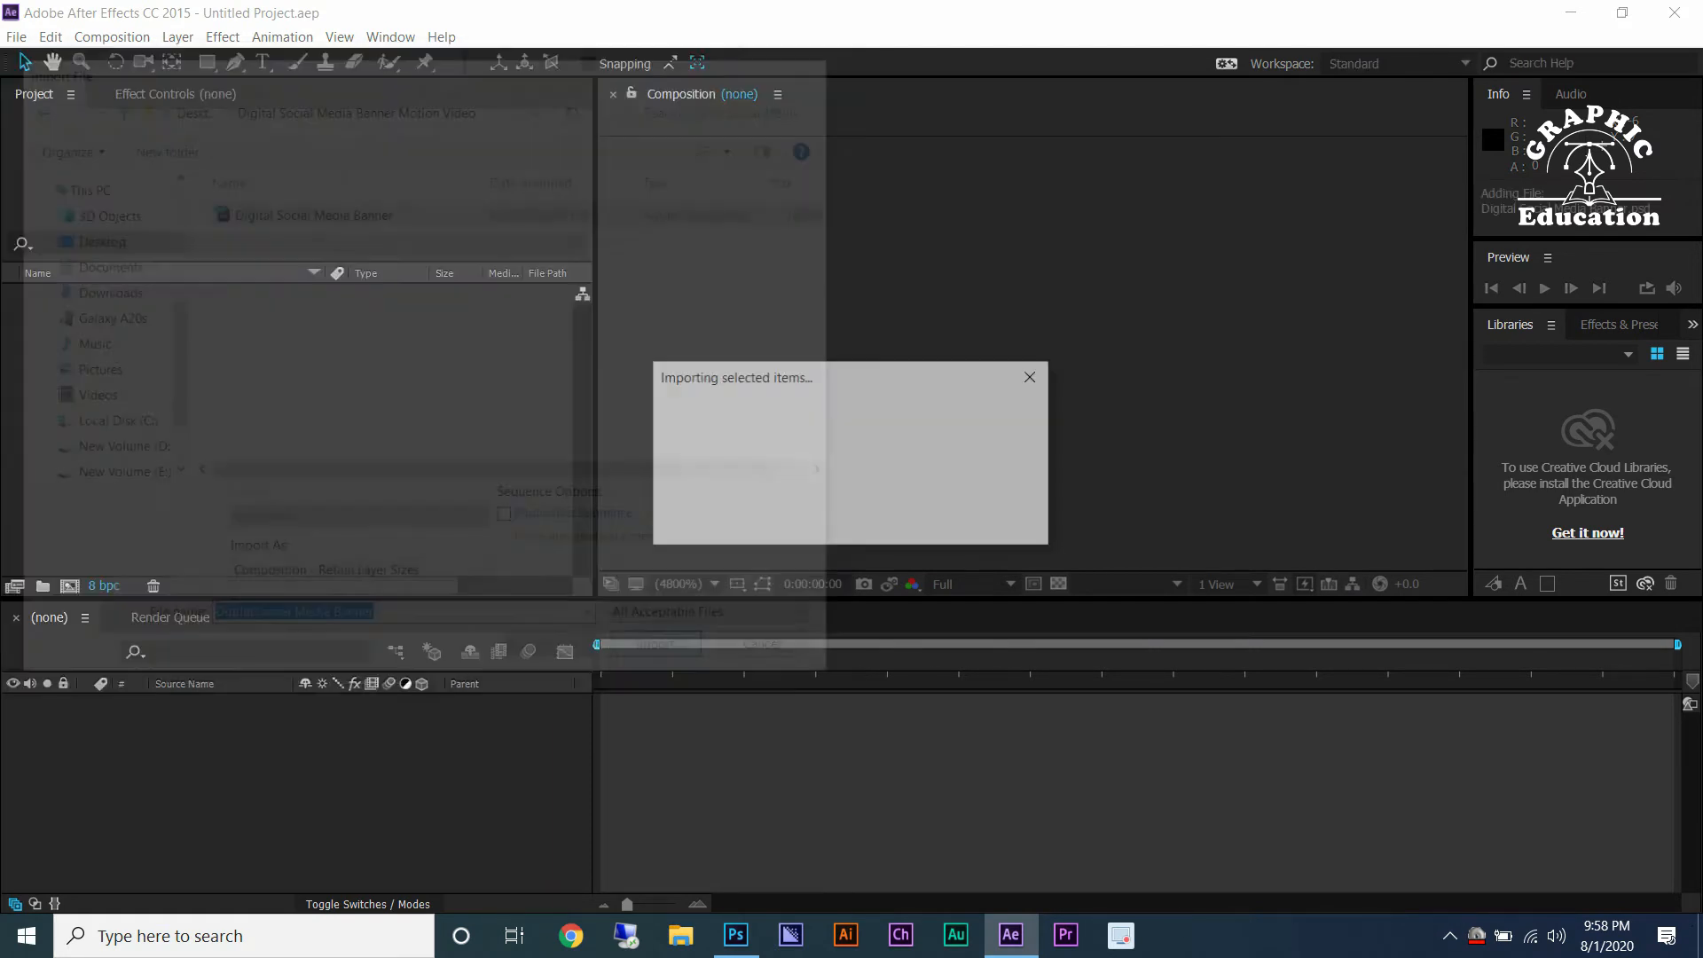
key("Return")
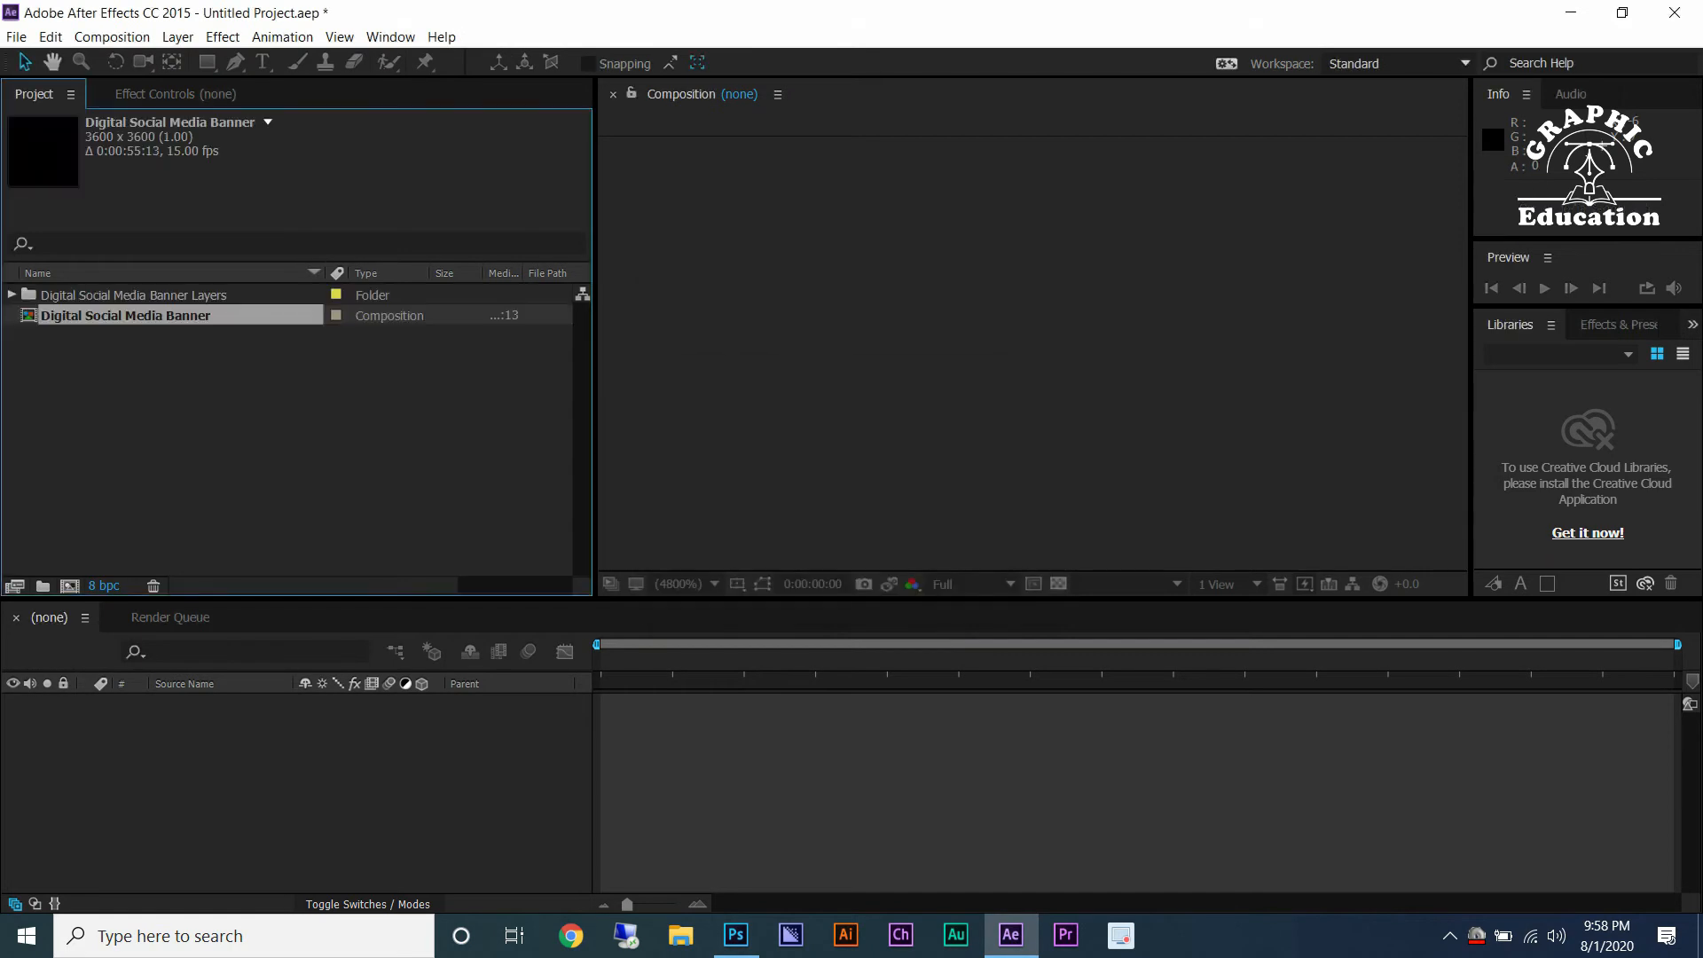
Open the Digital Social Media Banner composition and inspect its text layers in the viewer.
left_click(676, 583)
left_click(1050, 307)
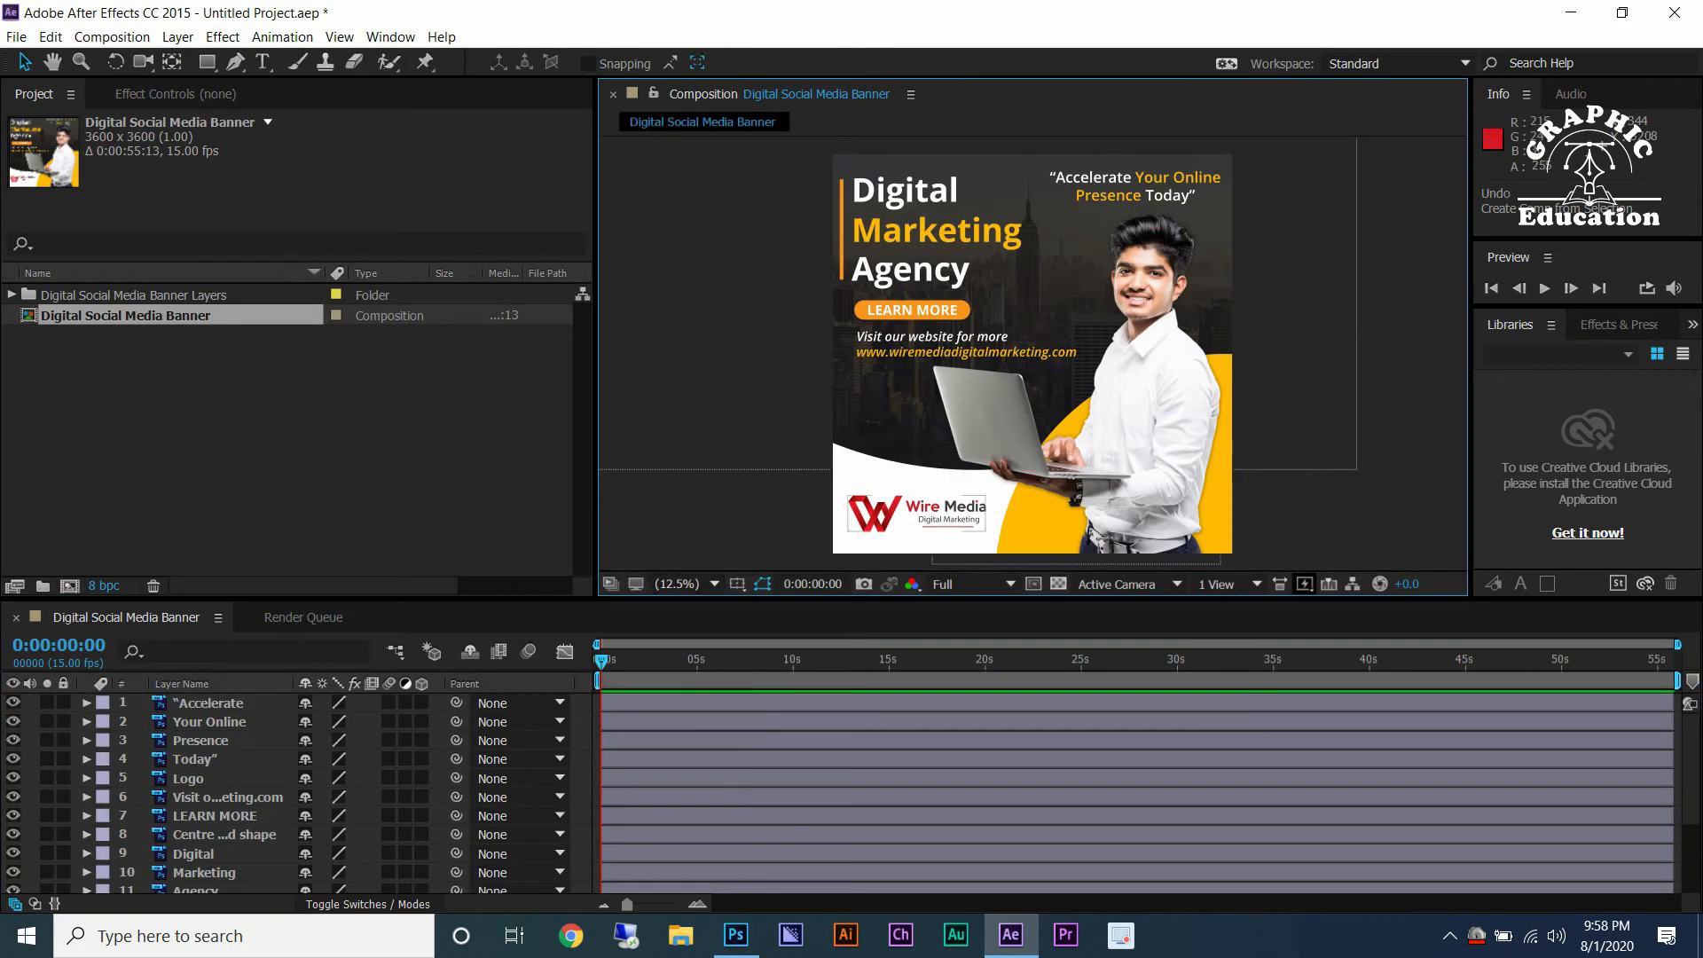
left_click(908, 273)
left_click(937, 232)
left_click(922, 192)
left_click(1093, 178)
left_click(1177, 178)
left_click(1114, 196)
left_click(1170, 196)
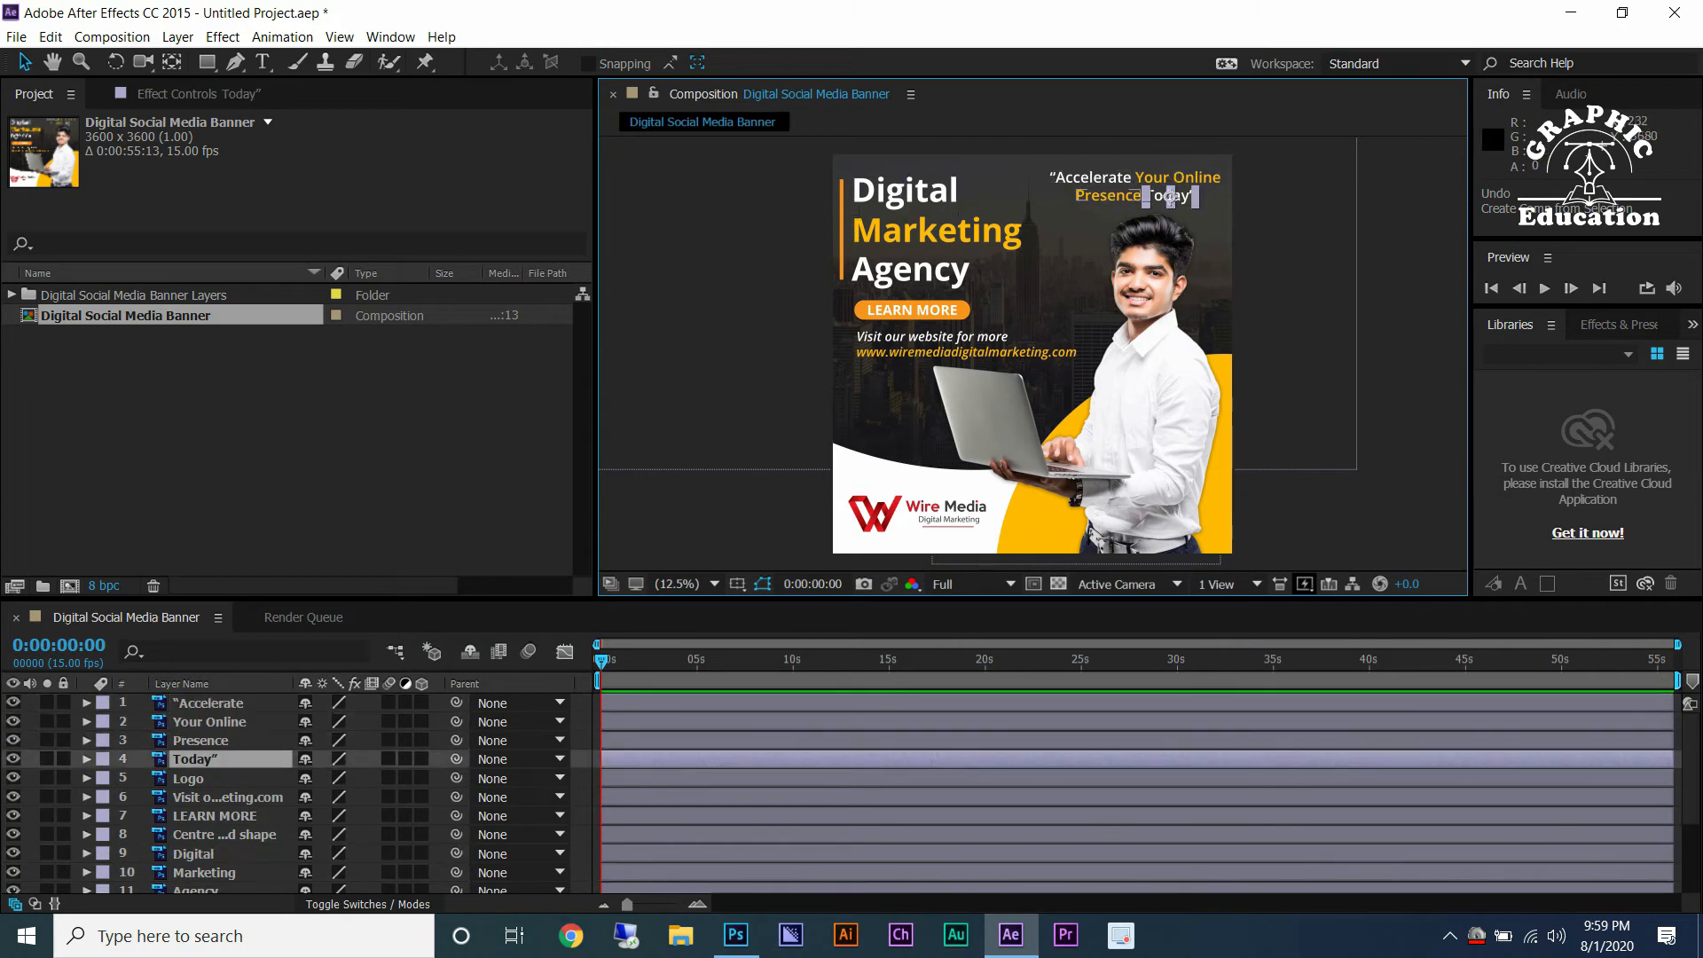
Enlarge the timeline and hide every layer except Building Image and BG White.
left_click_drag(1064, 600, 1064, 464)
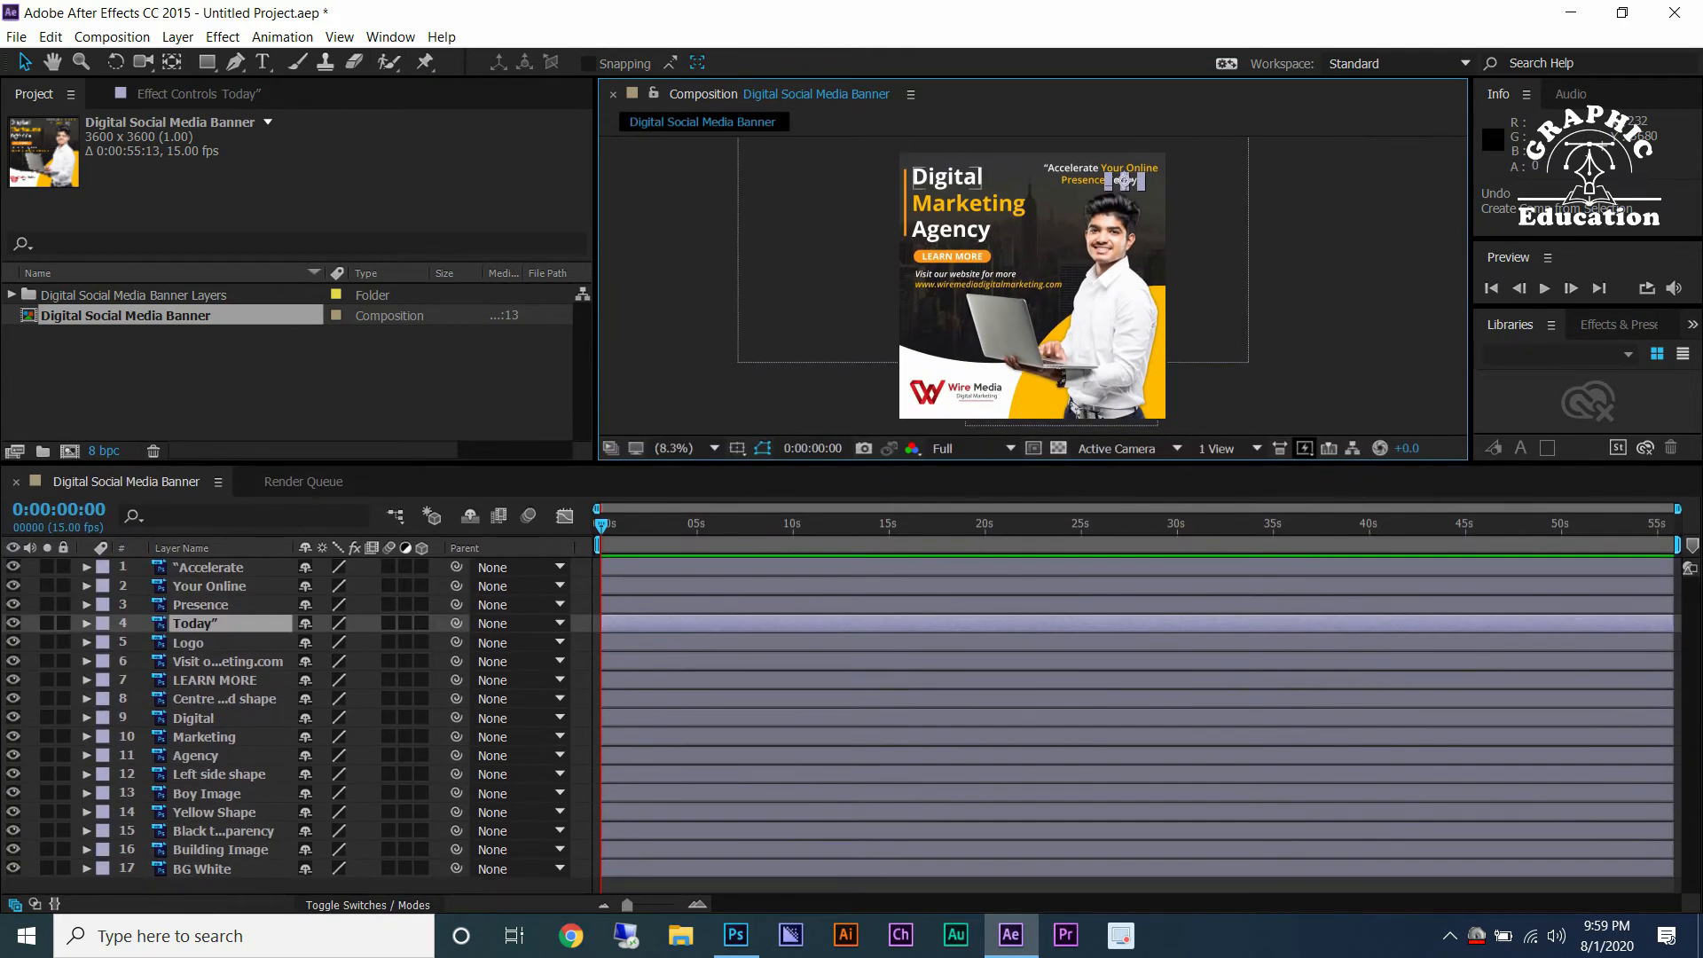
left_click(1020, 885)
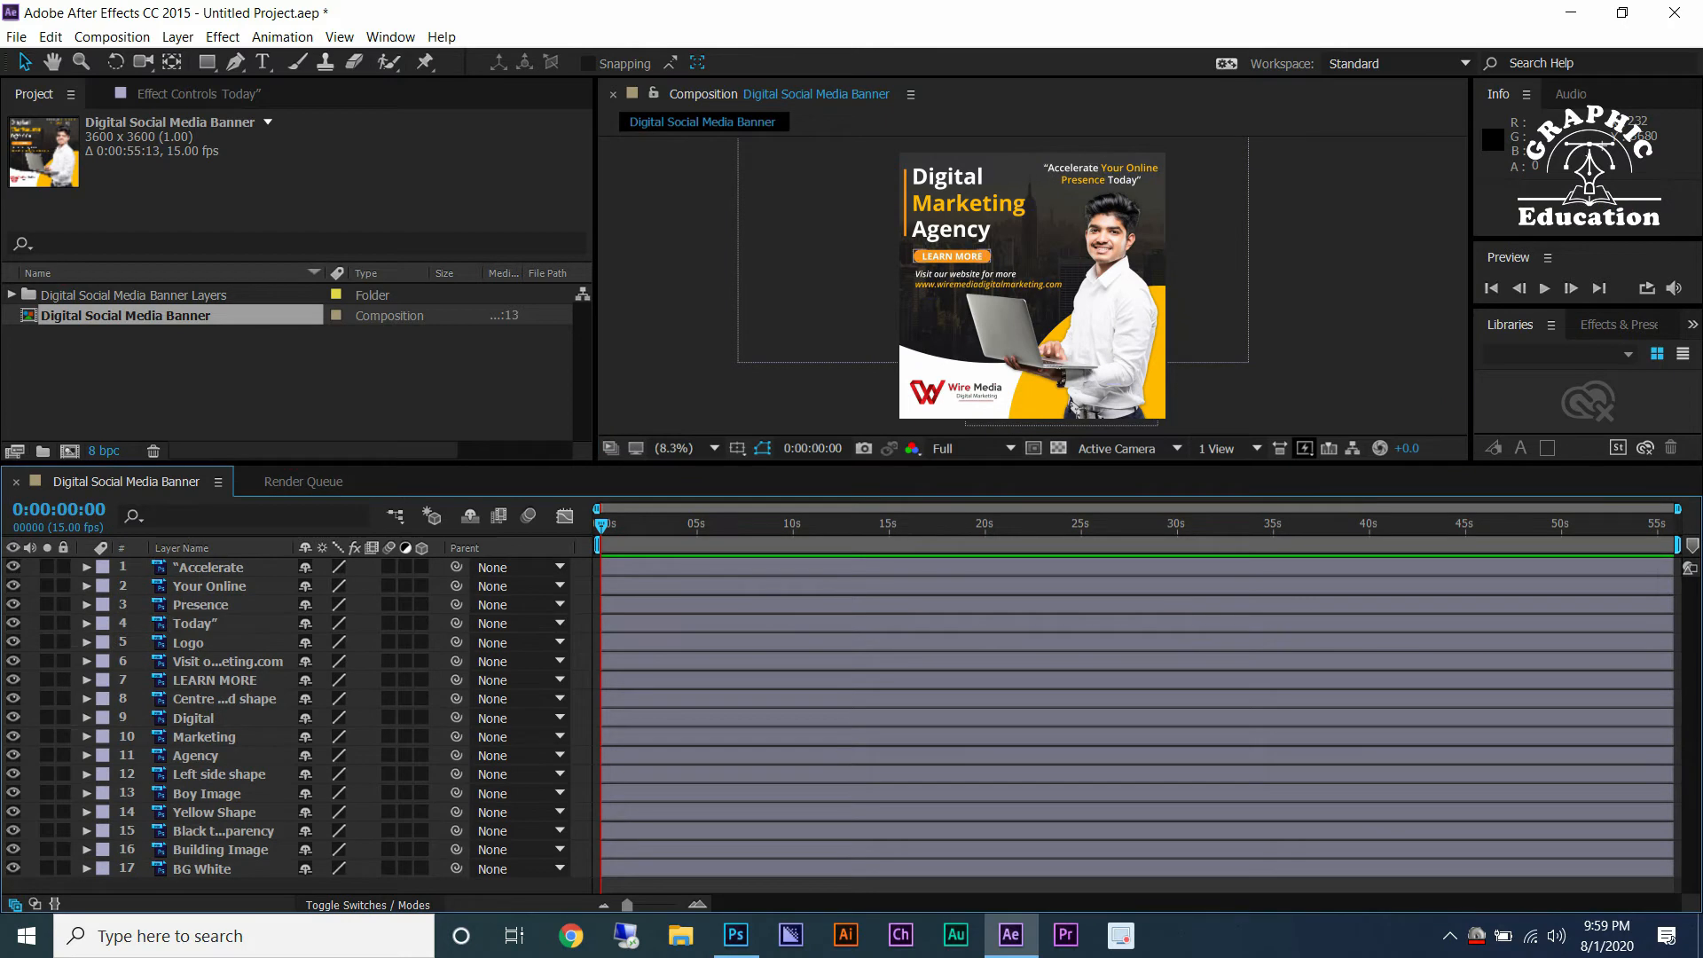
left_click_drag(14, 567, 13, 850)
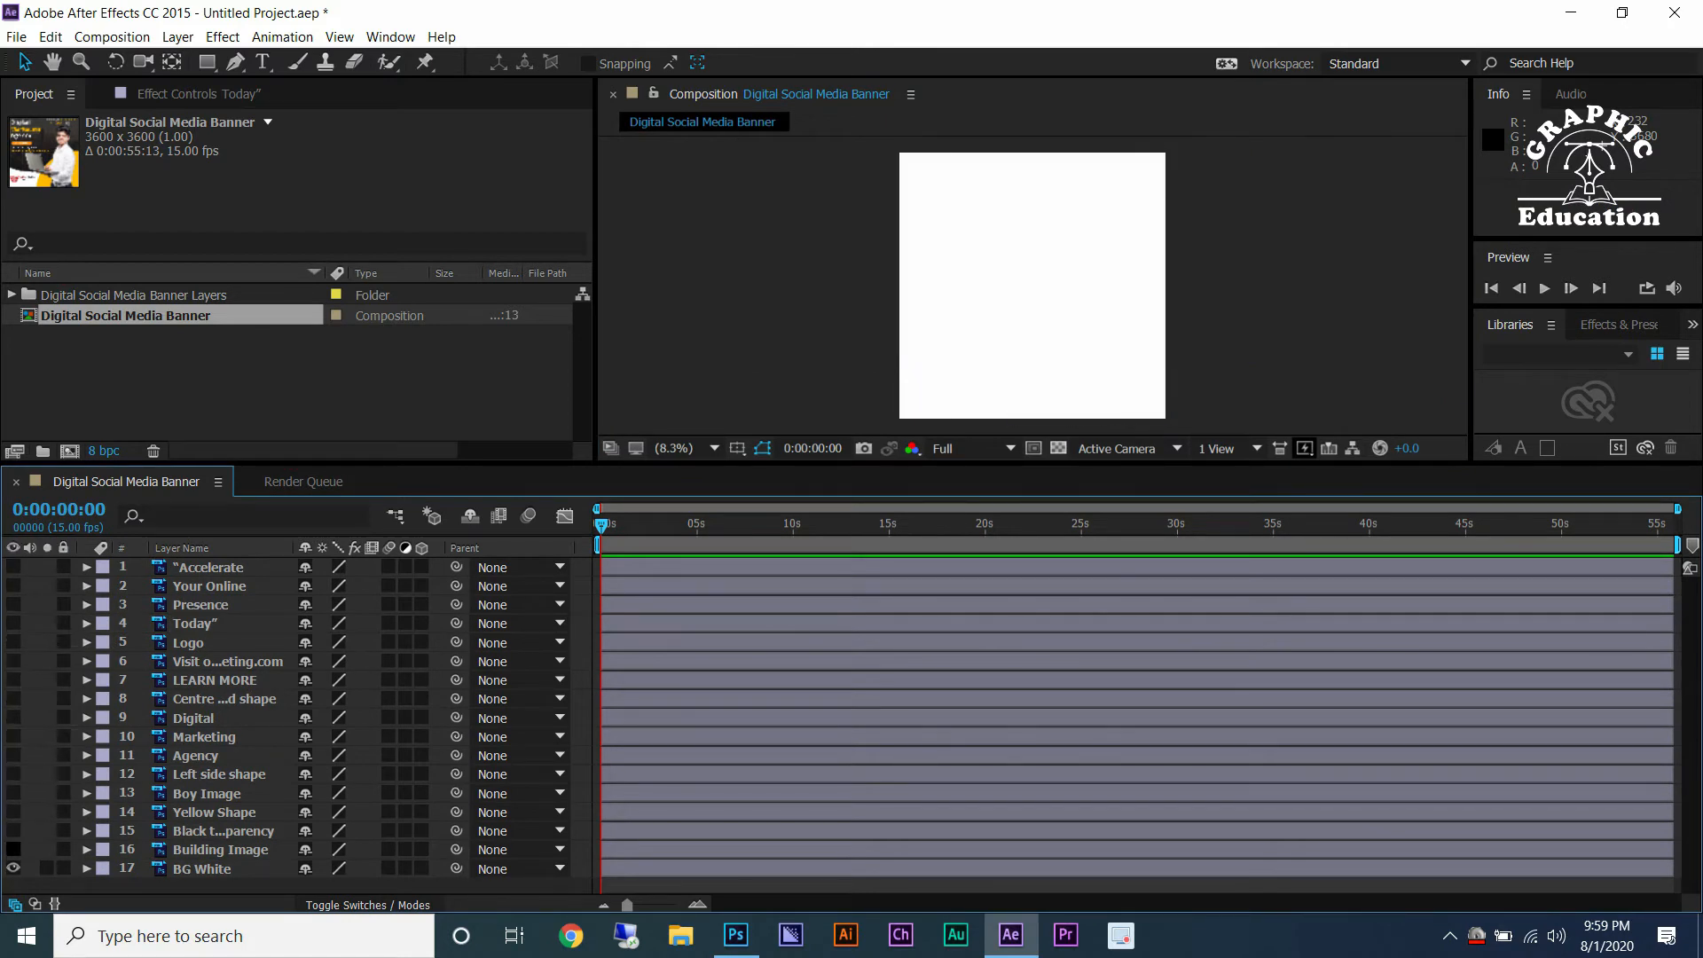
left_click(13, 848)
Set the composition's duration to 0:00:15:00 and frame rate to 30.
left_click(111, 37)
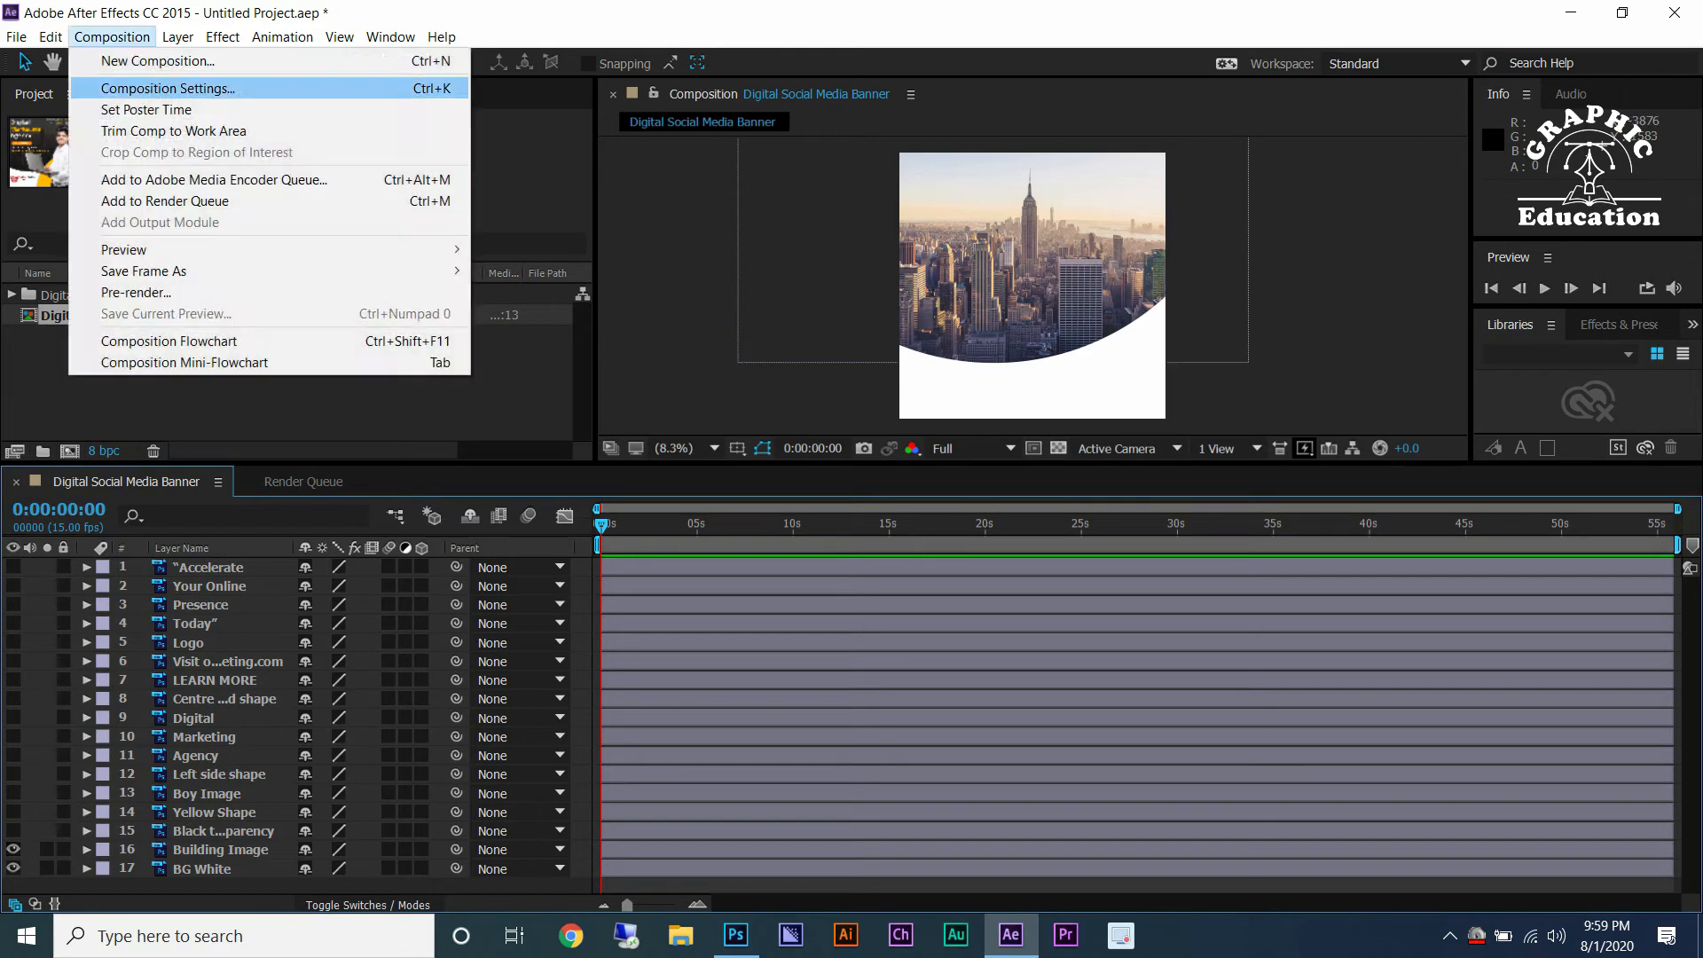
left_click(124, 83)
left_click(1138, 574)
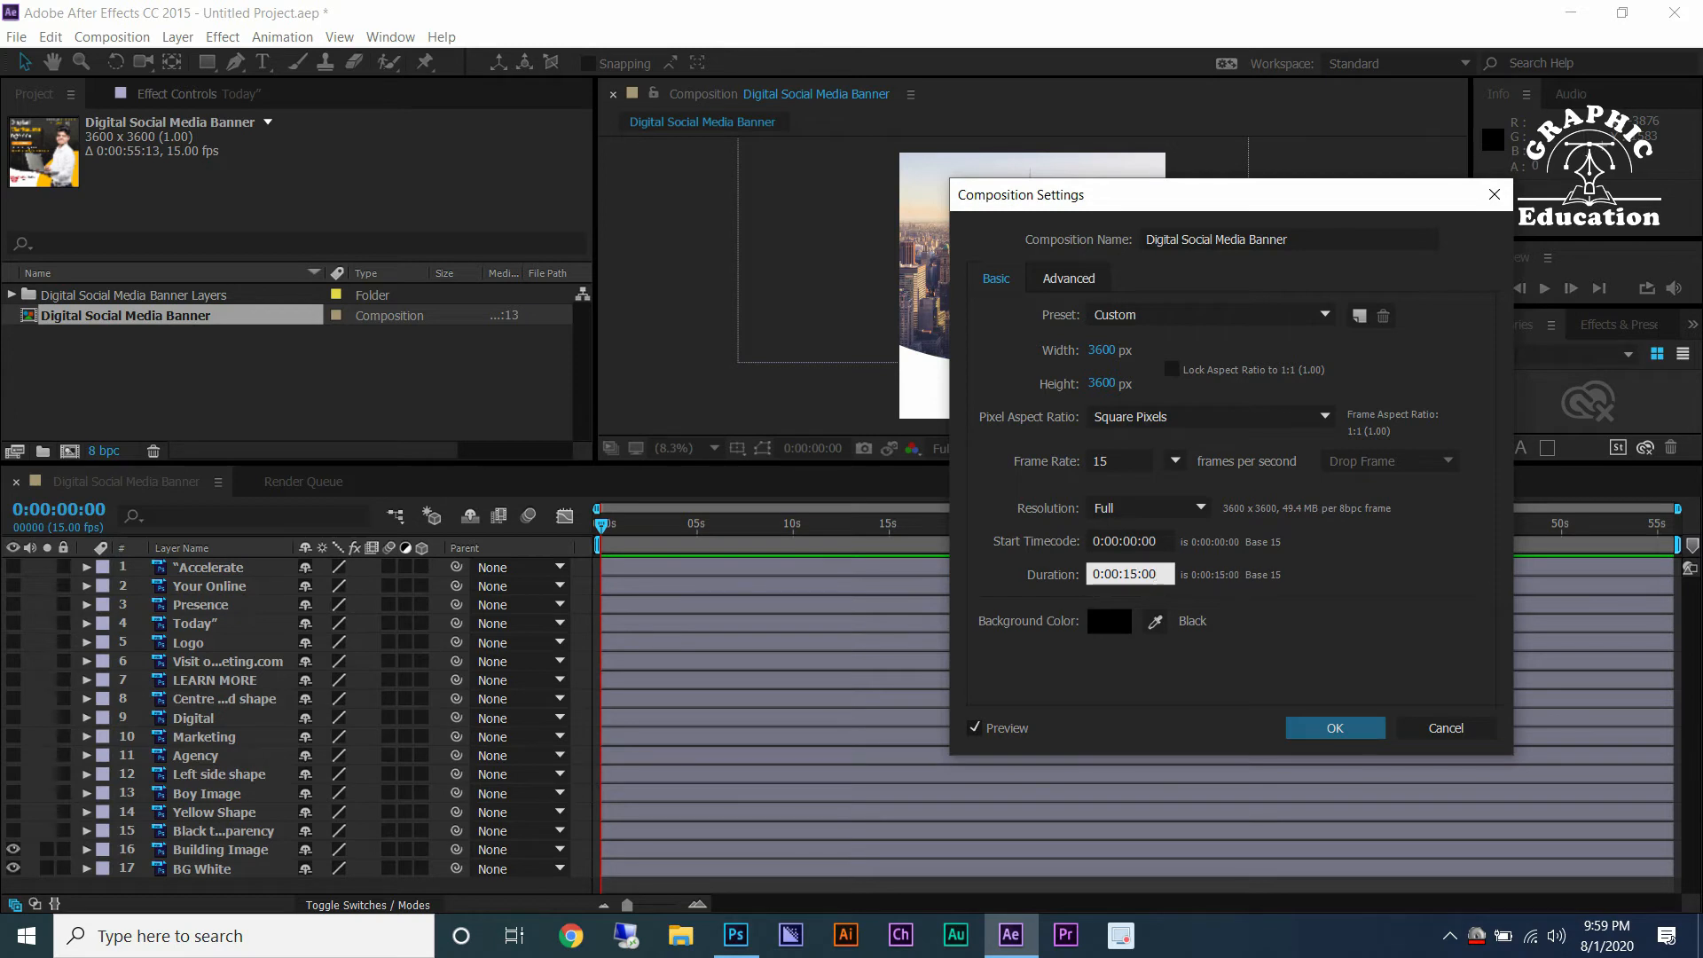
left_click(1119, 460)
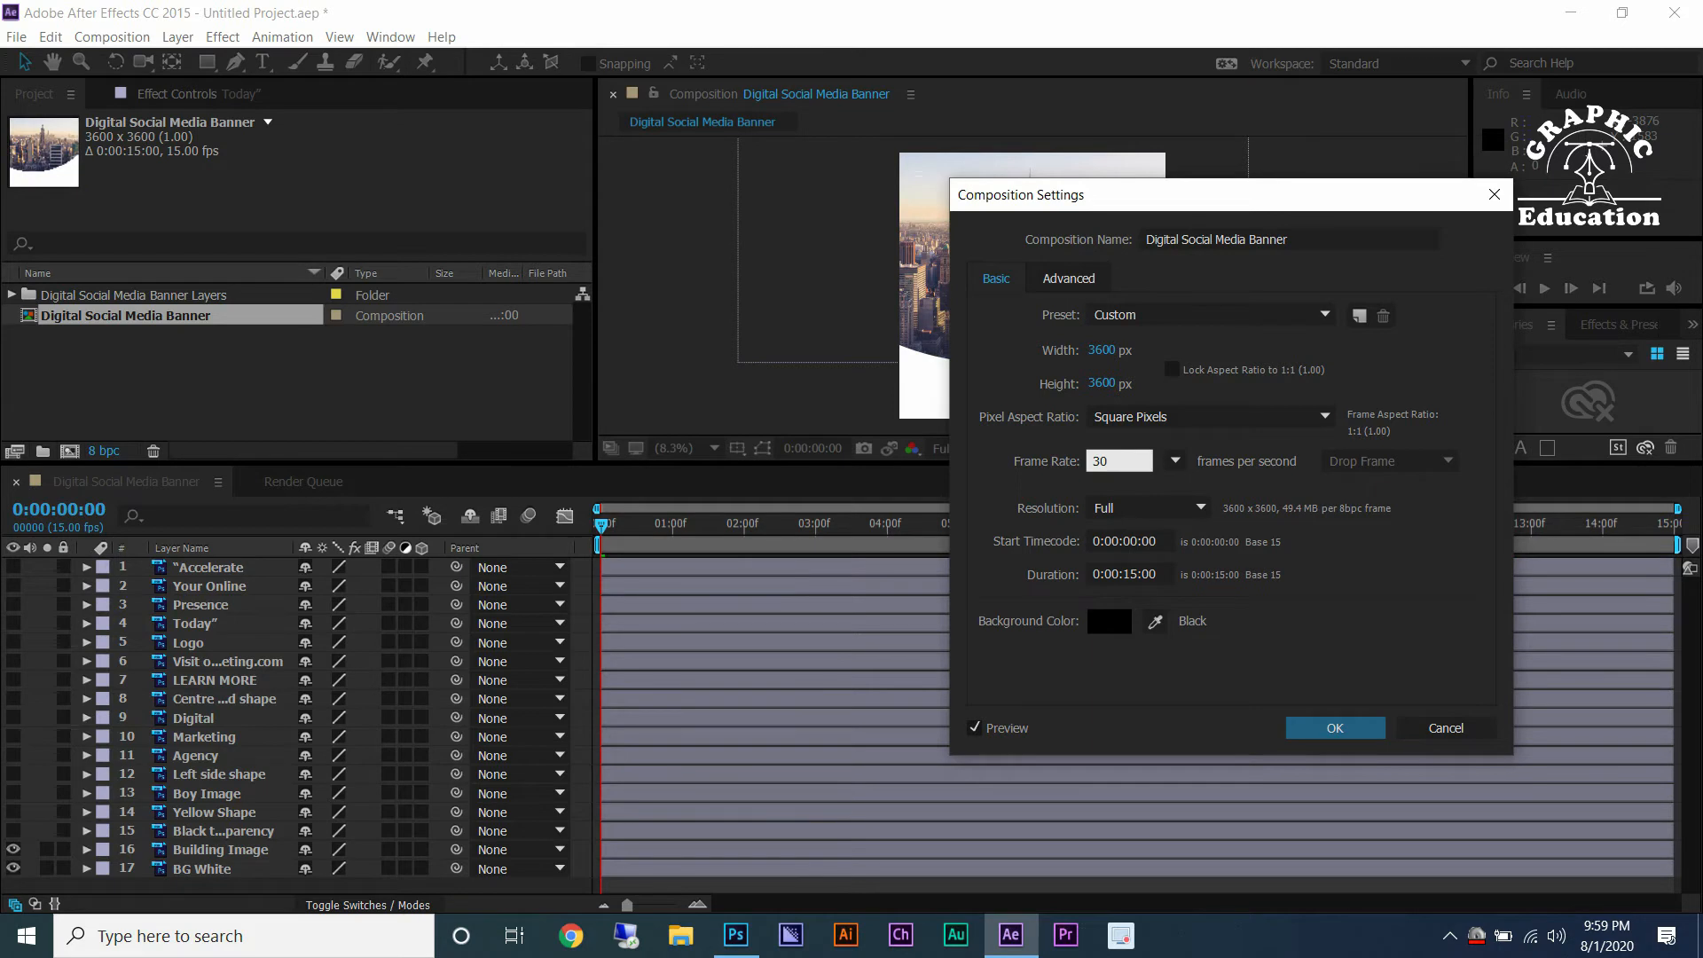
key("Return")
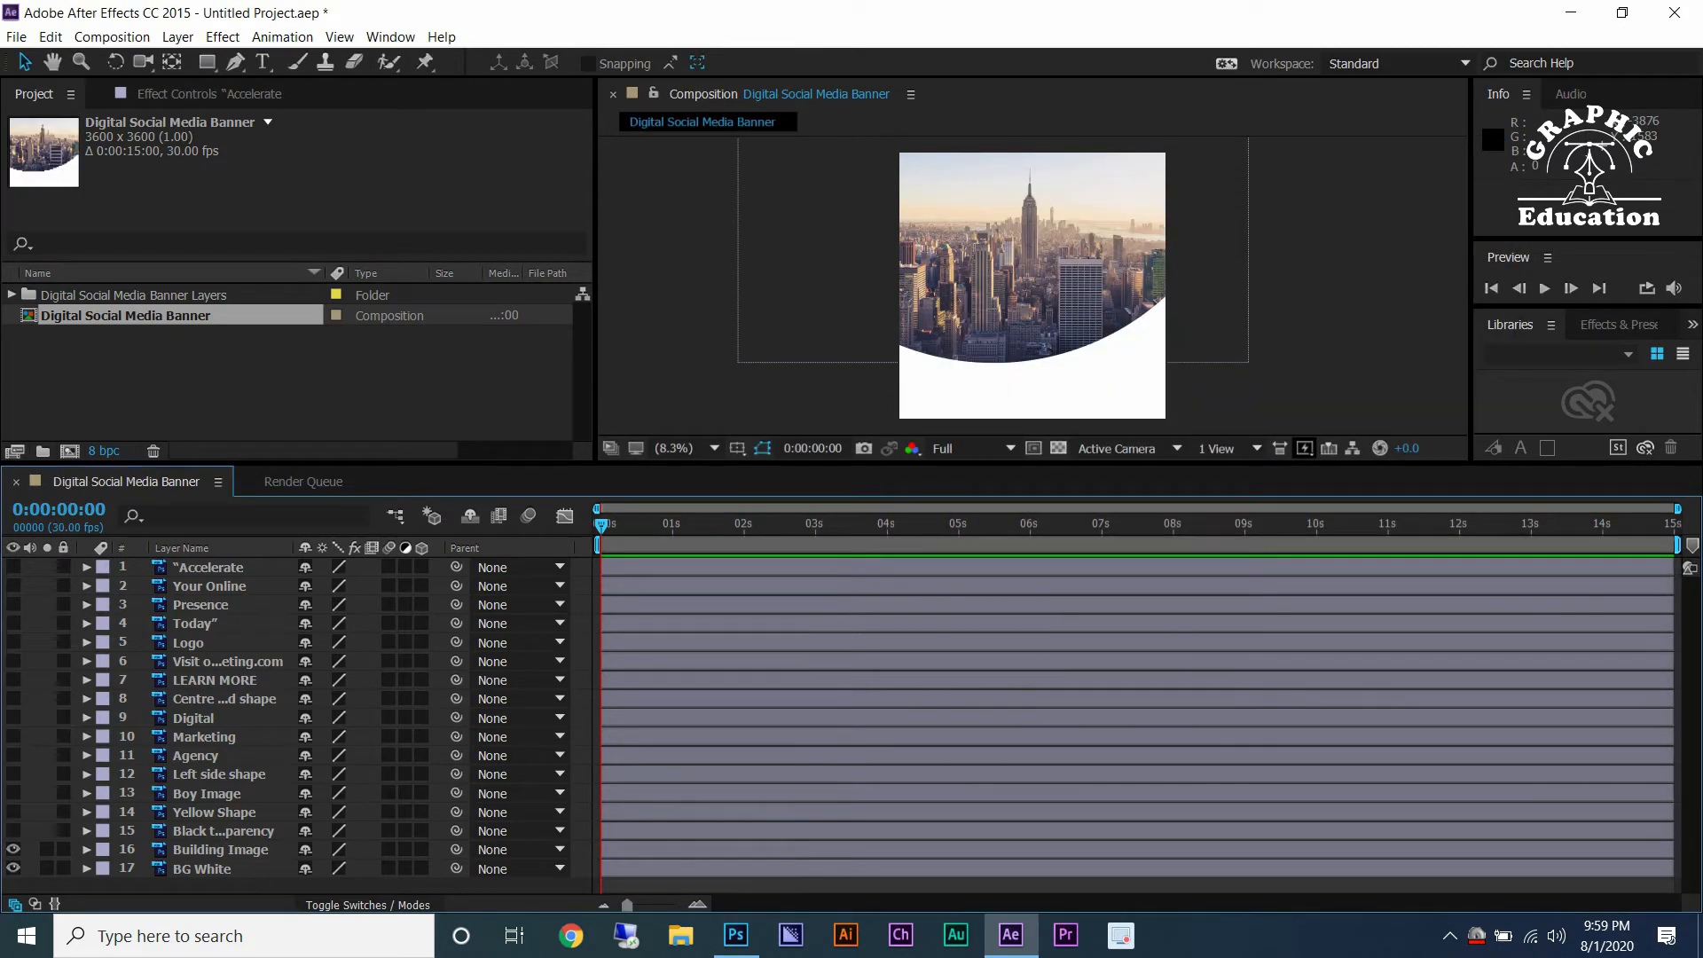
Zoom the timeline to frames and lock the BG White layer.
key("semicolon")
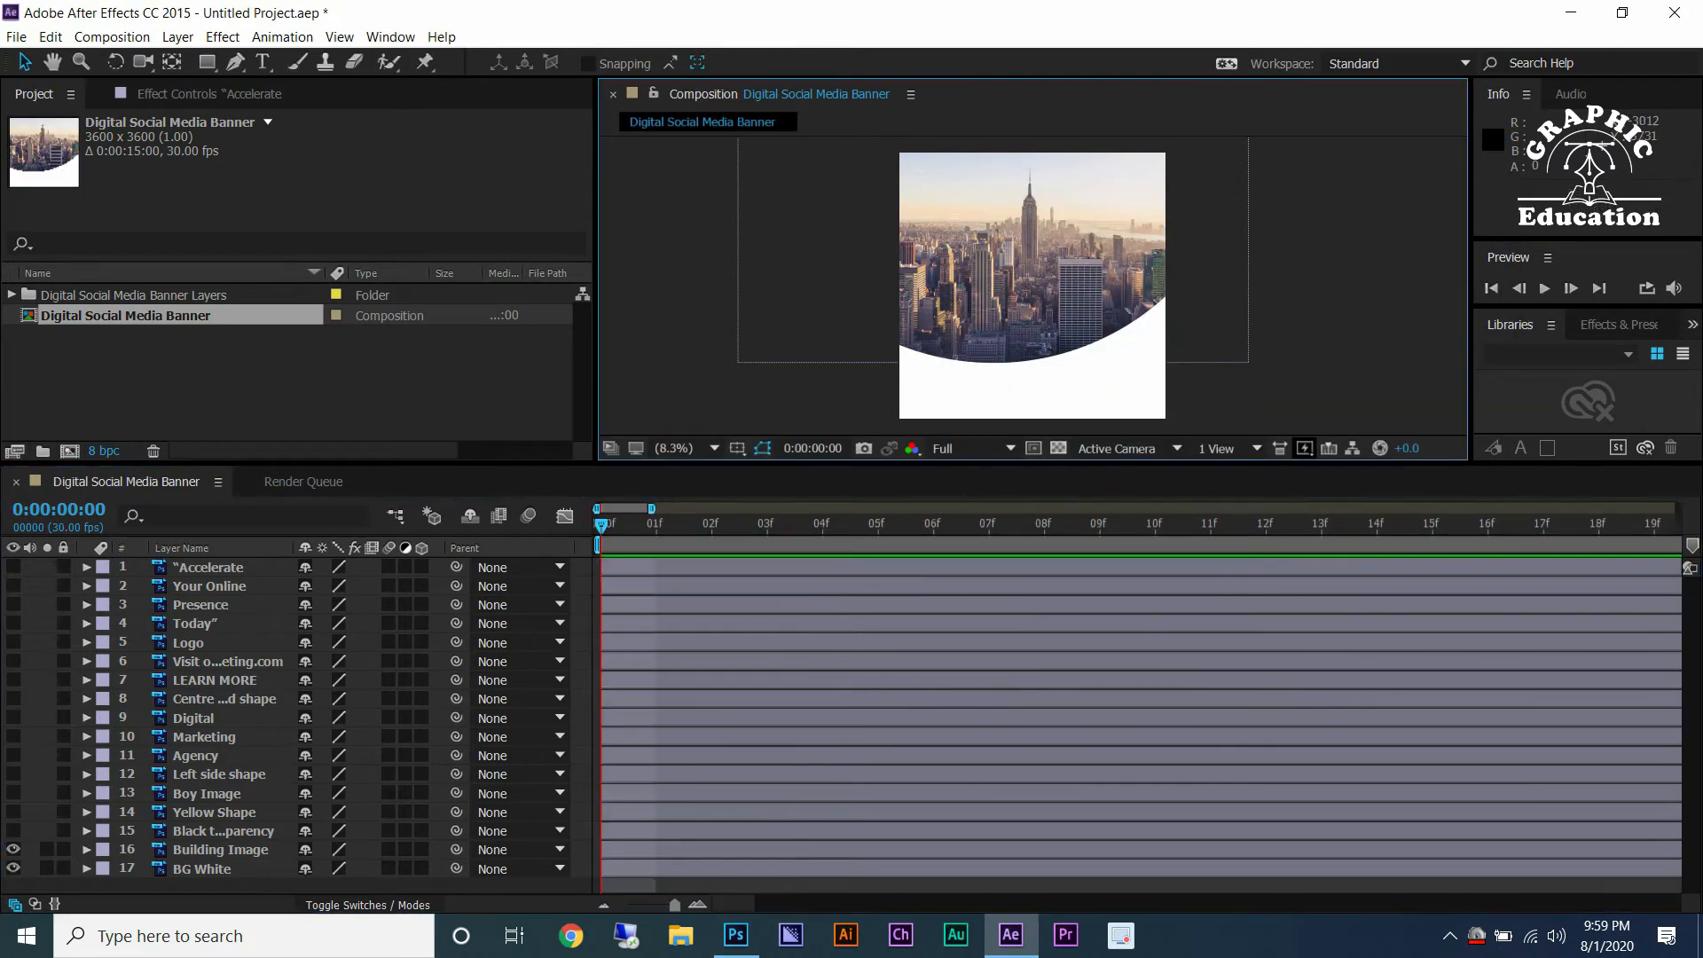
left_click(202, 868)
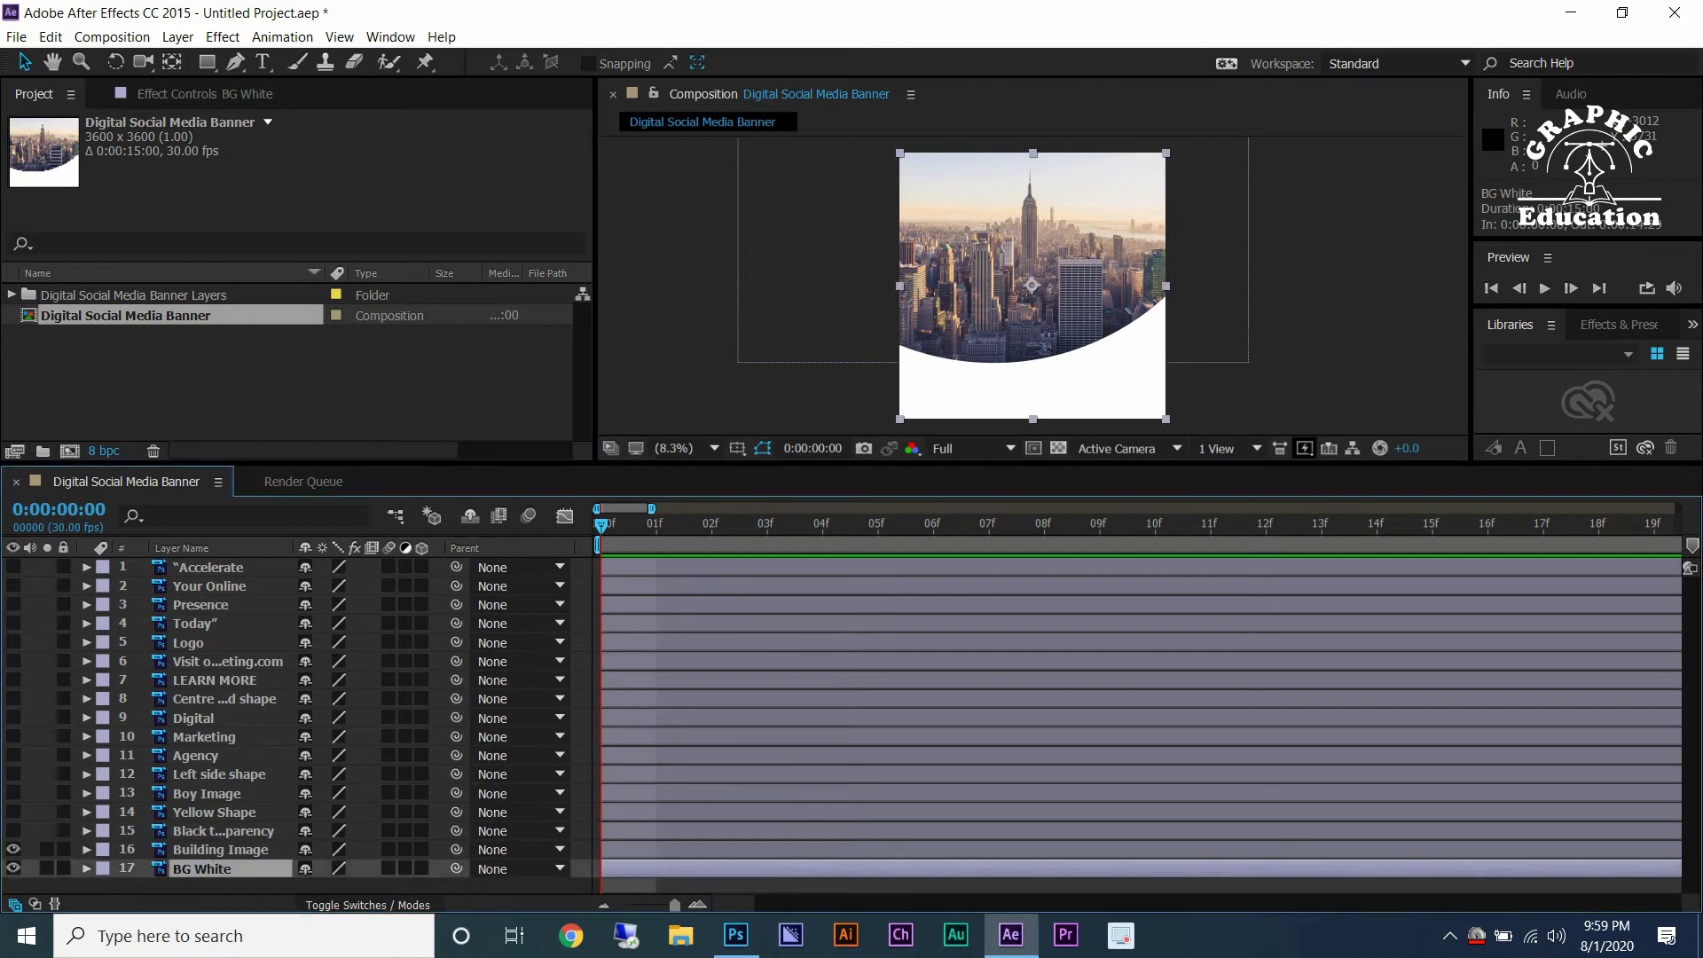
key("ctrl+l")
Select Building Image and add an eased position keyframe at the start.
key("ctrl+Up")
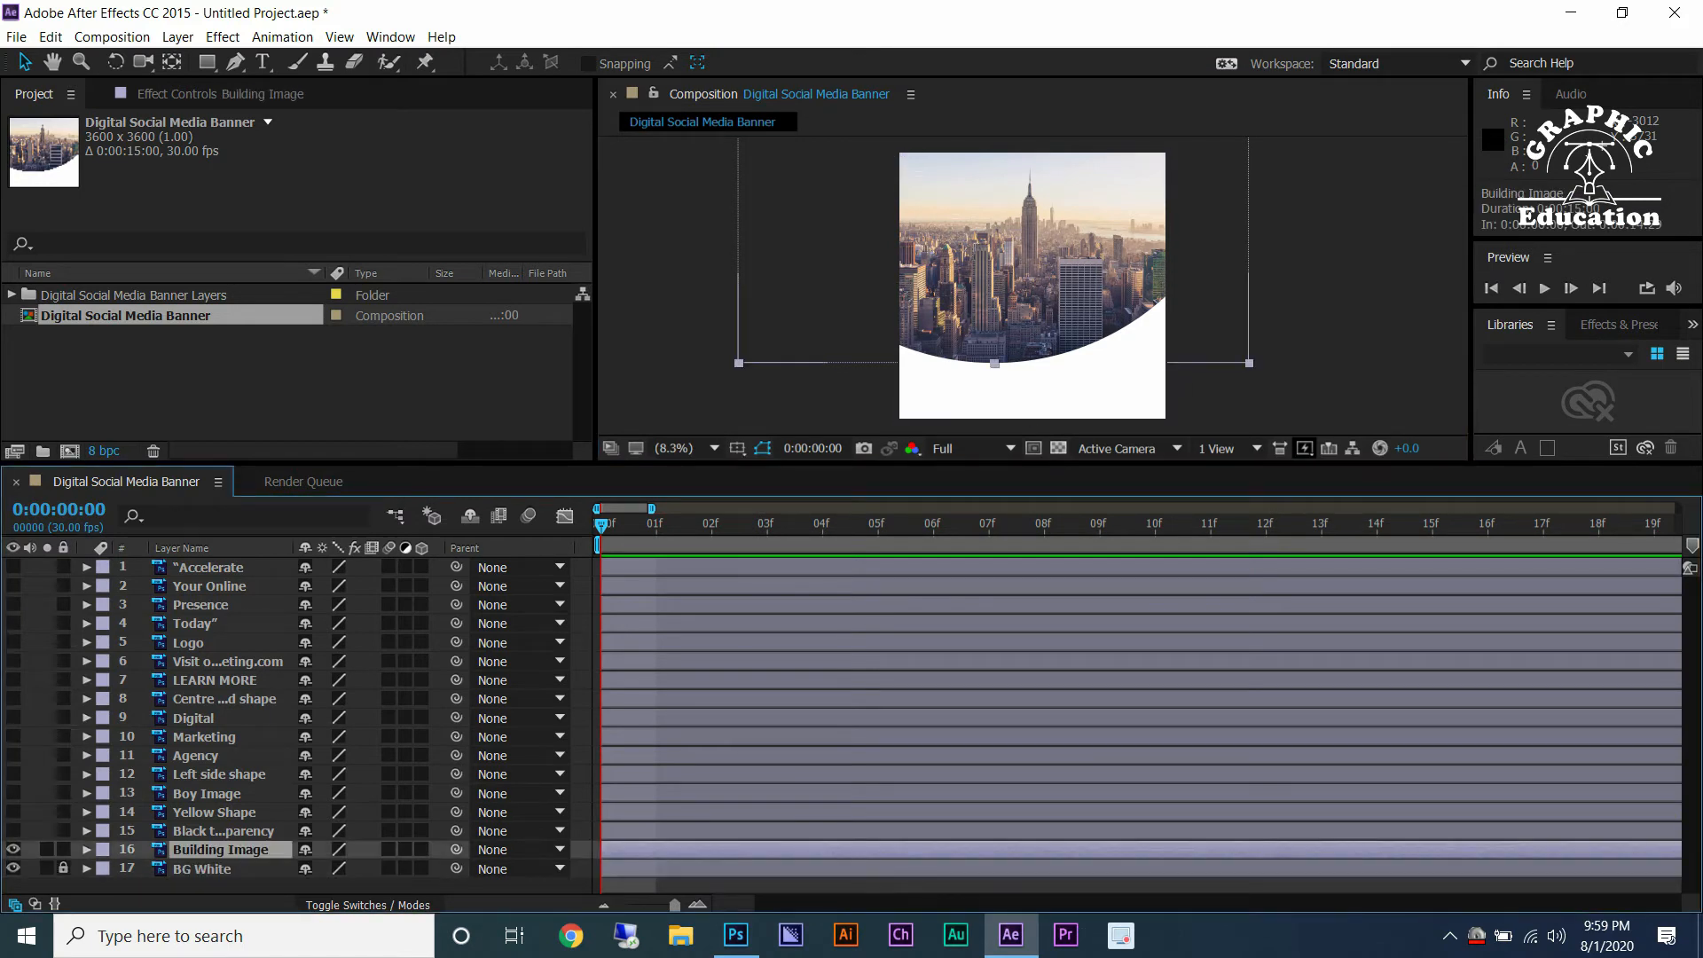
key("p")
key("alt+shift+p")
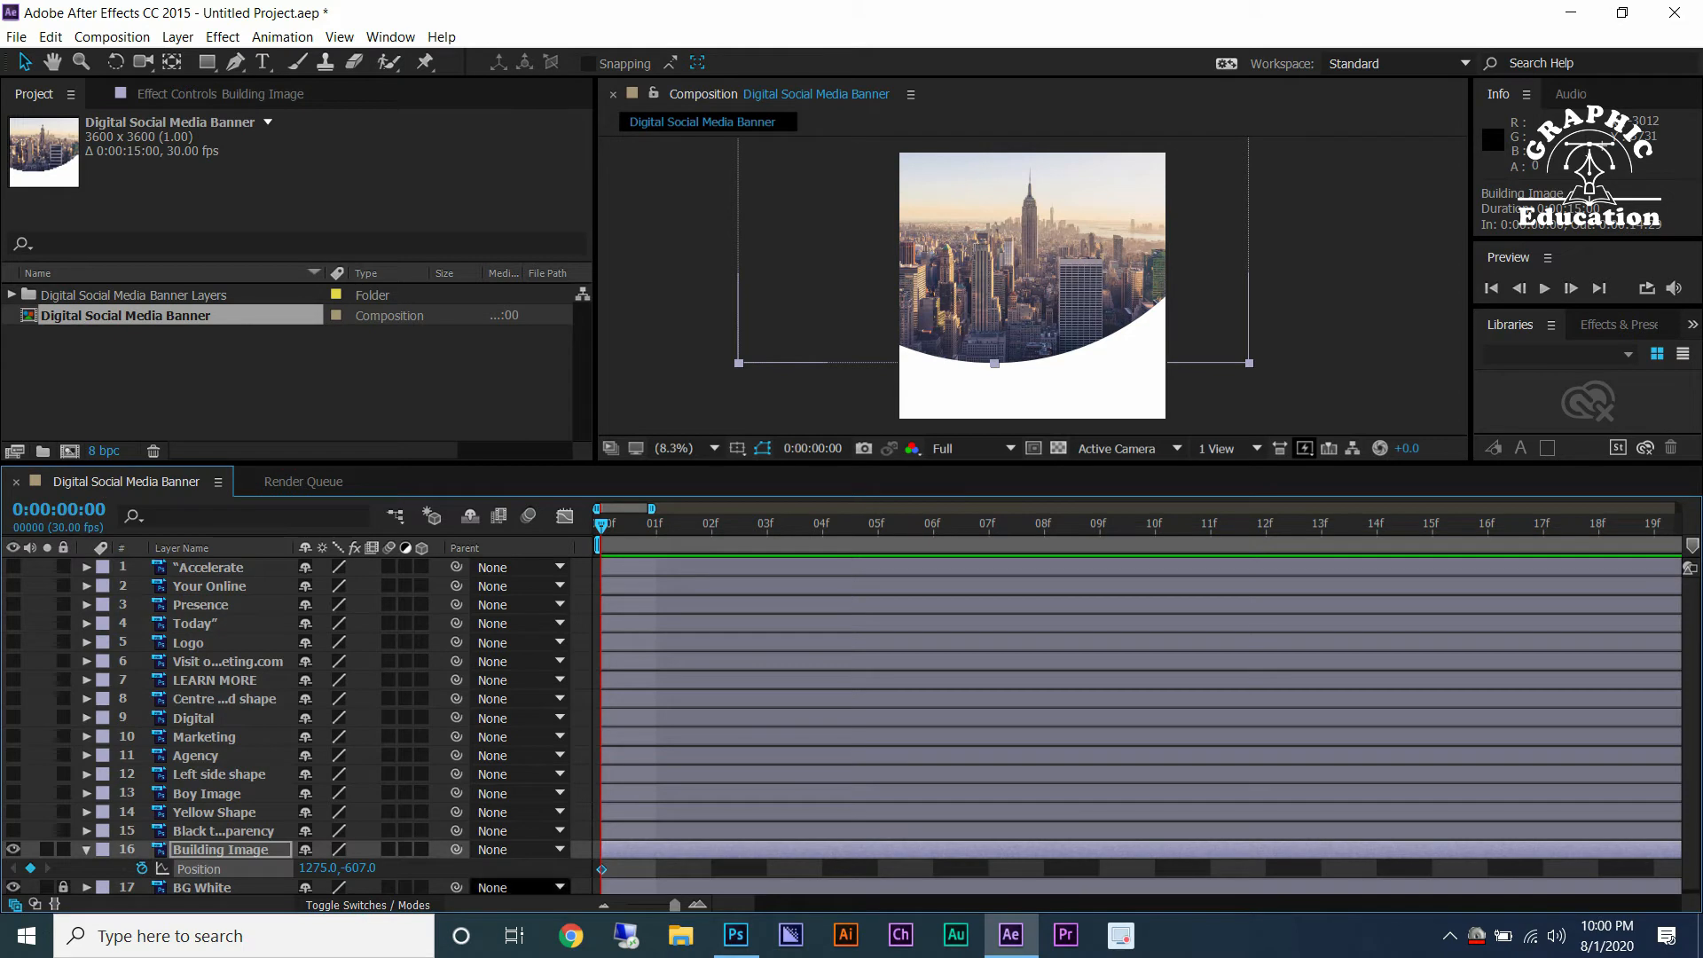
right_click(601, 868)
mouse_move(703, 855)
left_click(985, 725)
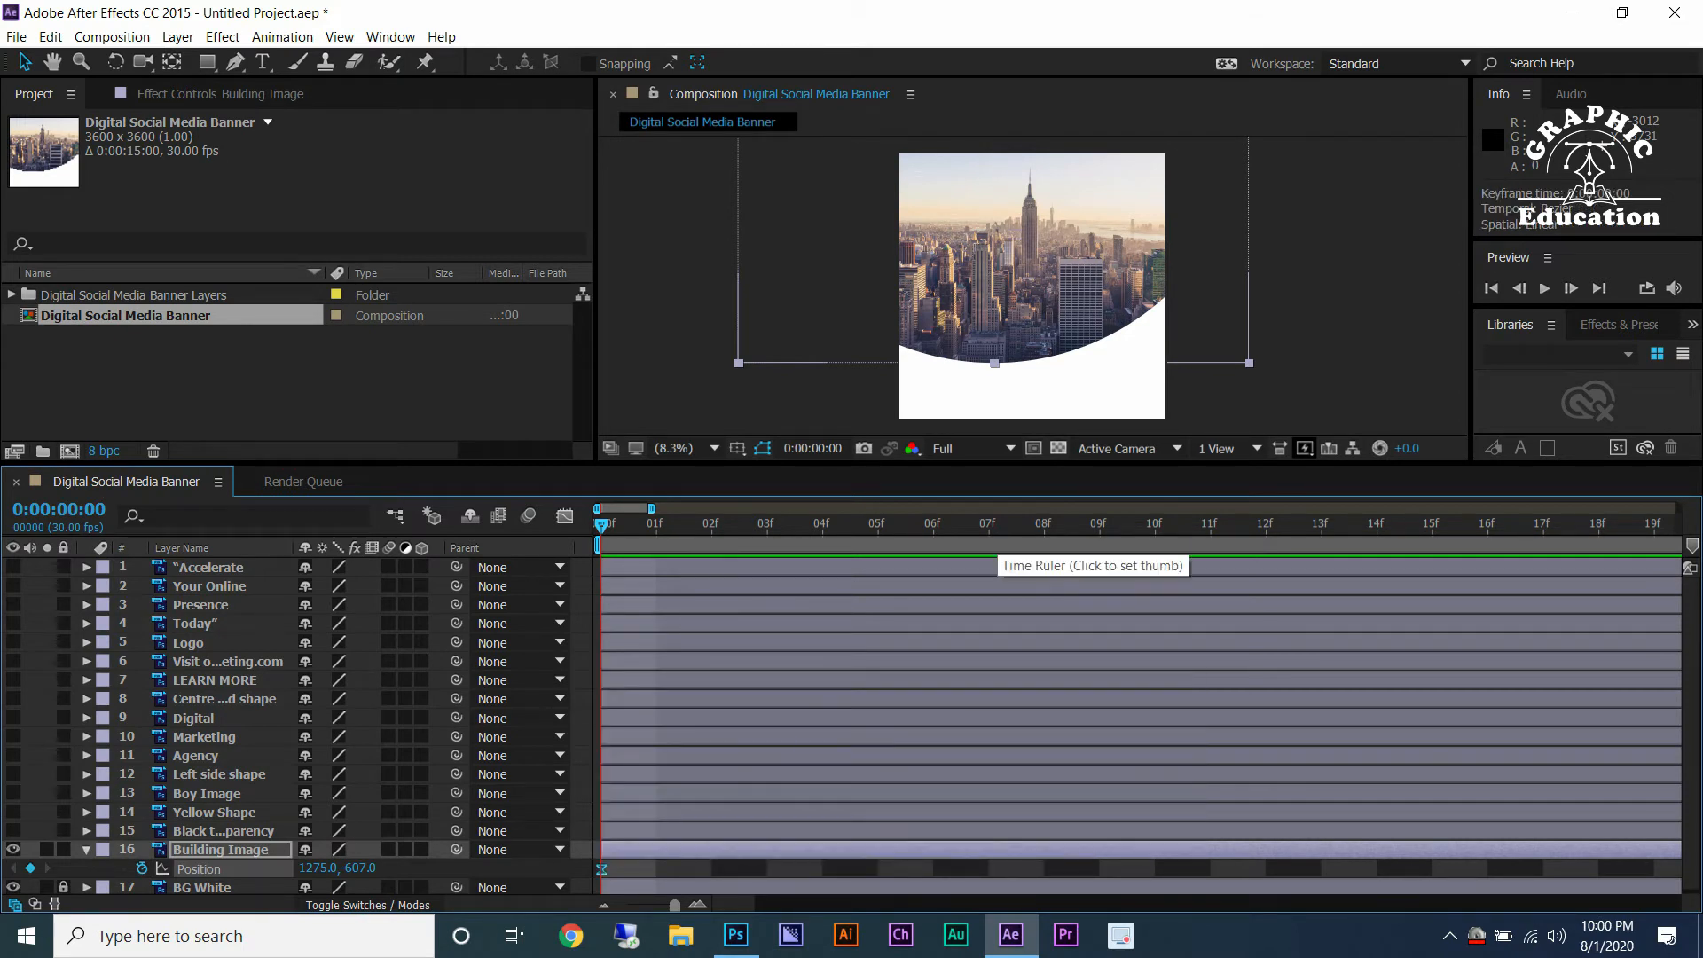
Move Building Image above the frame at frame 0 so it slides down into place by frame 10.
key("shift+Page_Down")
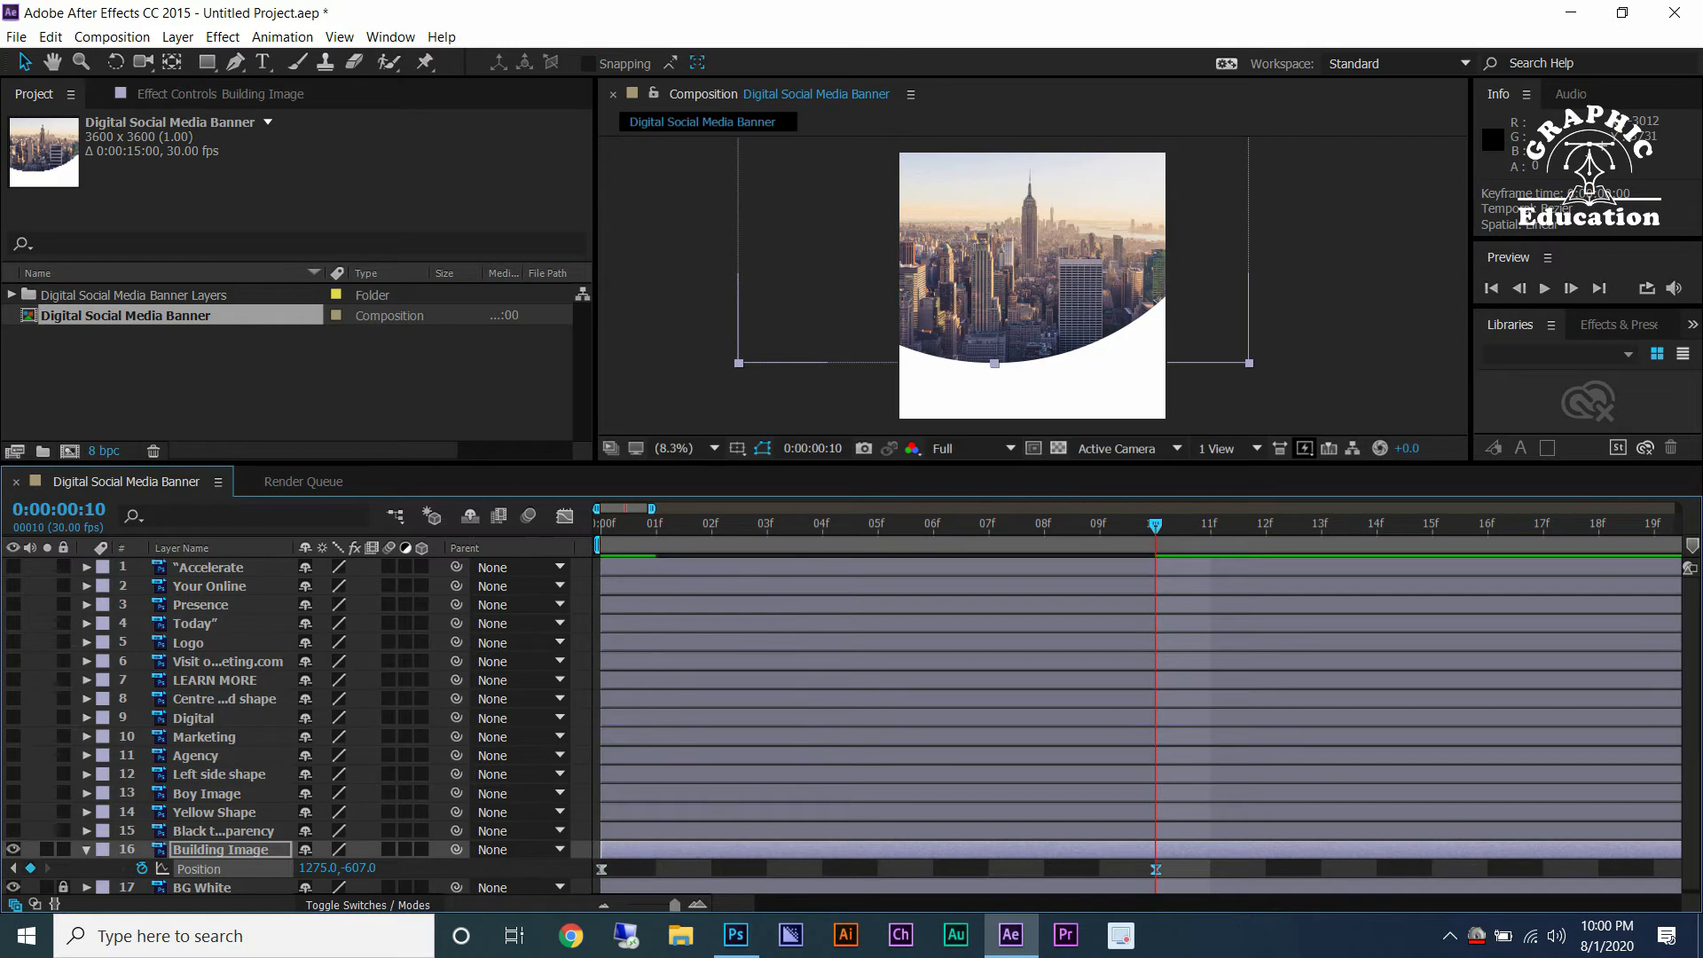
key("shift+Page_Up")
left_click_drag(360, 868, 268, 869)
left_click_drag(1080, 330, 1083, 204)
key("space")
left_click(199, 869)
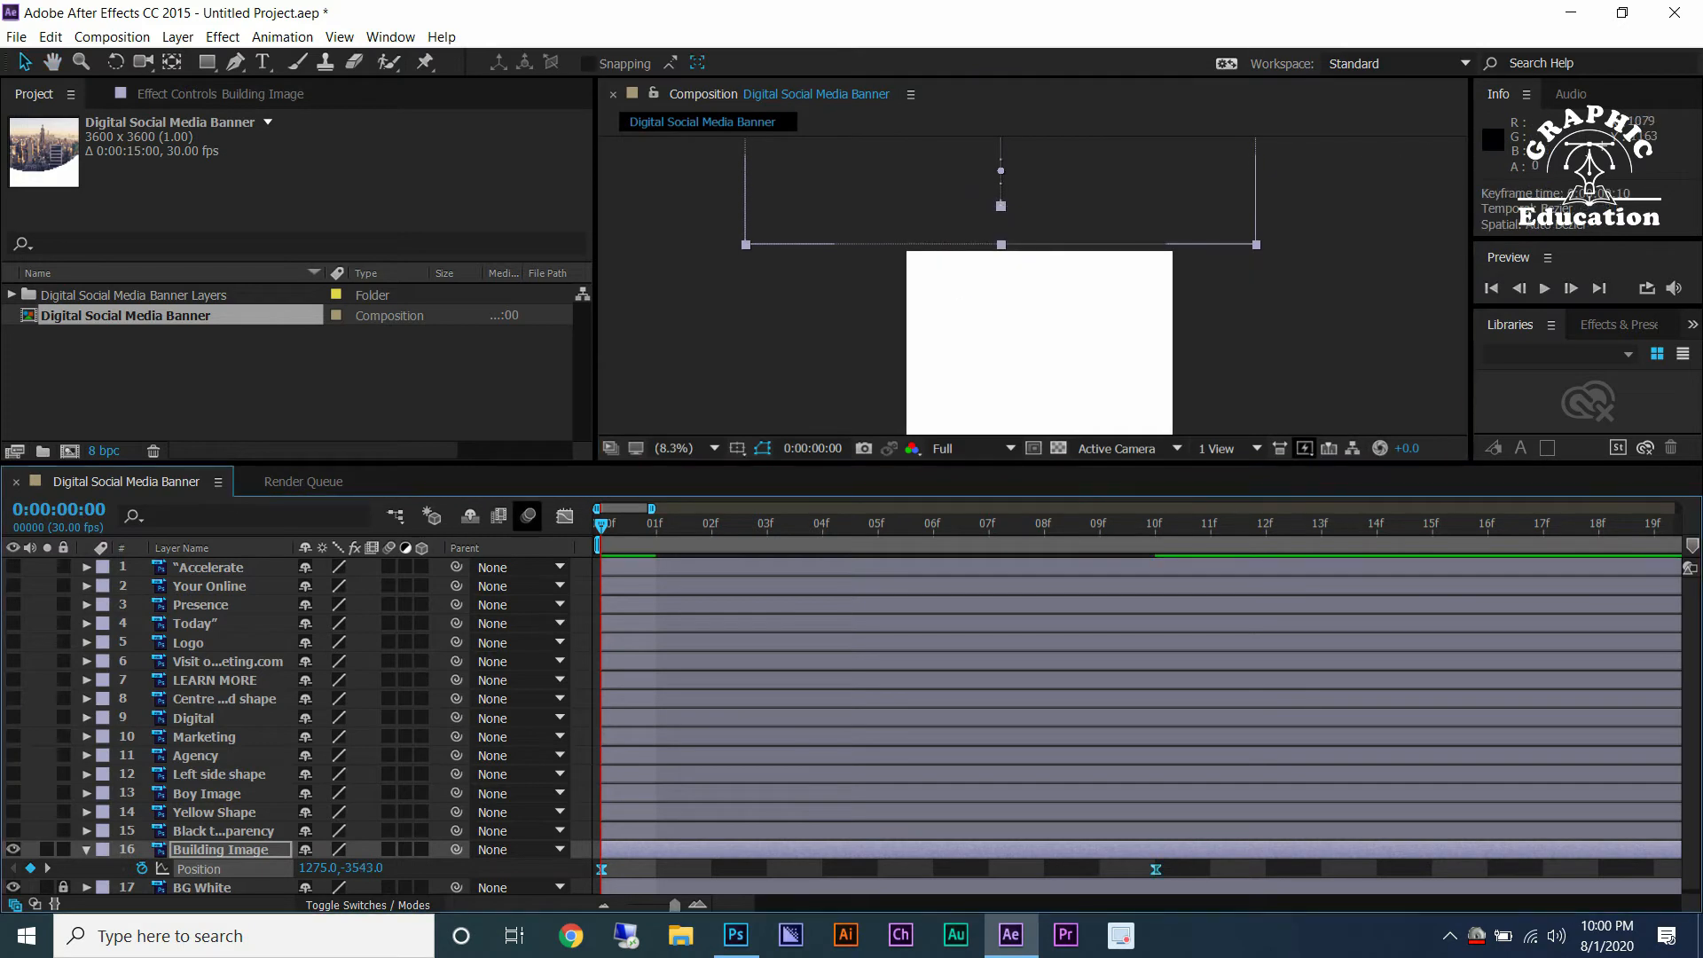
Steepen the speed curve of Building Image's position keyframes in the Graph Editor.
key("shift+F3")
left_click(1156, 839)
left_click_drag(1062, 838, 877, 838)
left_click_drag(693, 838, 602, 712)
left_click(564, 516)
Set the preview resolution to Half and start playback.
left_click(943, 448)
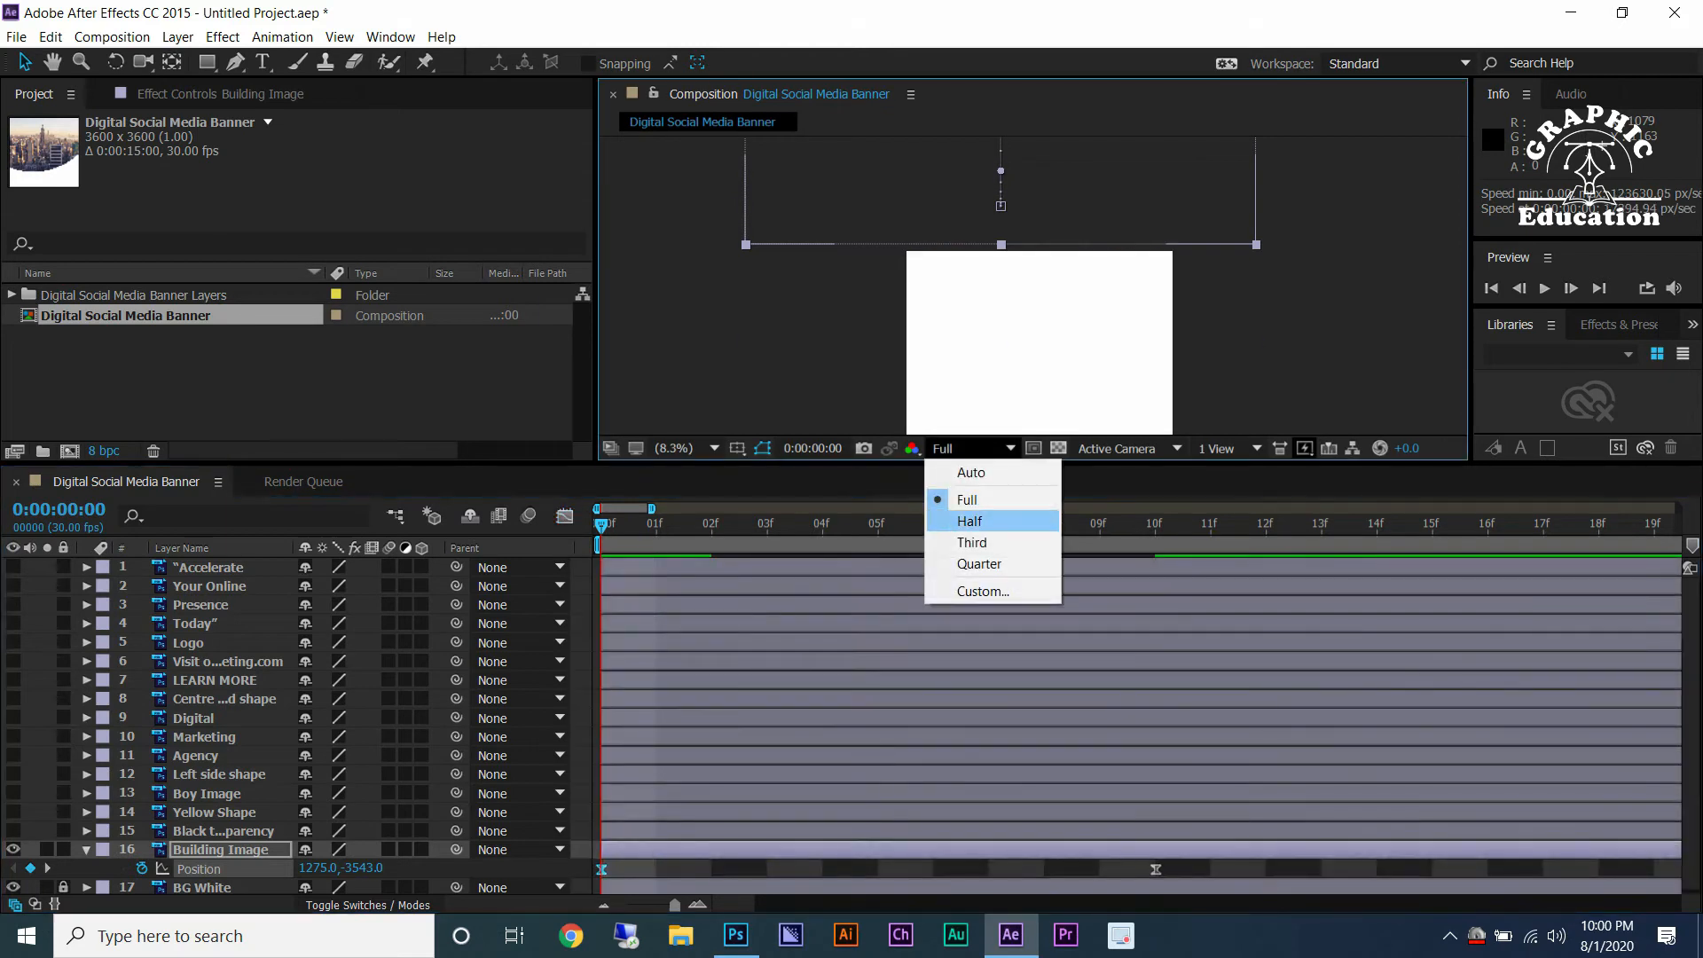
left_click(953, 519)
key("space")
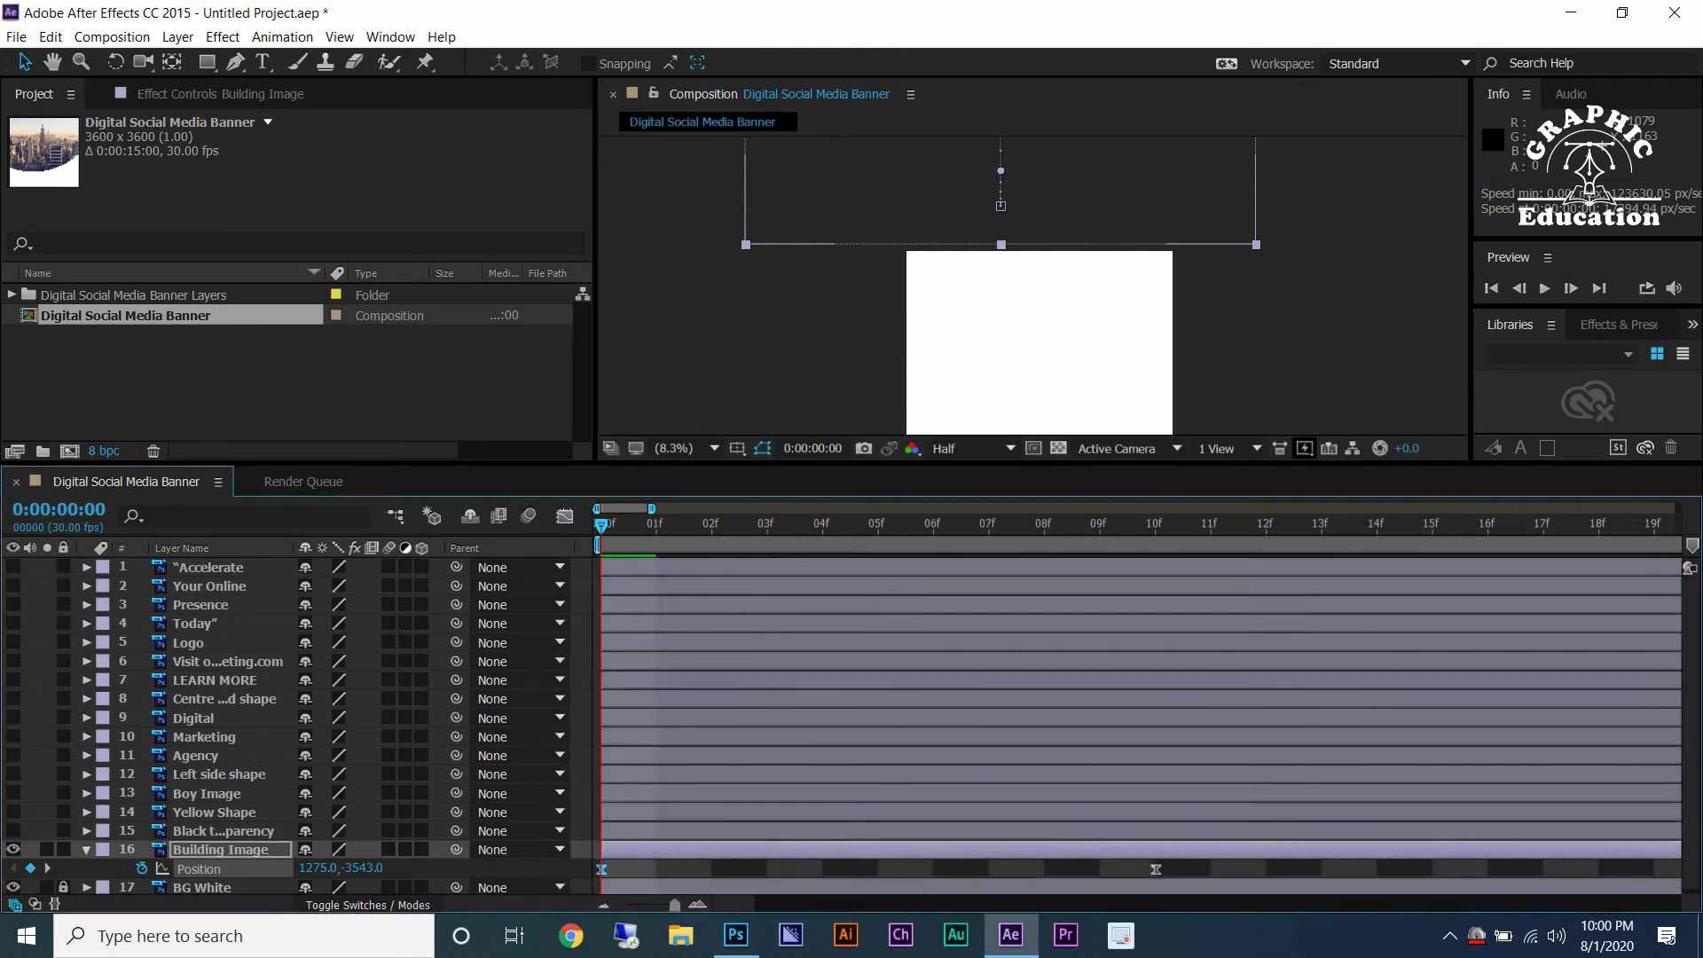
Zoom the timeline out and preview the Building Image slide-in animation.
left_click(683, 447)
left_click(687, 472)
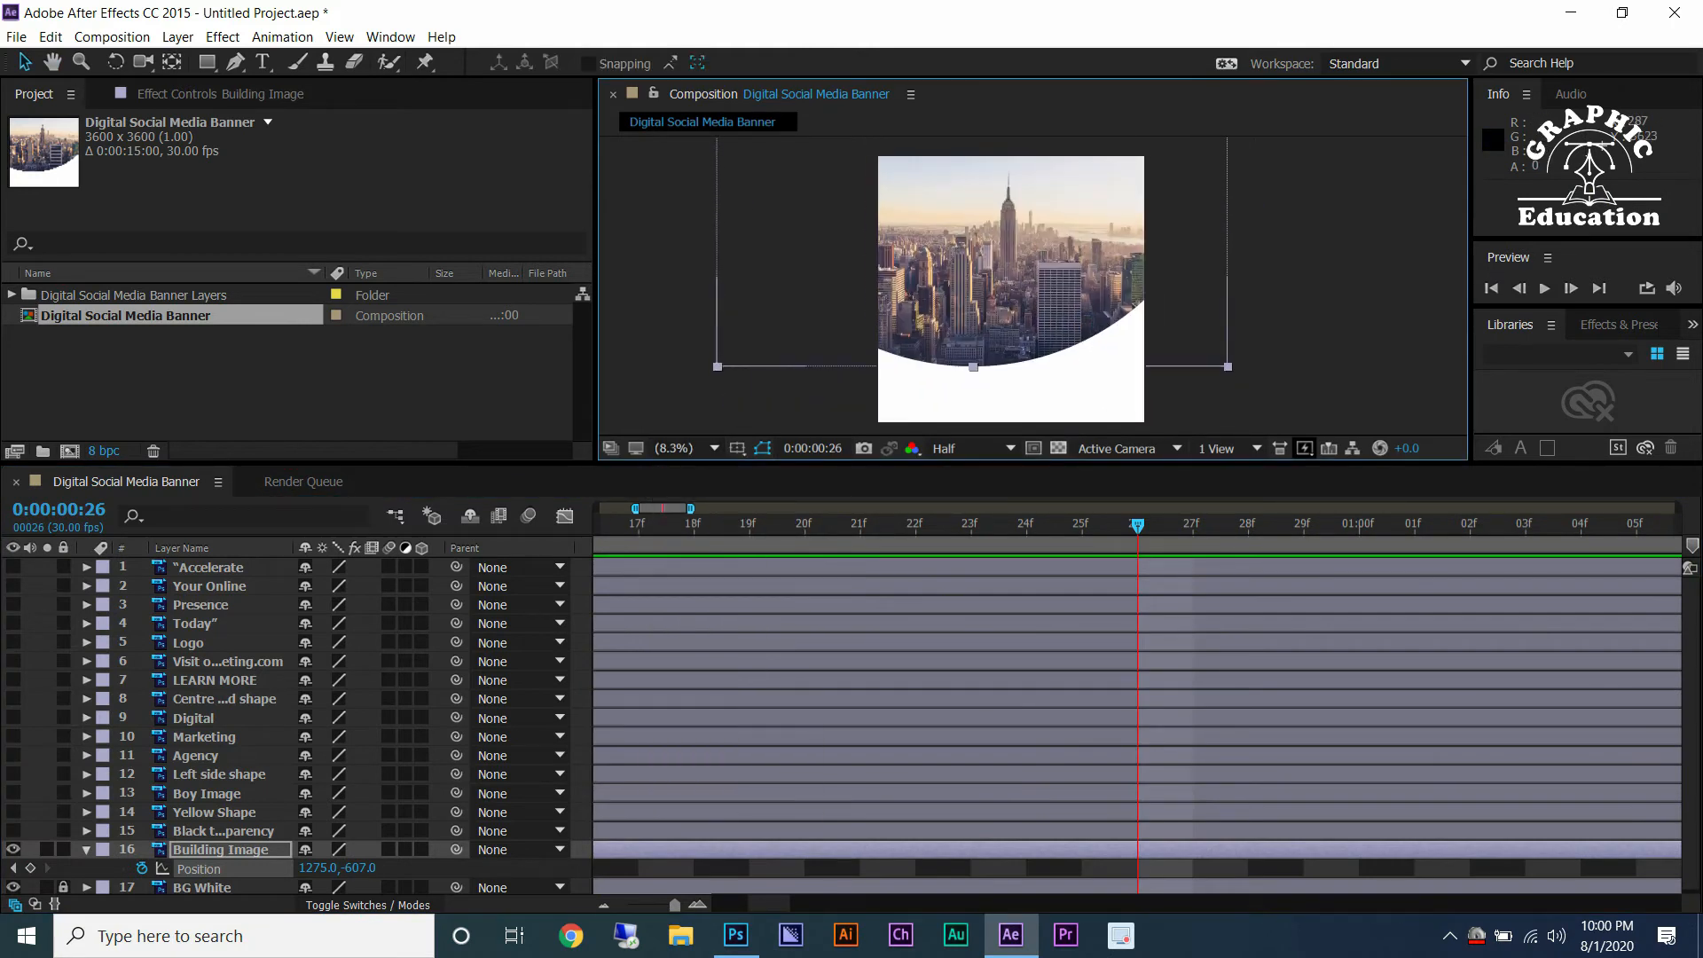
key("minus")
key("minus")
key("minus")
key("minus")
left_click_drag(718, 525, 601, 525)
key("space")
key("space")
key("Page_Down")
key("space")
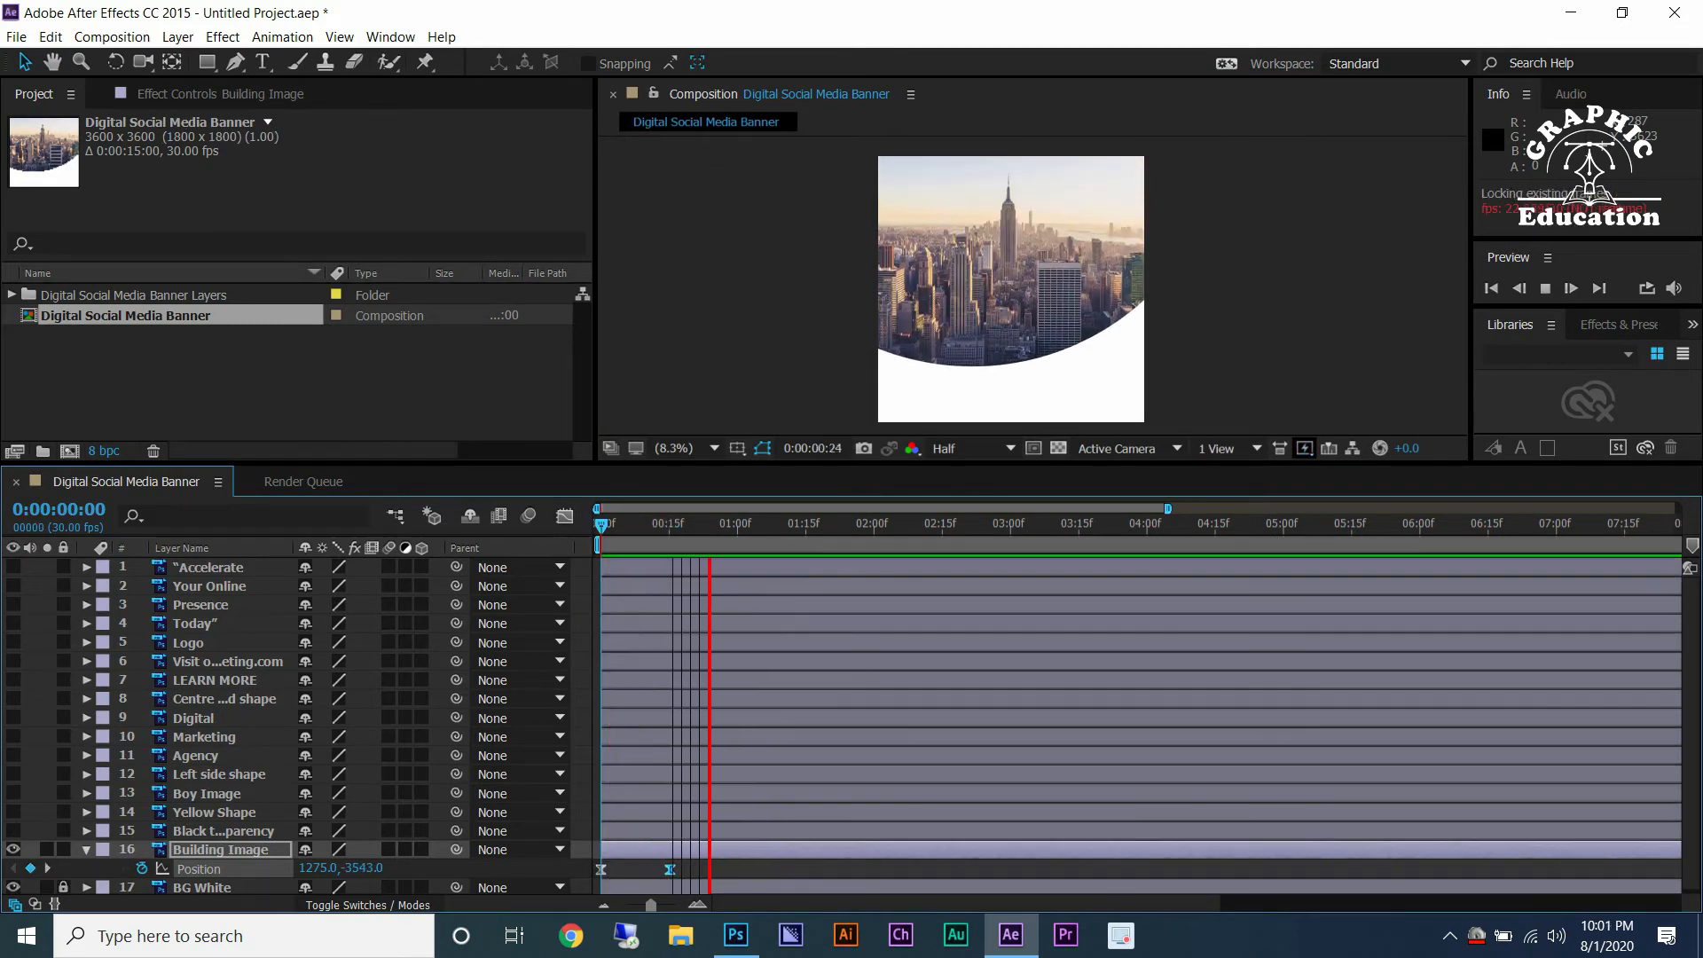
key("space")
key("k")
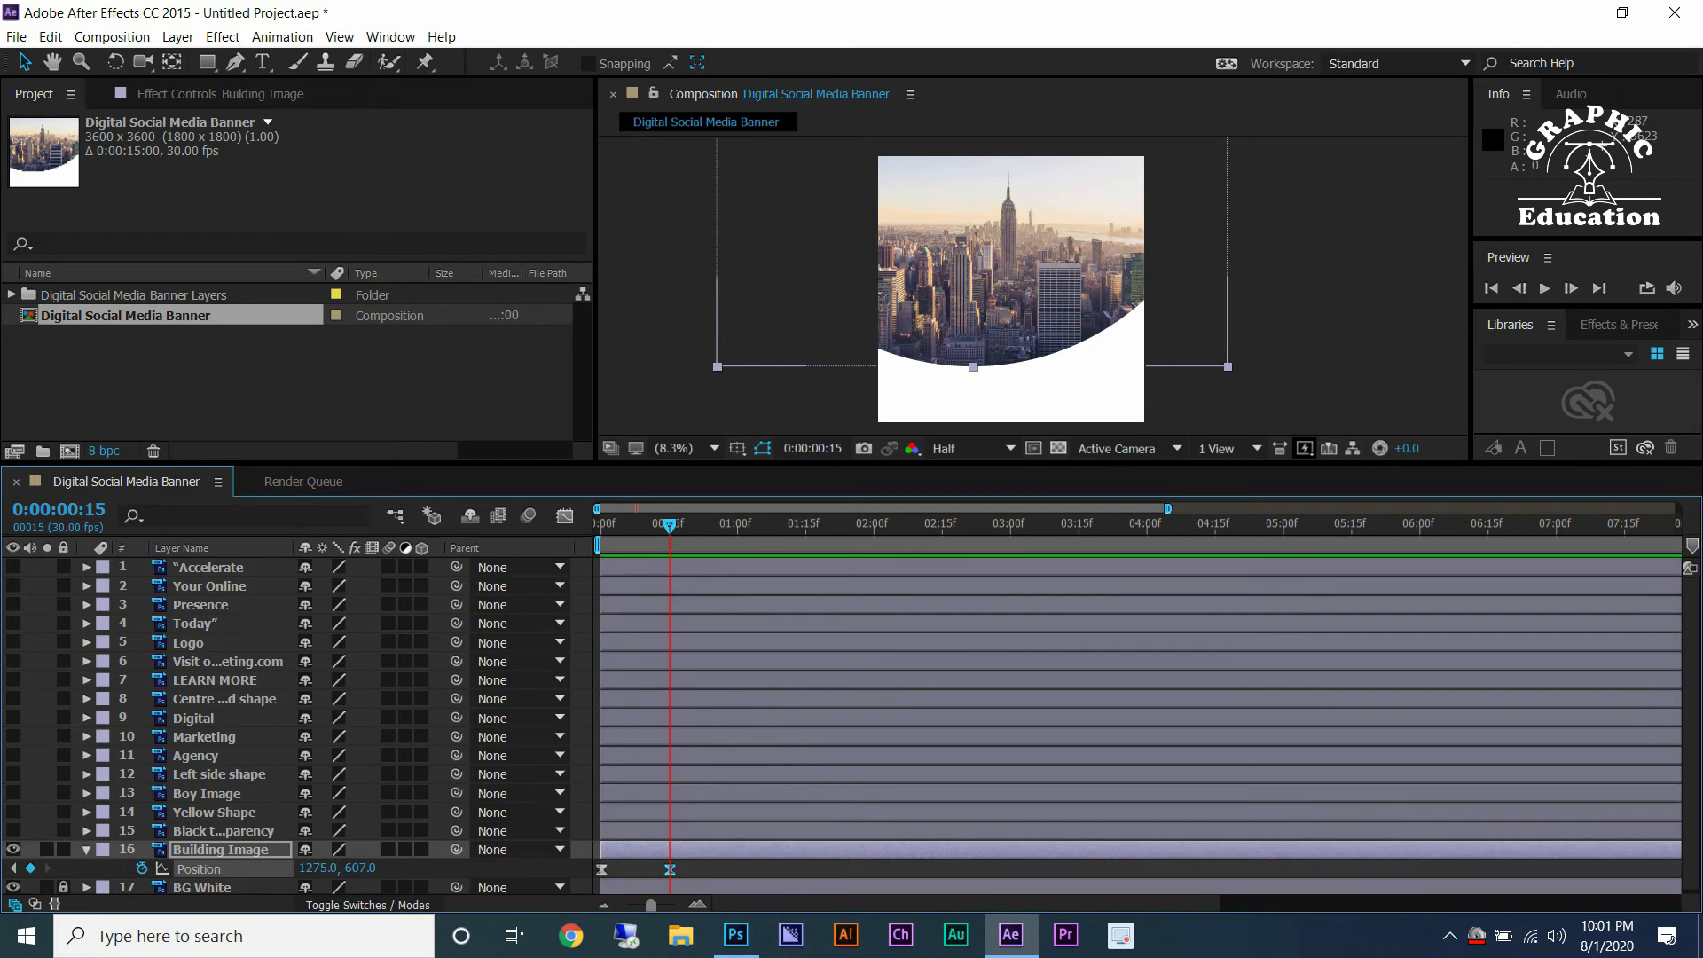
Save the project as Digital Social Media Banner Motion Video inside the project folder.
key("ctrl+s")
left_click(90, 379)
left_click(352, 210)
key("F2")
key("ctrl+c")
left_click(479, 461)
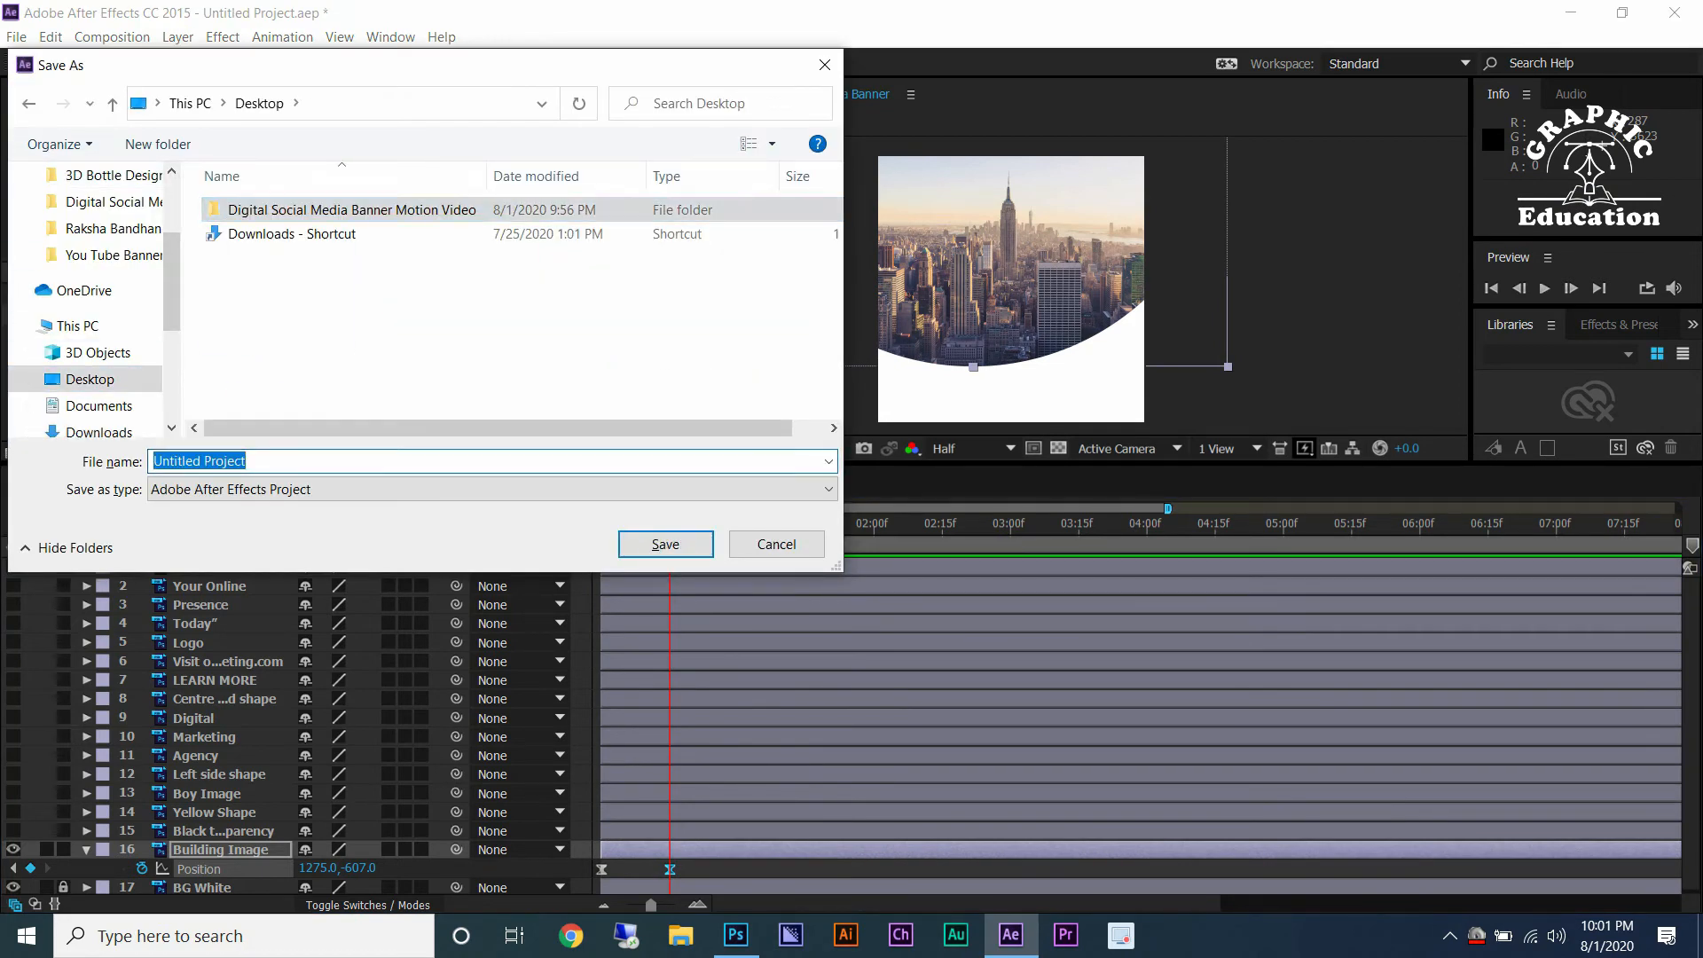
key("ctrl+v")
double_click(352, 210)
key("Return")
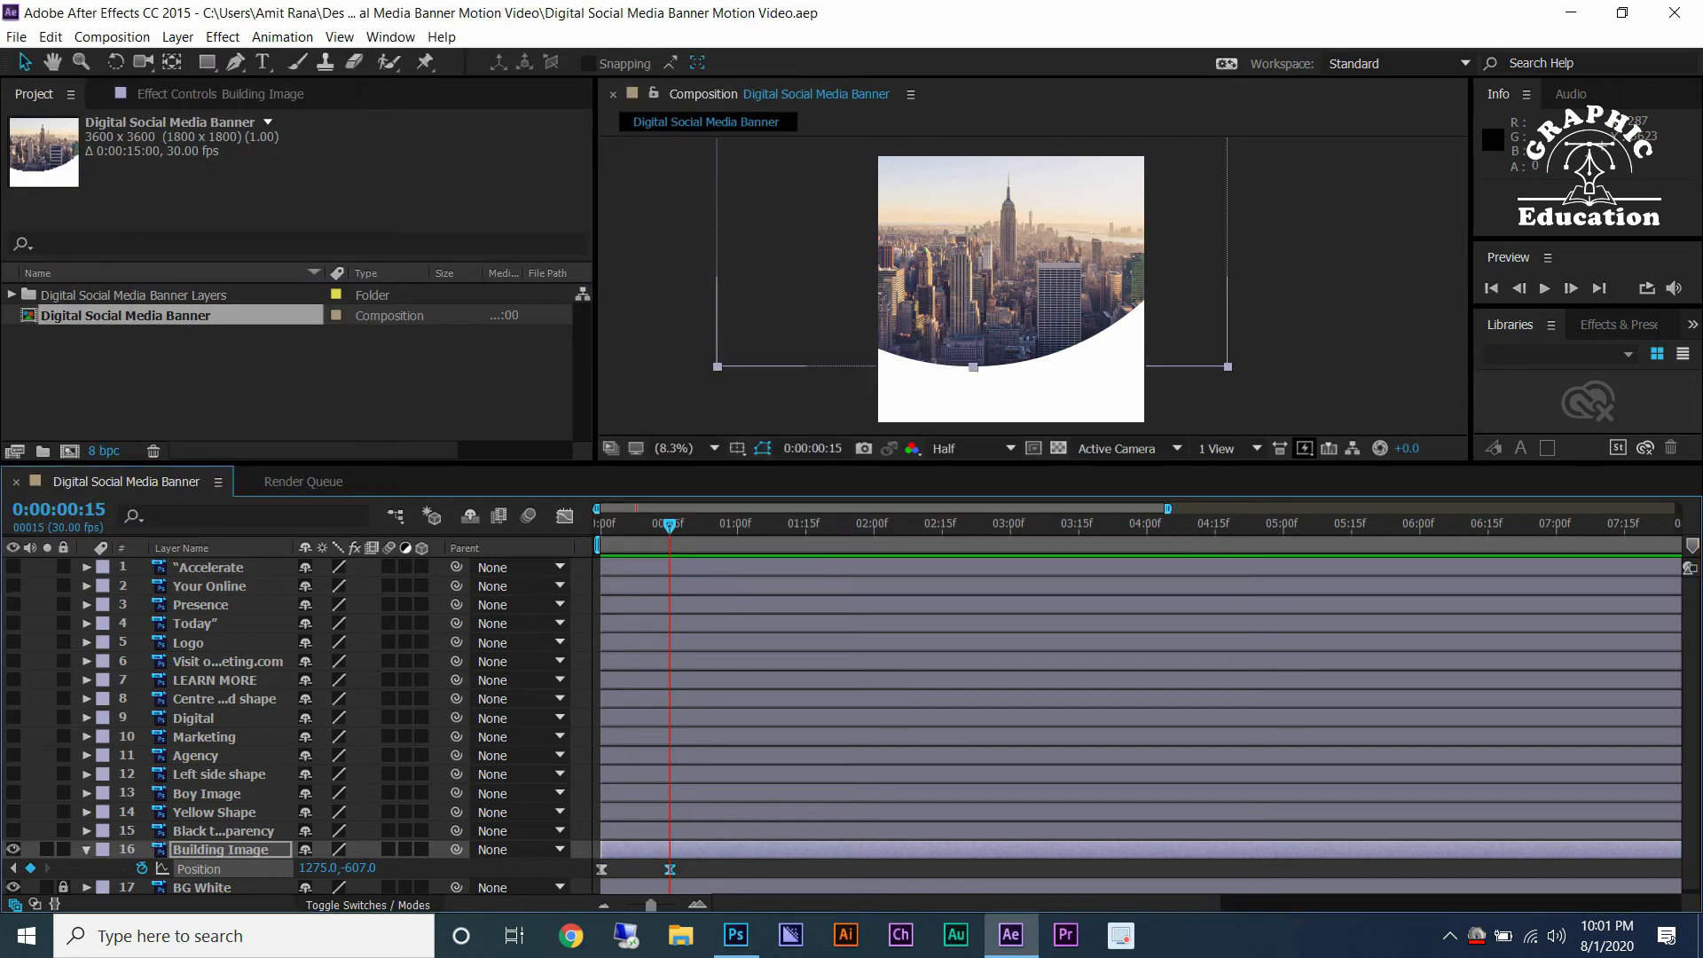
Show the Black transparency layer and shift its start to about frame 8.
left_click(223, 831)
left_click(14, 831)
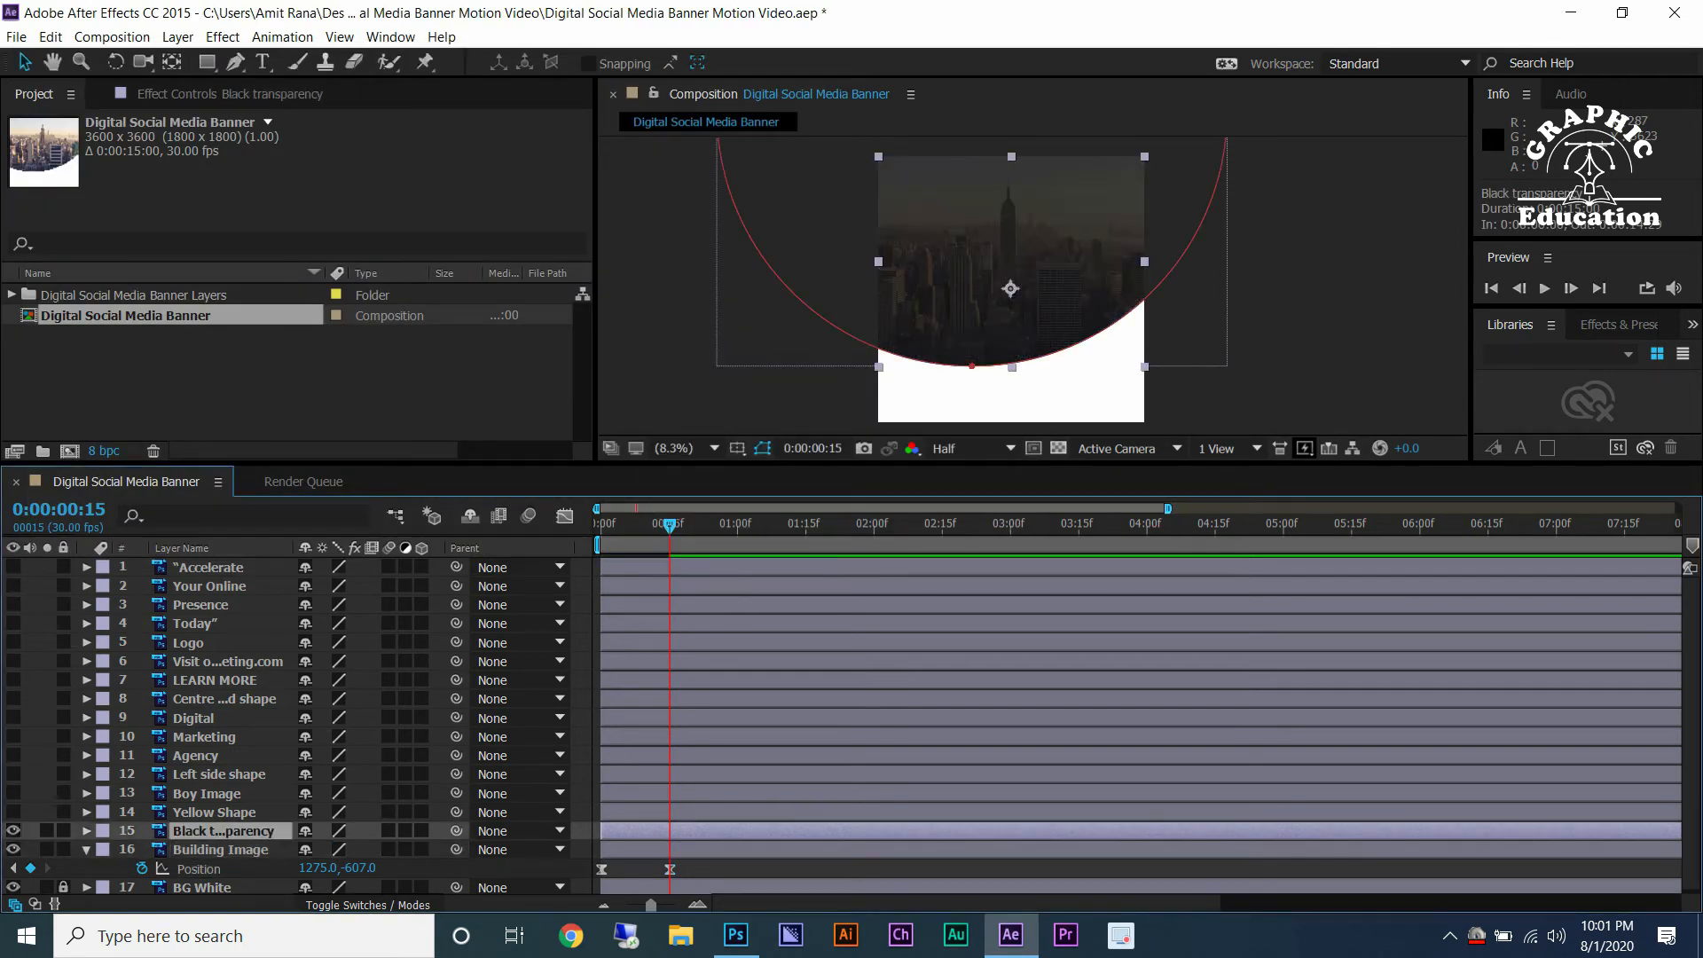
left_click_drag(602, 831, 637, 831)
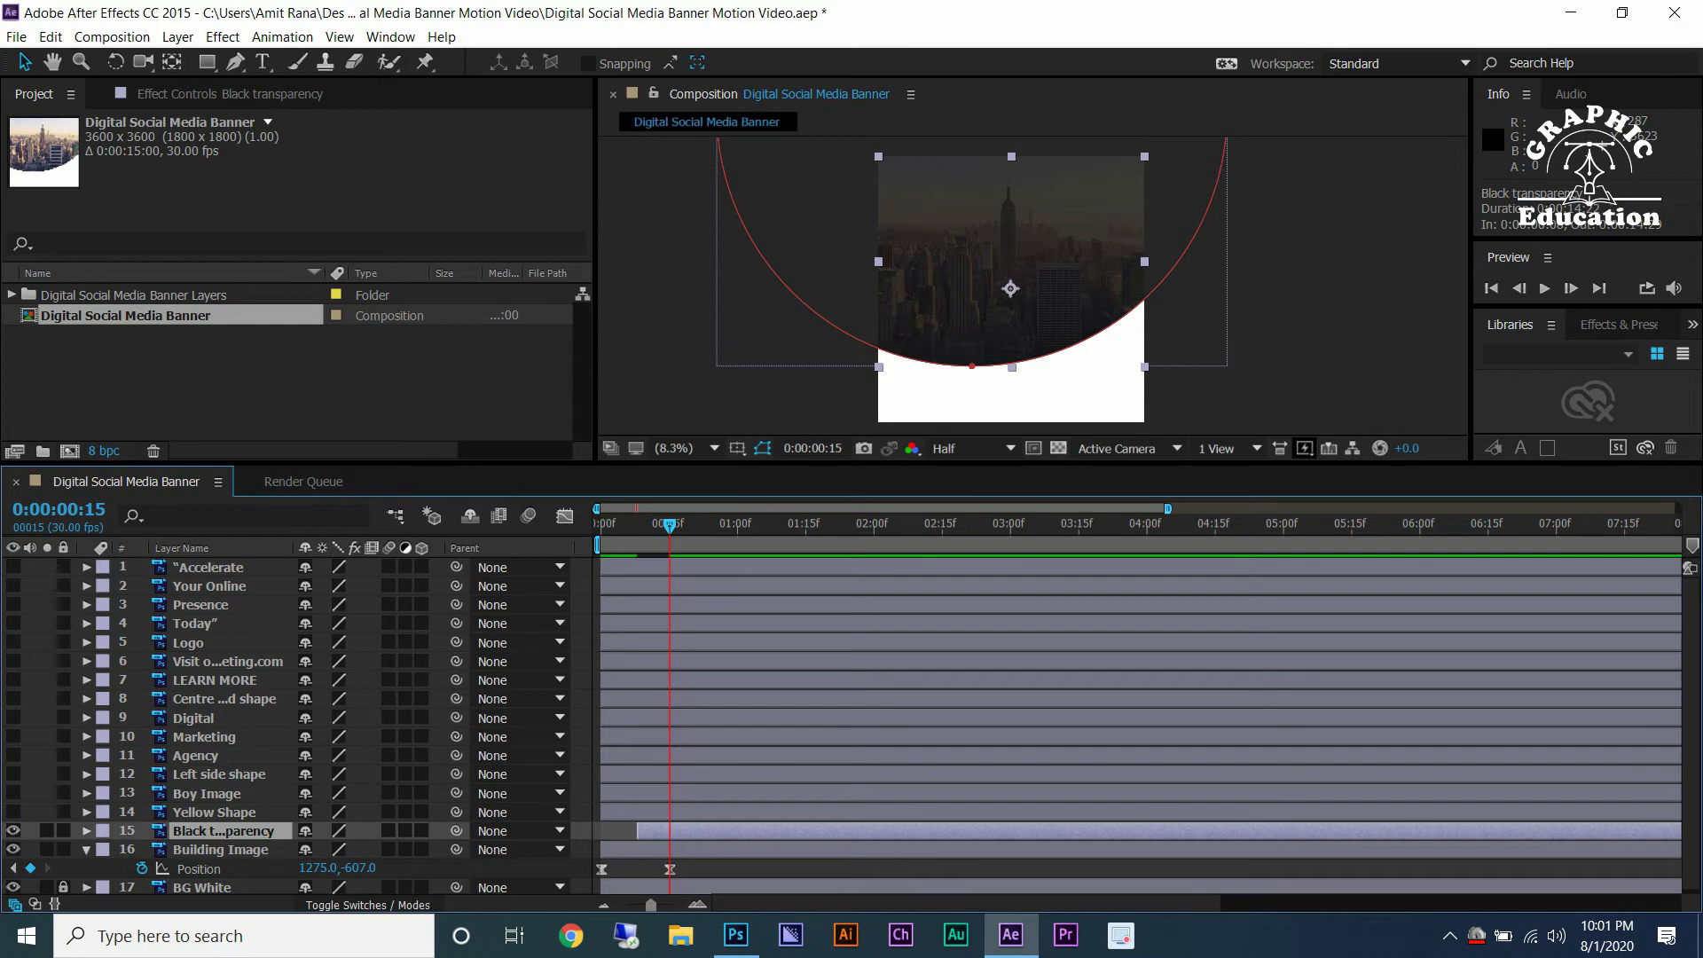
Add an eased opacity keyframe to Black transparency at frame 8.
left_click_drag(669, 525, 638, 525)
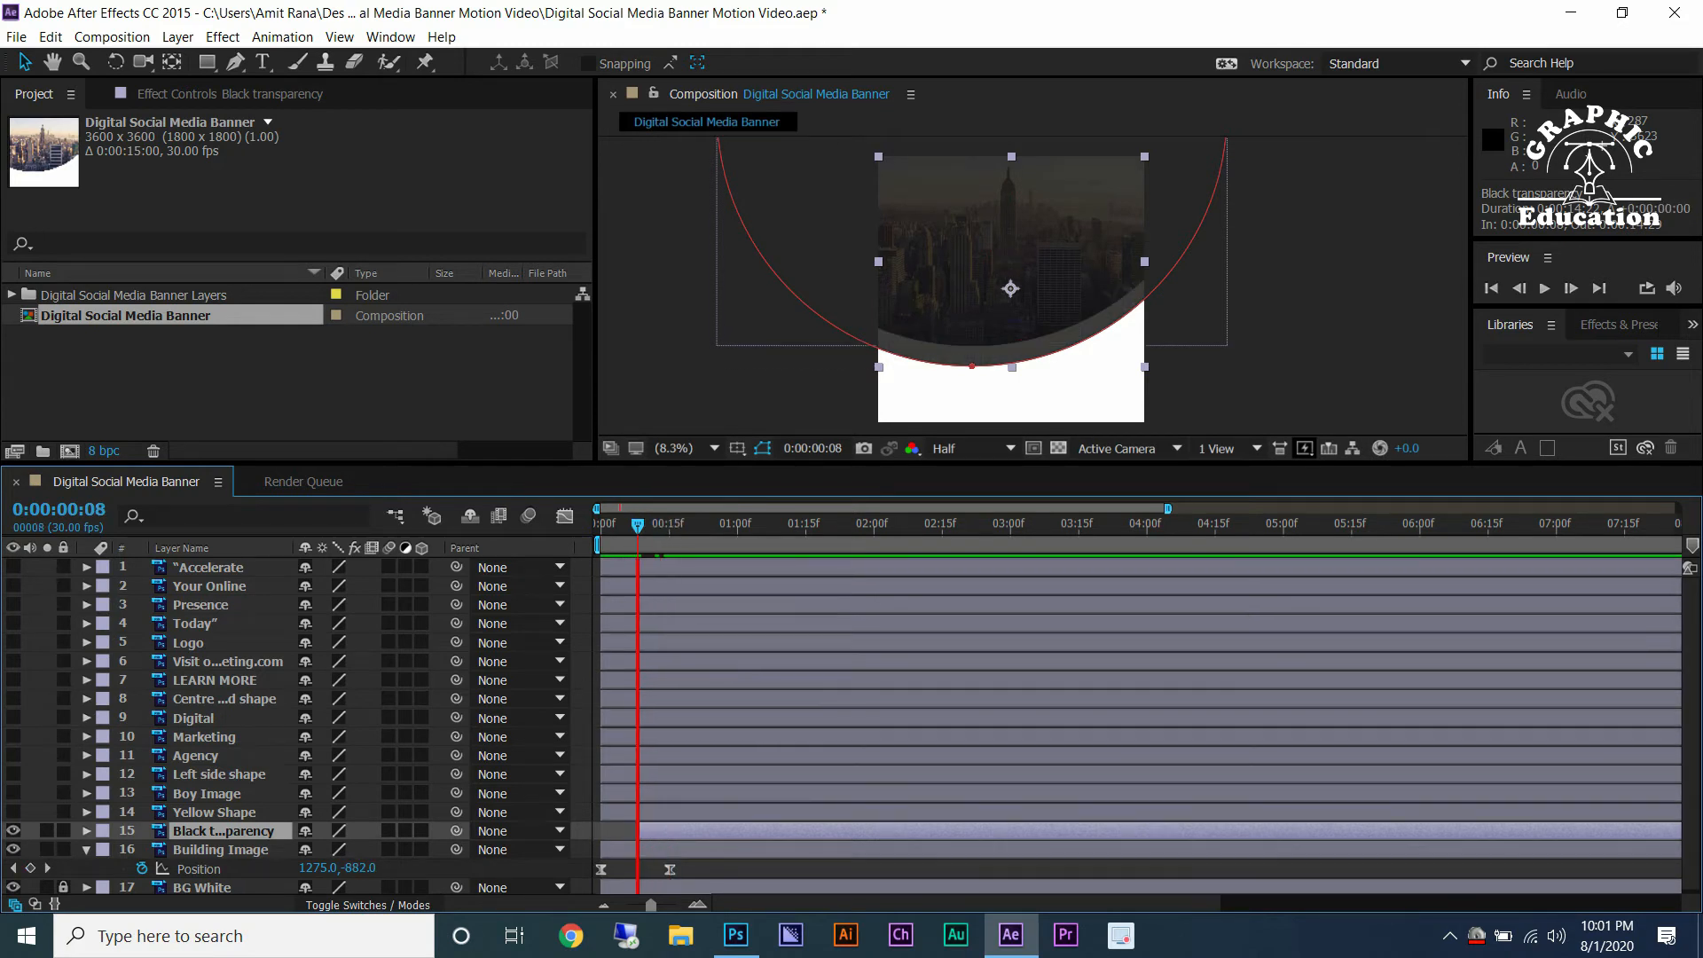
key("t")
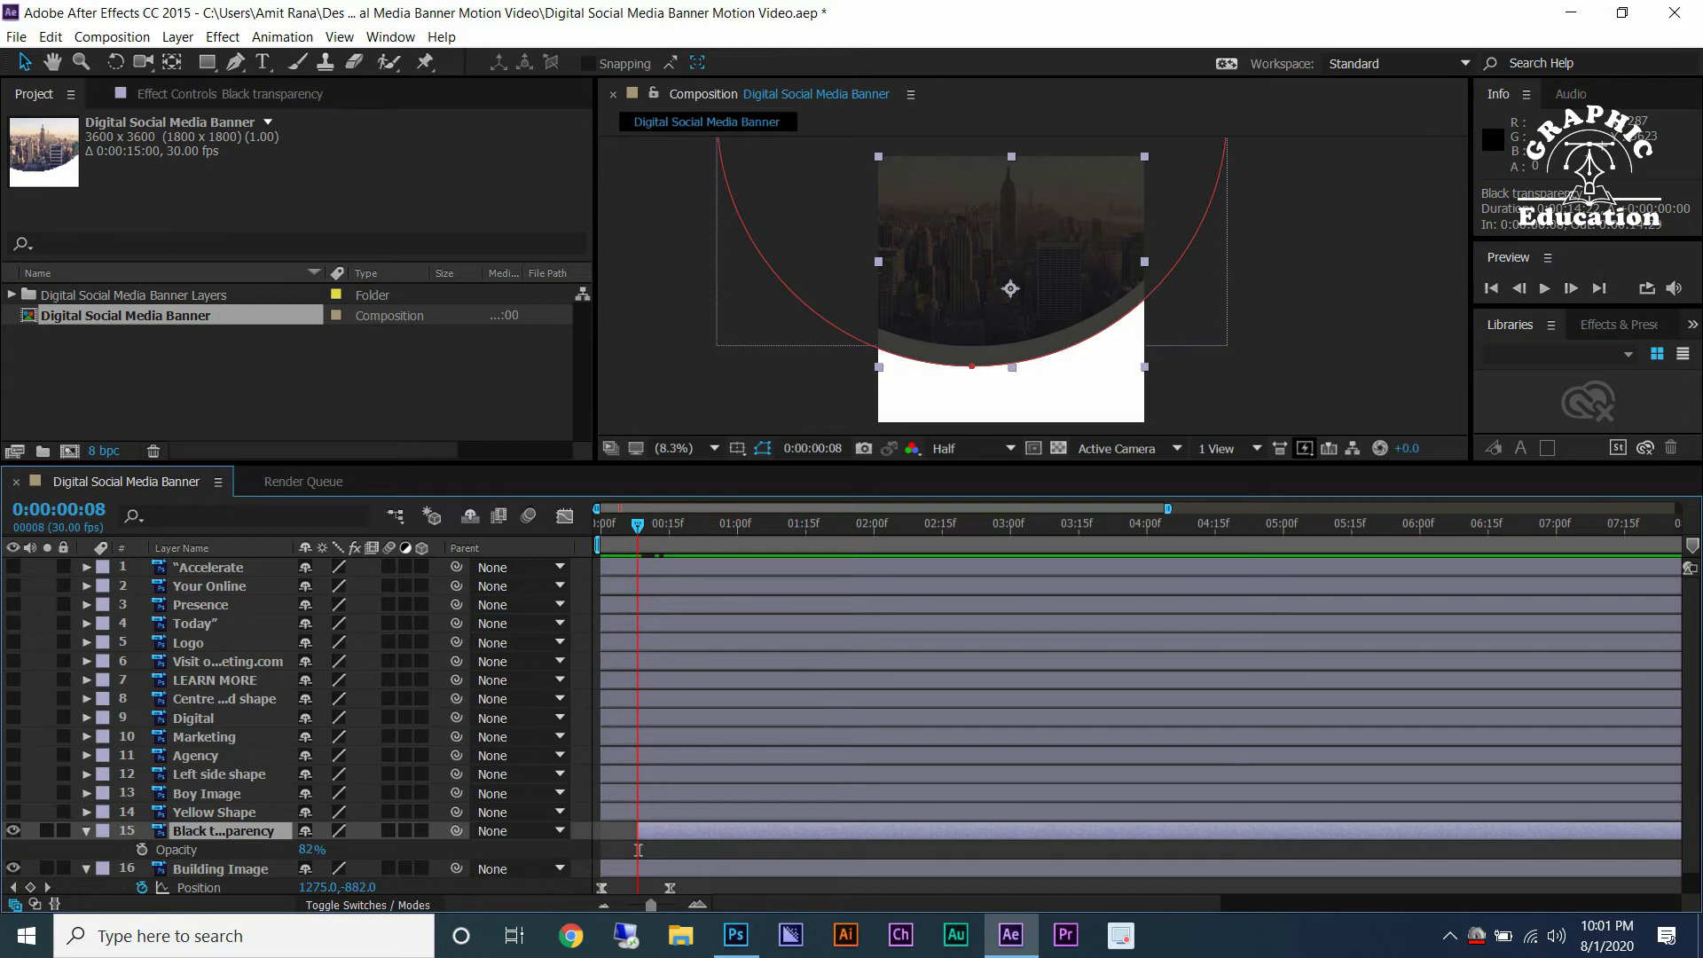
key("alt+shift+t")
right_click(637, 849)
mouse_move(798, 844)
left_click(936, 708)
Set Black transparency's opacity to 0% at frame 8 and preview the fade-in.
left_click(669, 524)
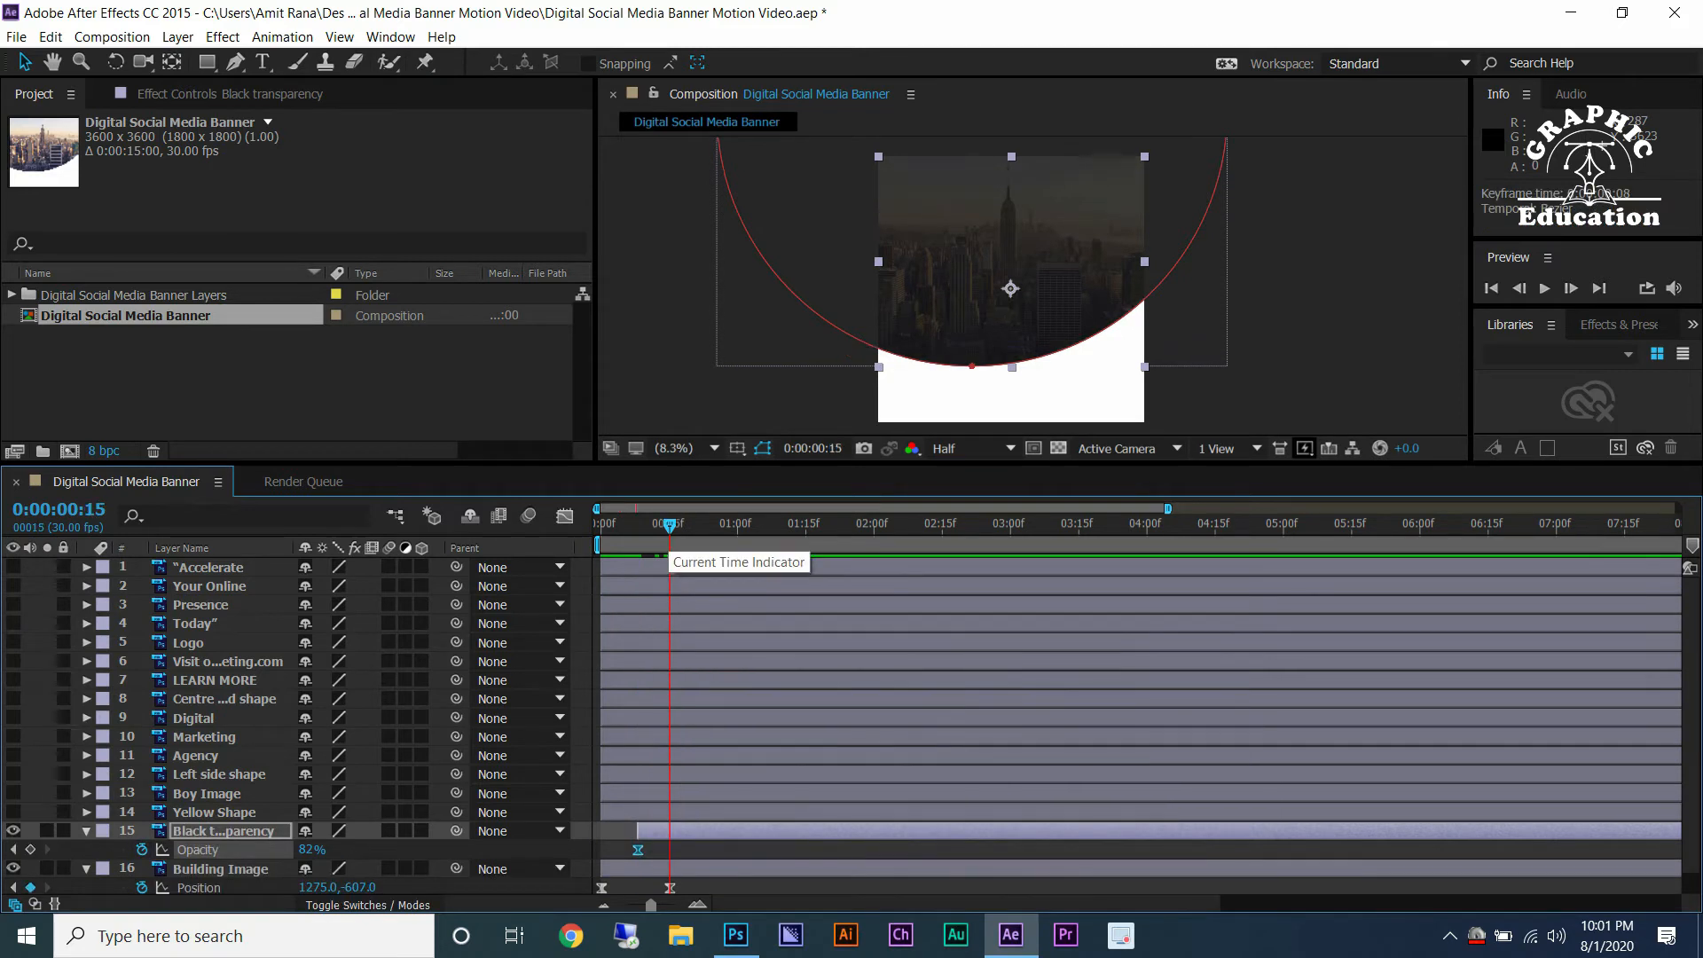
key("j")
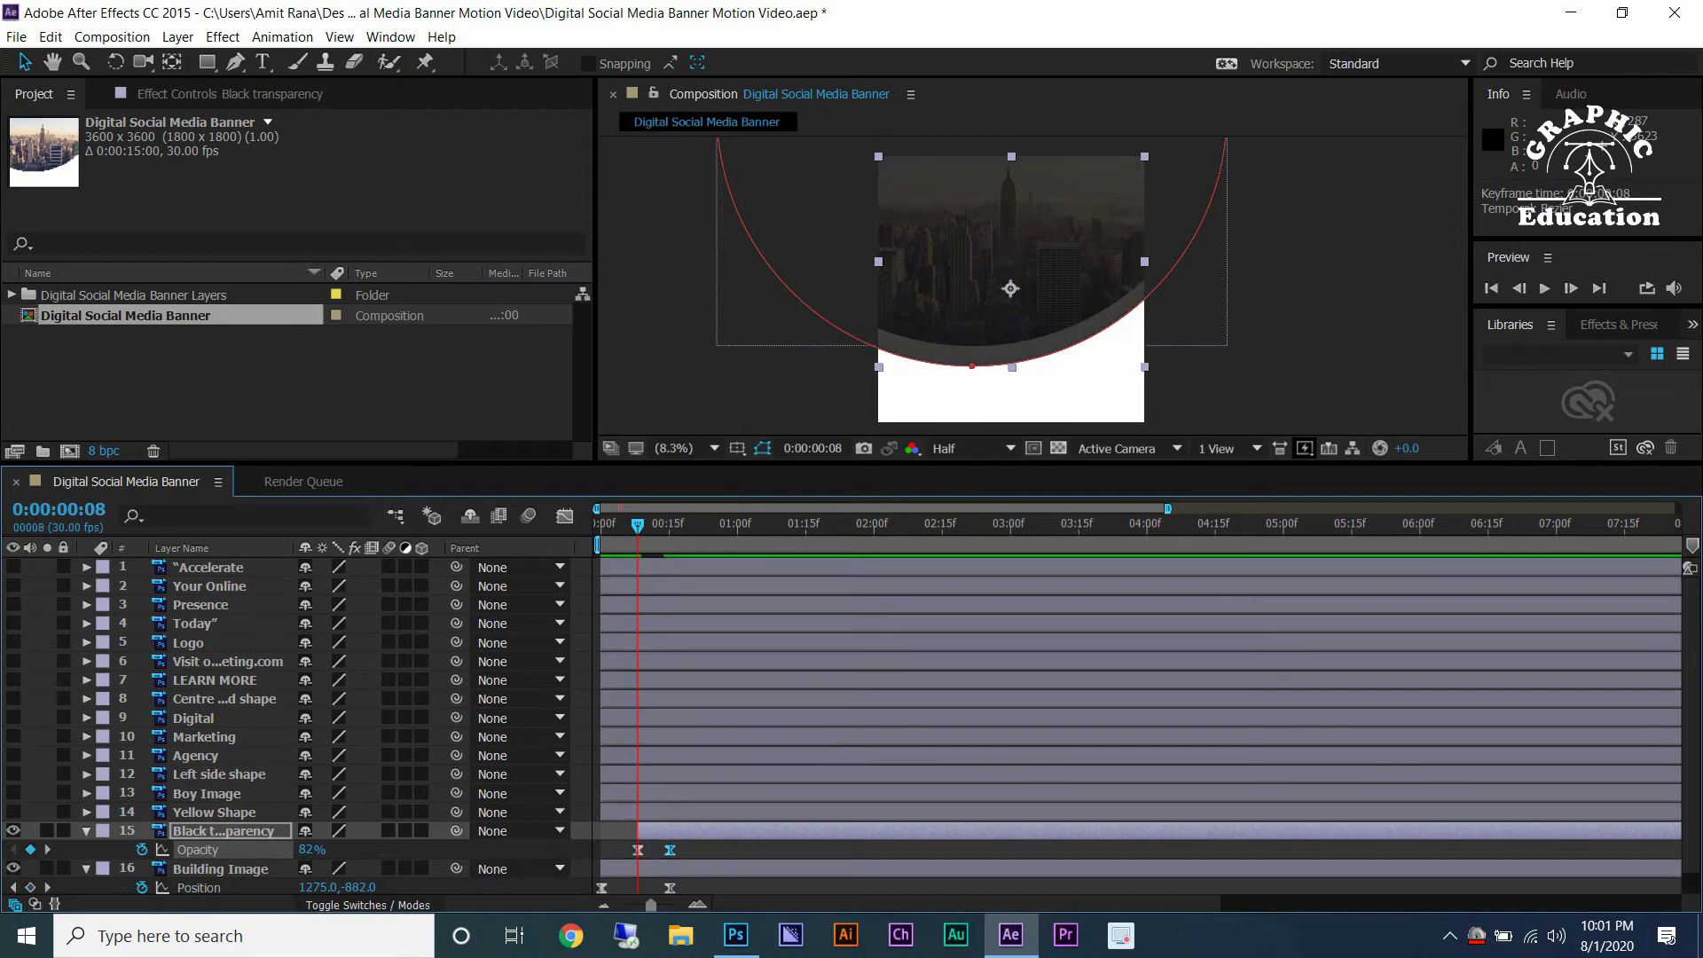
left_click_drag(311, 850, 238, 849)
key("space")
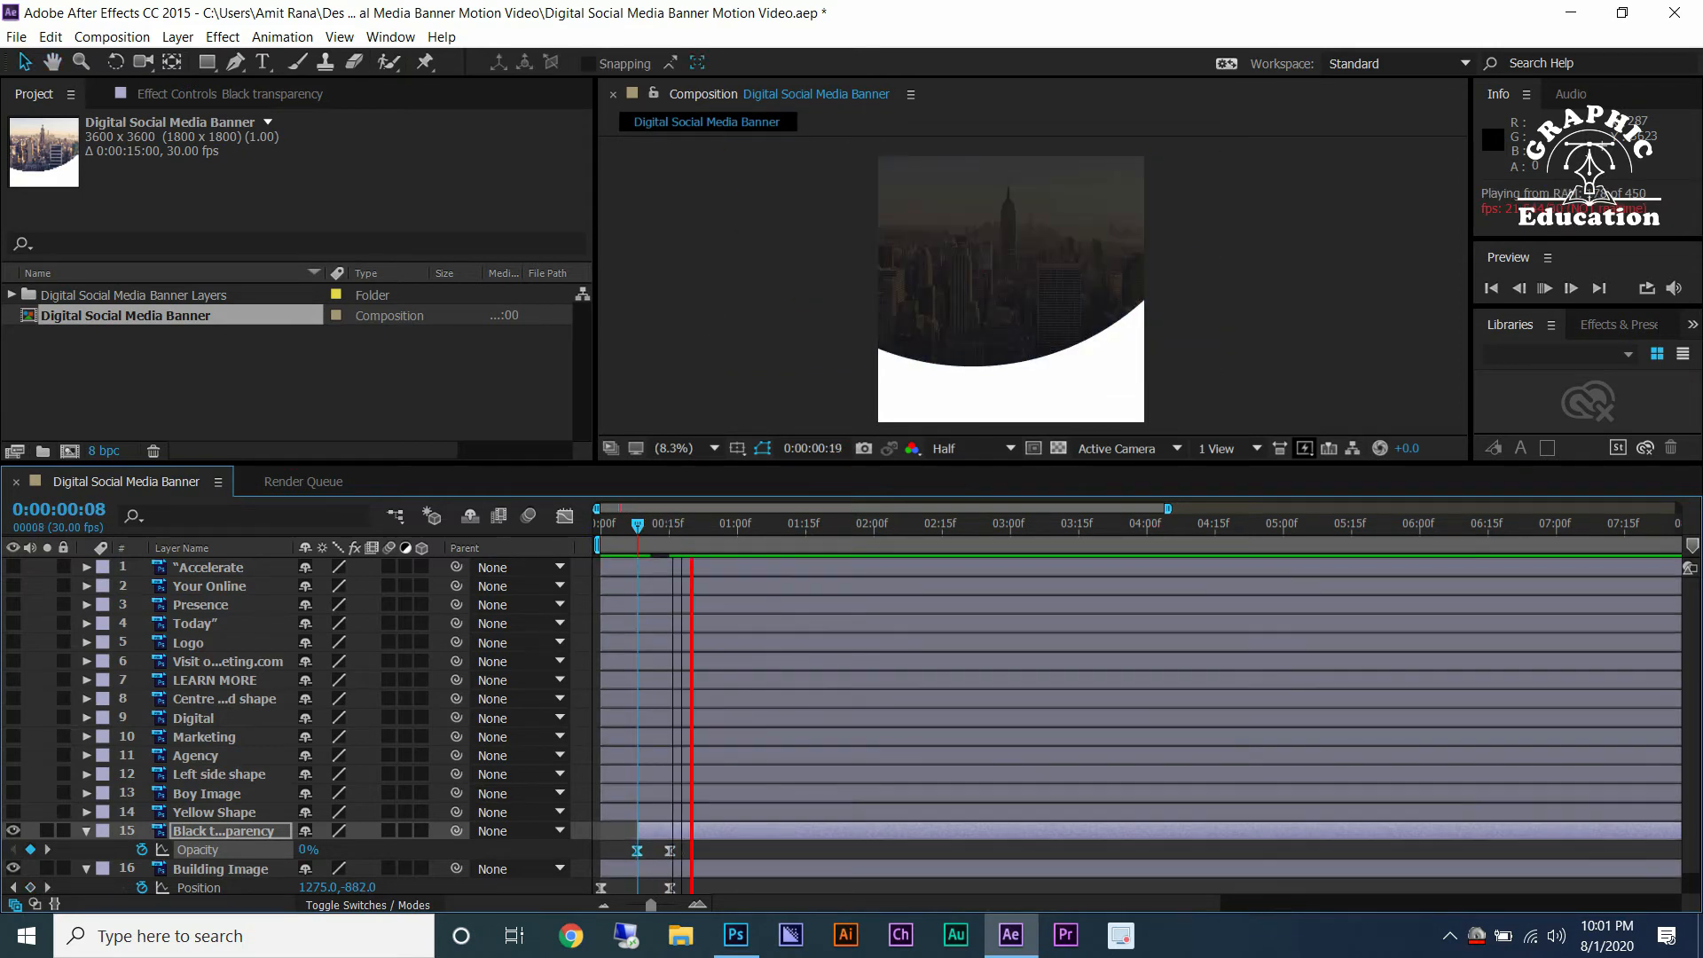
Unhide Yellow Shape and add a position keyframe for it at frame 20.
key("space")
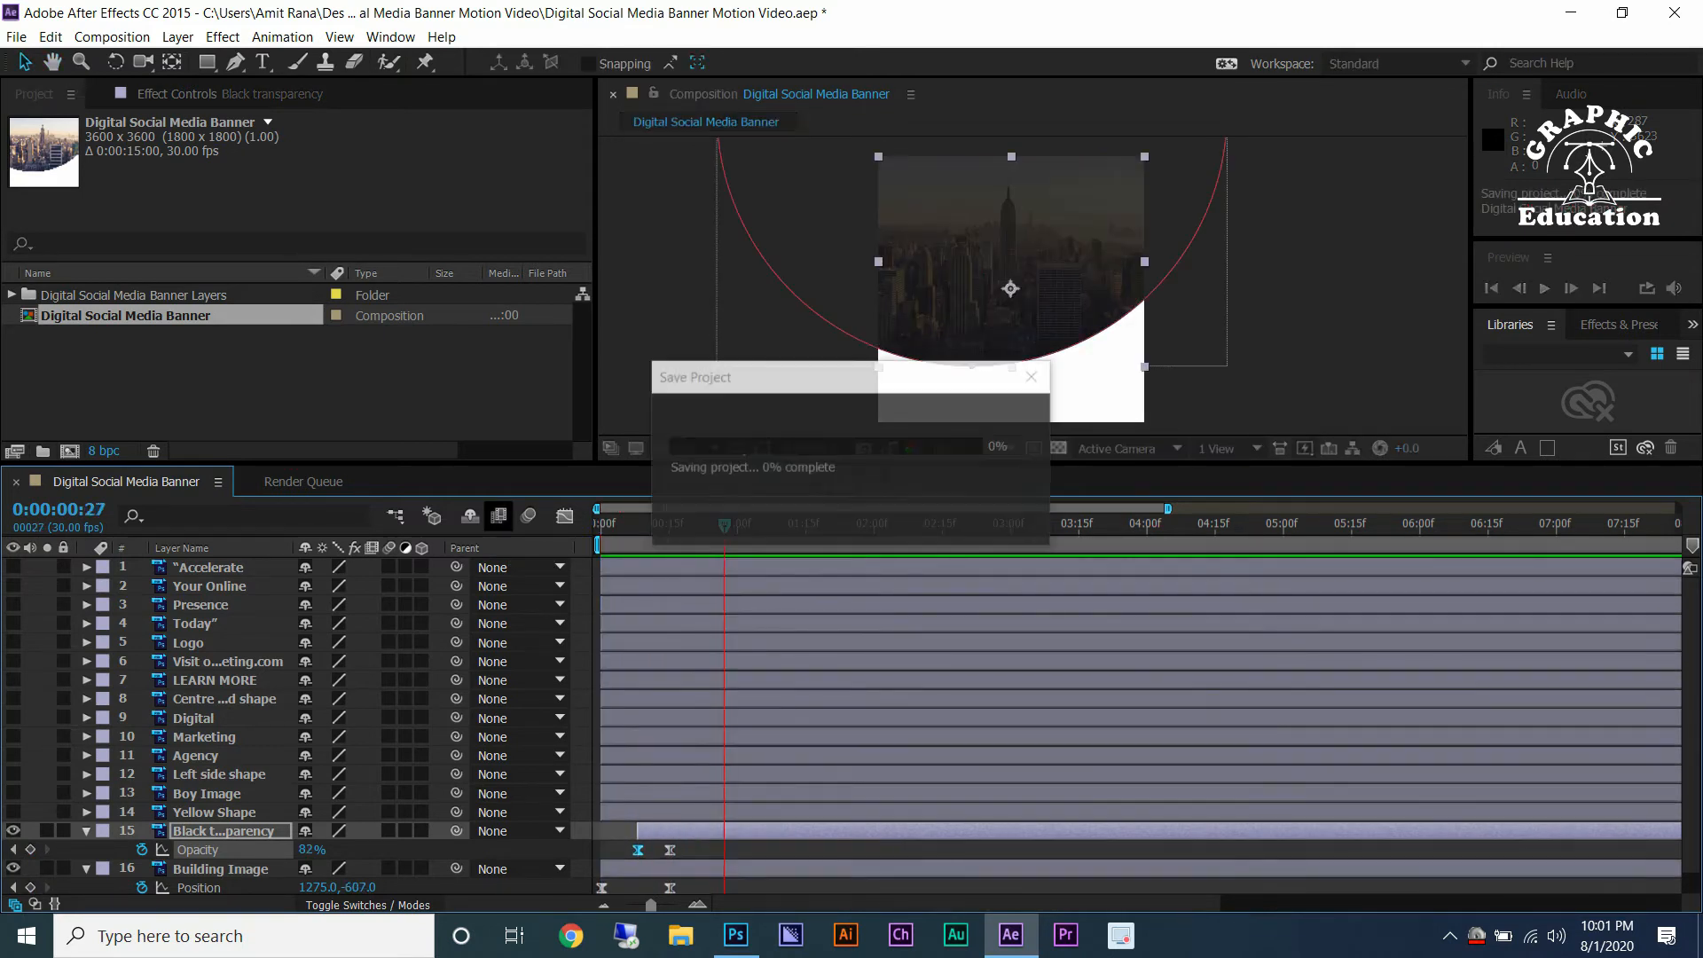
left_click_drag(705, 524, 670, 524)
scroll(672, 524, "up", 4)
scroll(673, 524, "down", 4)
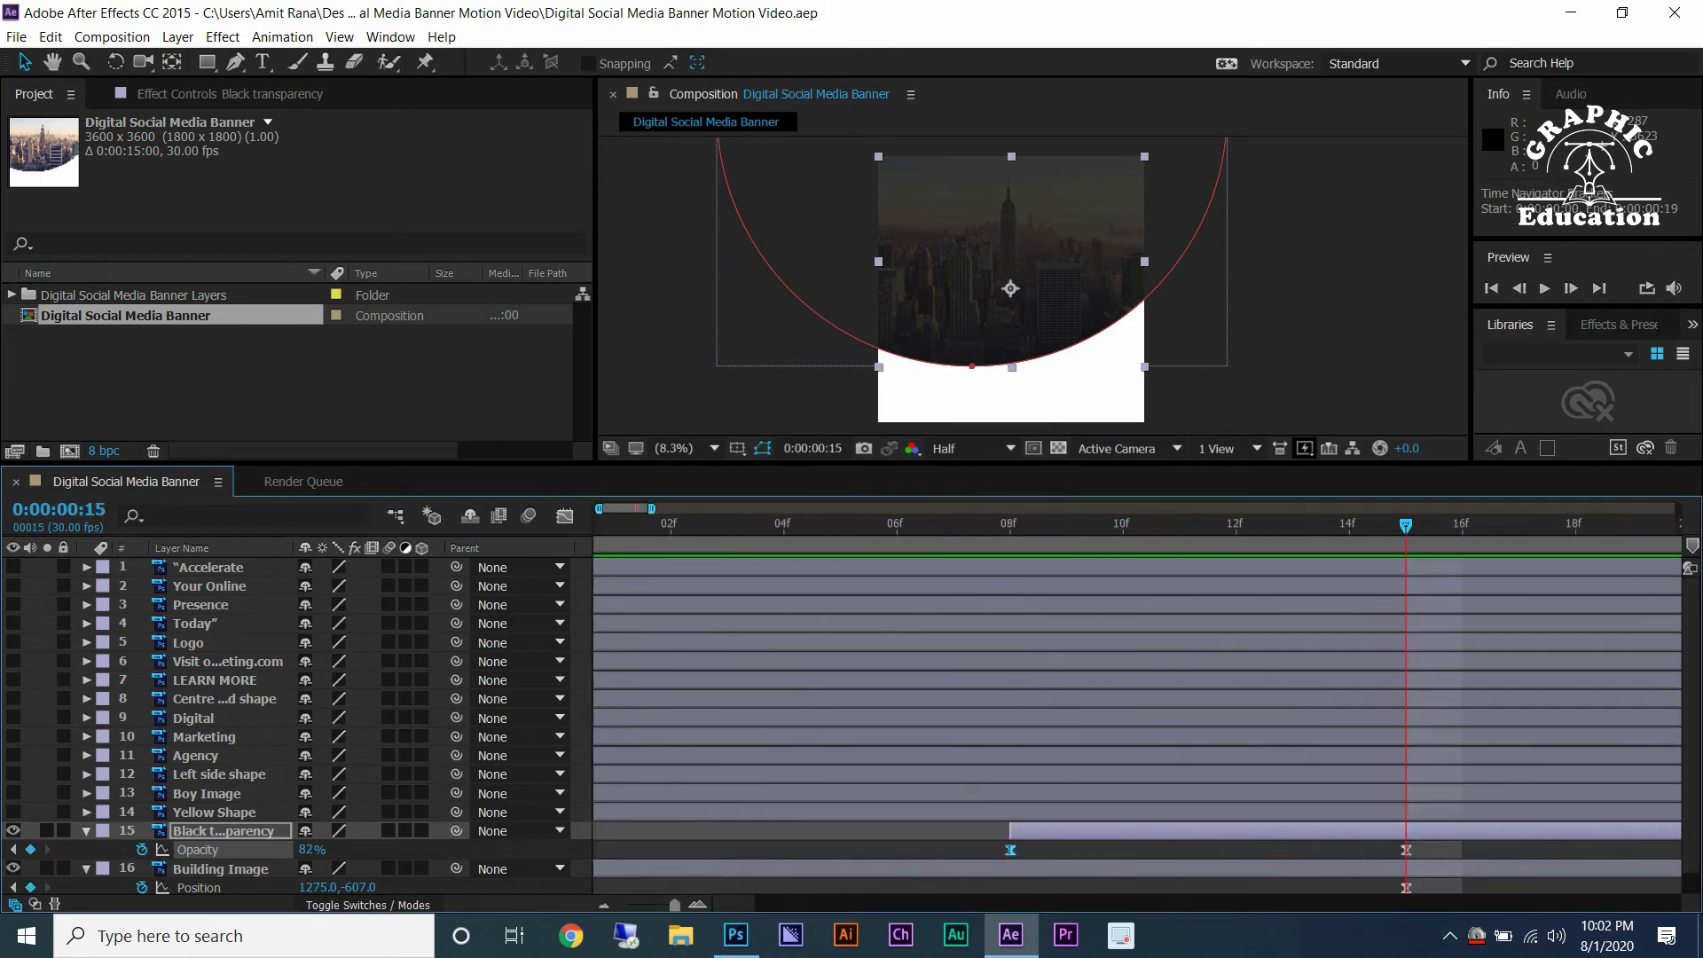
scroll(849, 725, "down", 1)
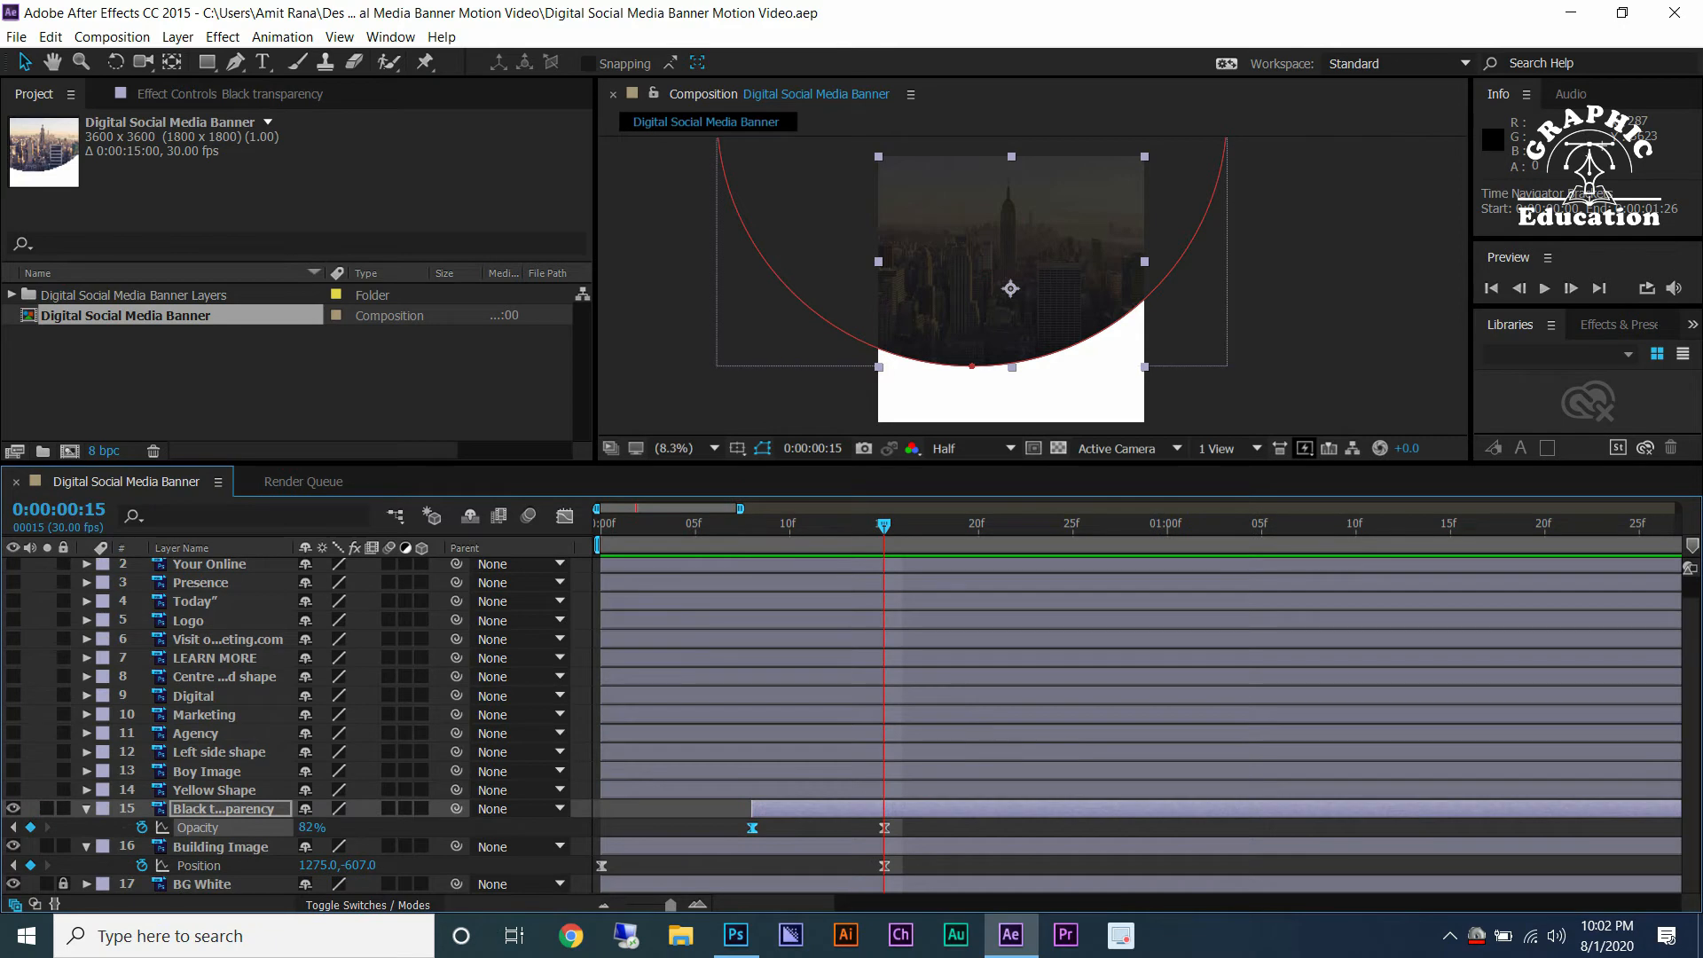
left_click(977, 524)
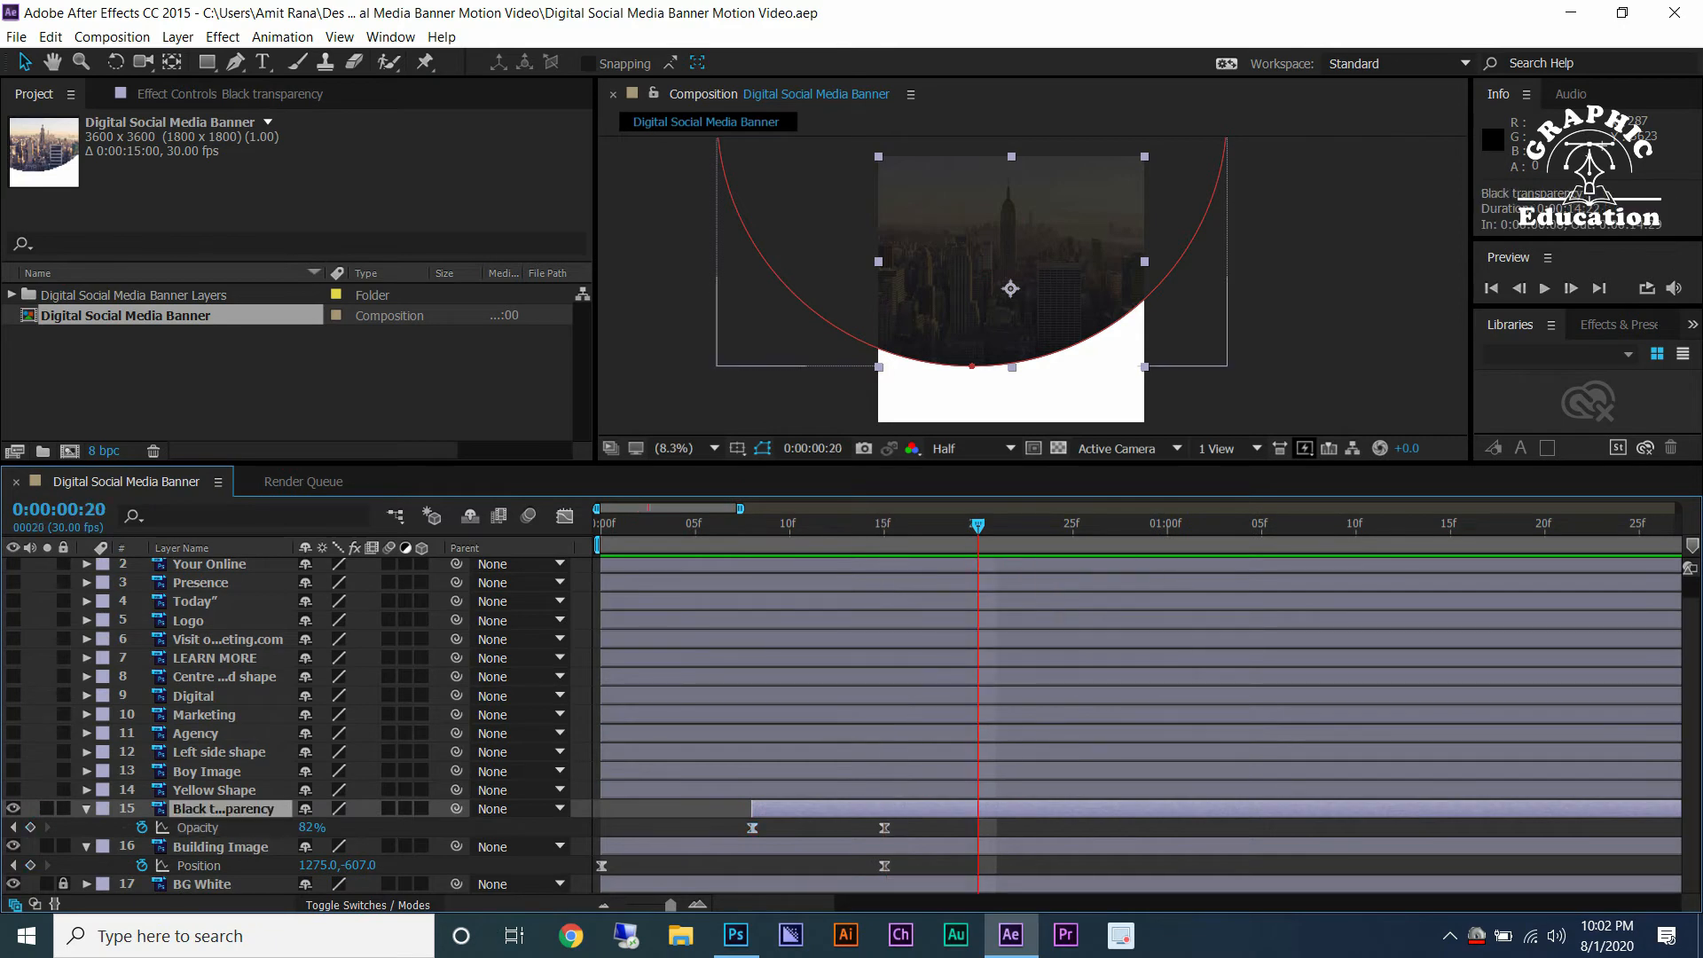
left_click(220, 847, "shift")
key("u")
left_click(214, 812)
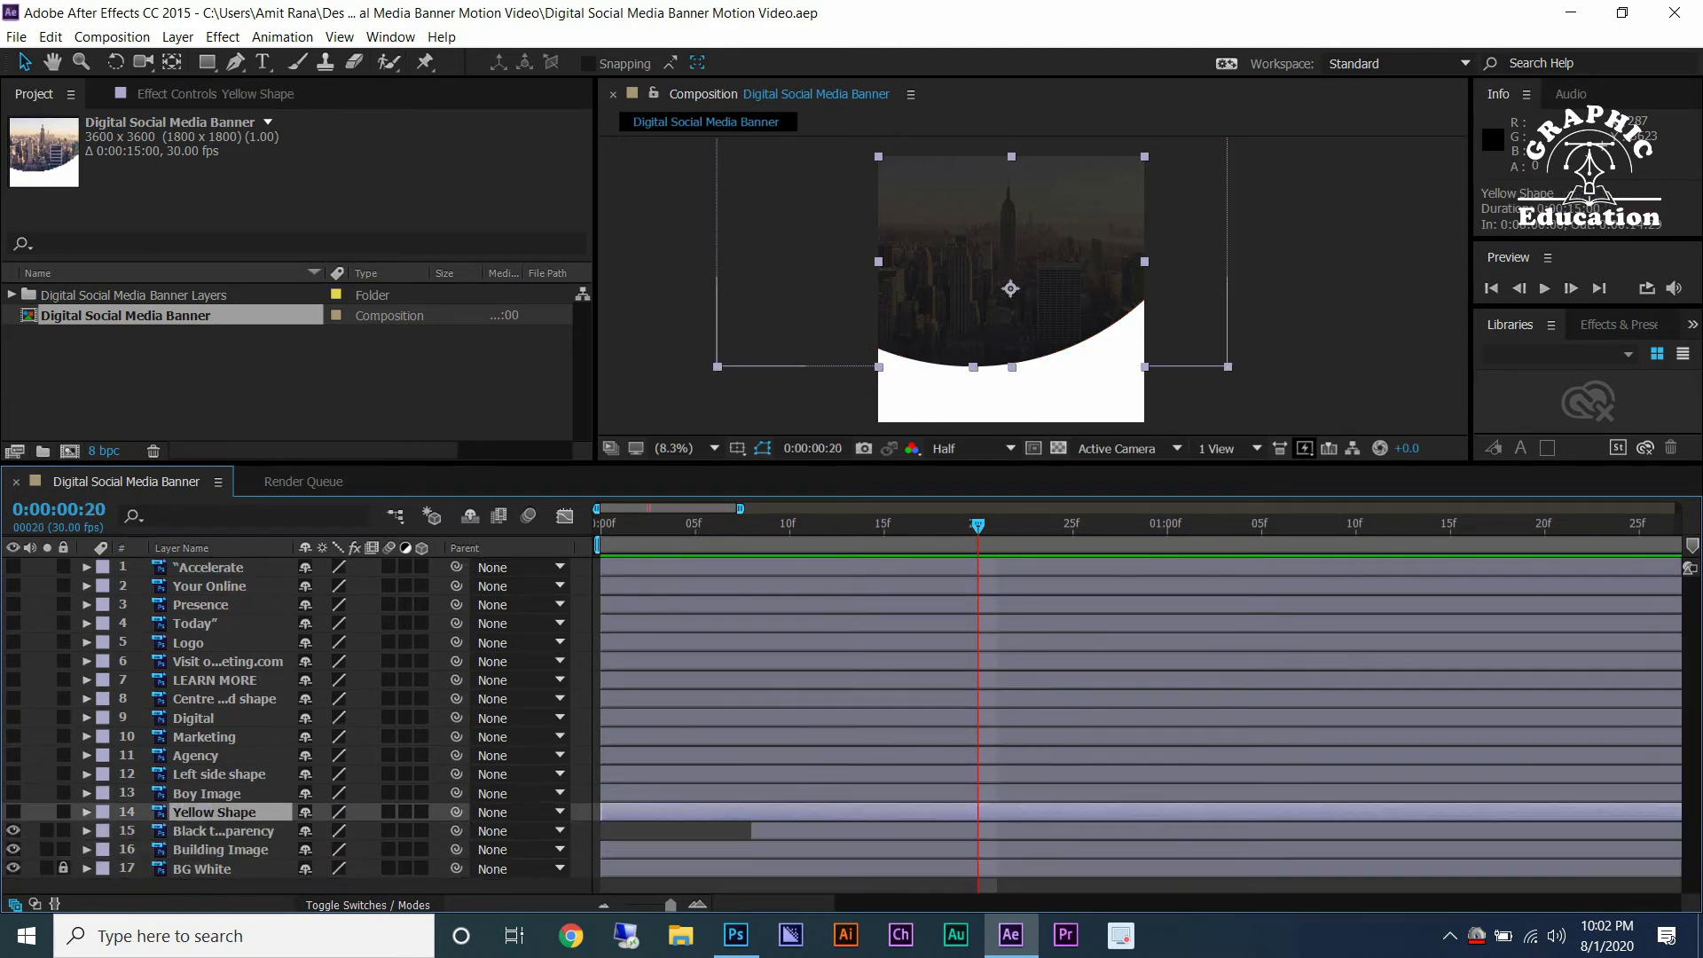
left_click(13, 813)
key("alt+shift+p")
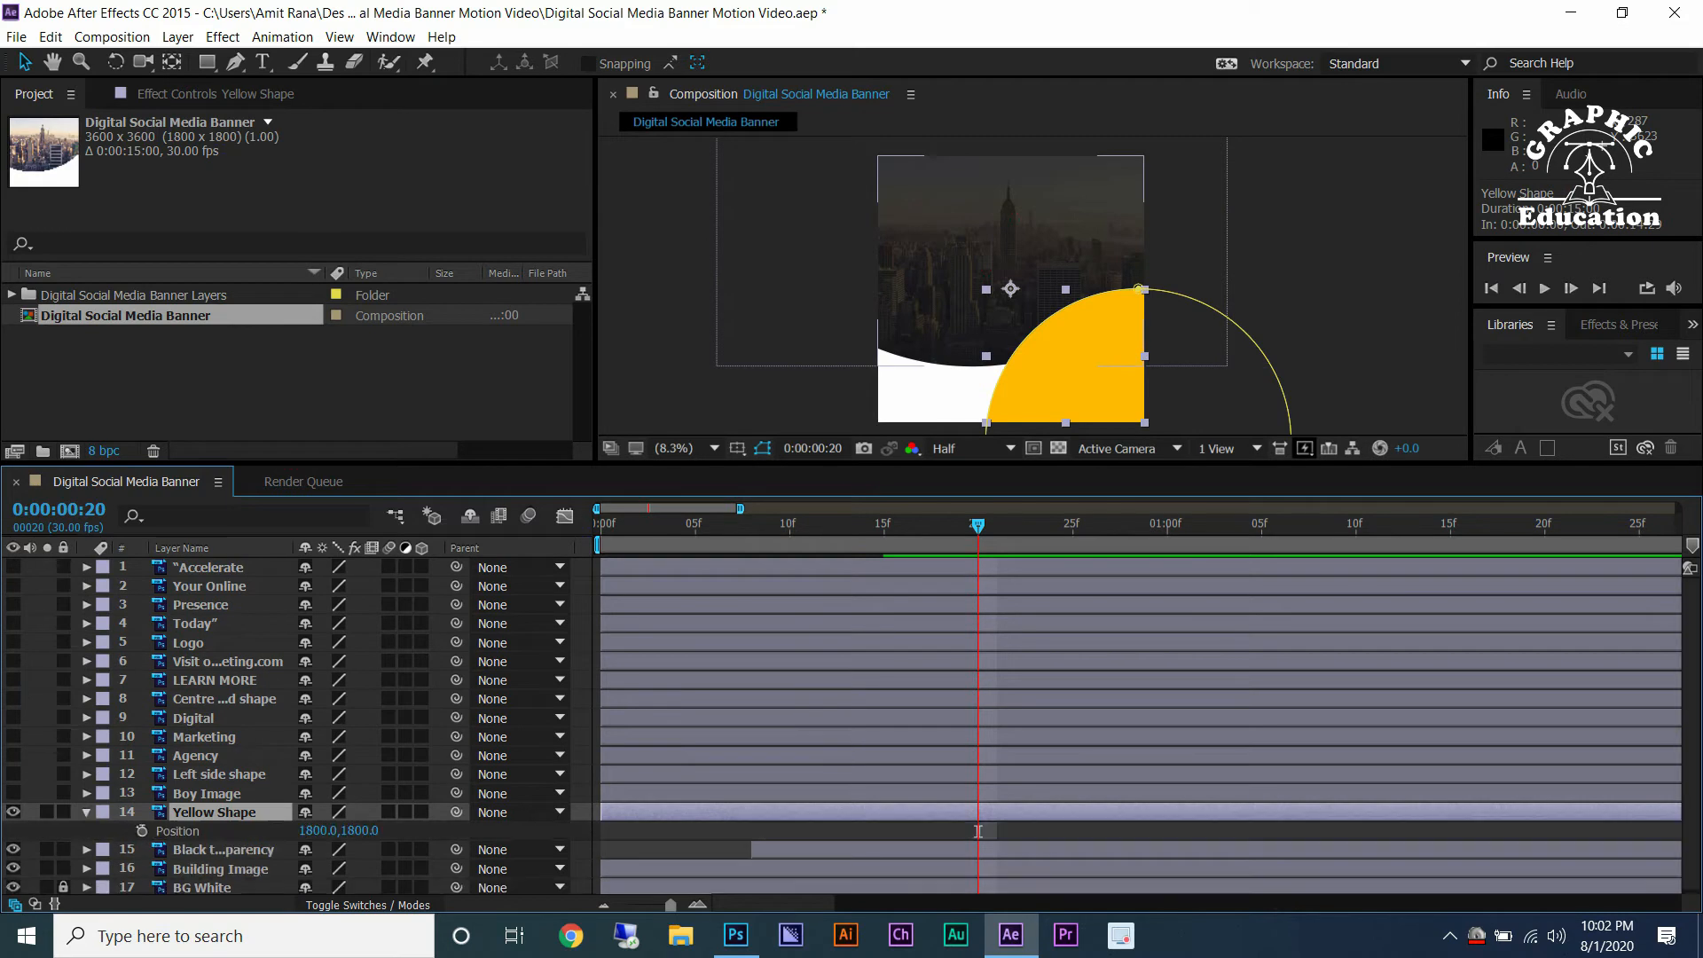
Apply Easy Ease to Yellow Shape's position keyframe and paste a copy of it at 0:00:01:05.
key("Page_Down")
key("Page_Down")
key("Page_Down")
key("Page_Down")
key("Page_Down")
key("Page_Down")
key("Page_Down")
key("Page_Down")
key("Page_Down")
key("Page_Down")
key("Page_Down")
key("Page_Down")
key("Page_Down")
key("Page_Down")
key("Page_Down")
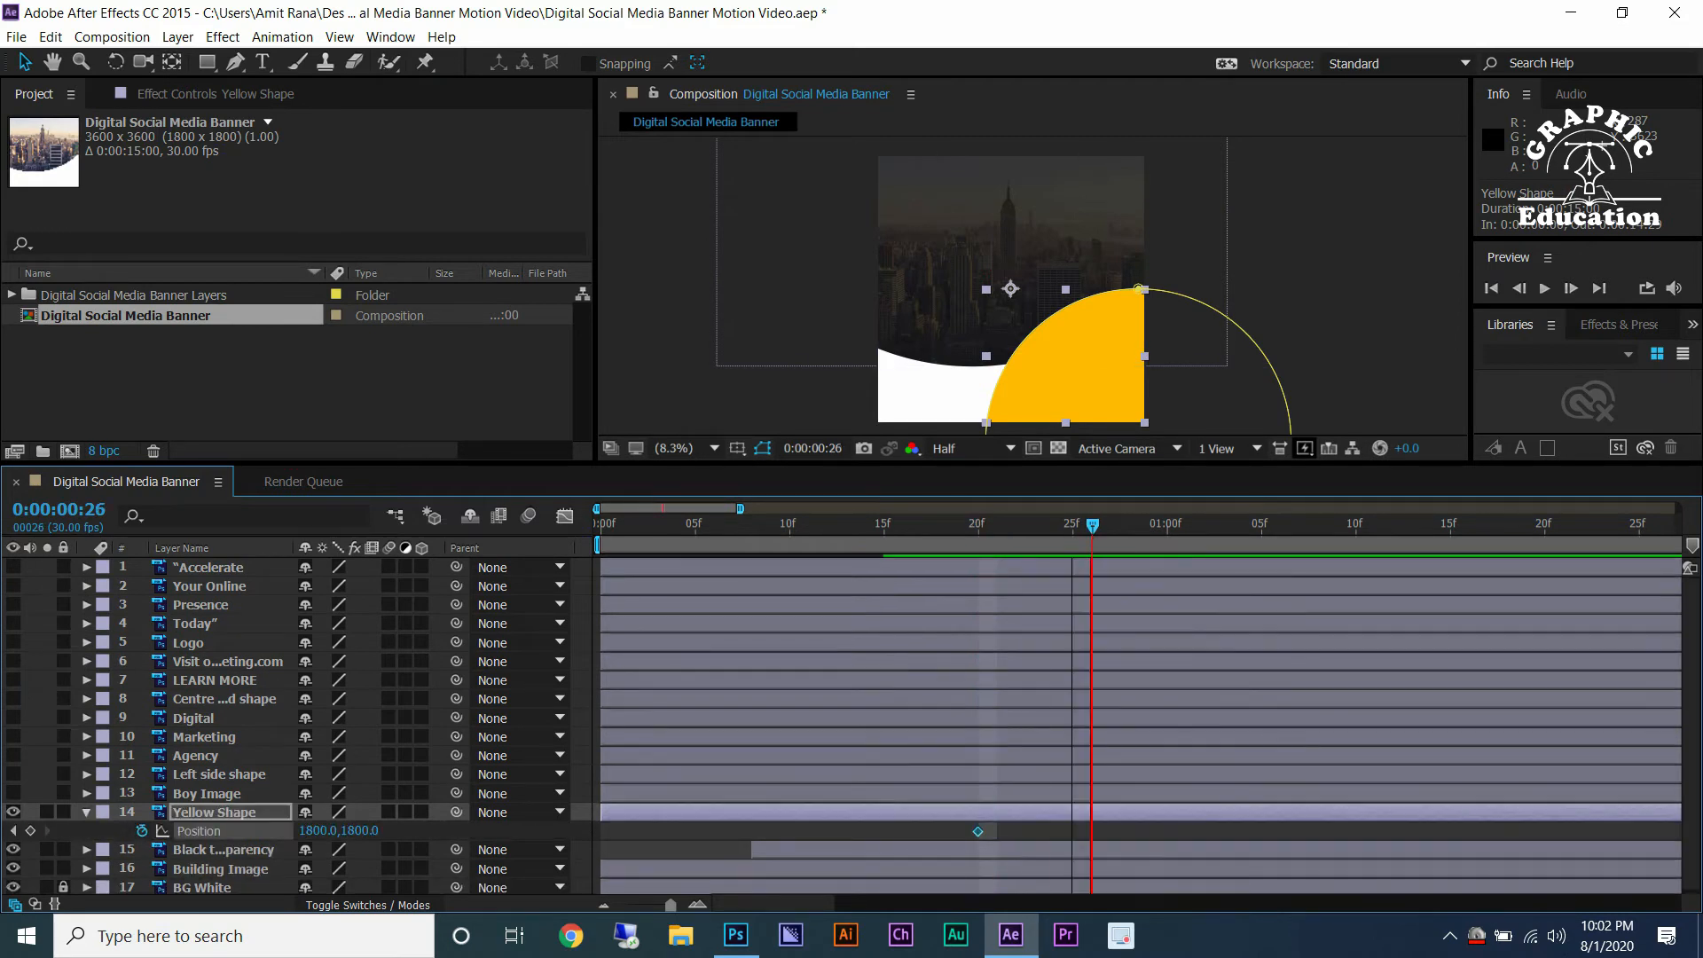
right_click(978, 831)
mouse_move(1083, 813)
left_click(1269, 582)
key("ctrl+v")
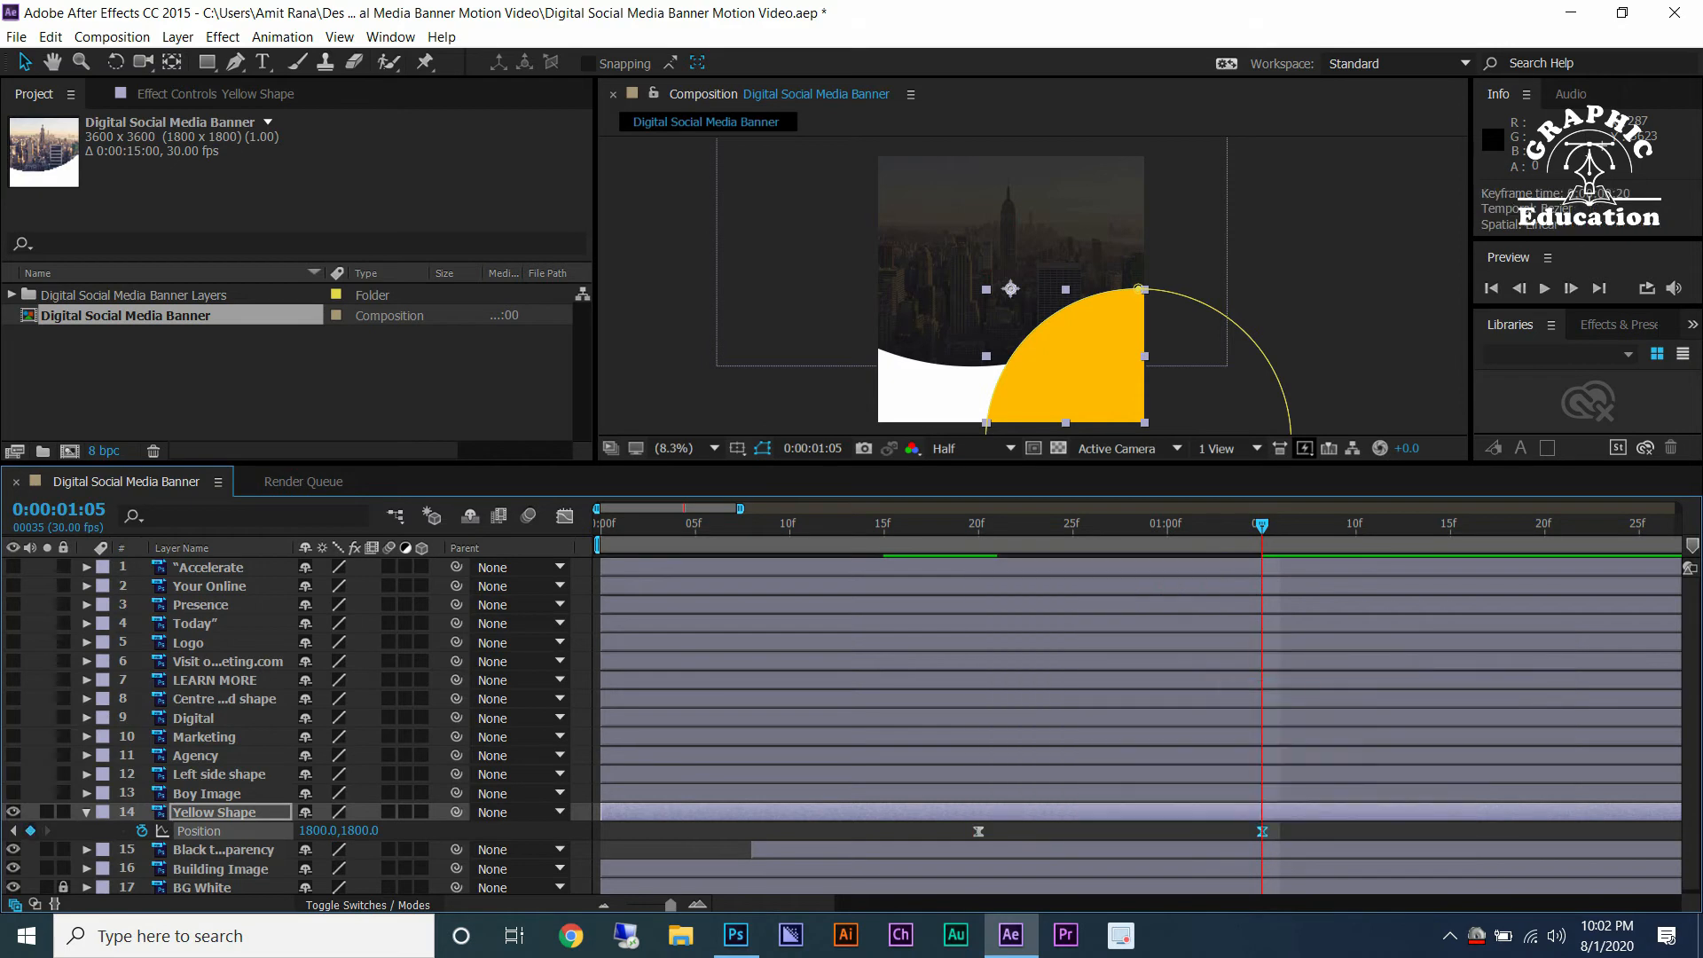
At frame 20, move Yellow Shape off-frame to the lower right and steepen its position ease in the Graph Editor.
key("j")
left_click_drag(1010, 288, 1112, 392)
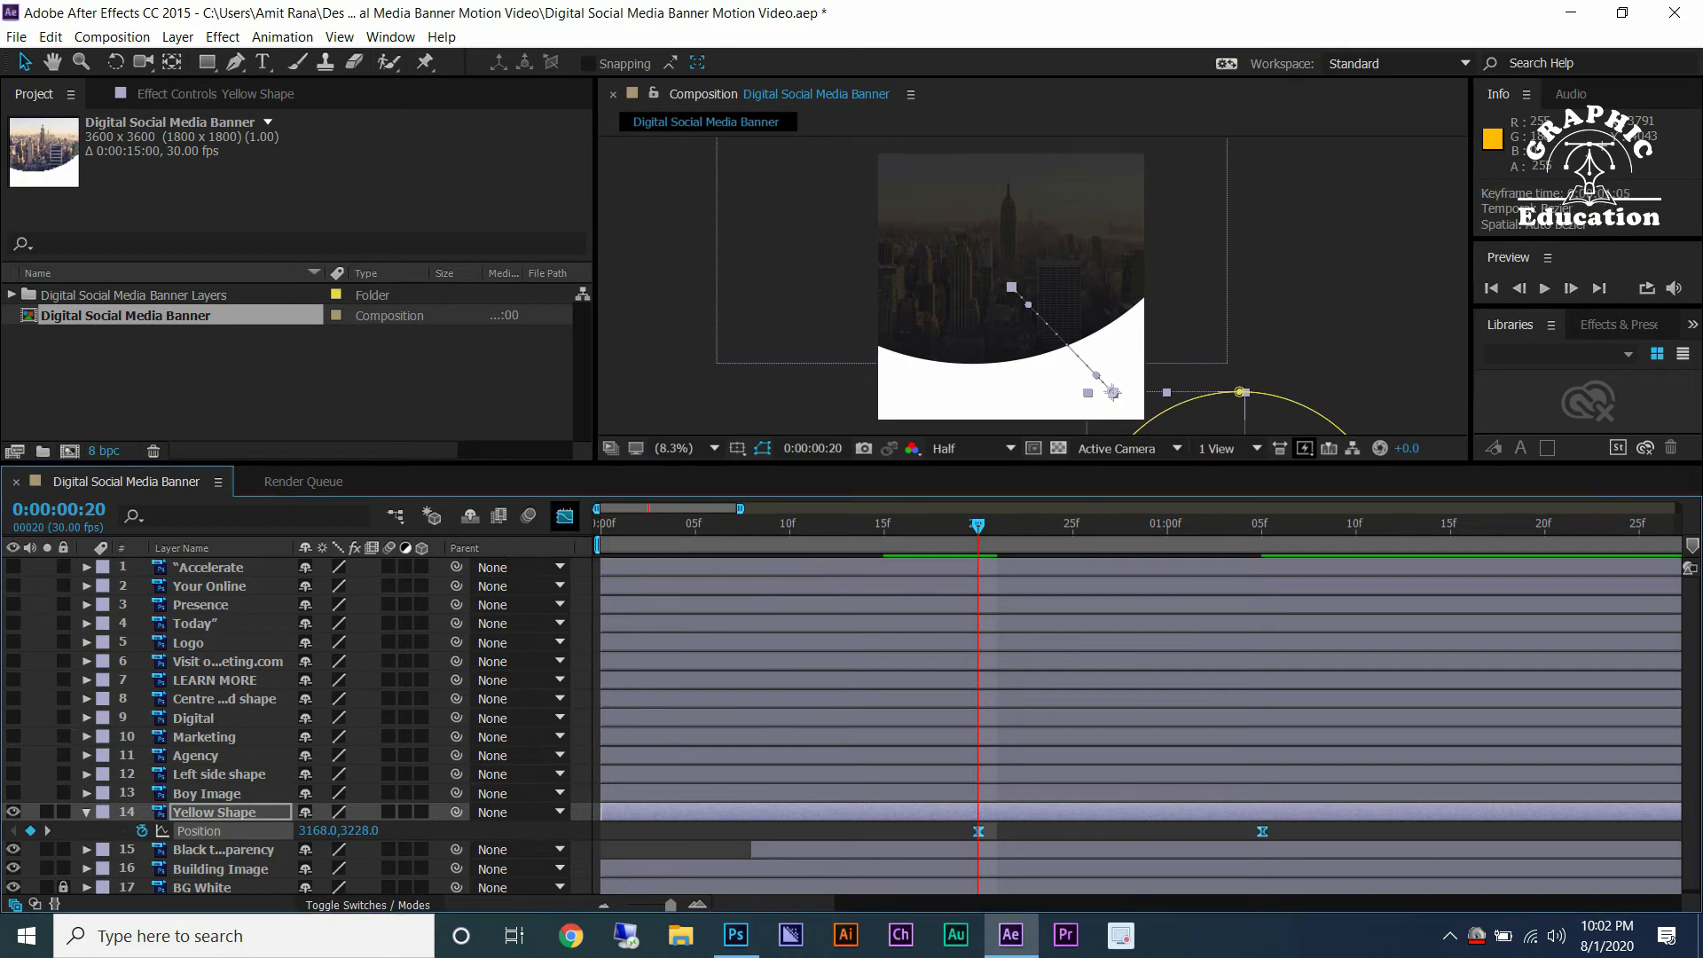
left_click(564, 515)
left_click_drag(1213, 838, 1119, 838)
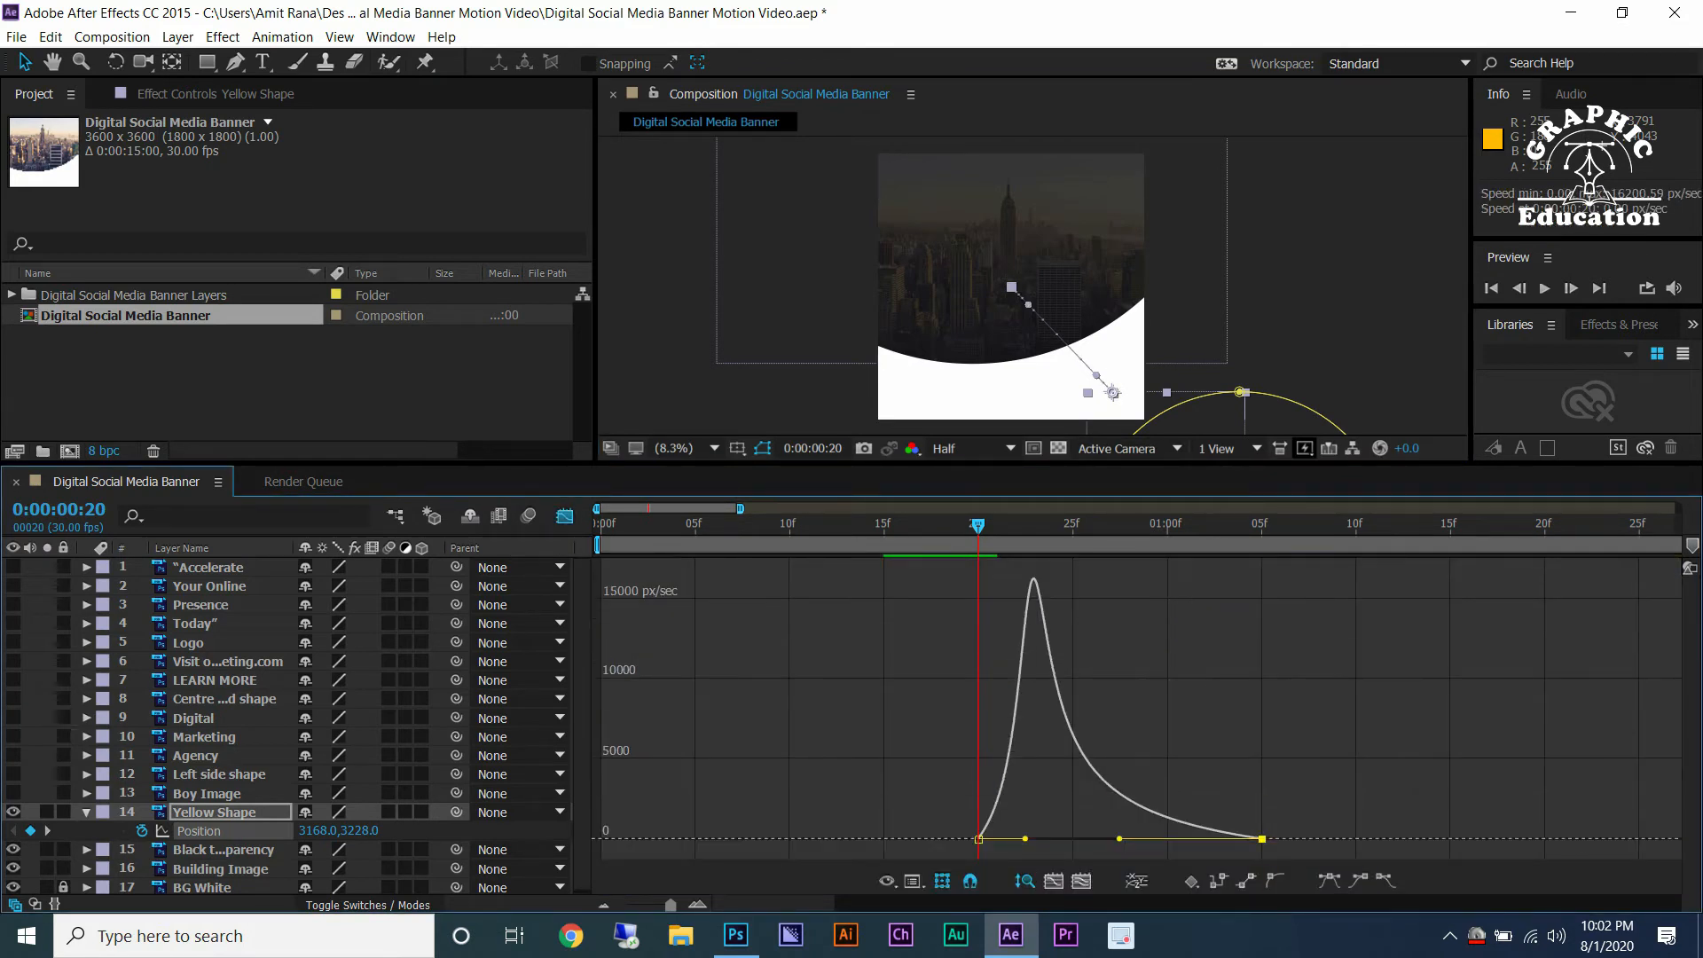
left_click(564, 516)
Preview the yellow shape animation and save the project.
key("space")
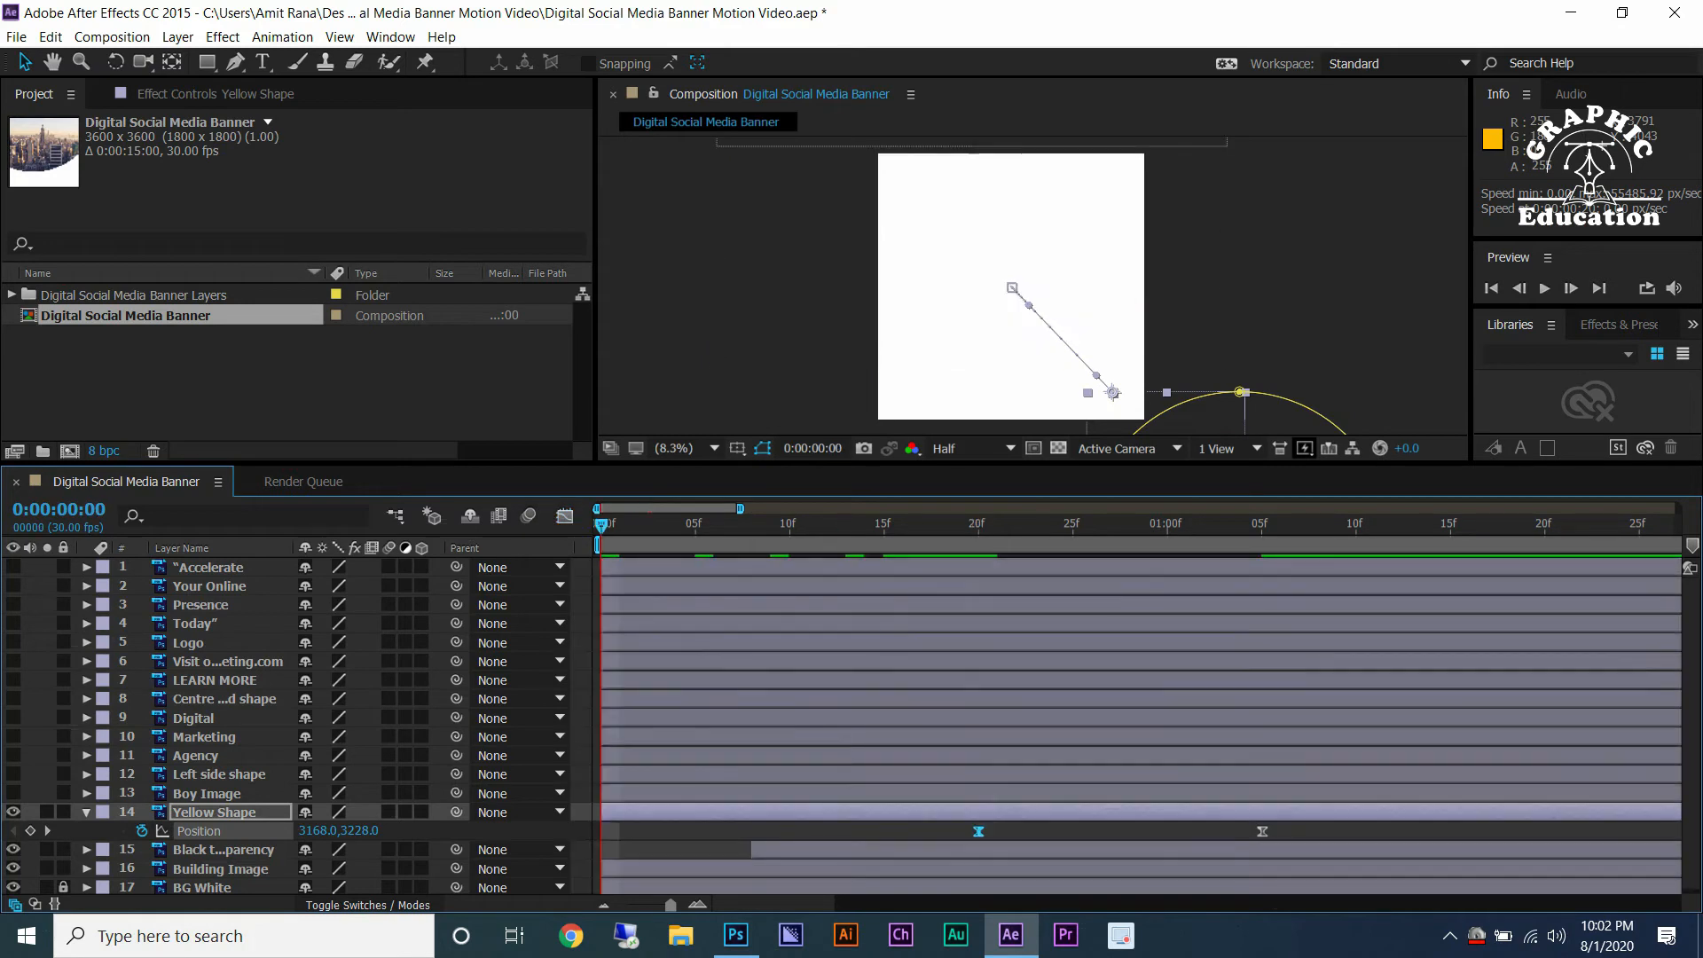
key("space")
mouse_move(1356, 525)
left_mouse_down()
mouse_move(1338, 525)
mouse_move(1356, 525)
left_mouse_up()
left_click(697, 394)
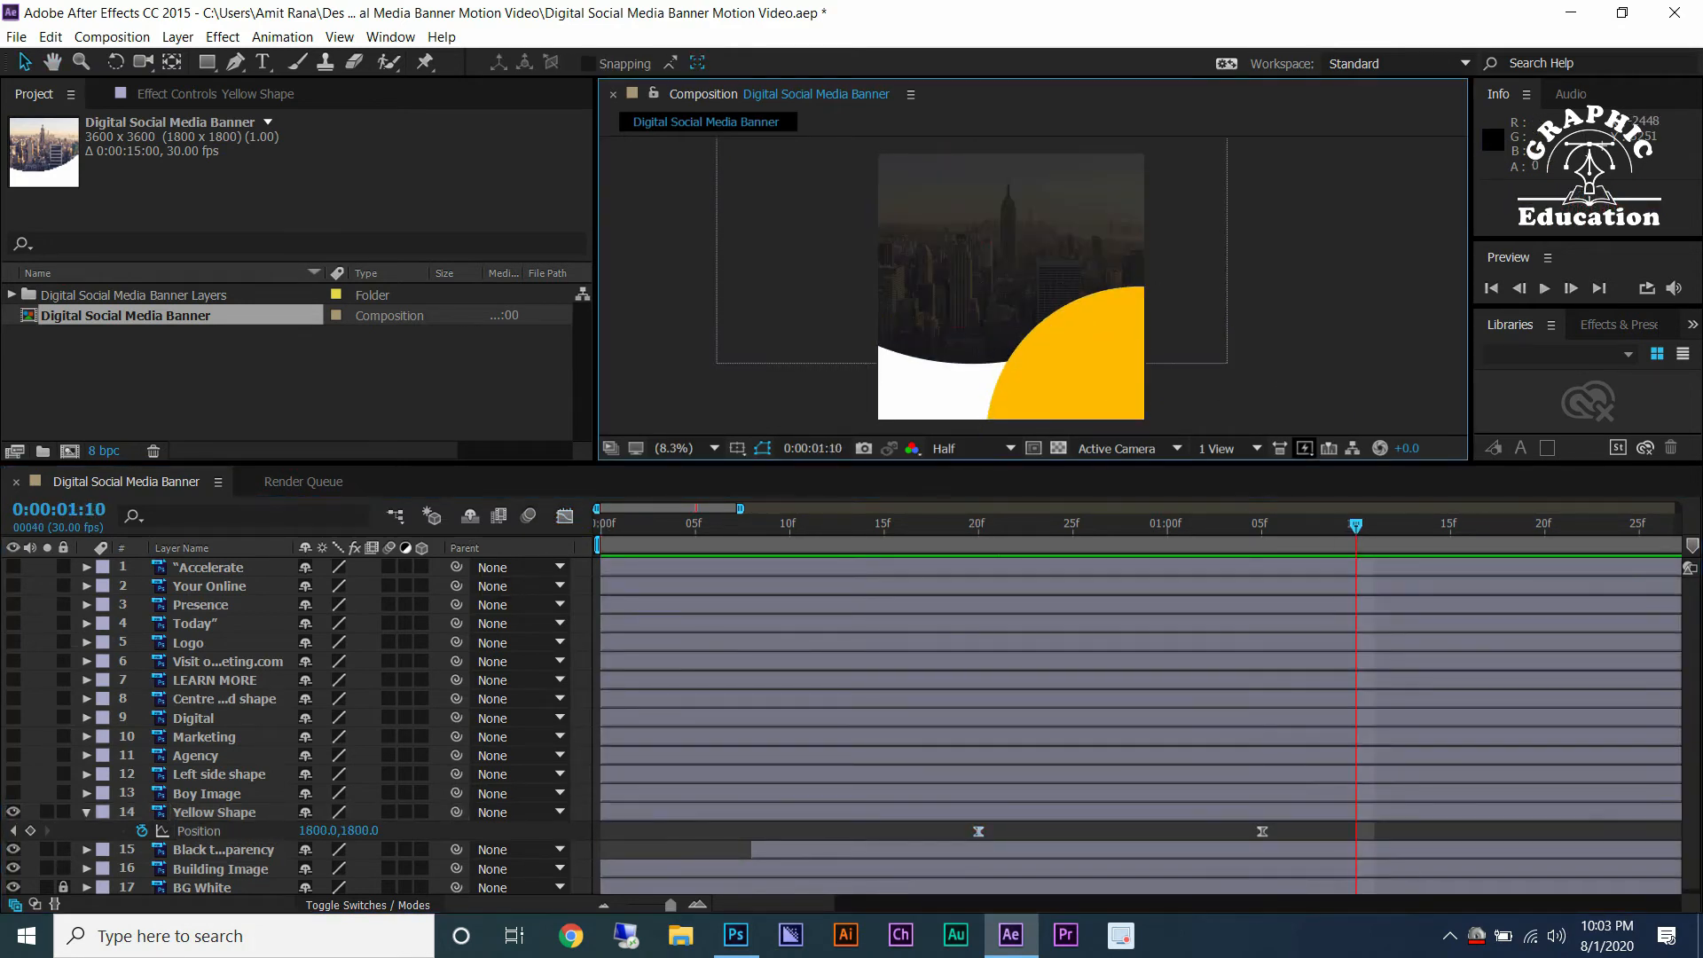
key("ctrl+s")
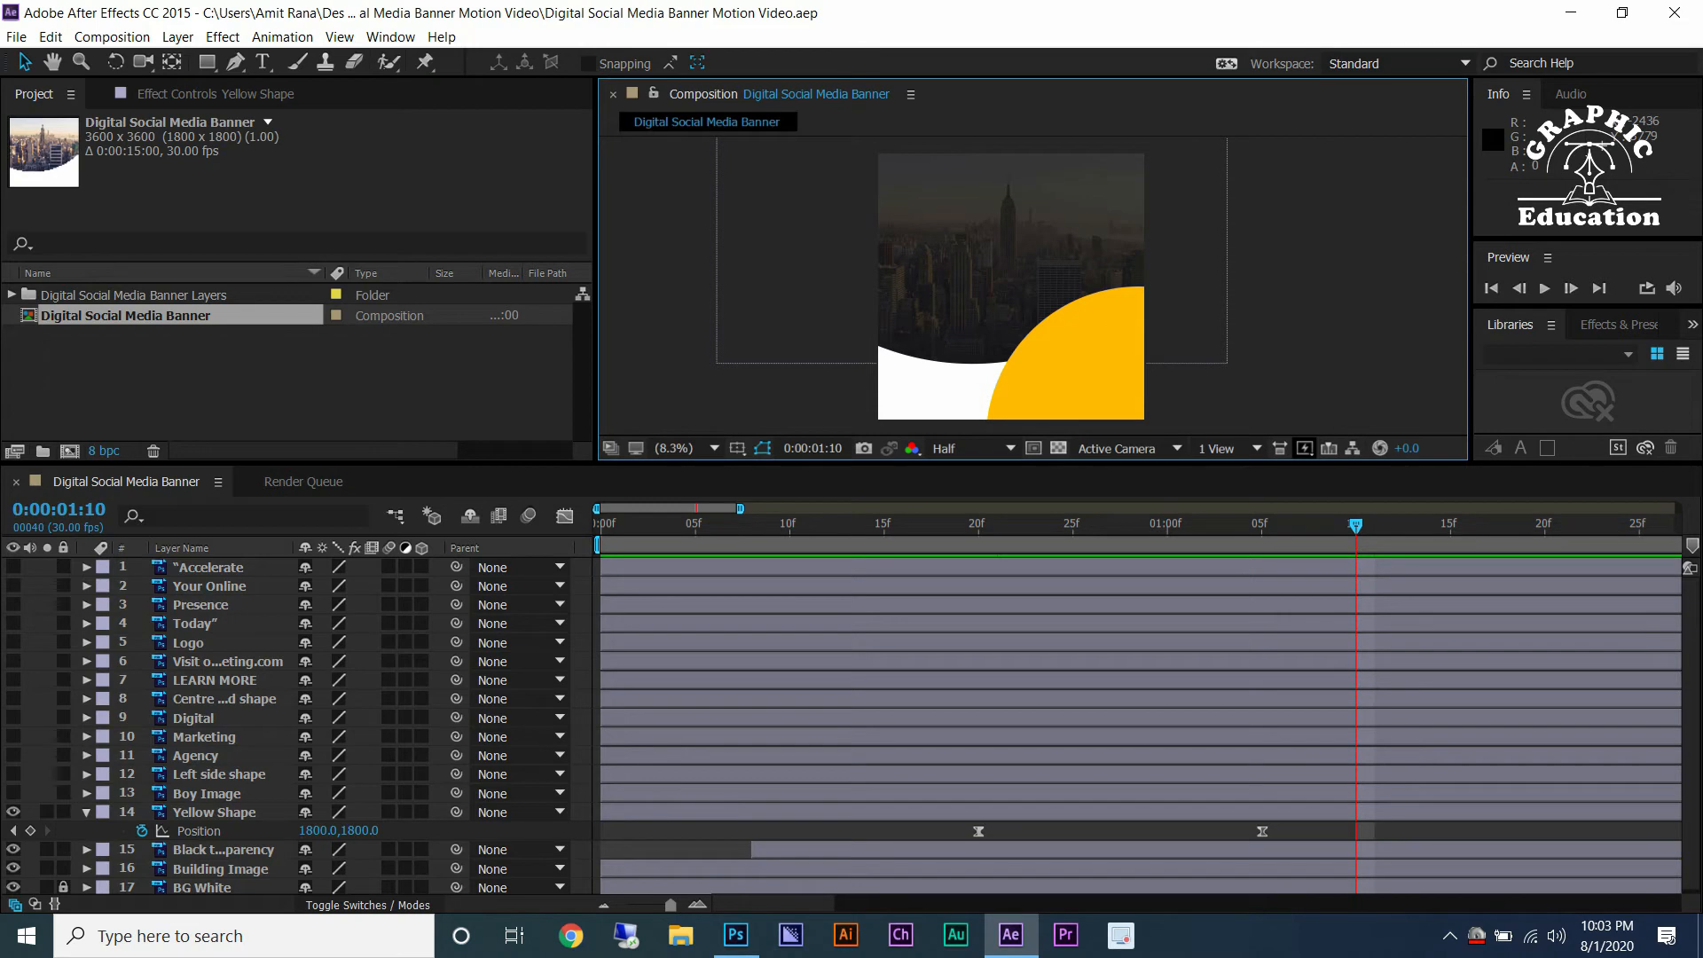
Trim the in points of Yellow Shape to frame 20 and Boy Image to 0:00:01:10.
left_click(207, 794)
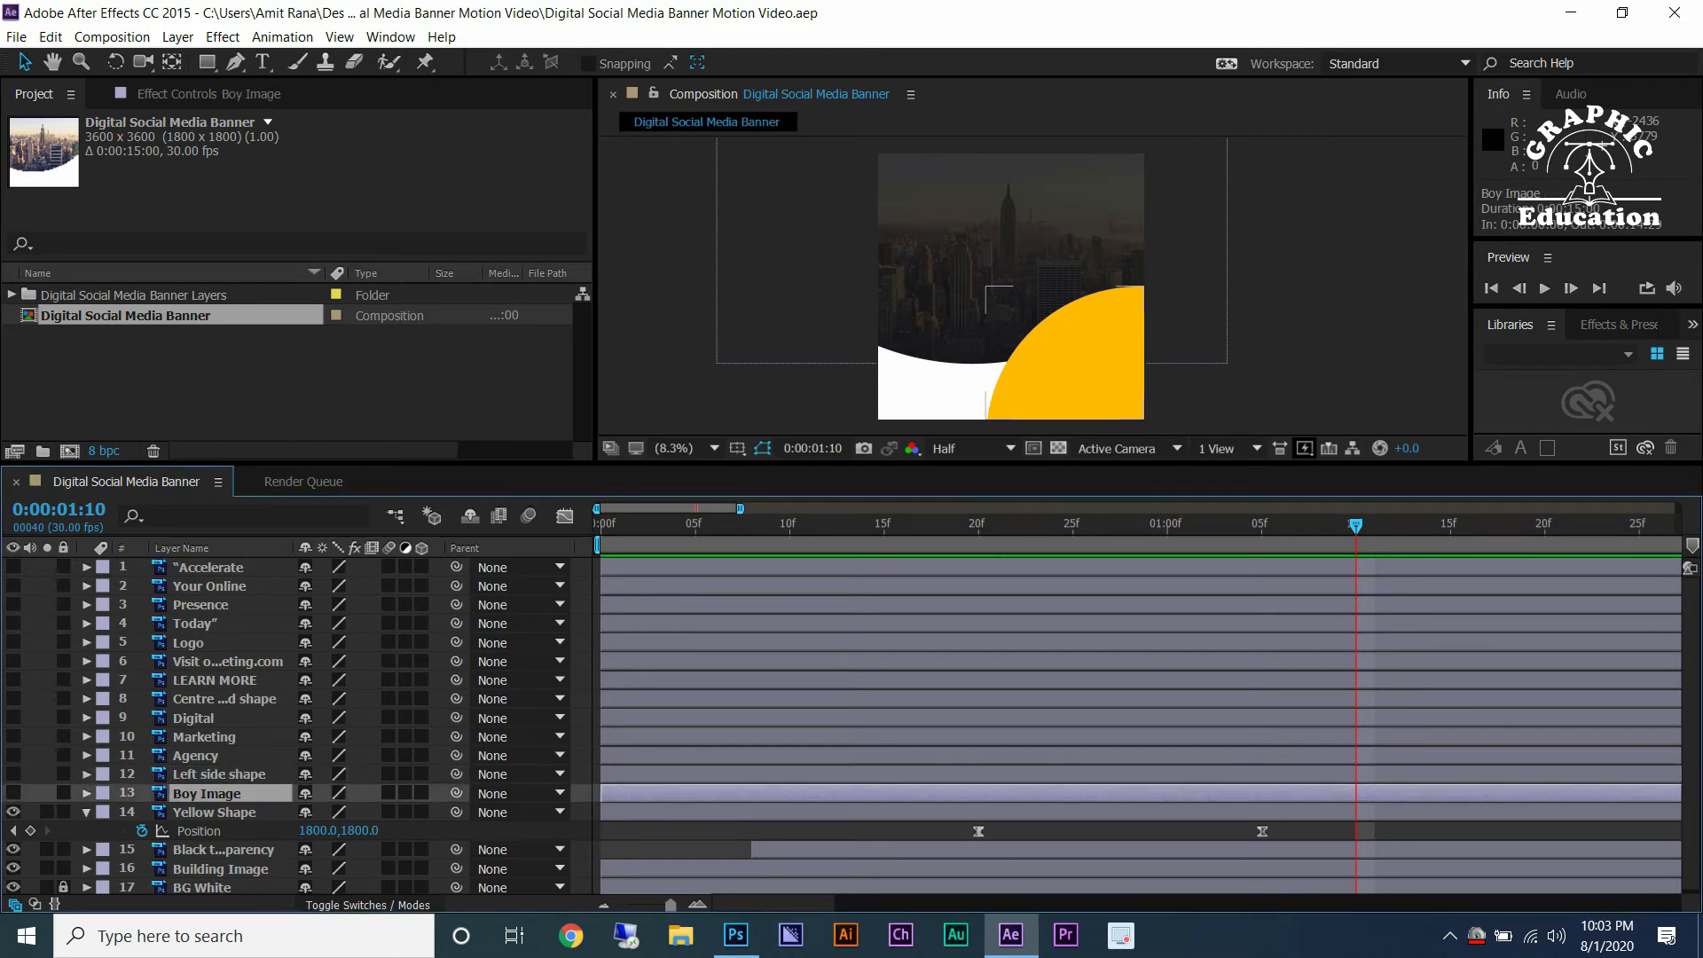
left_click_drag(739, 509, 1109, 509)
left_click_drag(698, 524, 703, 524)
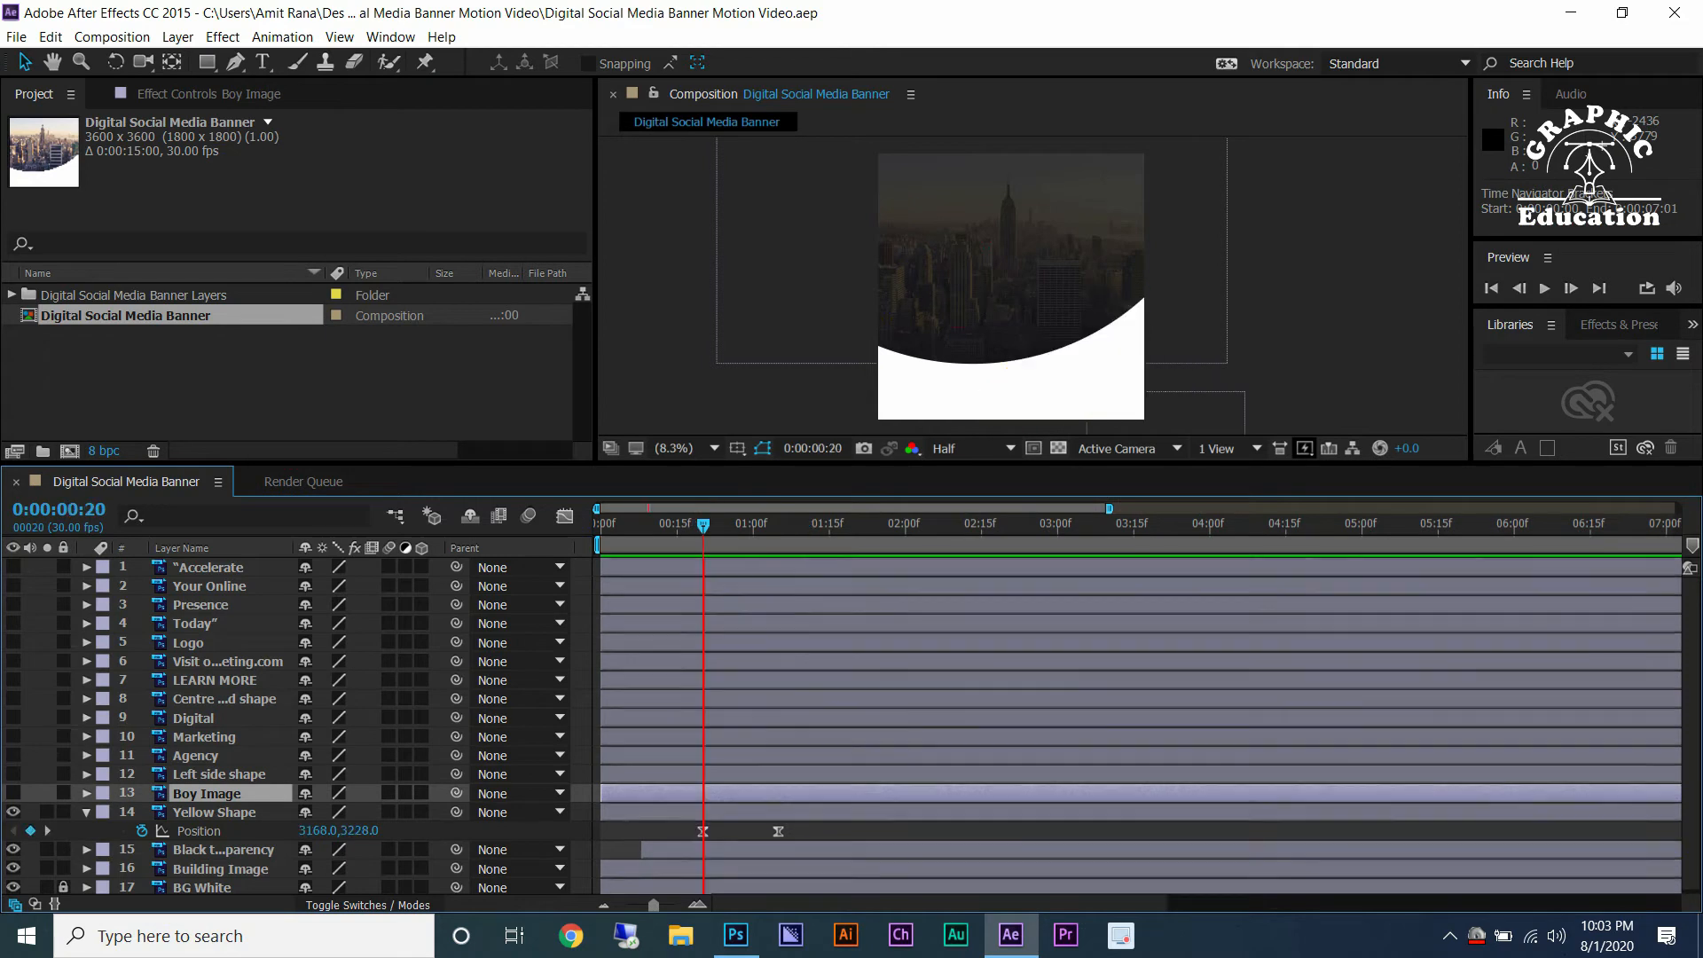
left_click_drag(602, 812, 703, 813)
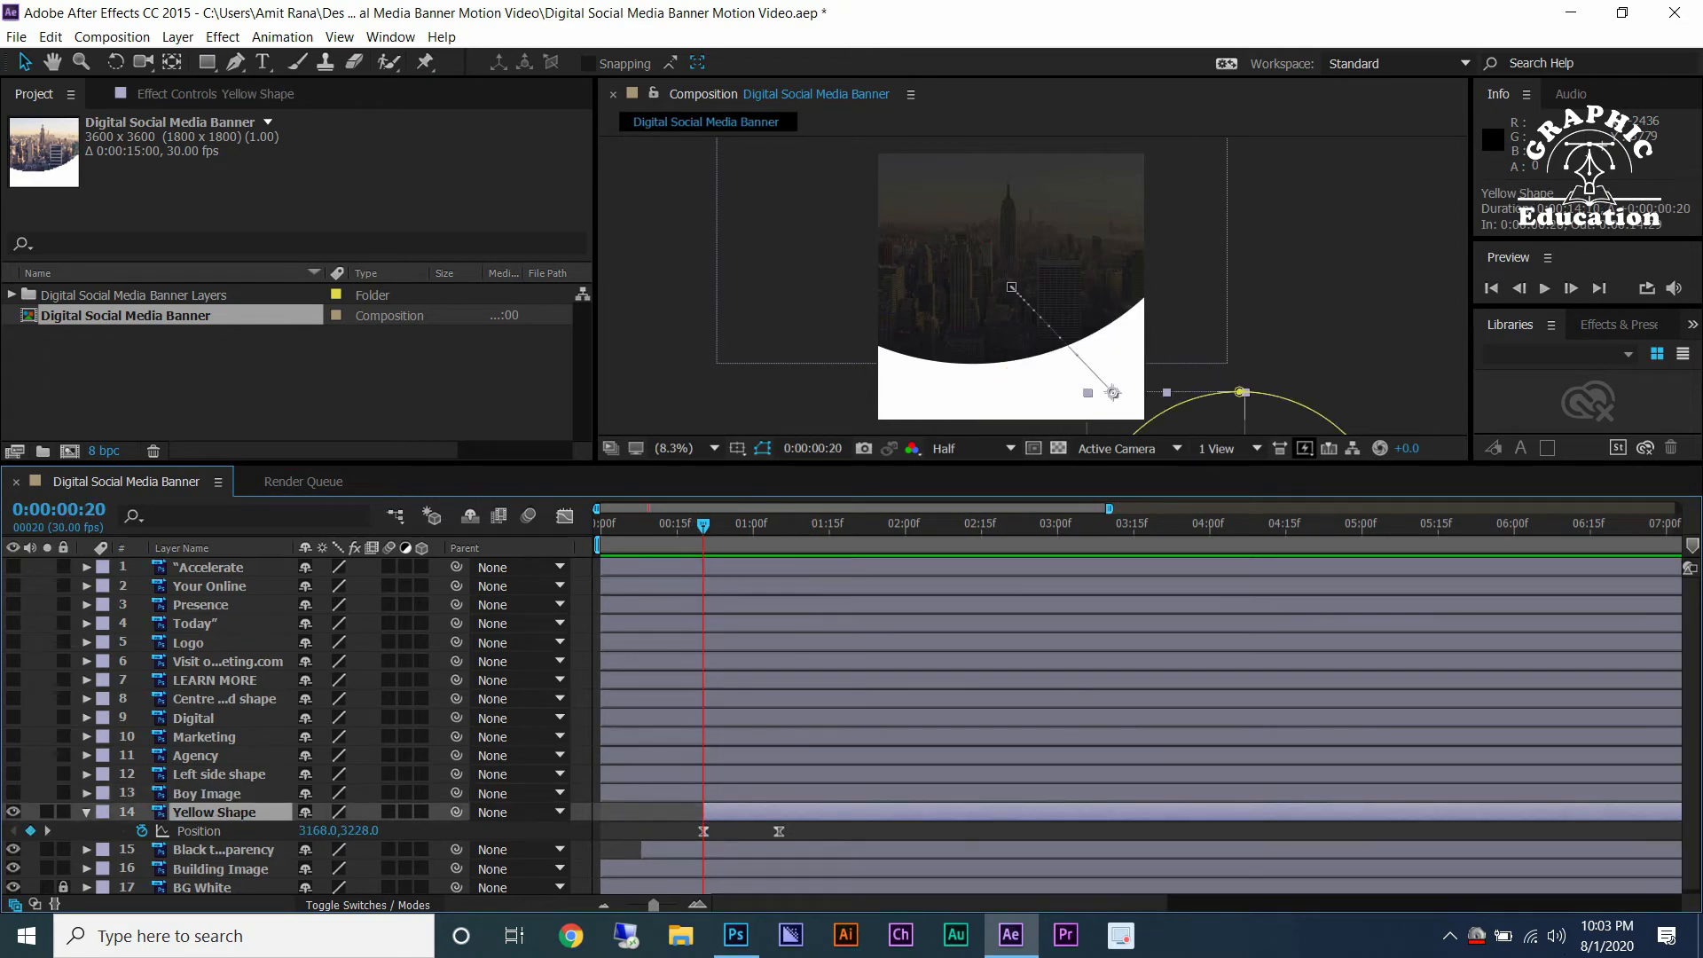
scroll(745, 780, "up", 1)
left_click(824, 524)
scroll(795, 567, "up", 1)
left_click_drag(852, 524, 933, 524)
scroll(1008, 674, "down", 3)
left_click_drag(602, 794, 753, 794)
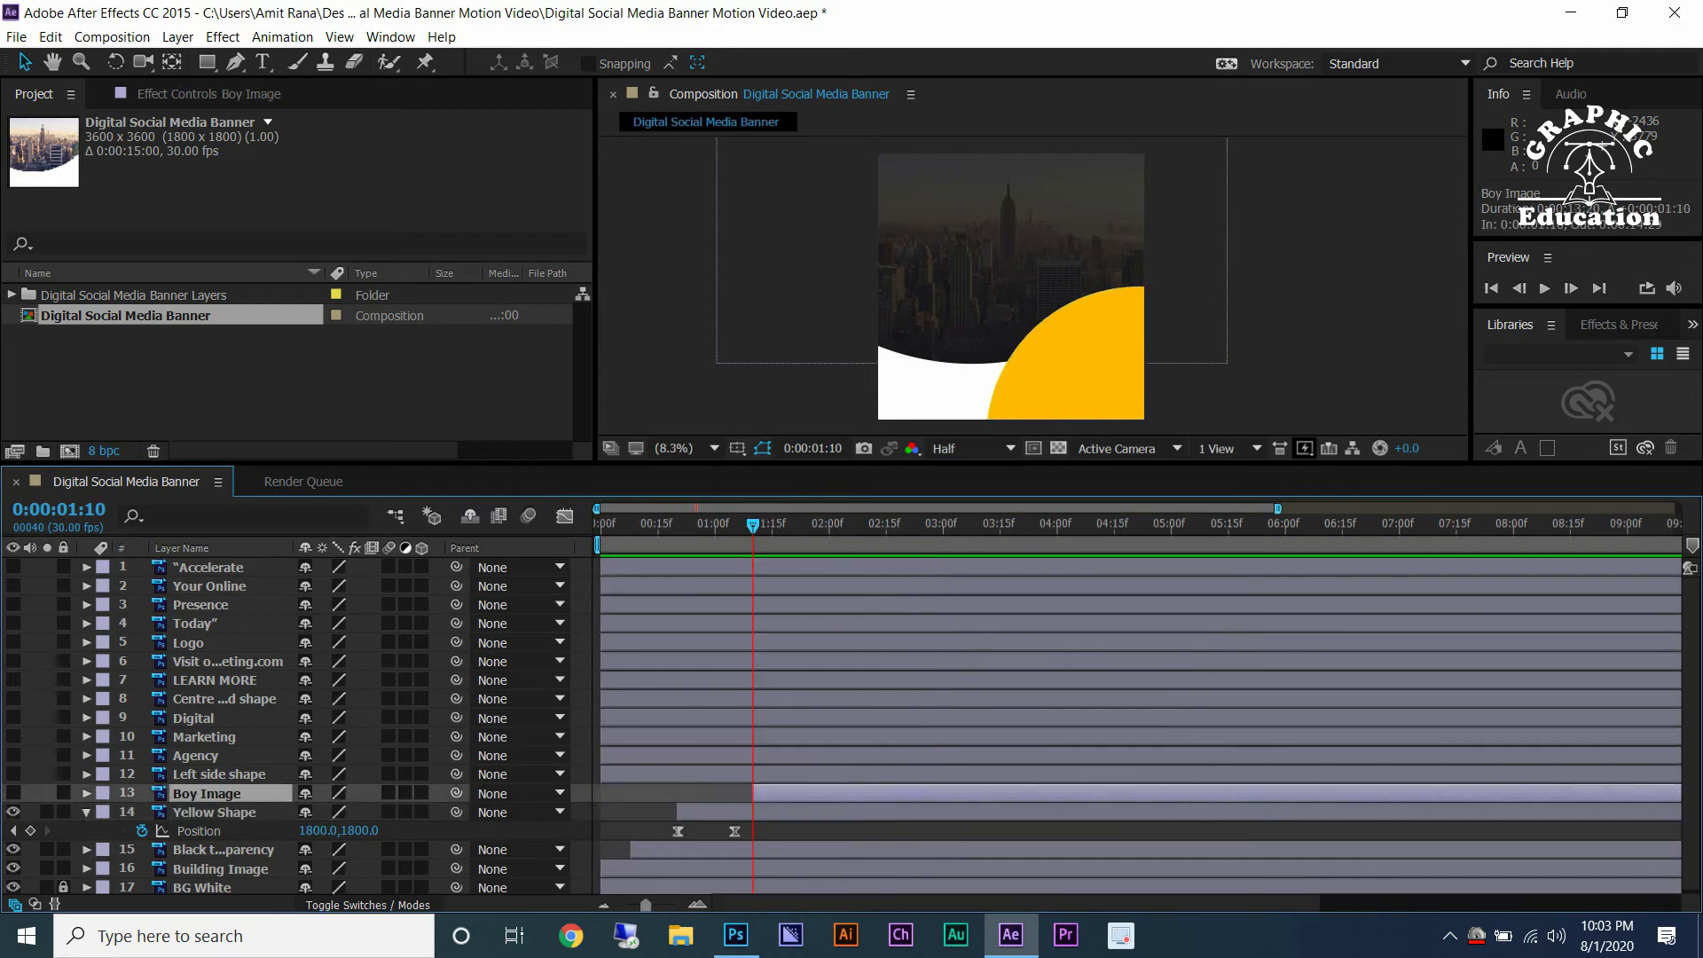
Unhide Boy Image and add eased position keyframes at 0:00:01:10 and 0:00:01:25, undoing a position drag.
scroll(707, 763, "up", 4)
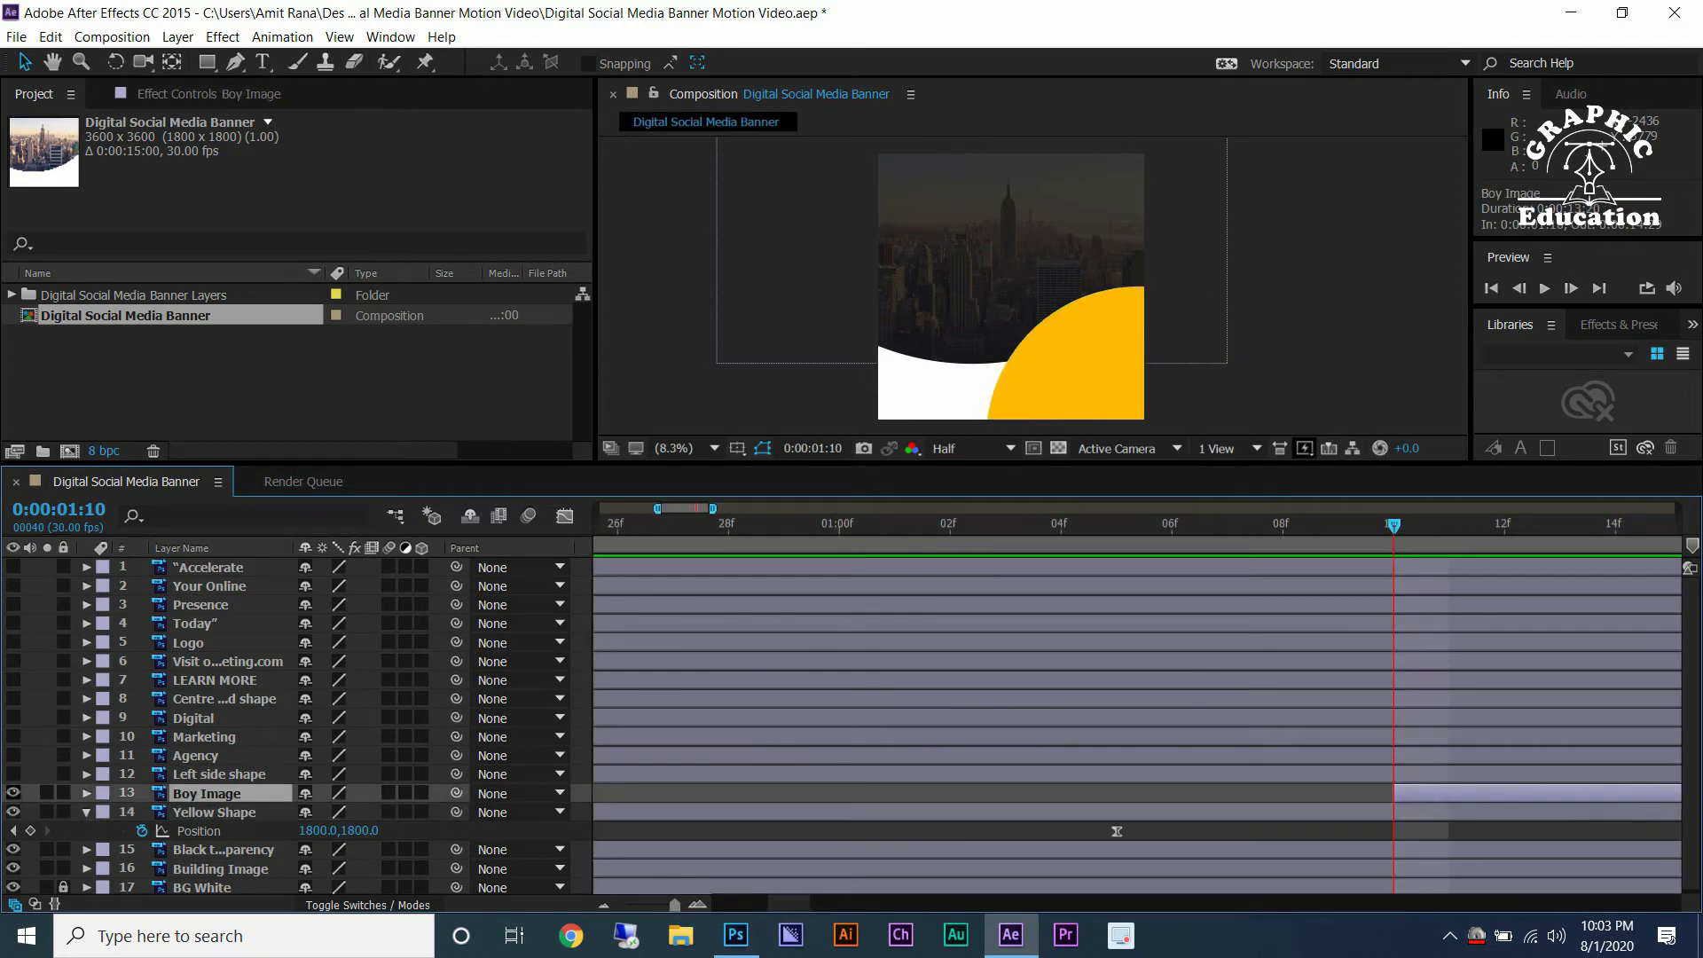
left_click(13, 793)
key("p")
left_click(141, 812)
right_click(1394, 812)
left_click(1117, 672)
key("minus")
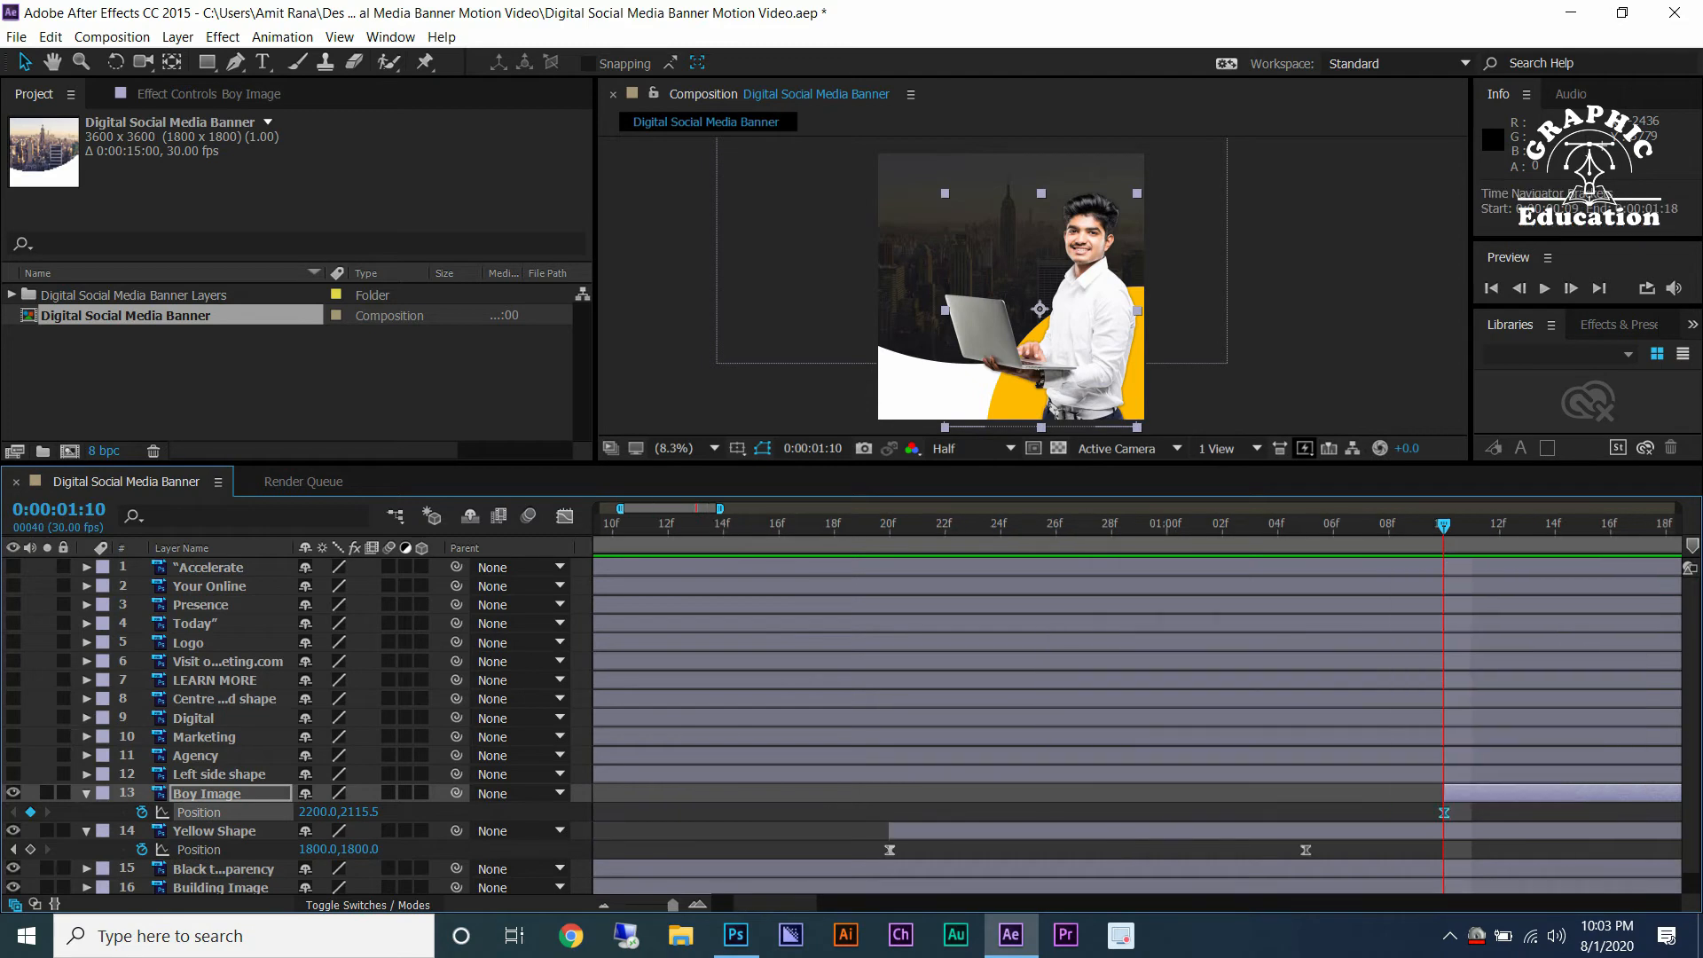
key("minus")
key("h")
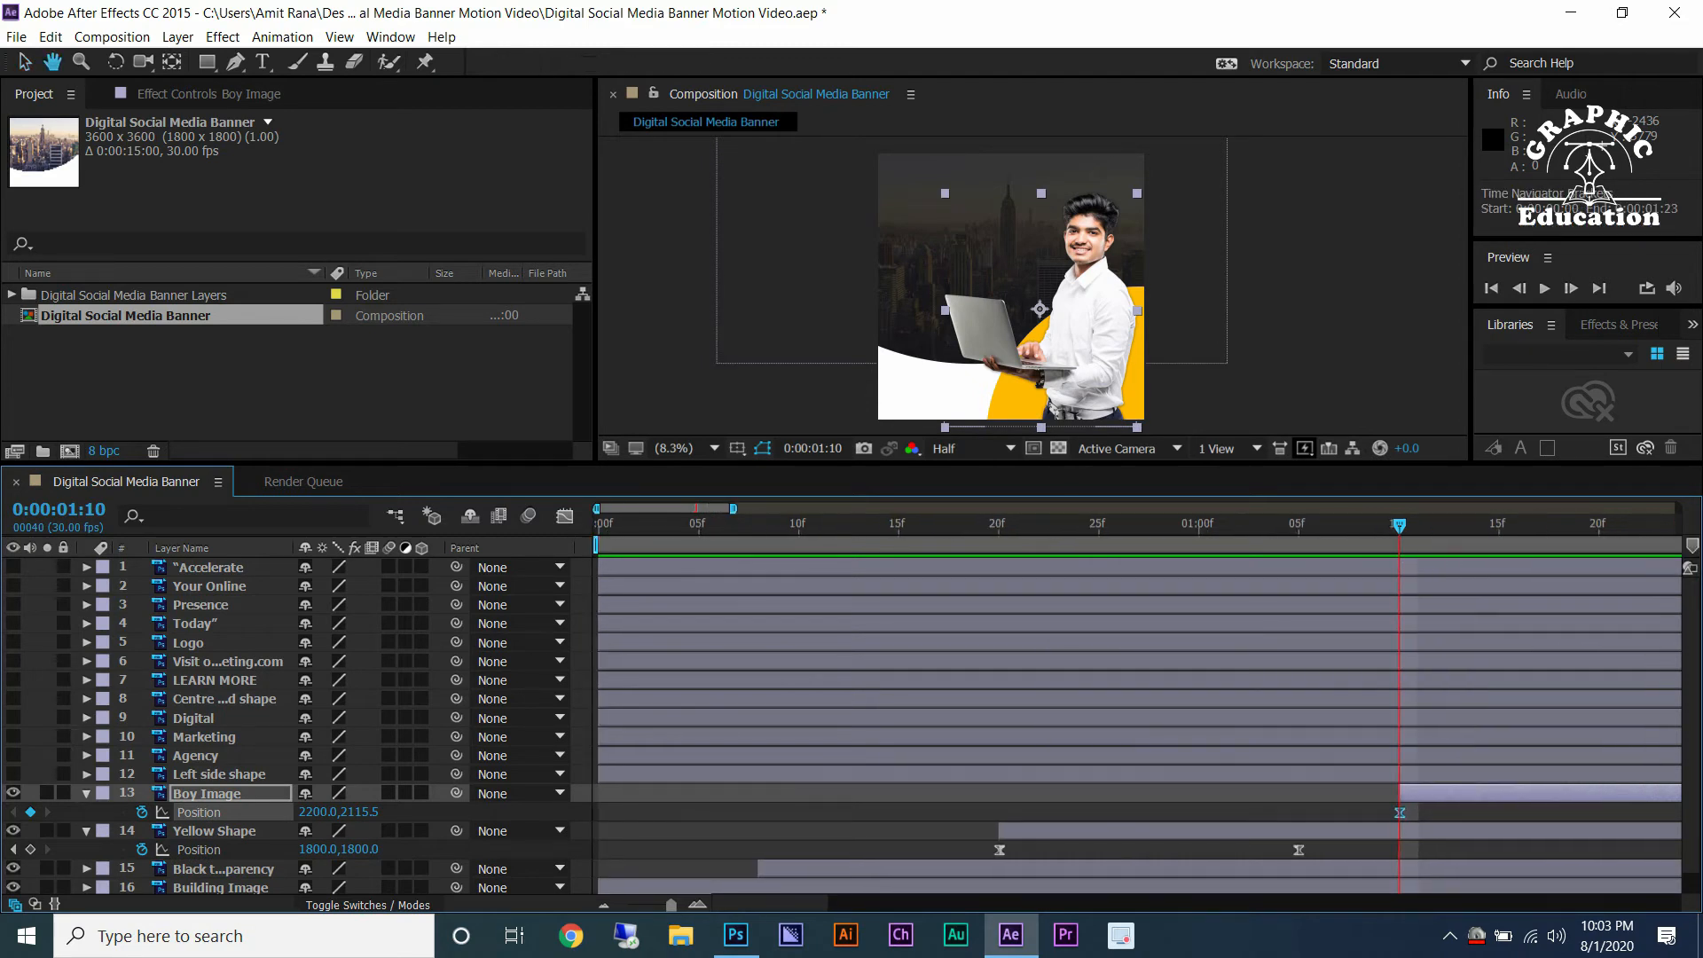
left_click_drag(1543, 674, 1179, 674)
left_click(1337, 531)
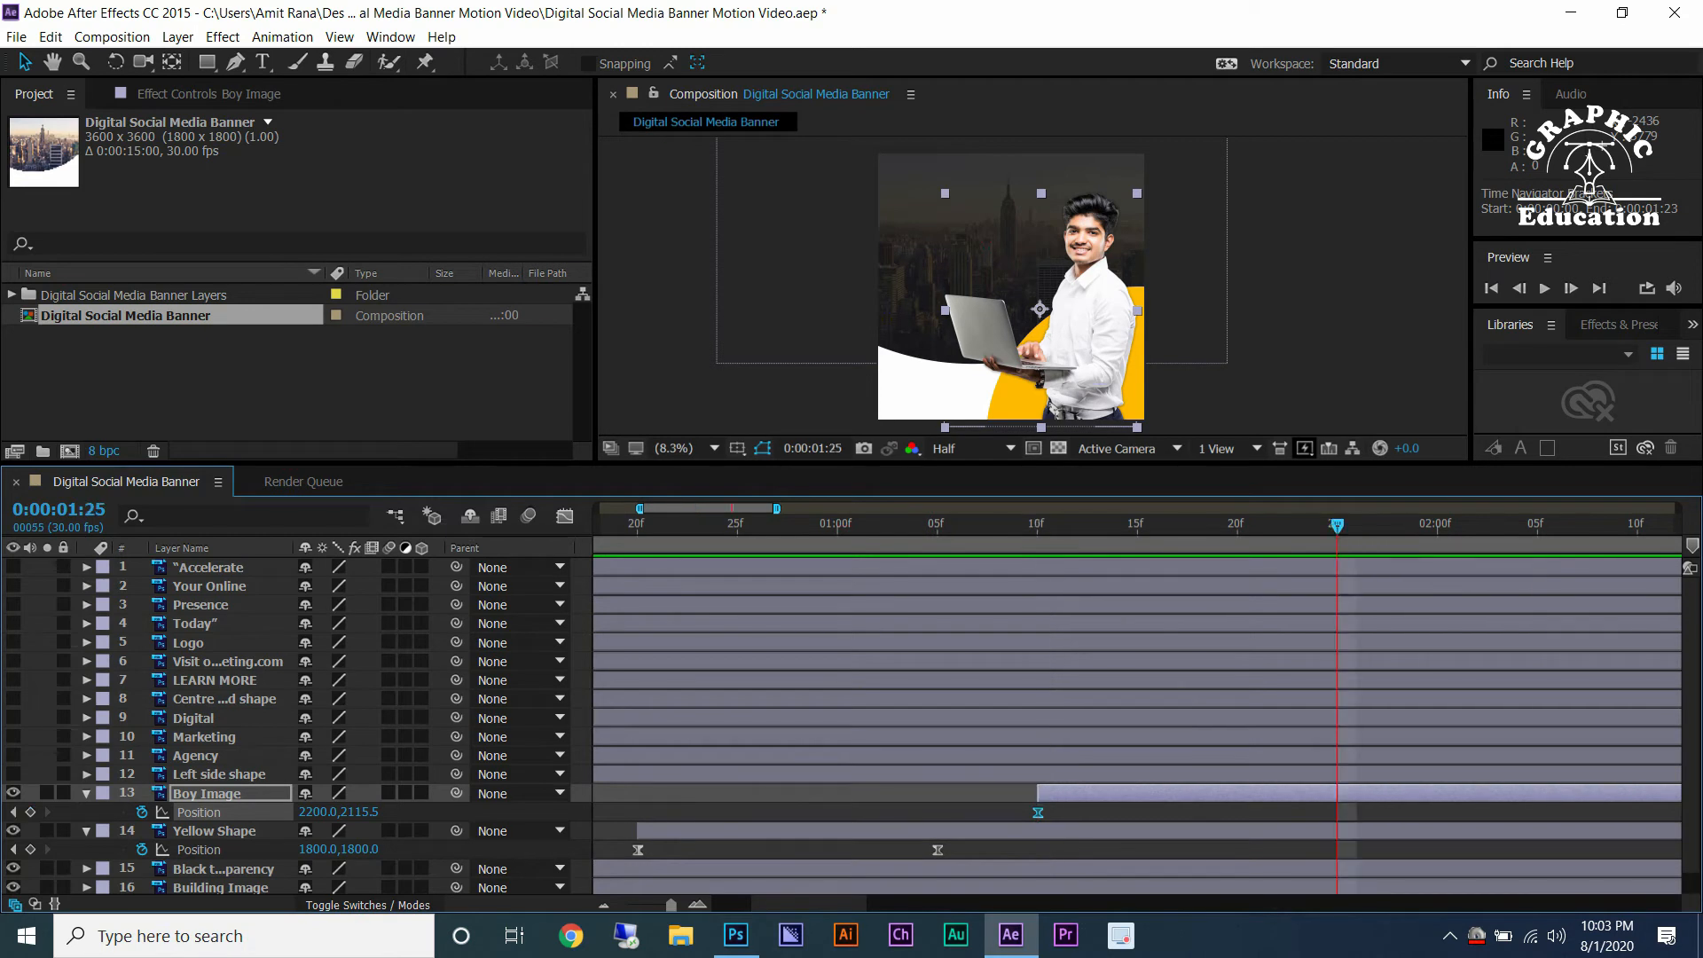
key("alt+shift+p")
key("j")
left_click_drag(316, 812, 443, 812)
key("ctrl+z")
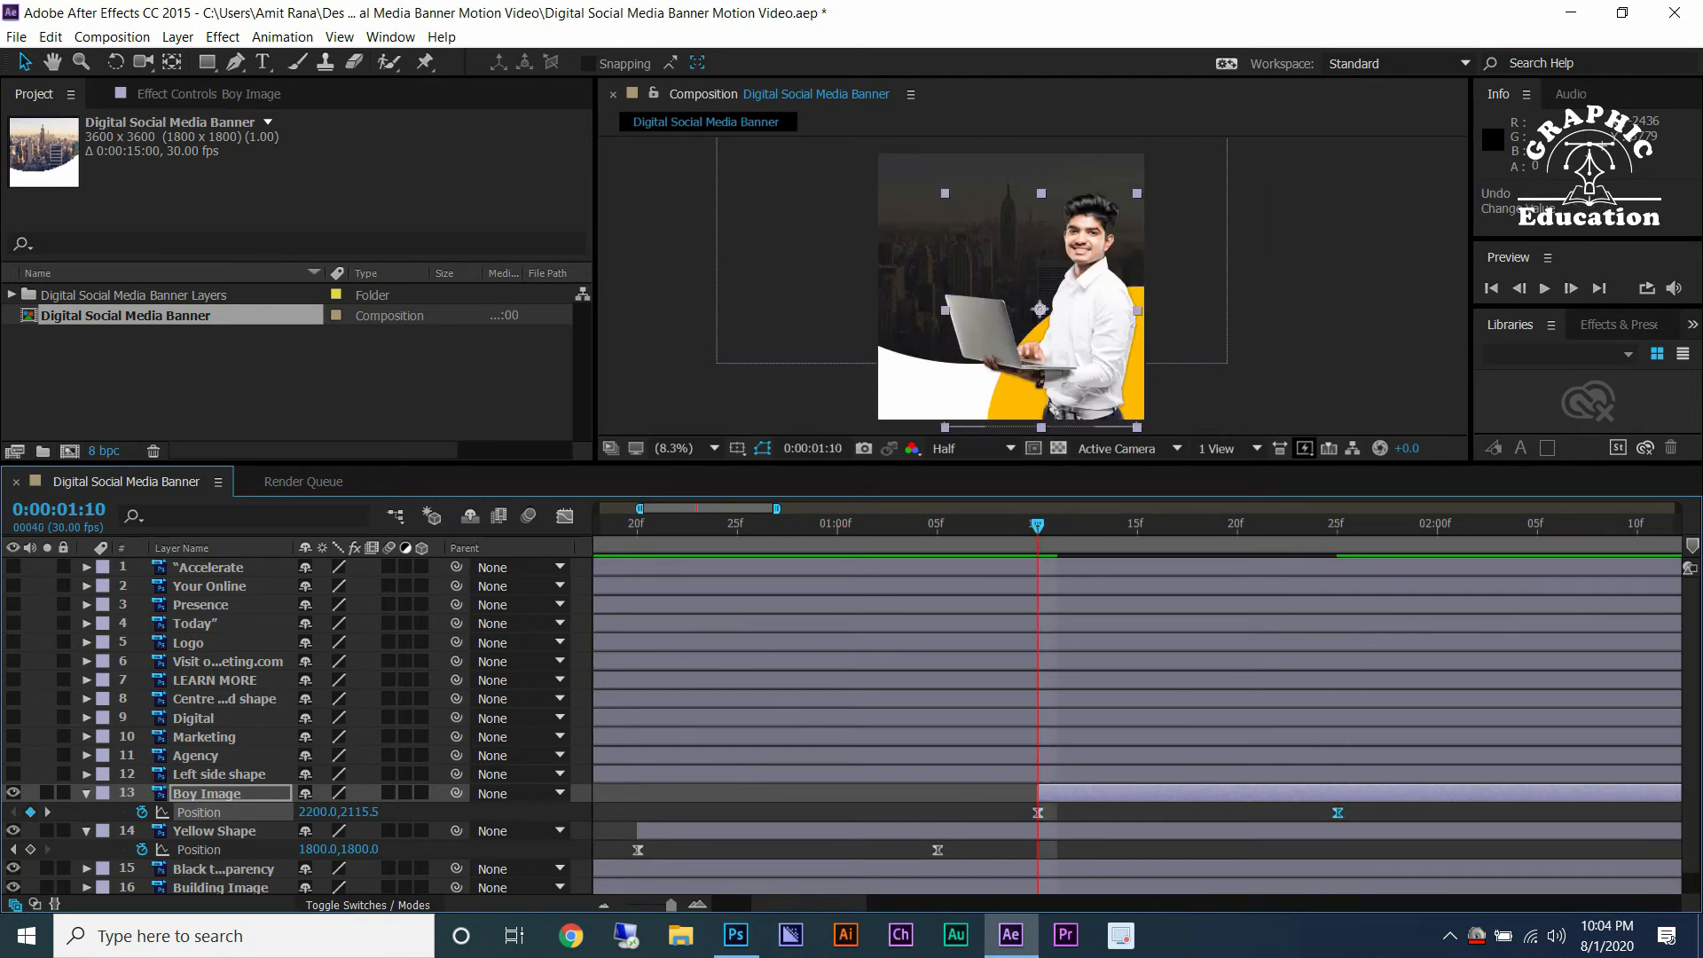
Add eased Scale keyframes to Boy Image at 0:00:01:10 and 0:00:01:25.
key("F2")
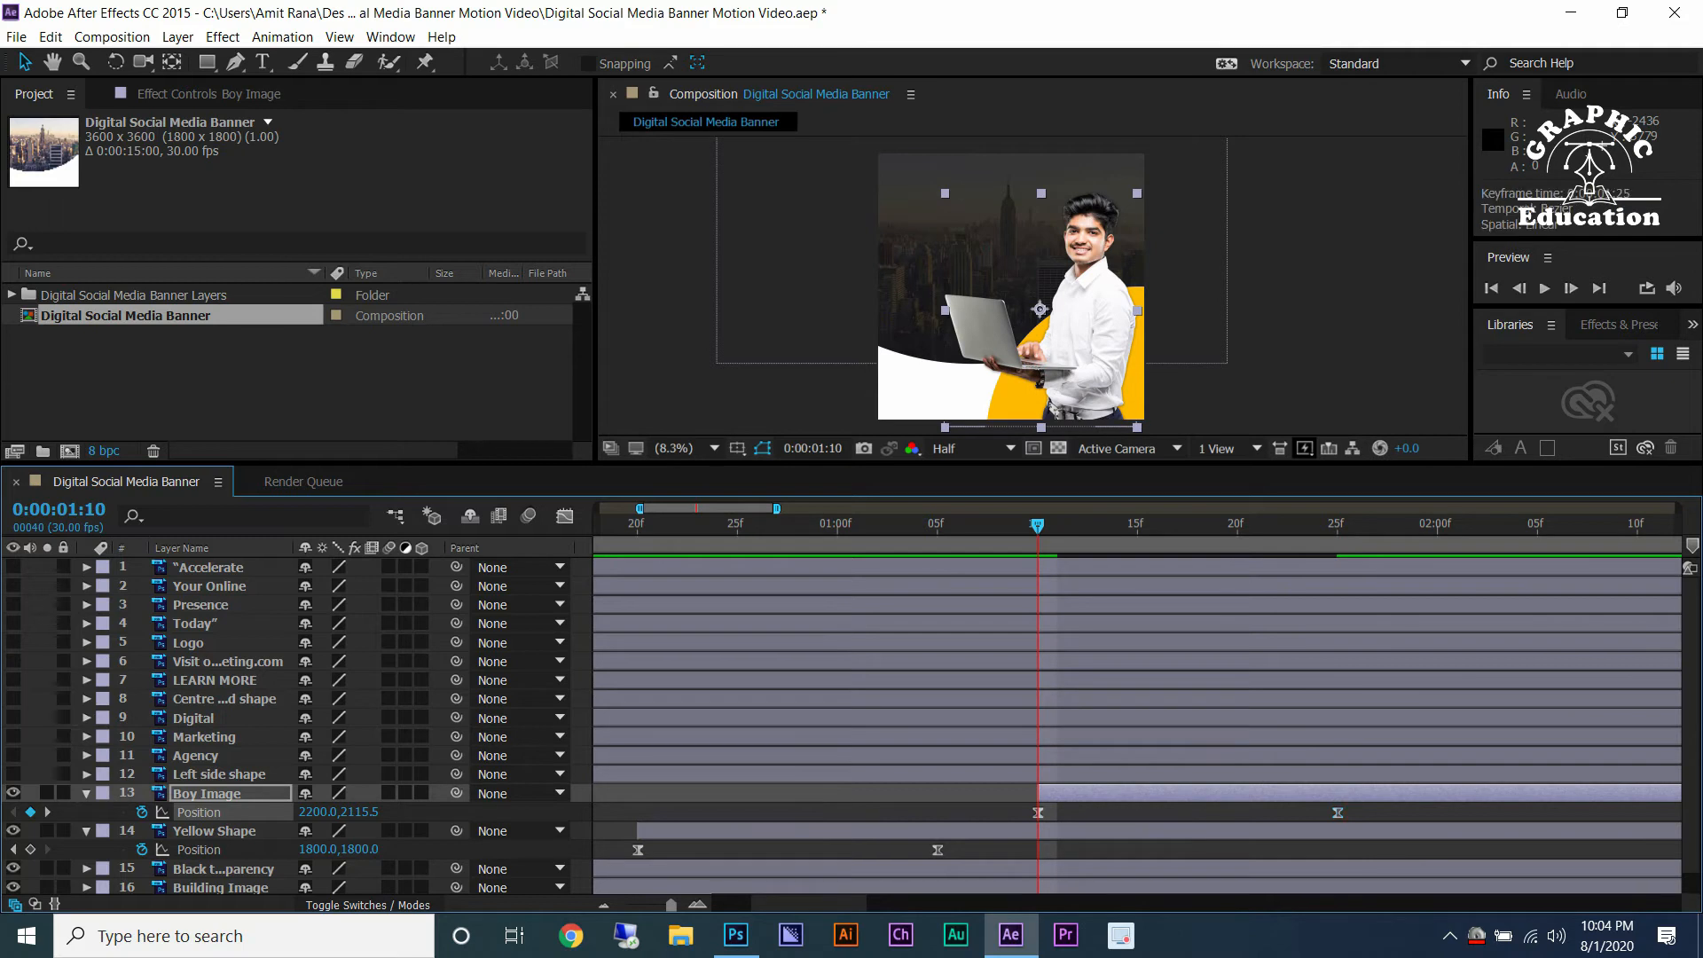
key("F2")
left_click(1337, 813)
key("s")
left_click(142, 812)
right_click(1038, 812)
mouse_move(1108, 801)
left_click(1348, 672)
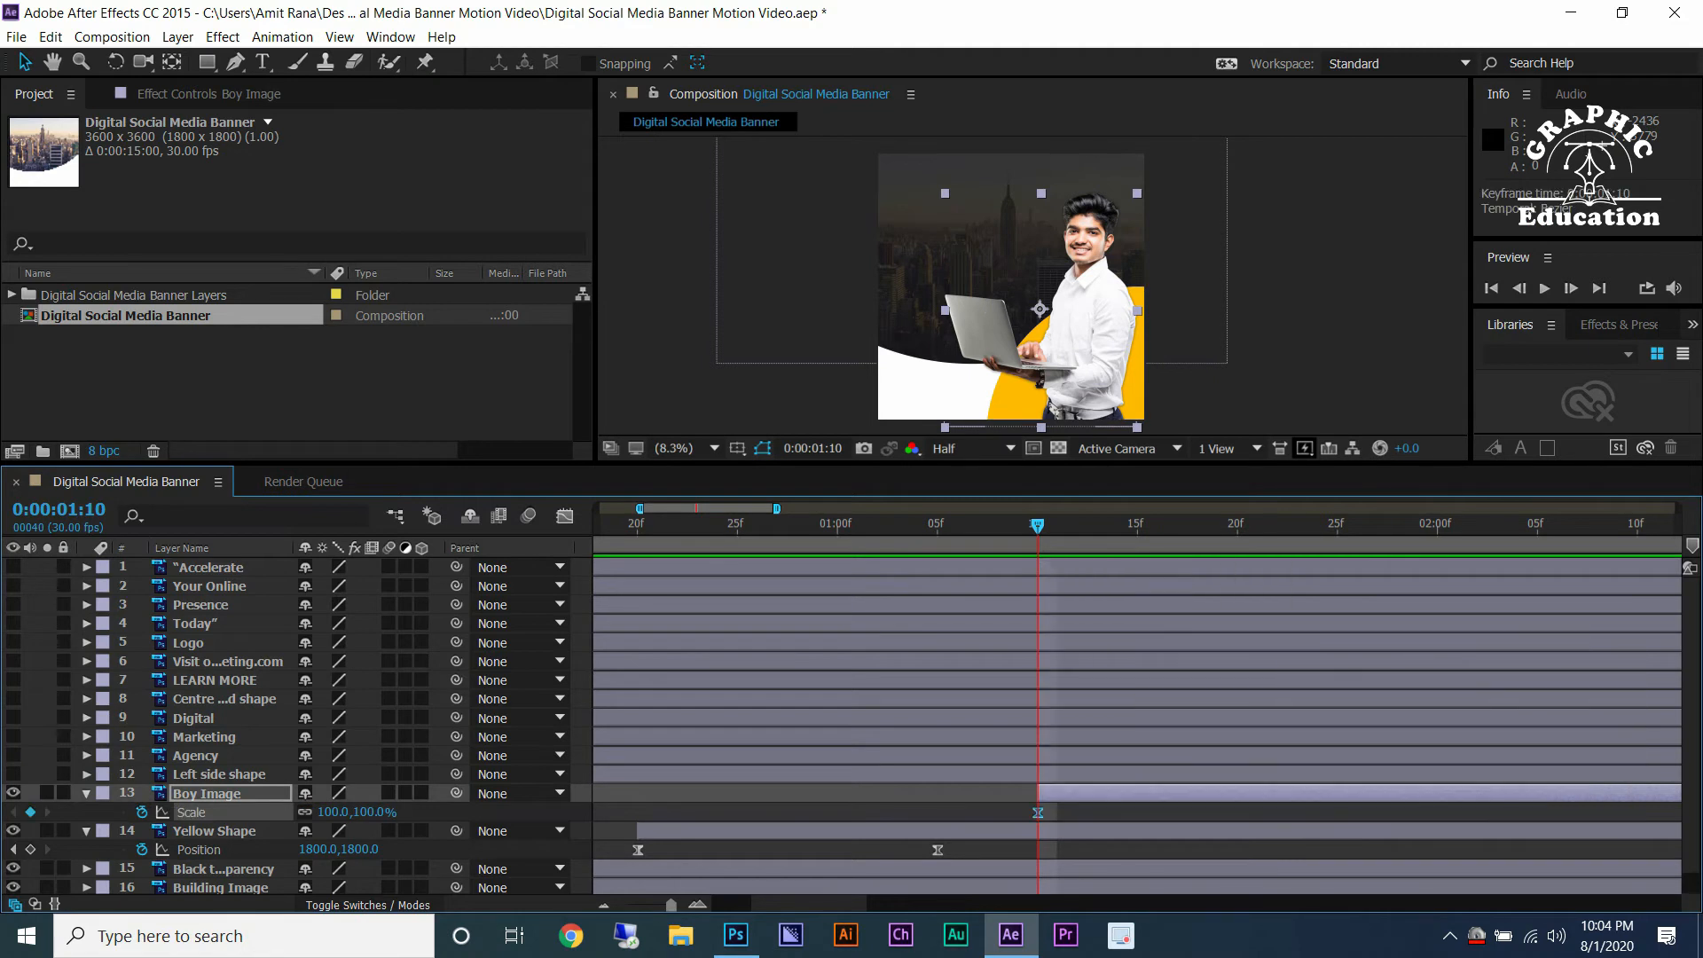
left_click(1339, 525)
left_click(30, 812)
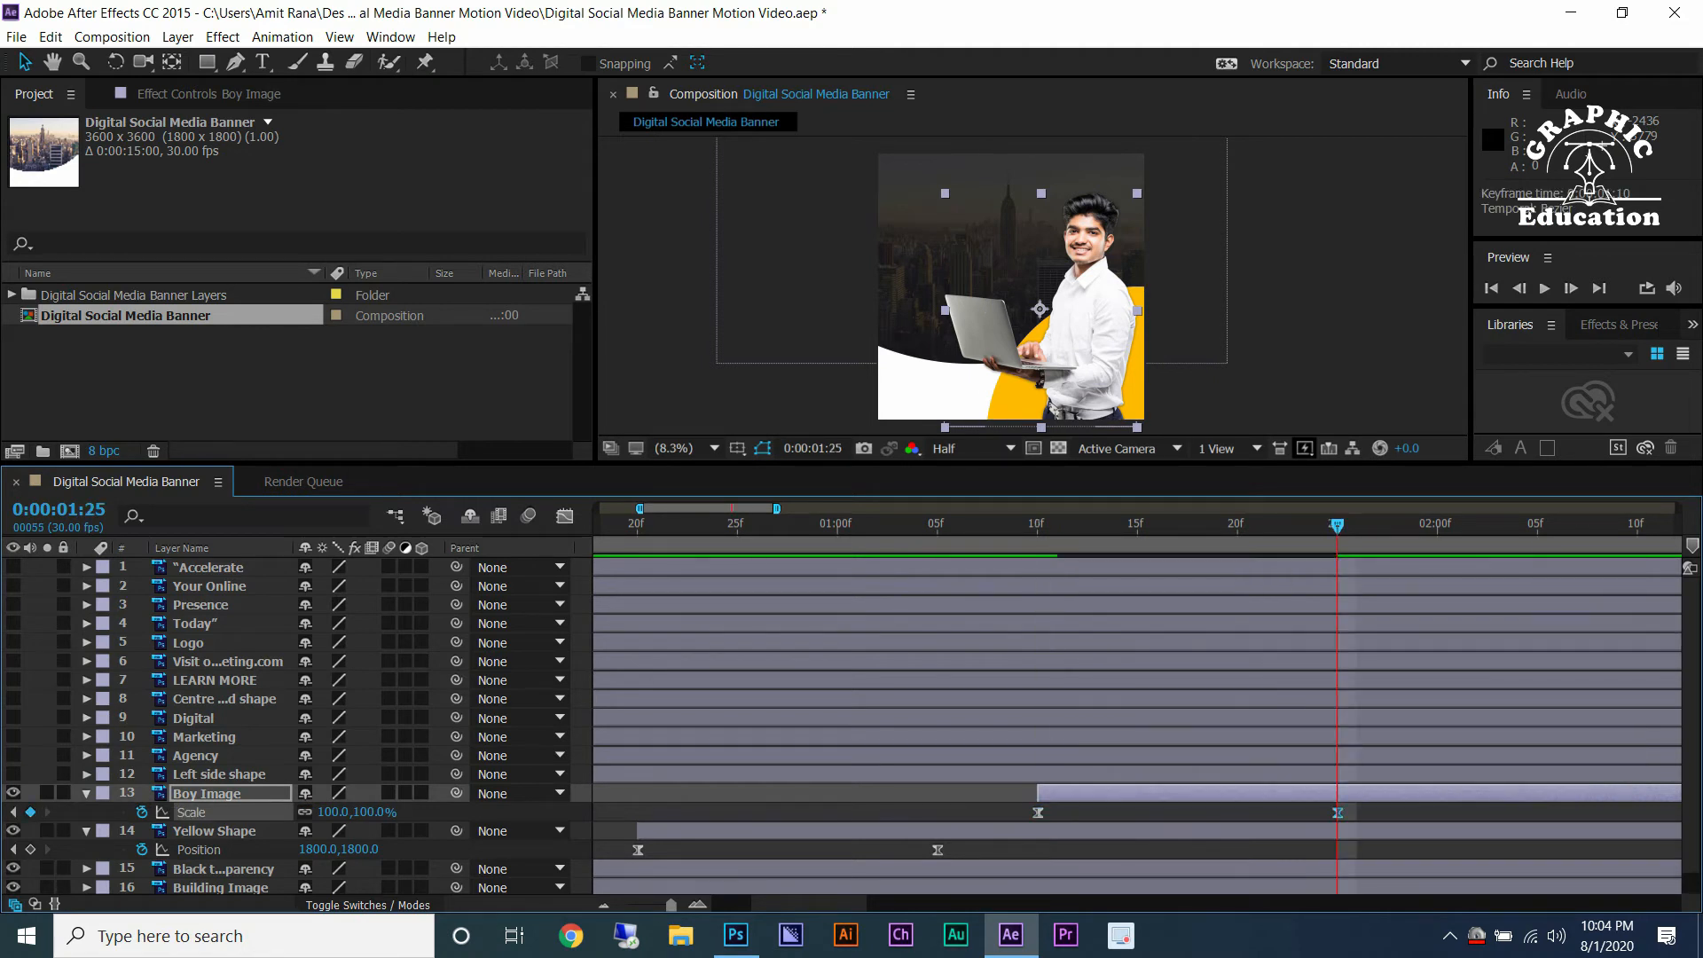
left_click(1037, 525)
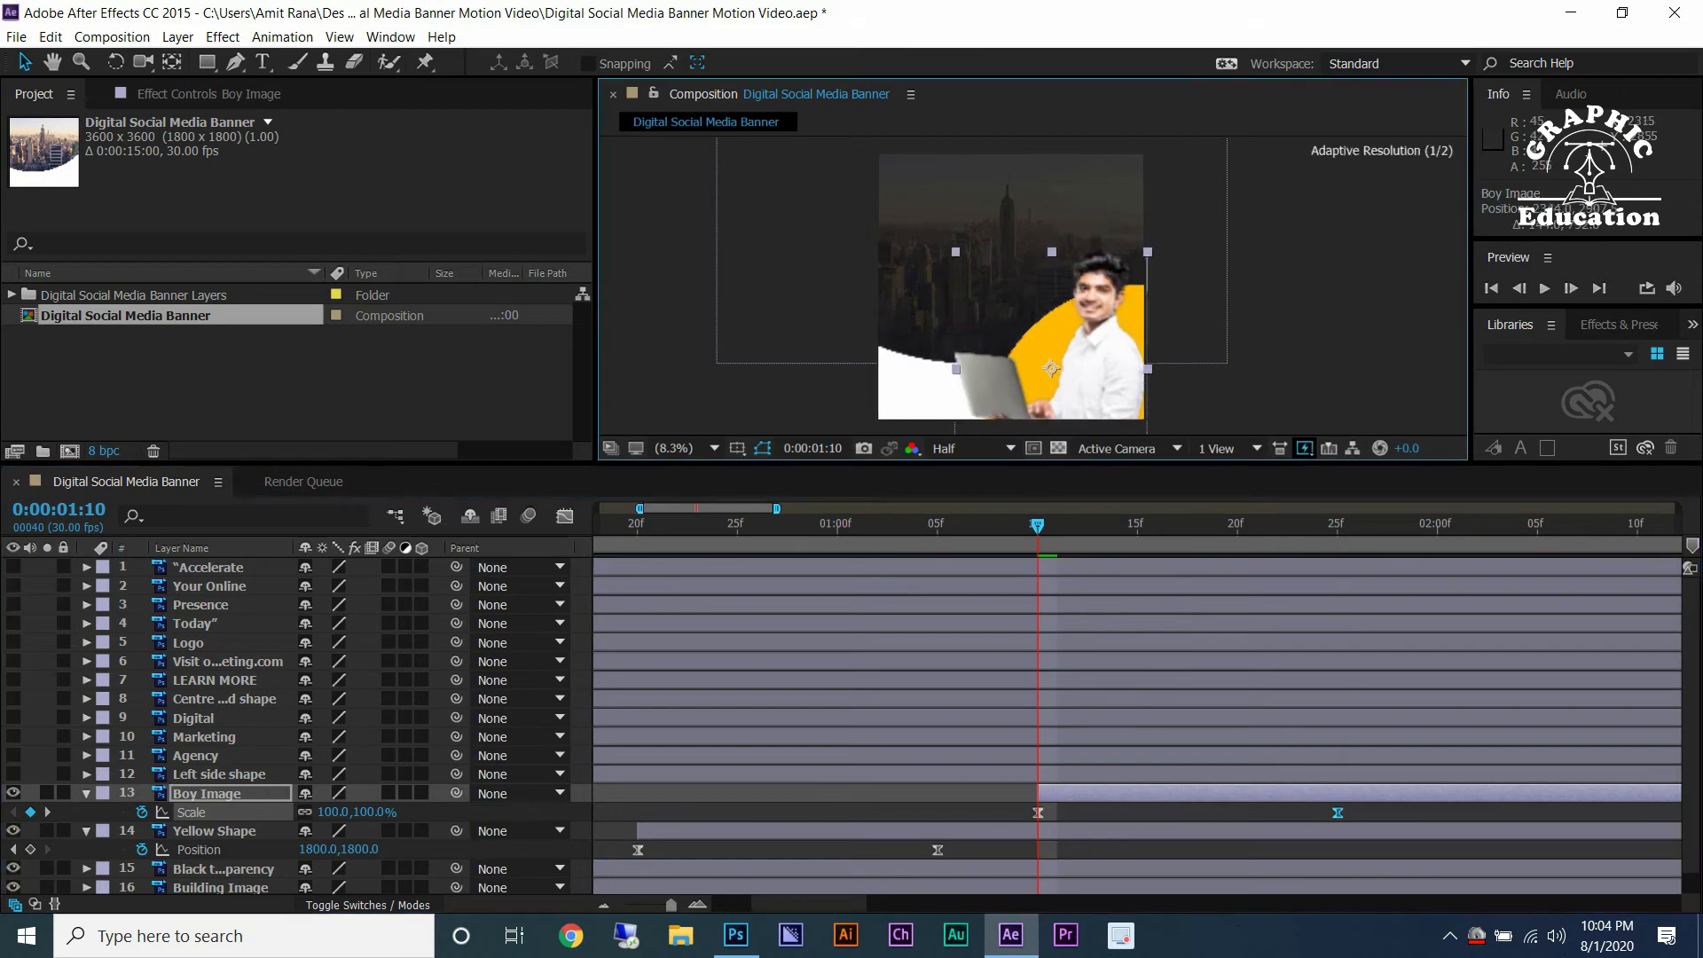
Move Boy Image's anchor point down to its bottom edge and set its scale to 0% at 0:00:01:10.
left_click(173, 61)
left_click_drag(1040, 308, 1041, 426)
left_click(330, 811)
type("00")
key("Return")
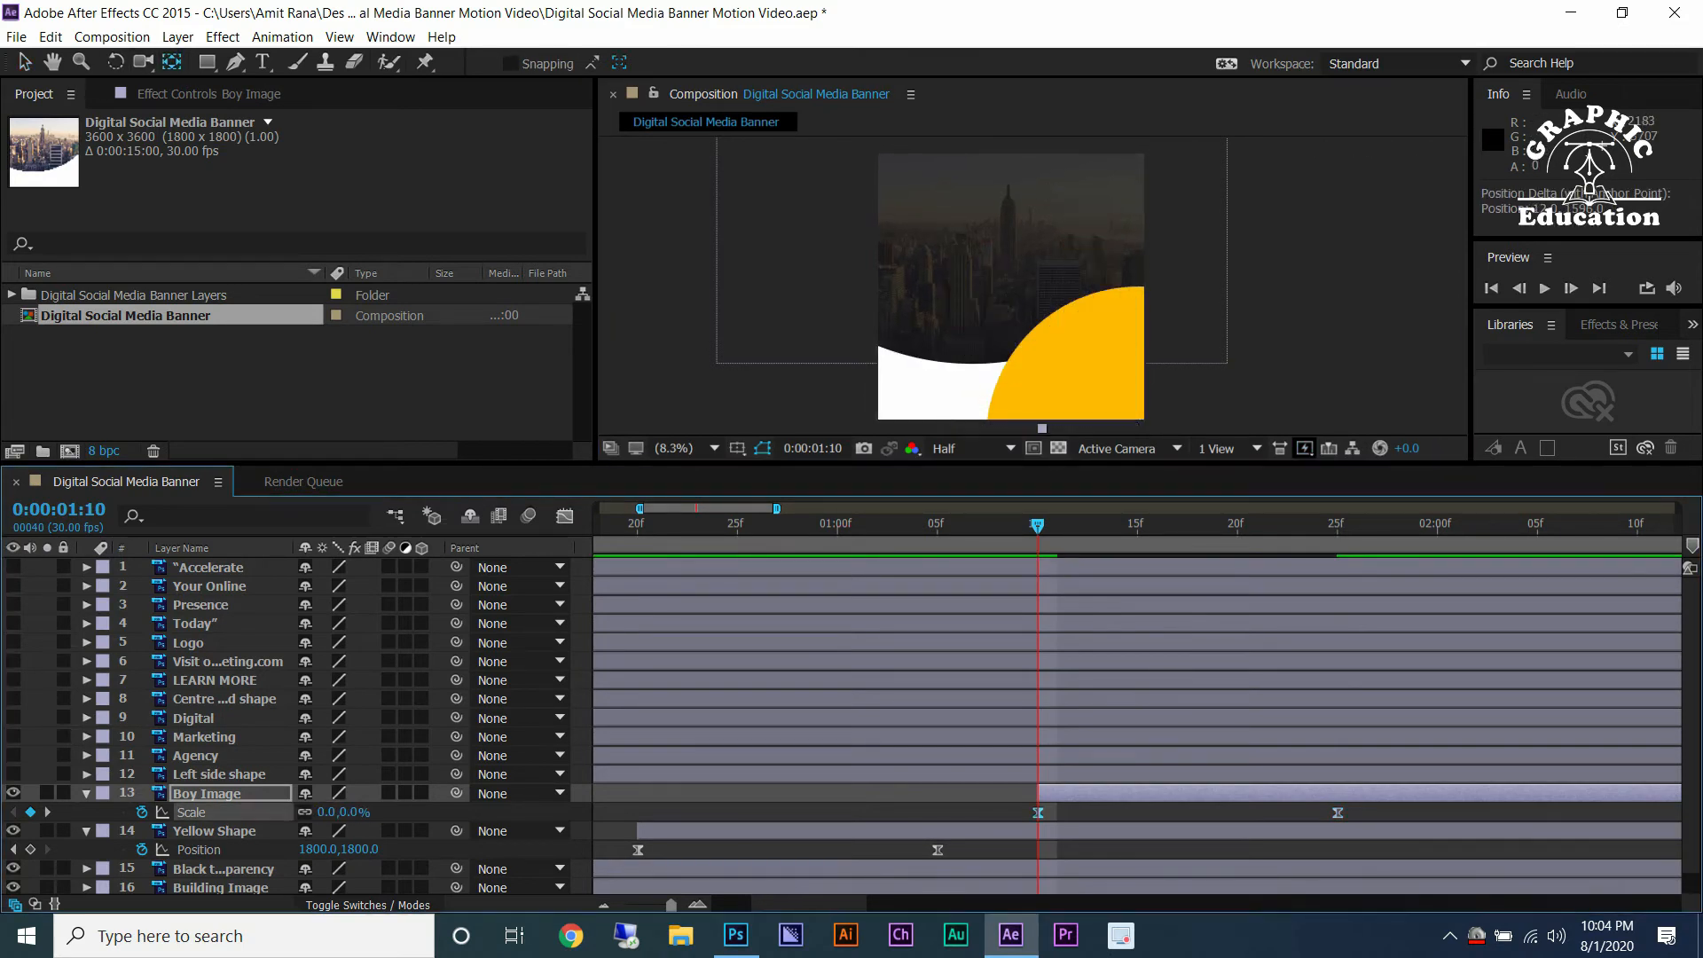
Lengthen the incoming influence of Boy Image's final scale keyframe in the Graph Editor.
key("space")
left_click(1197, 567)
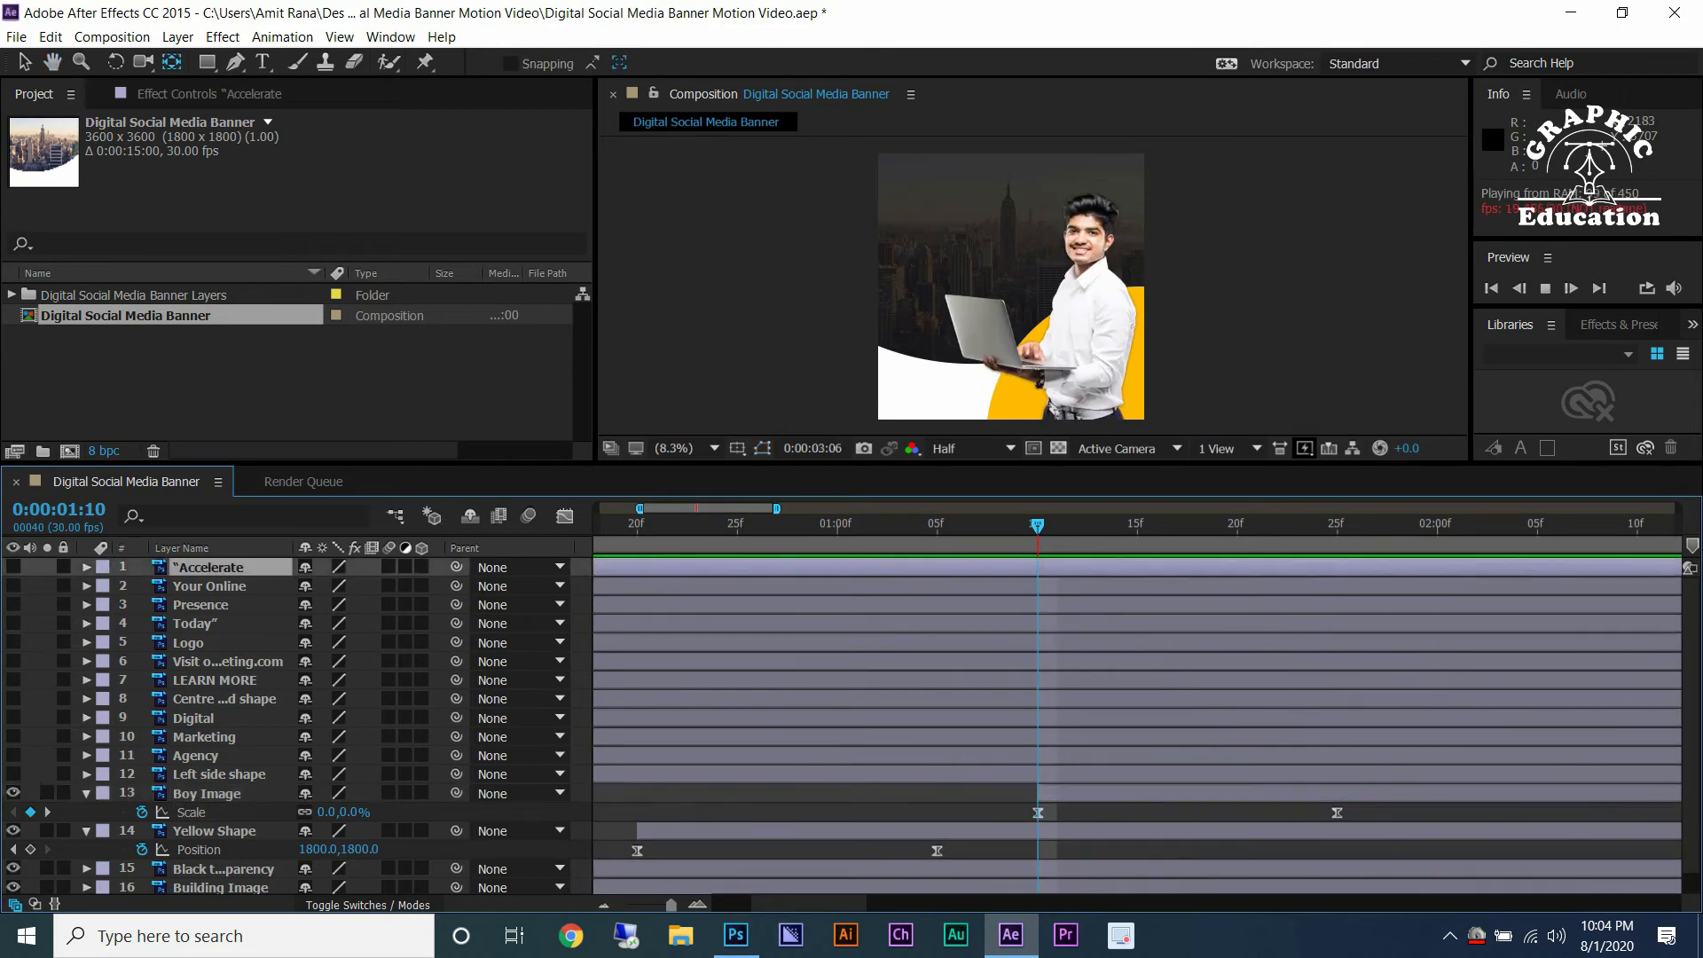
left_click(1197, 525)
key("space")
left_click(565, 517)
left_click(565, 516)
left_click(191, 812)
left_click(565, 516)
left_click(1337, 839)
left_click_drag(1312, 838, 1044, 839)
left_click(565, 516)
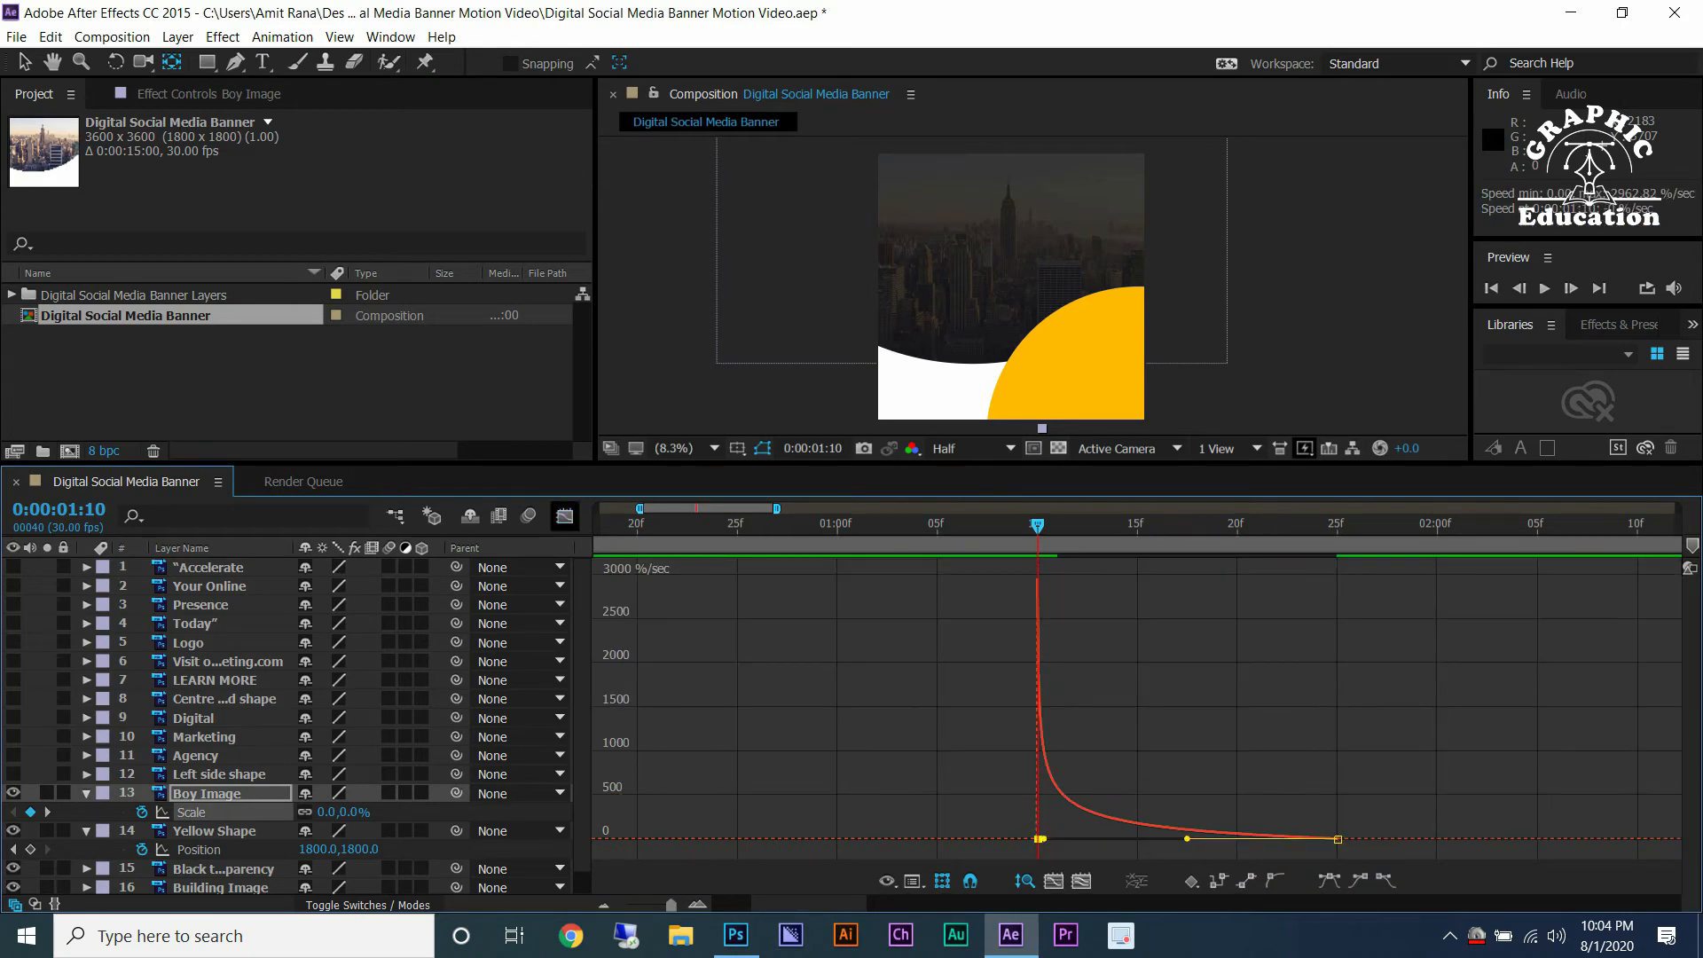
Preview the boy image's scale-in animation from the start.
key("space")
key("space")
left_click(936, 526)
key("space")
key("space")
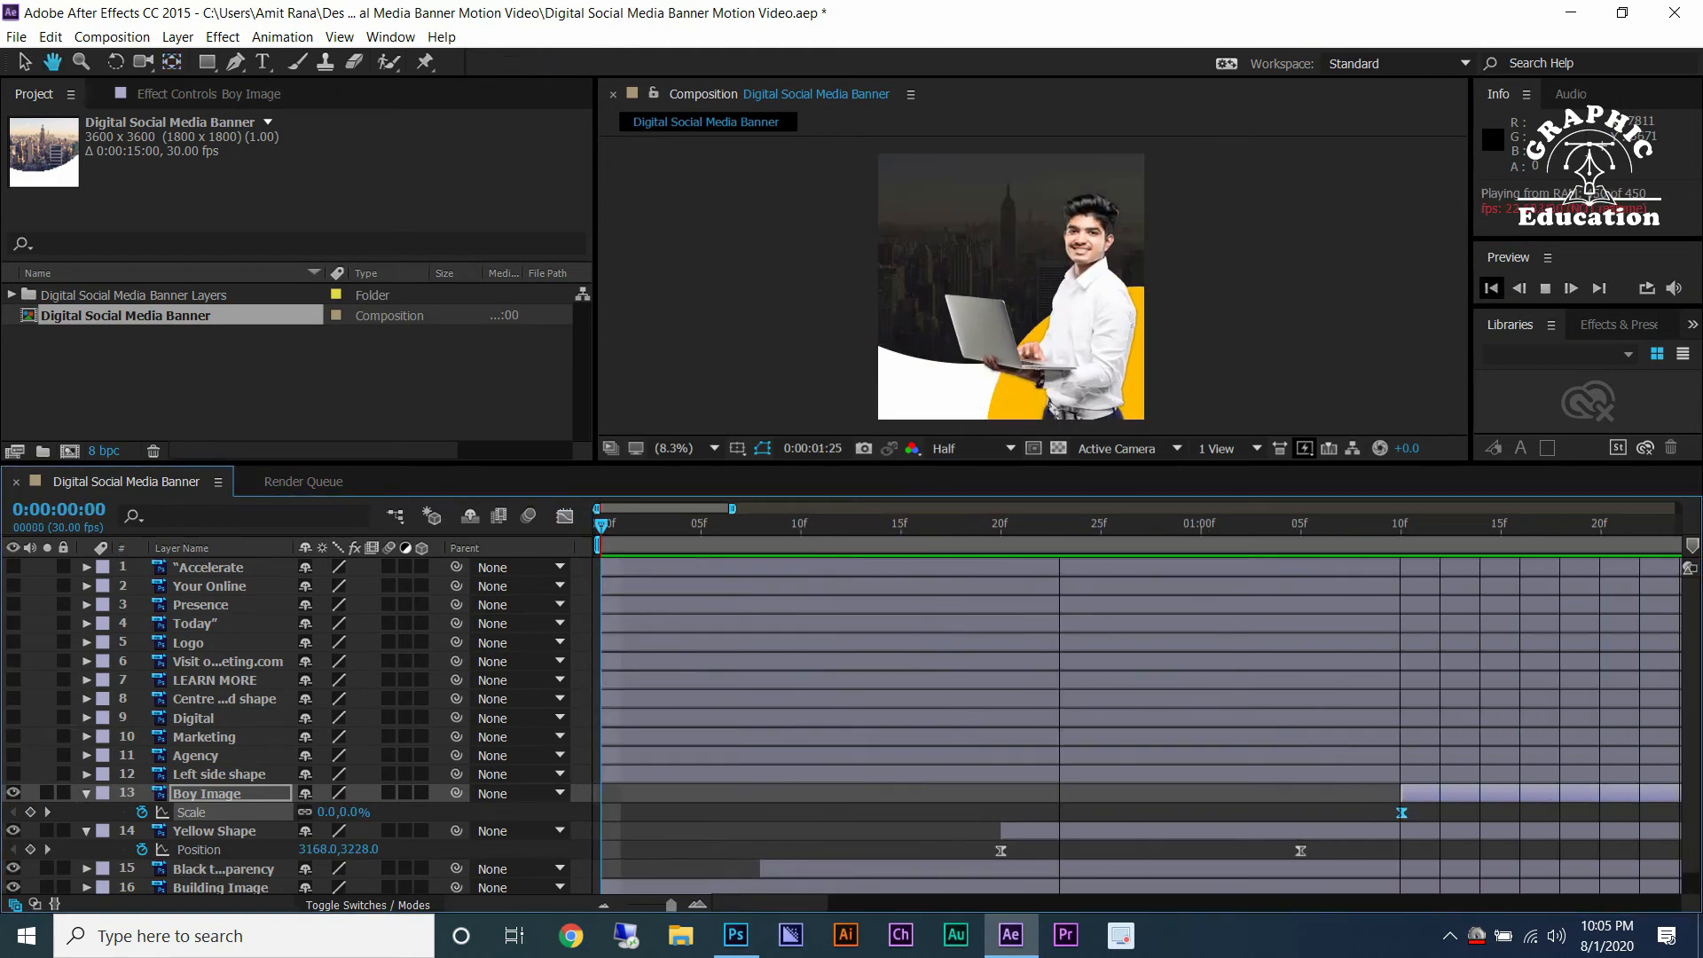
key("space")
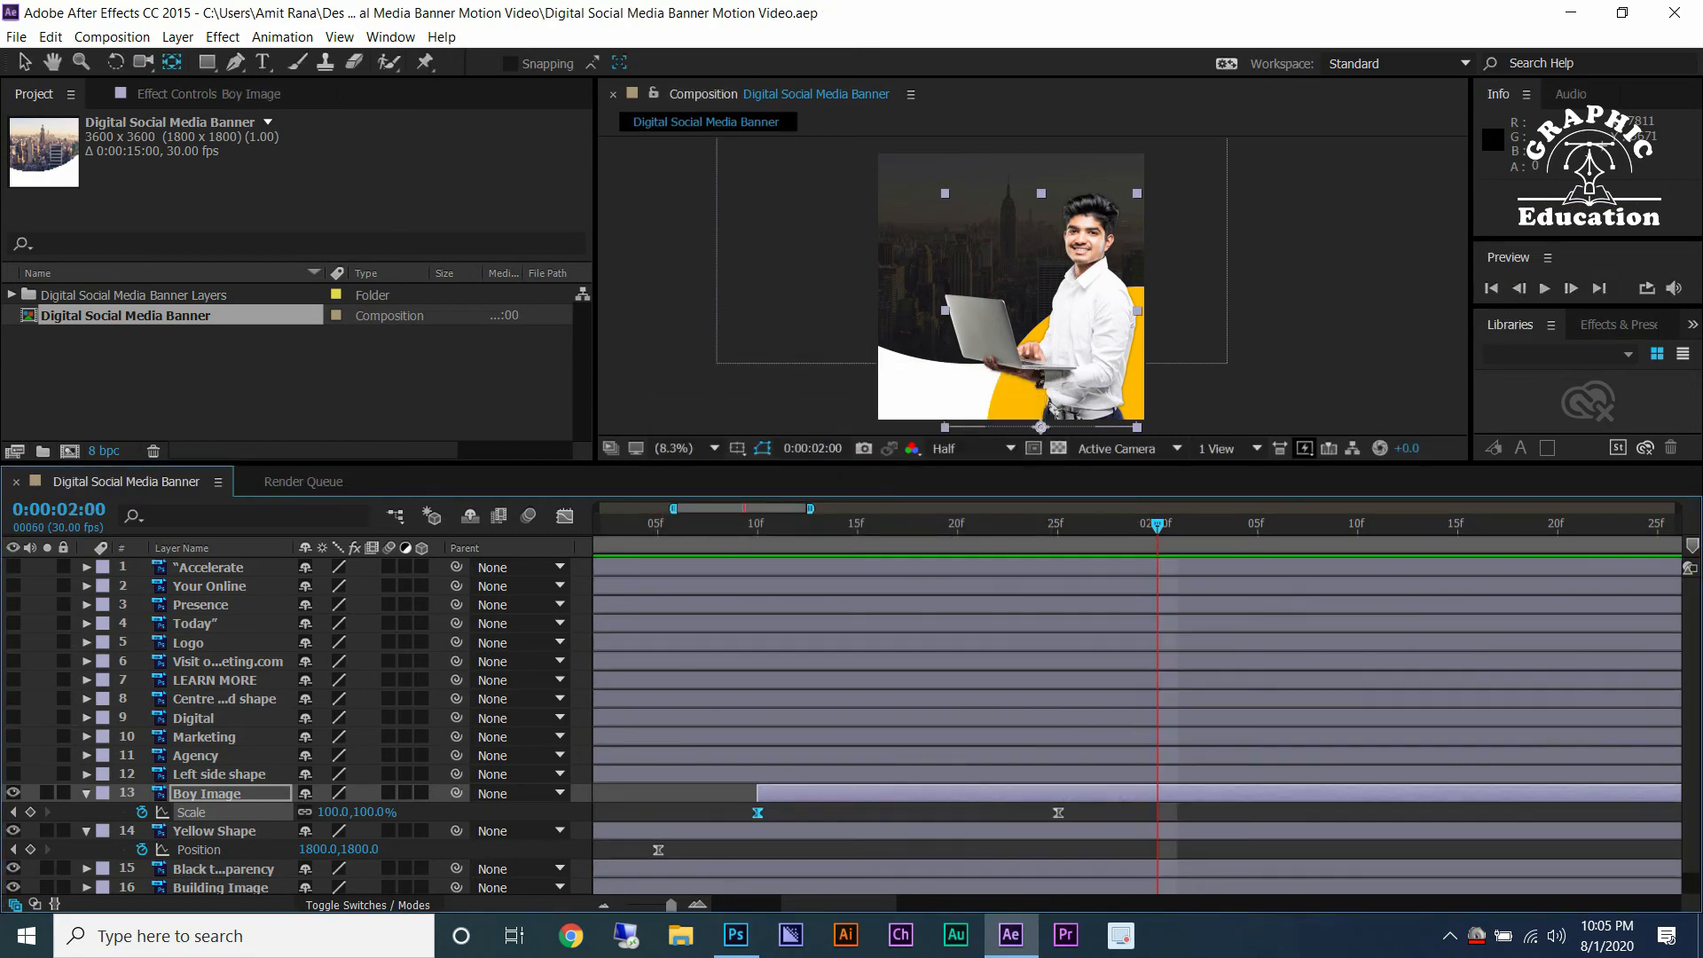
Collapse the layer properties, turn on the Left side shape layer's visibility and enlarge the composition viewer.
key("u")
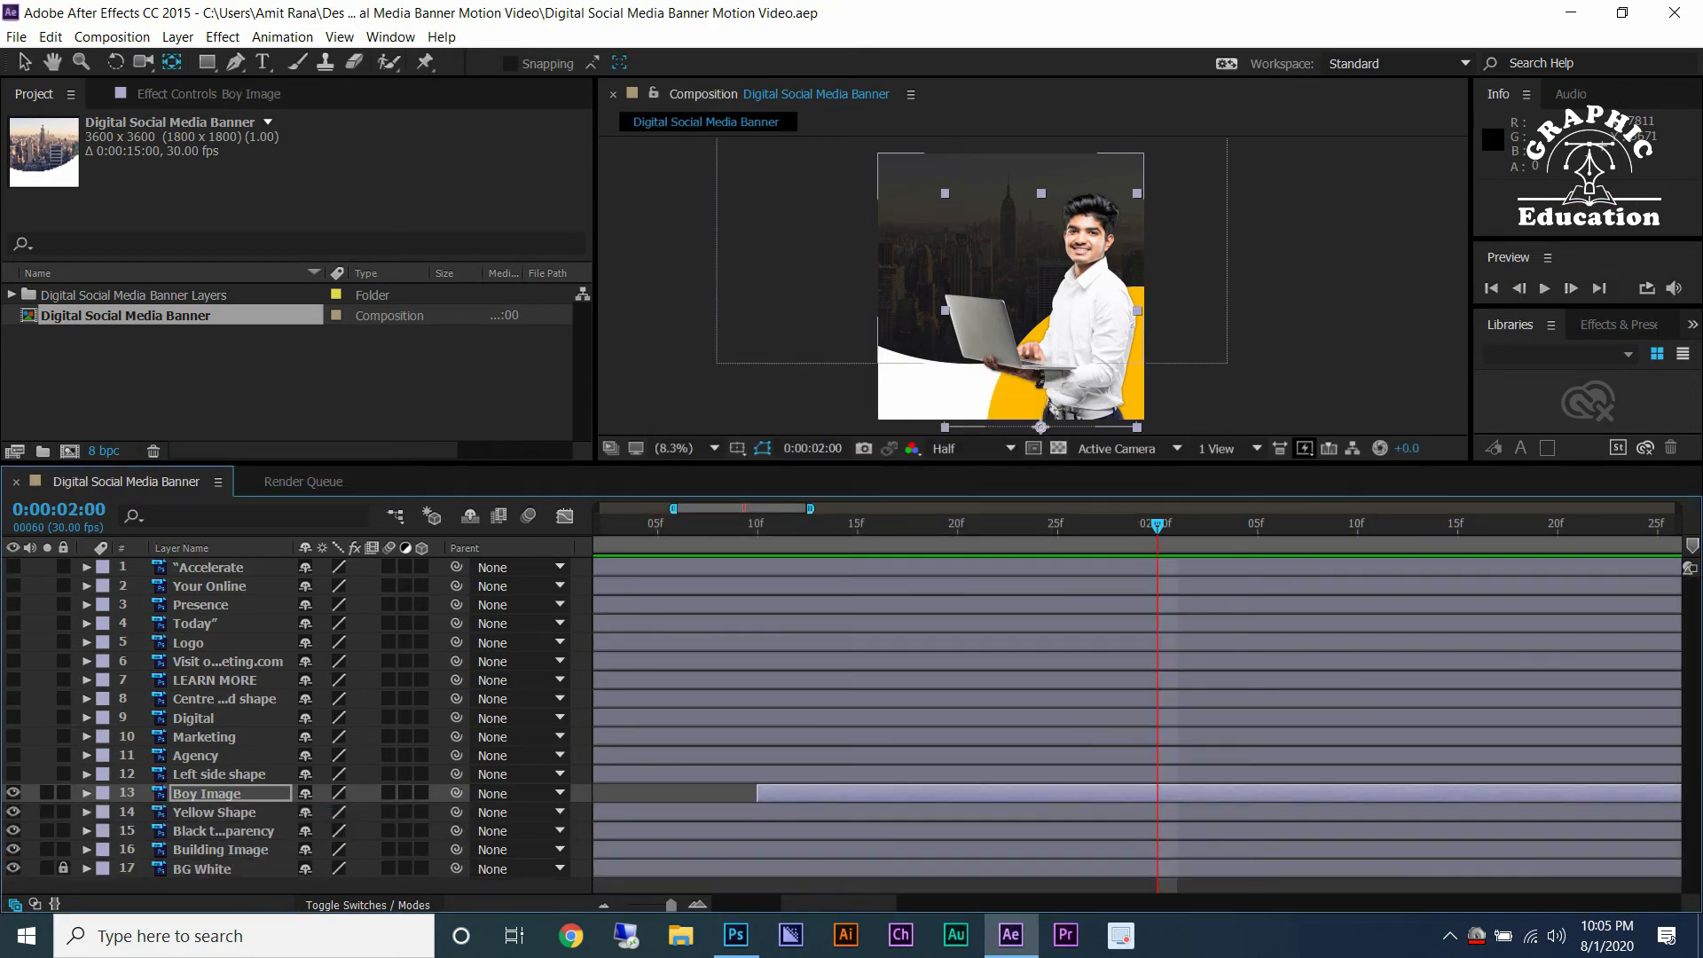
left_click(14, 773)
left_click_drag(886, 463, 887, 645)
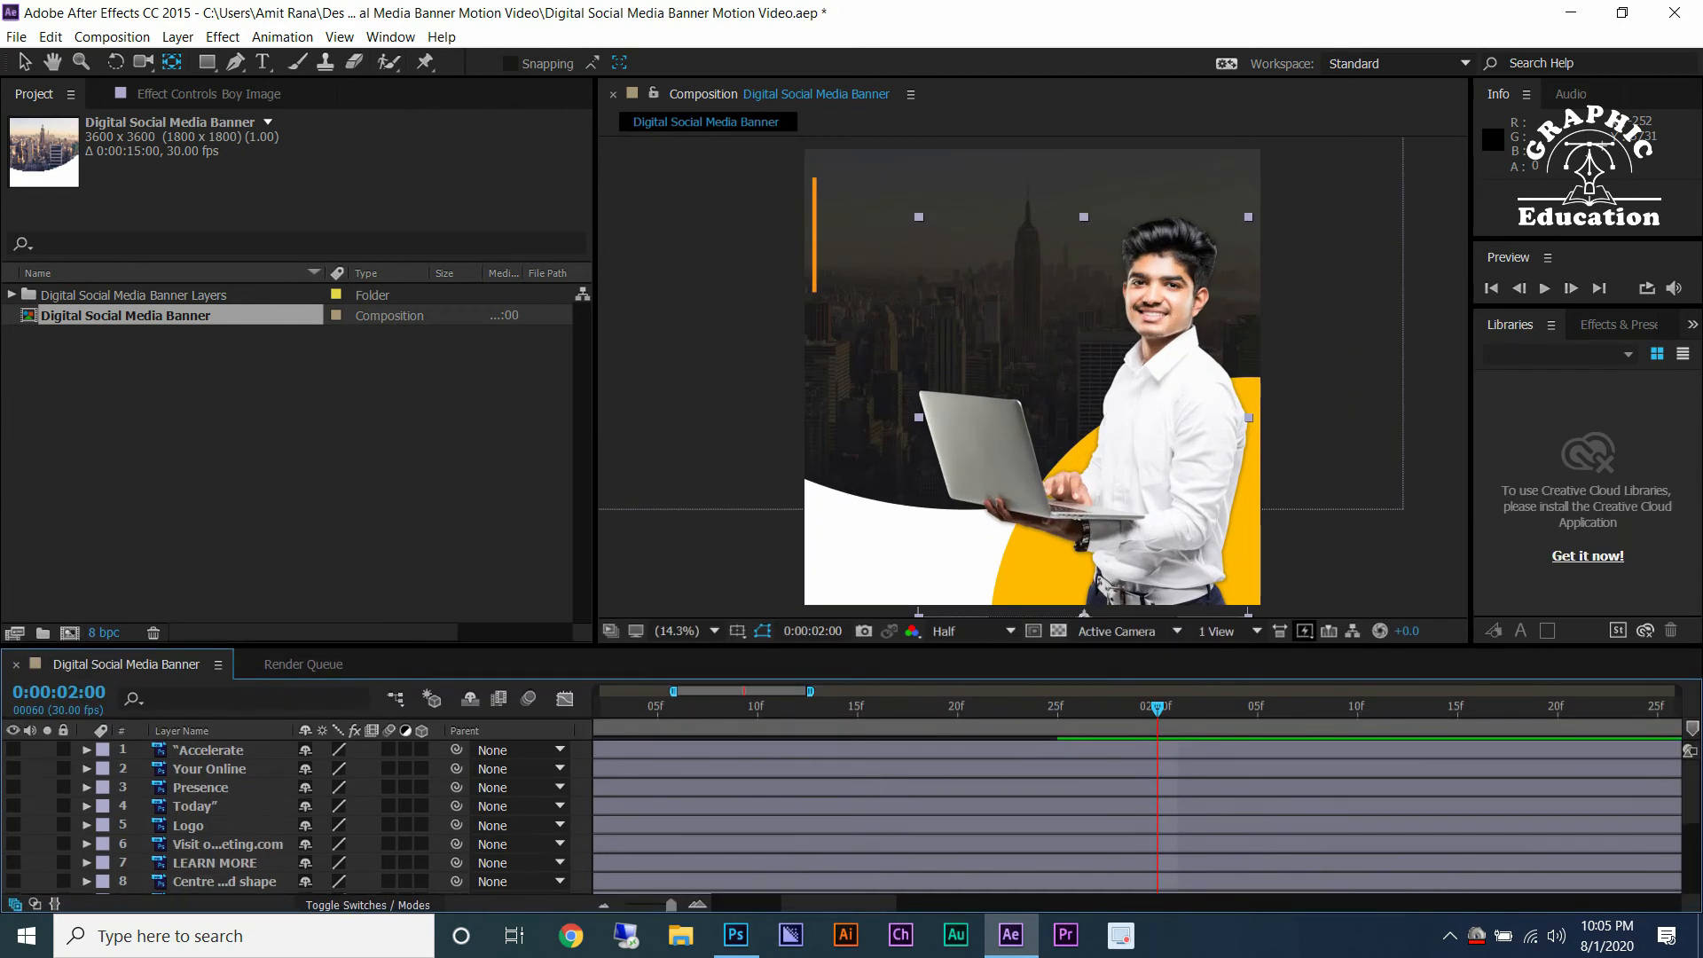
Select the Left side shape layer, zoom the timeline around the current time and save the project.
scroll(292, 816, "down", 3)
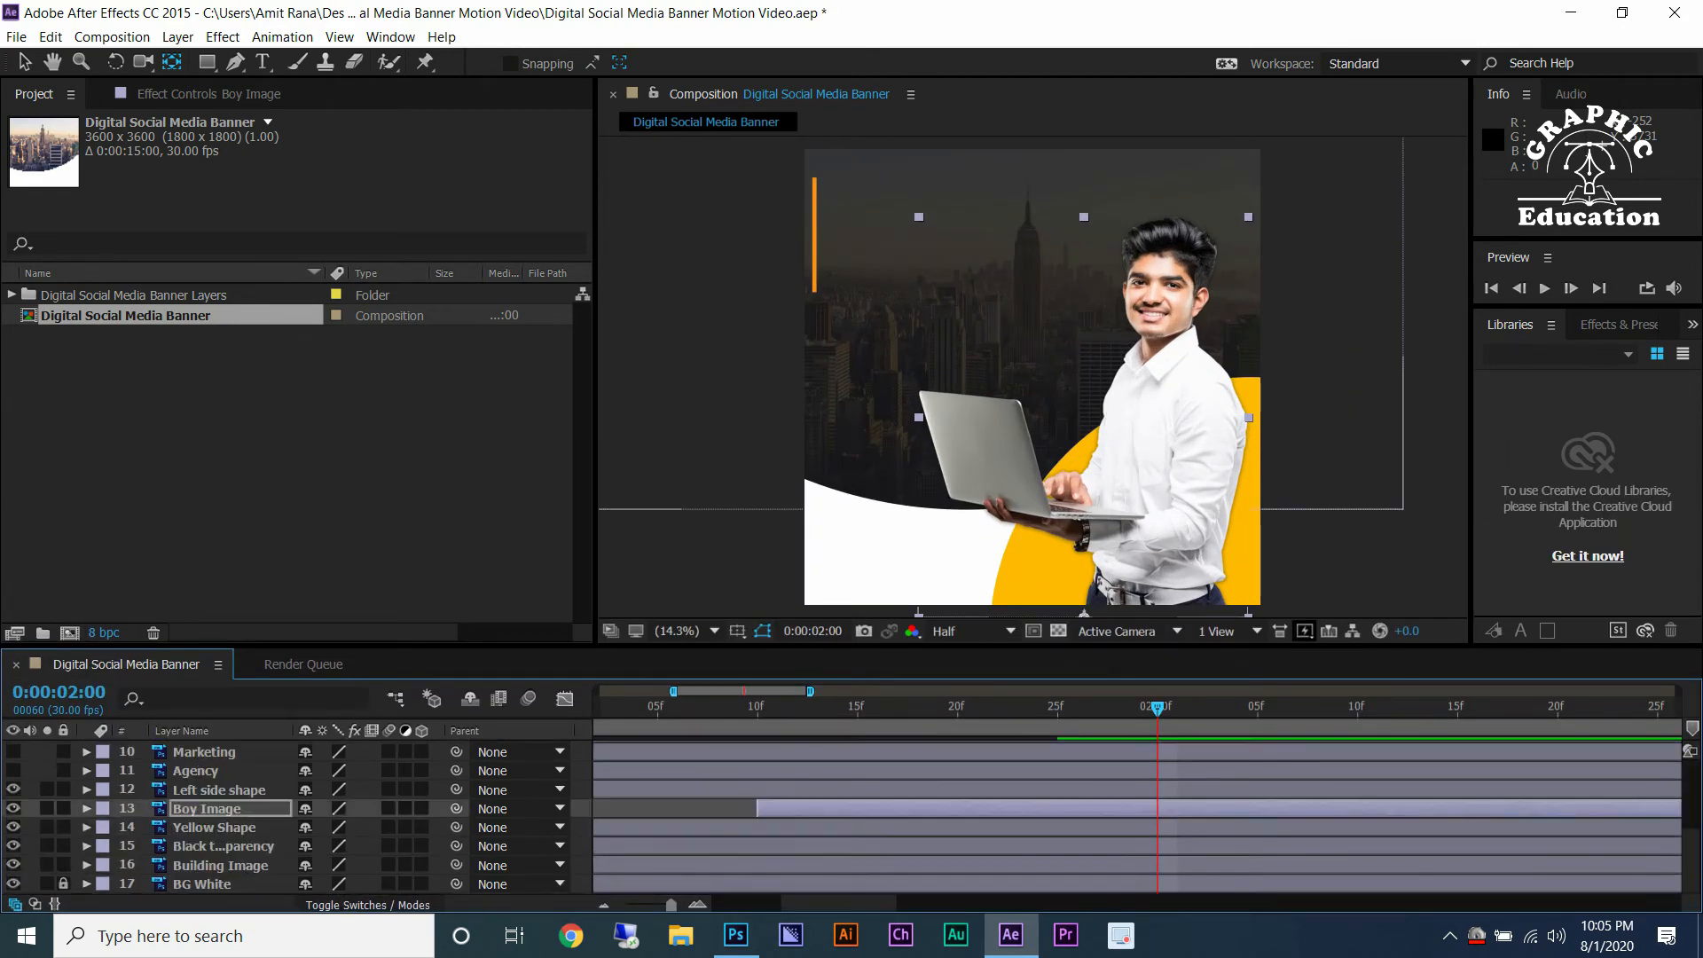
key("v")
left_click(219, 790)
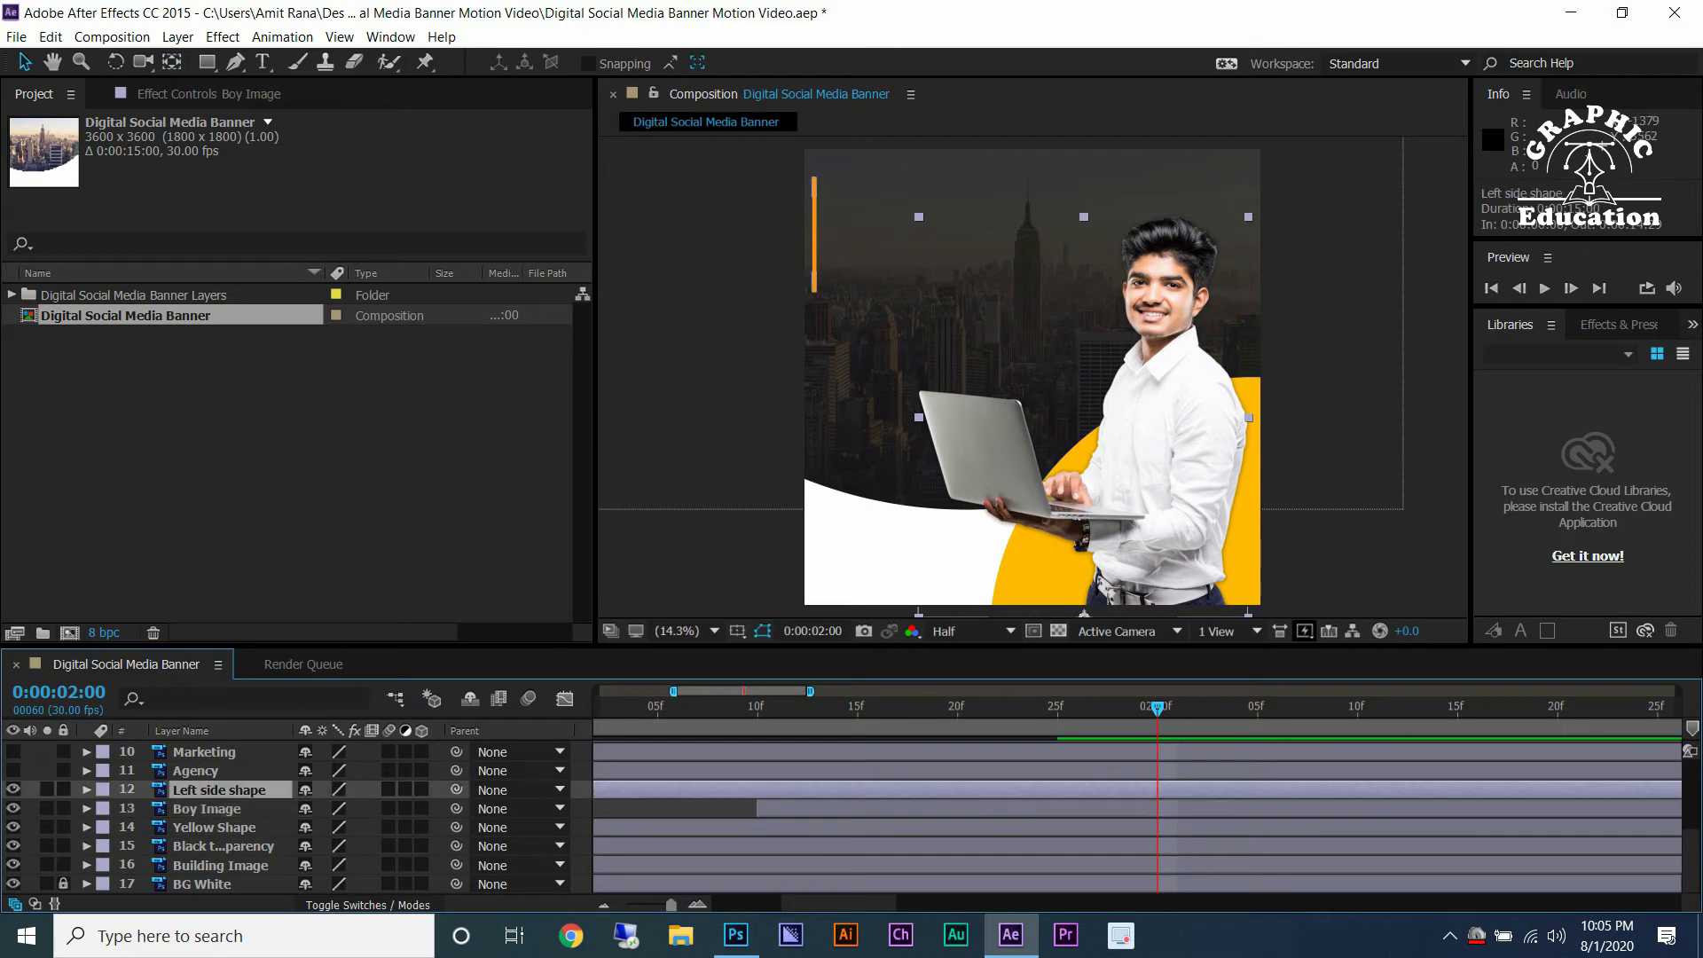
key("semicolon")
left_click_drag(602, 790, 744, 790)
key("semicolon")
key("ctrl+s")
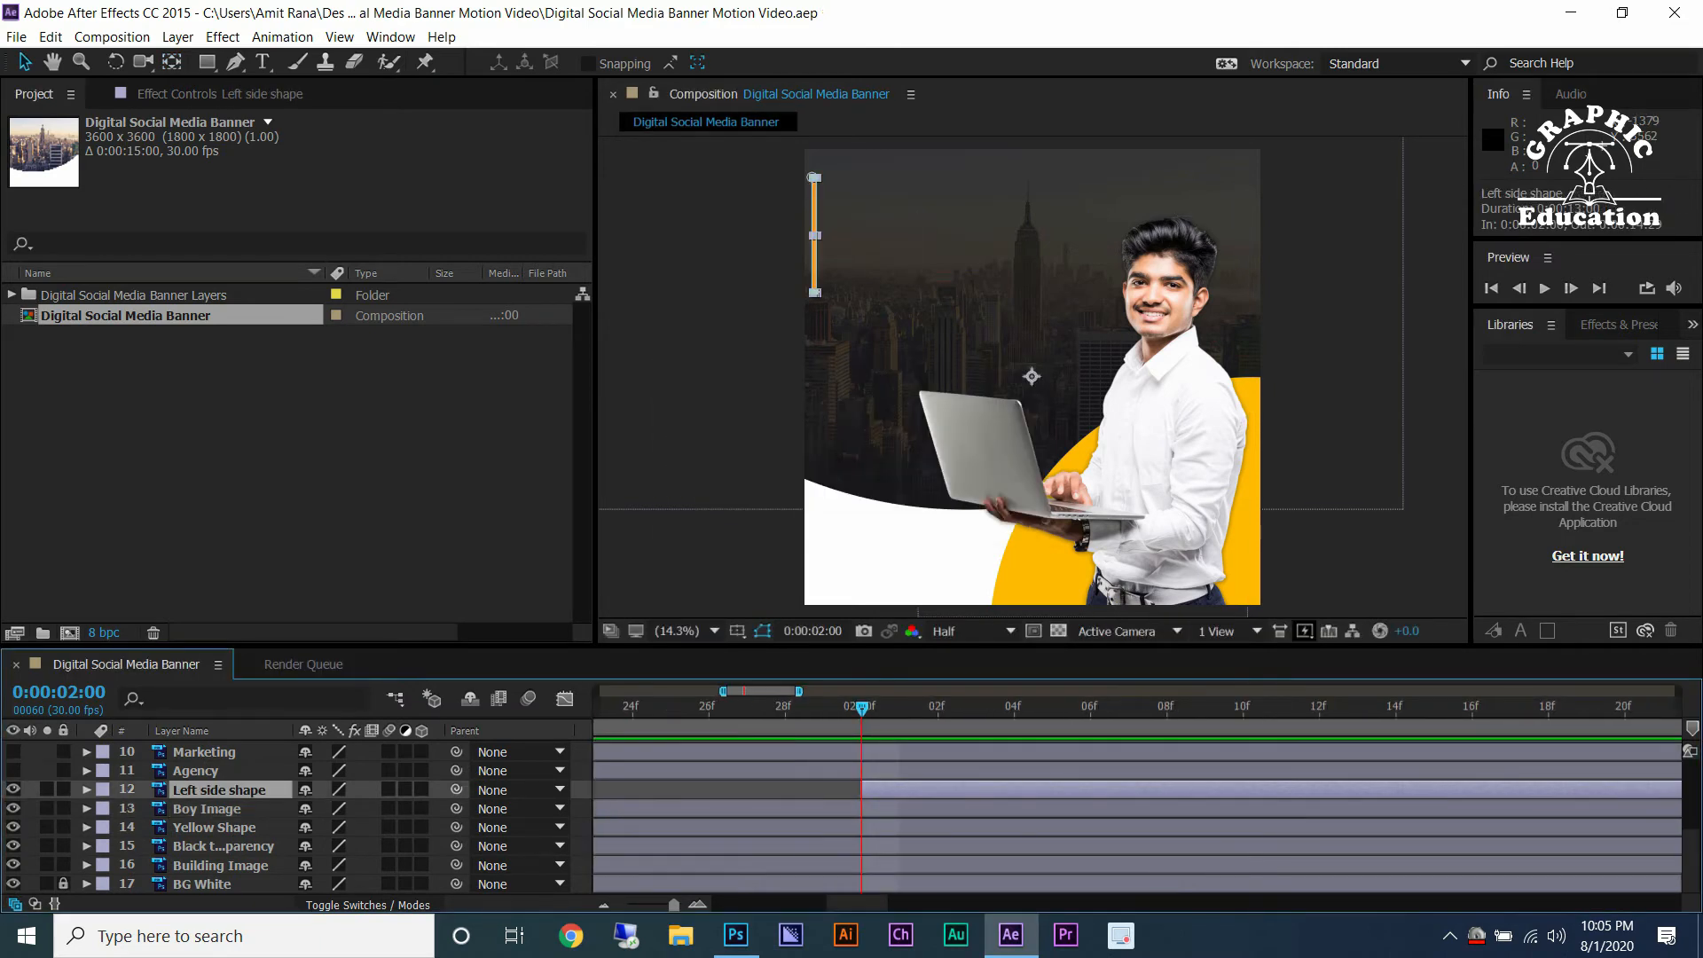
Add an eased Scale keyframe to the Left side shape layer at 0:00:02:00.
key("equal")
key("s")
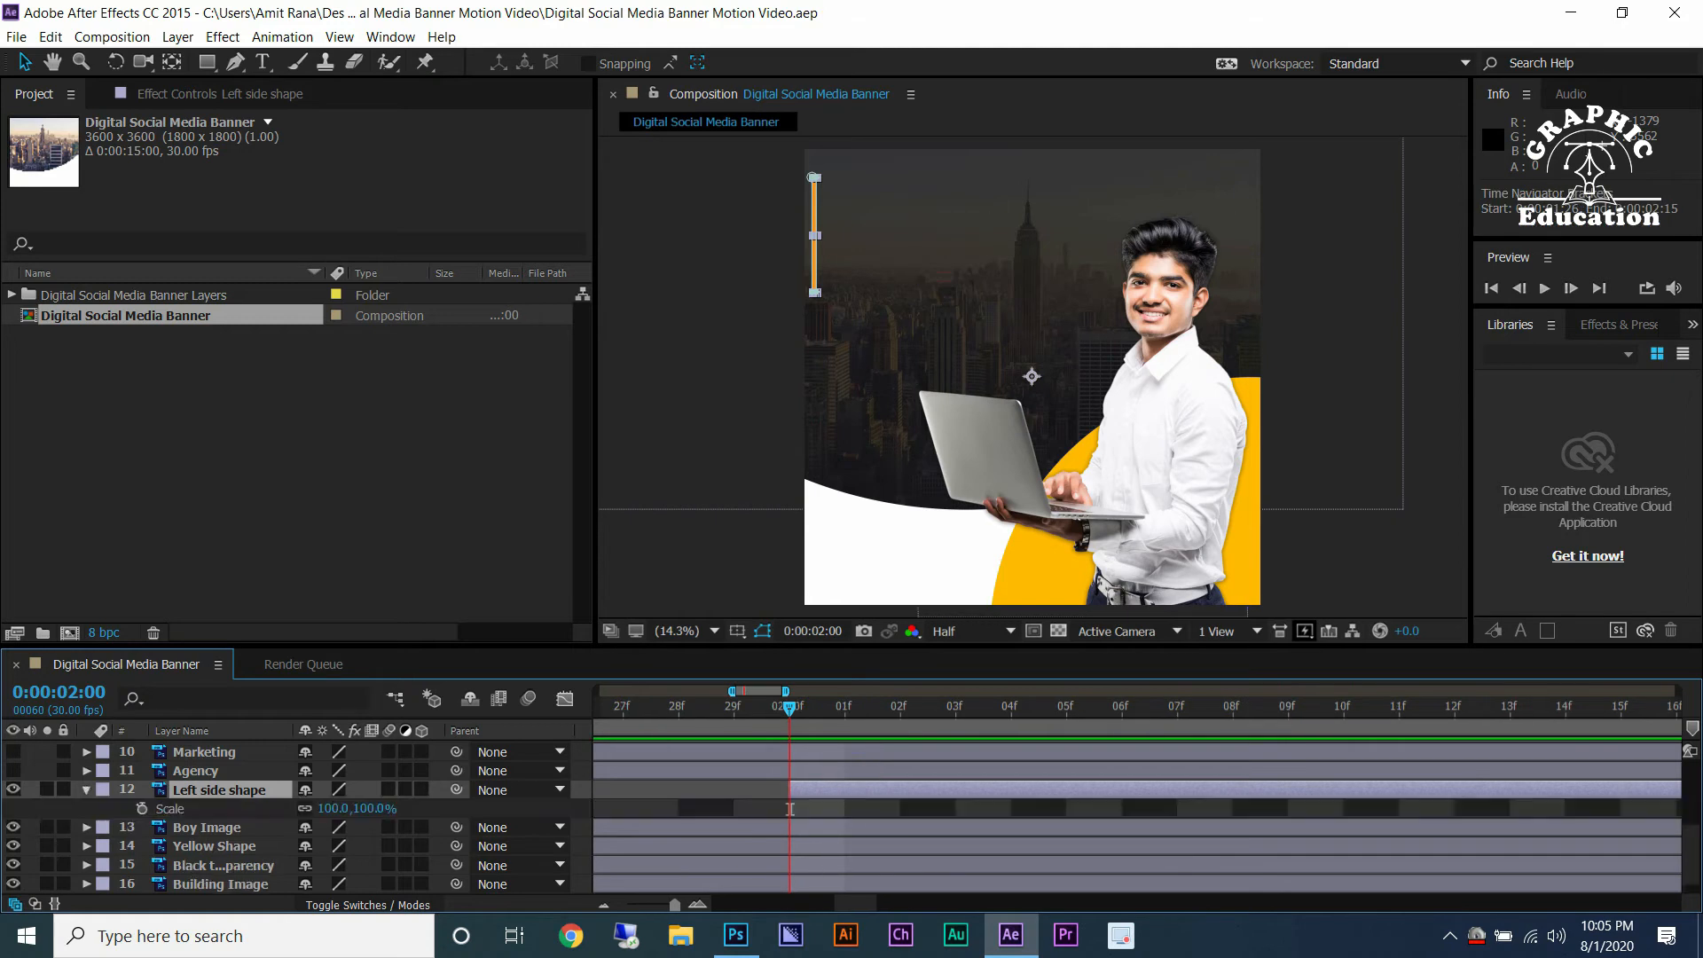
left_click(141, 808)
right_click(789, 809)
mouse_move(914, 796)
left_click(1100, 689)
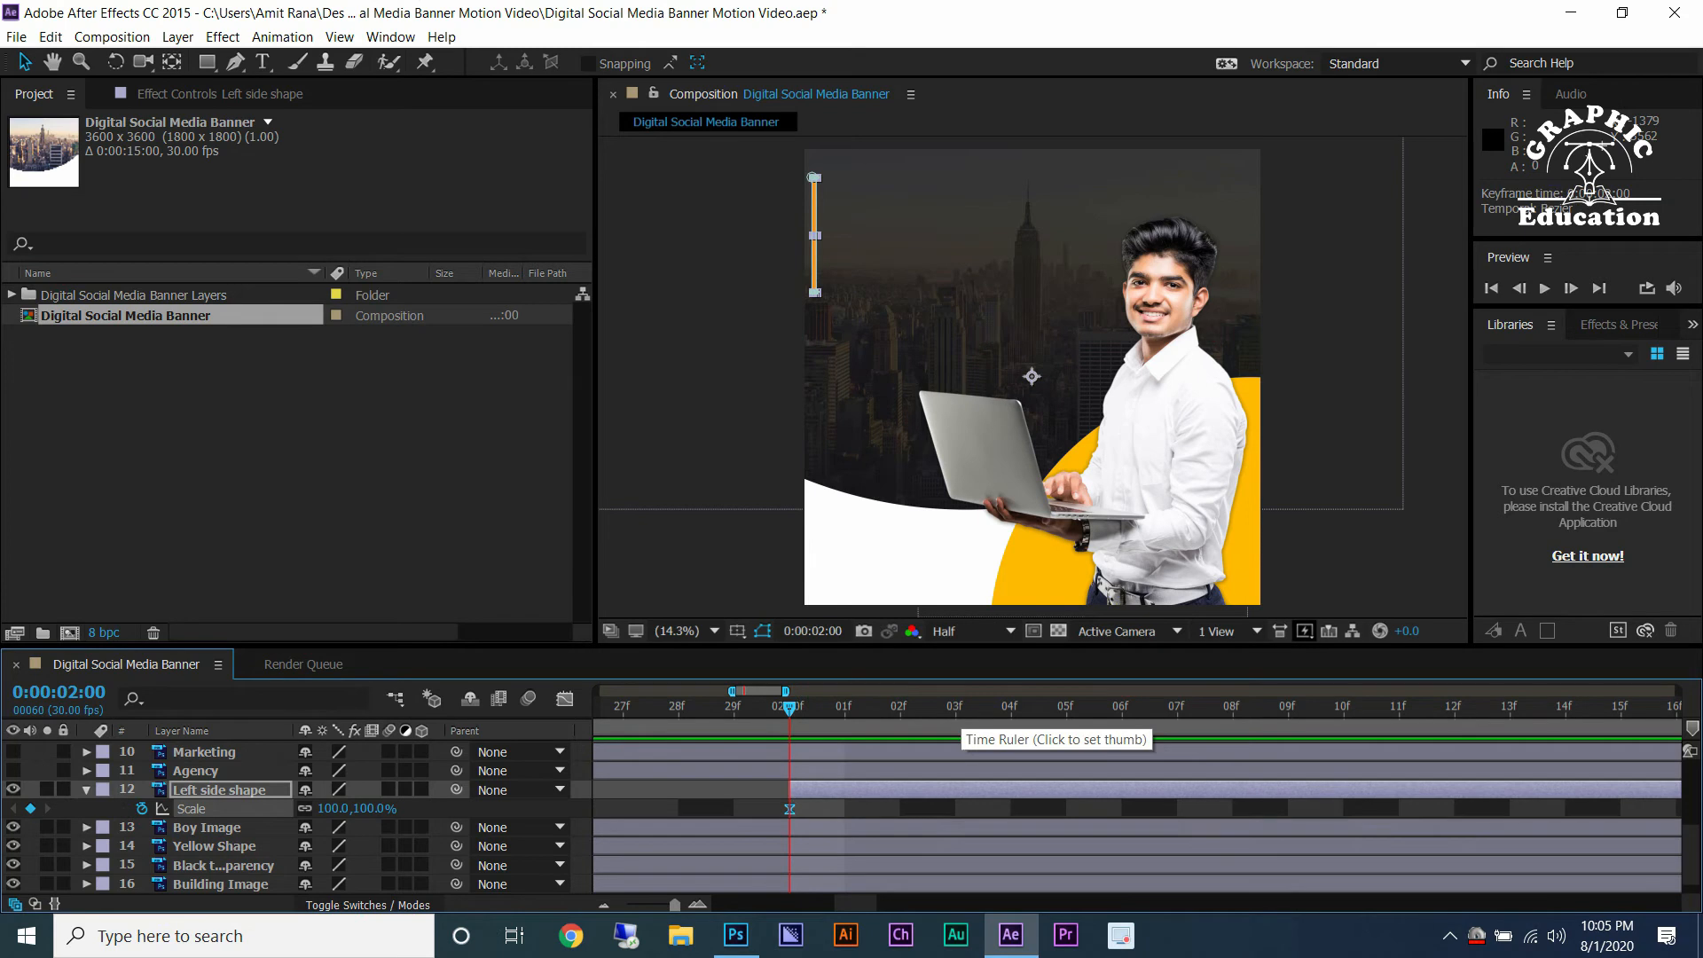
Add a second Scale keyframe at 0:00:02:08 and return to the first keyframe.
key("Page_Down")
key("Page_Down")
key("Page_Down")
key("Page_Down")
key("Page_Down")
key("Page_Down")
key("Page_Down")
key("Page_Down")
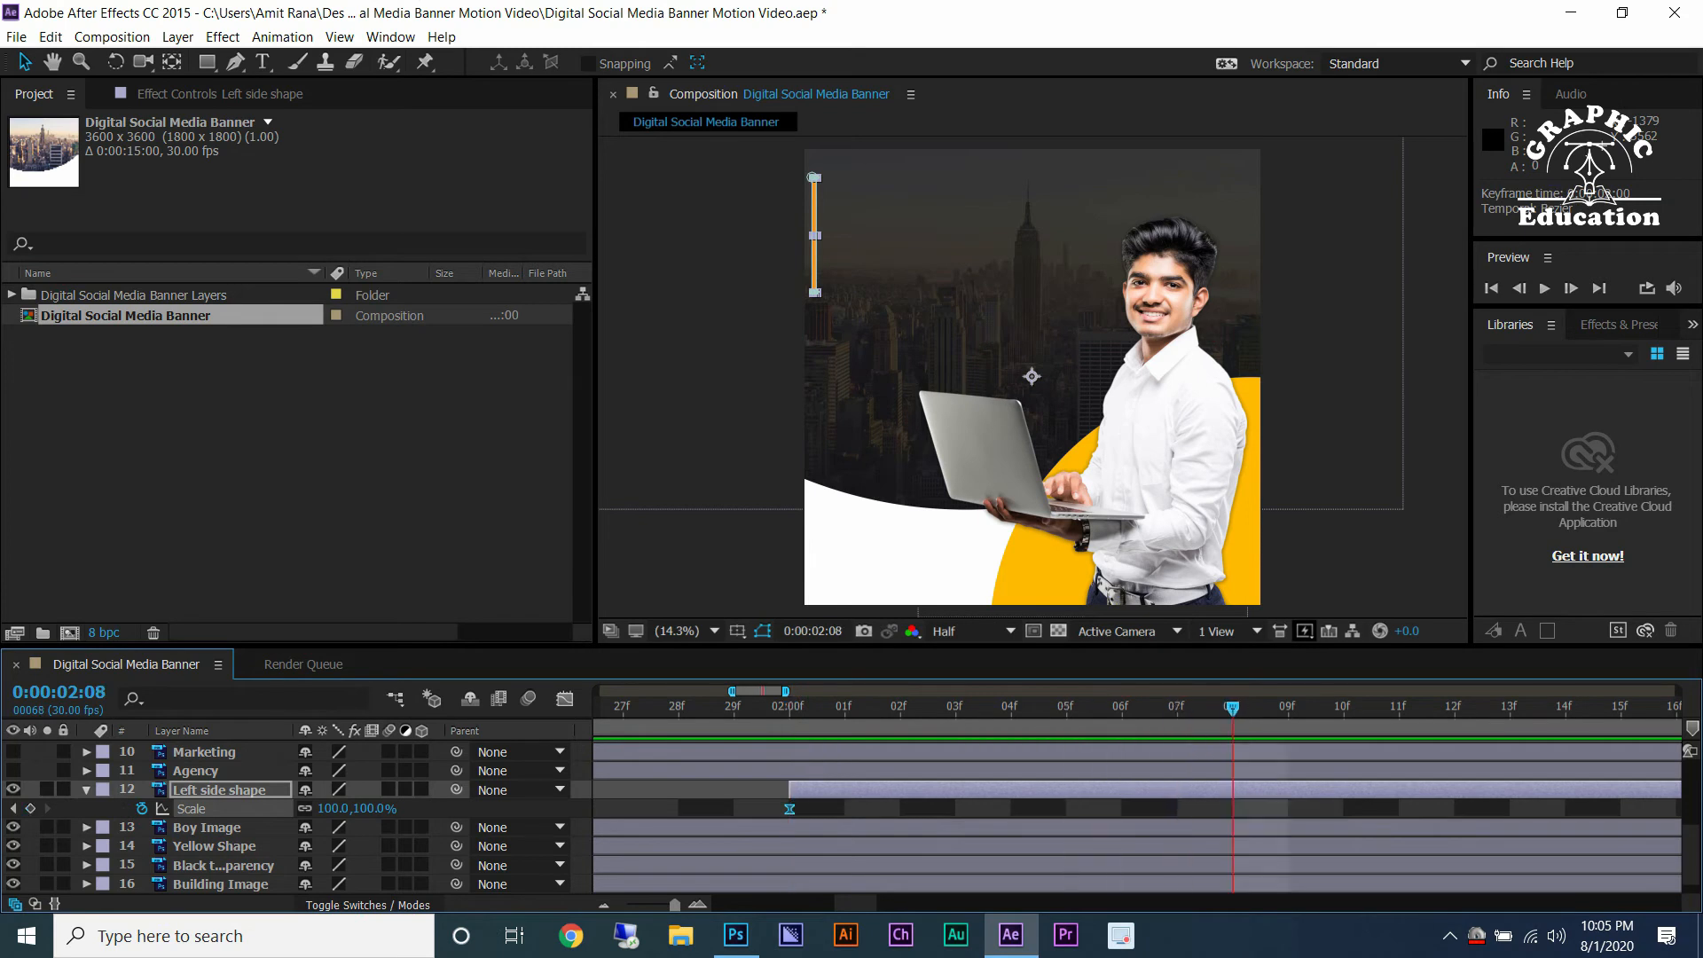
key("alt+shift+s")
type("j12")
key("Return")
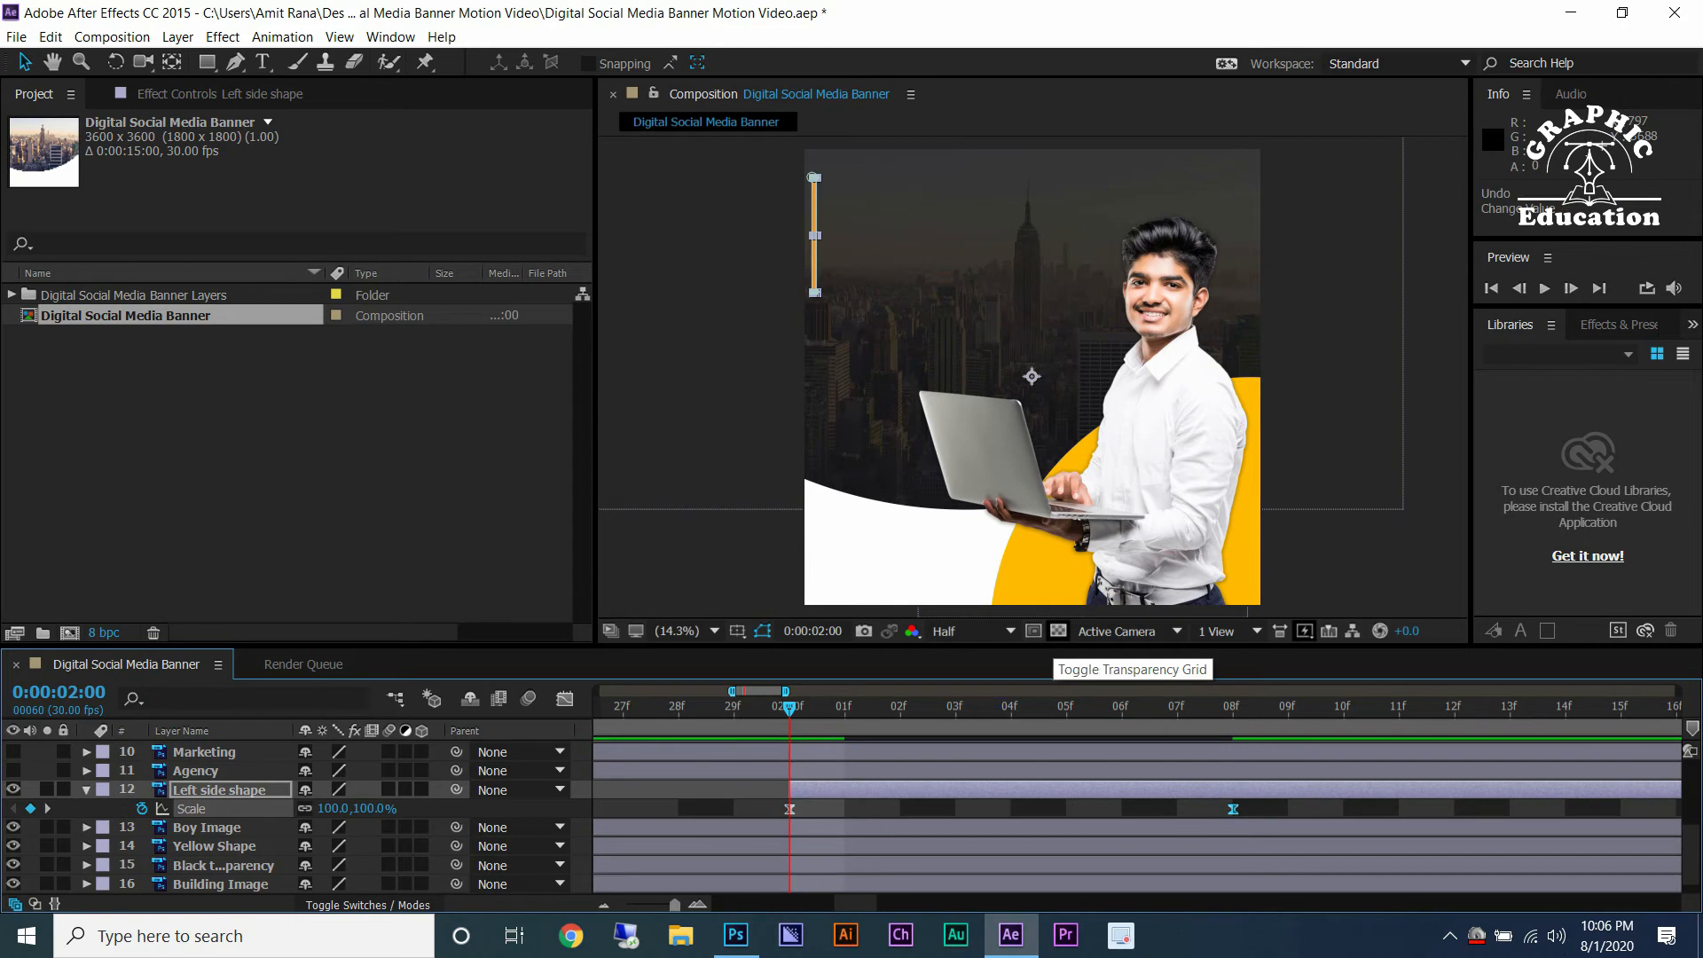
Set the Left side shape's scale to 0% at the first keyframe.
left_click(1058, 630)
left_click_drag(335, 808, 284, 808)
key("Return")
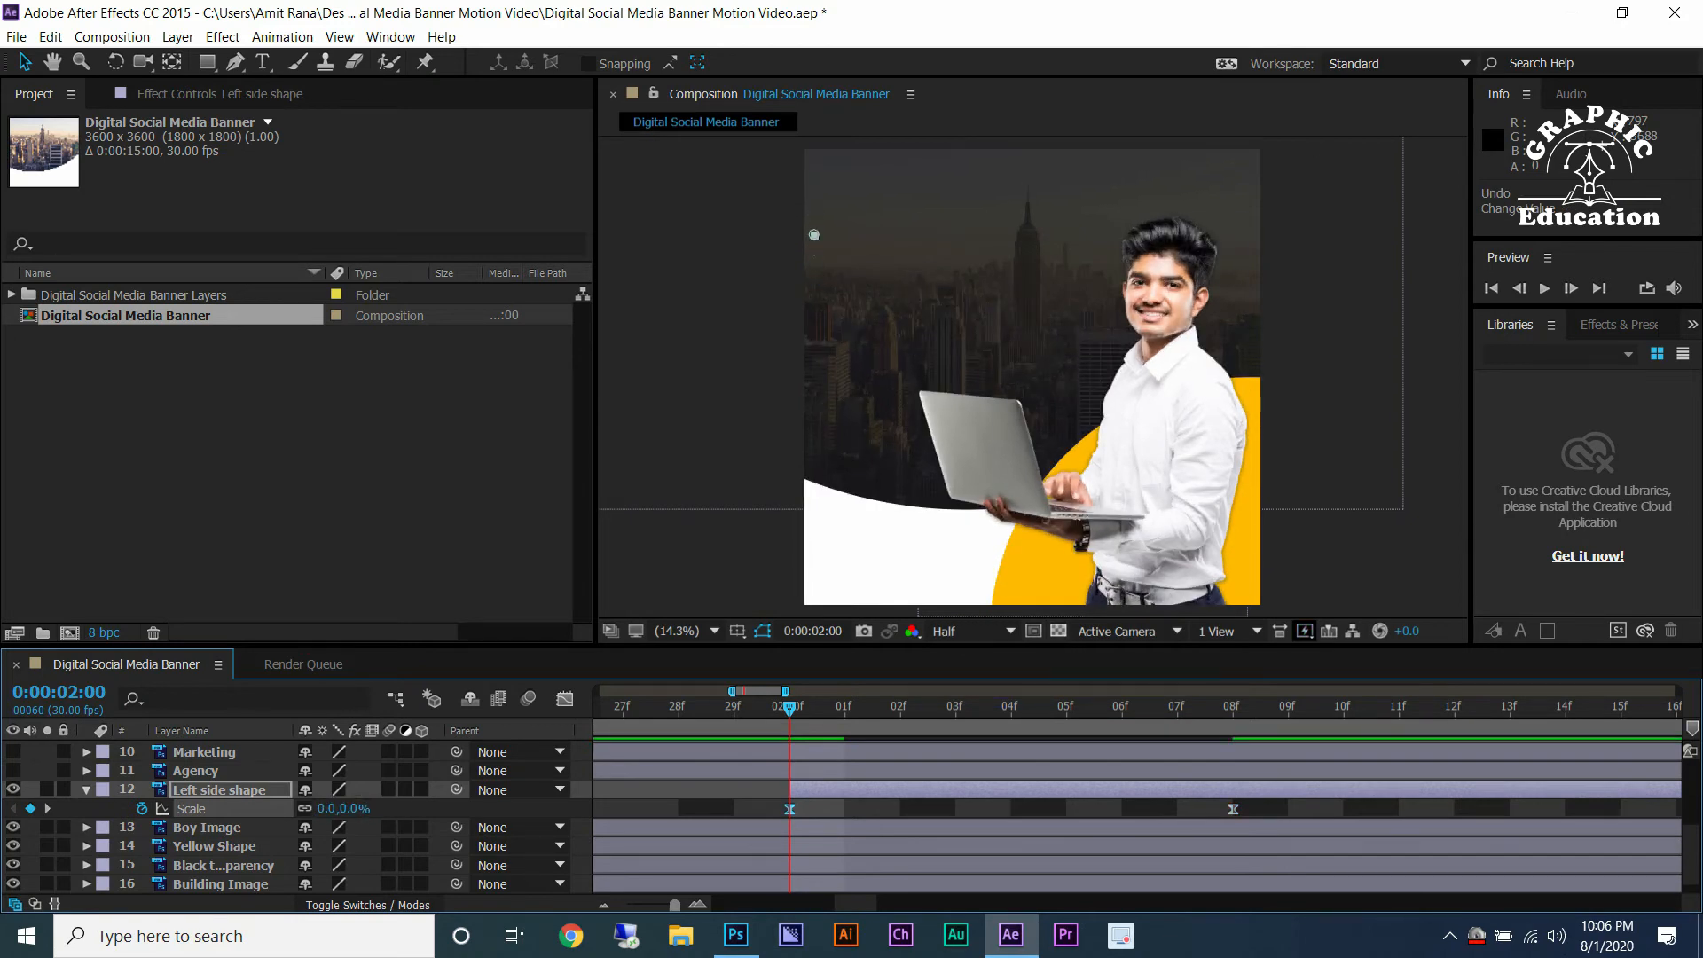
Adjust the influence handles of the Left side shape's scale curve in the Graph Editor.
left_click(564, 699)
left_click(1233, 852)
left_click_drag(1195, 852, 1011, 851)
left_click_drag(863, 852, 791, 851)
left_click(564, 698)
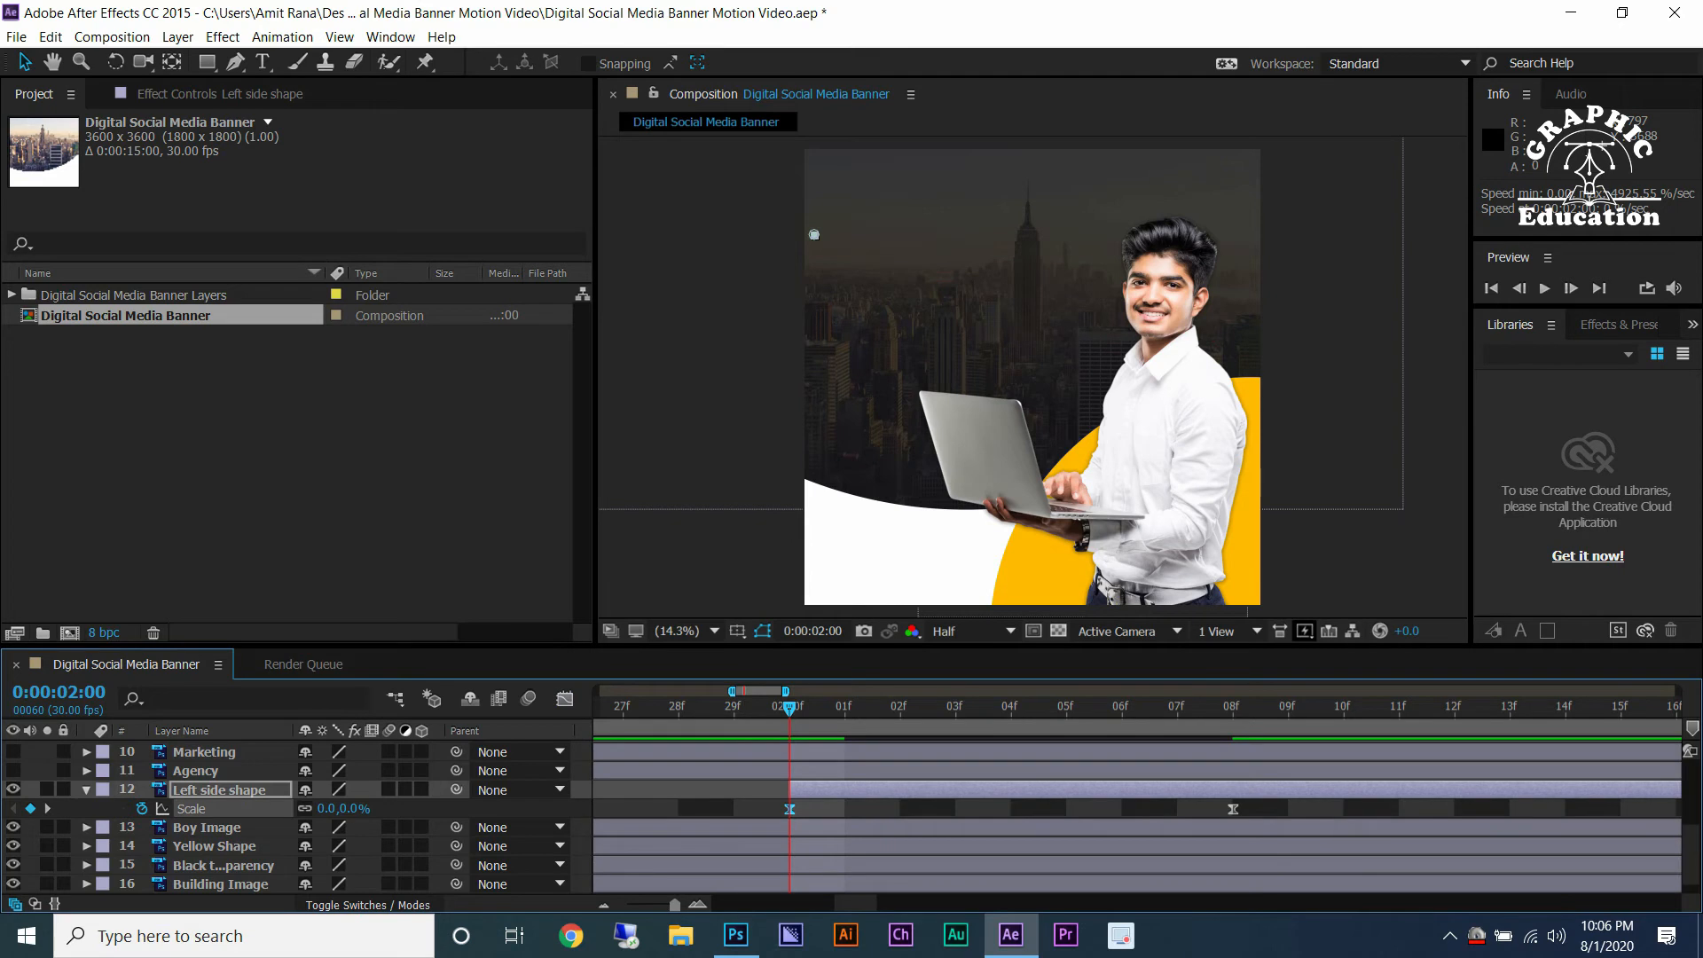
Preview the animation and move the final Scale keyframe to 0:00:02:10.
key("space")
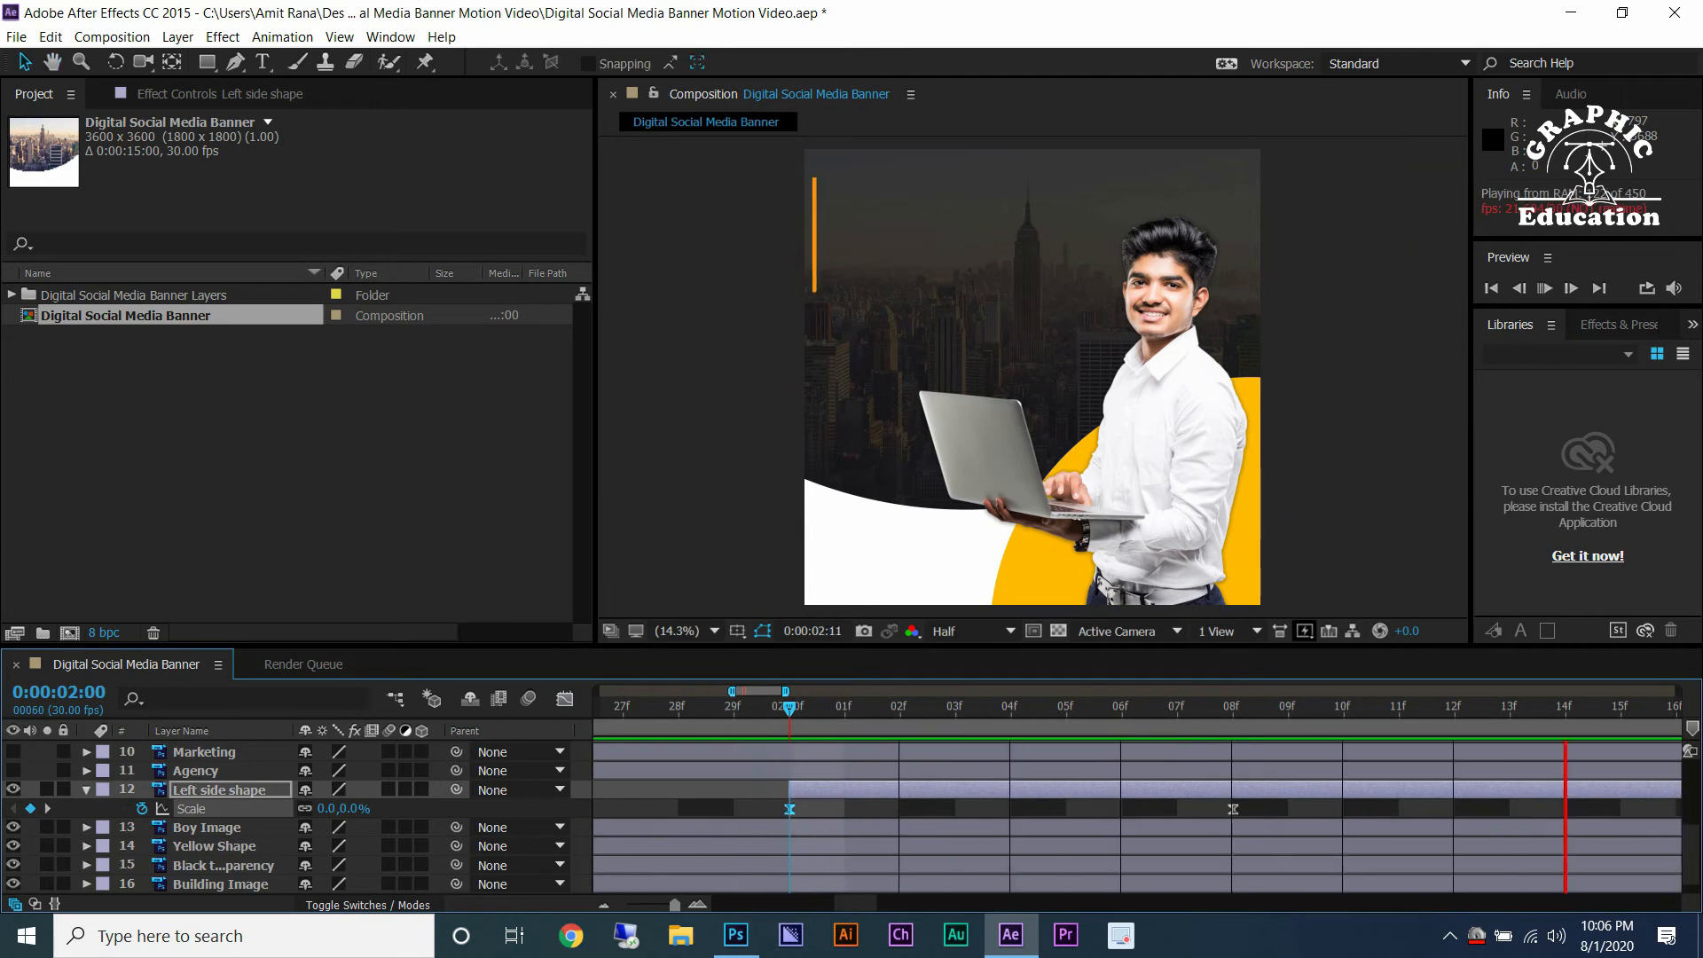
left_click_drag(1232, 809, 1343, 809)
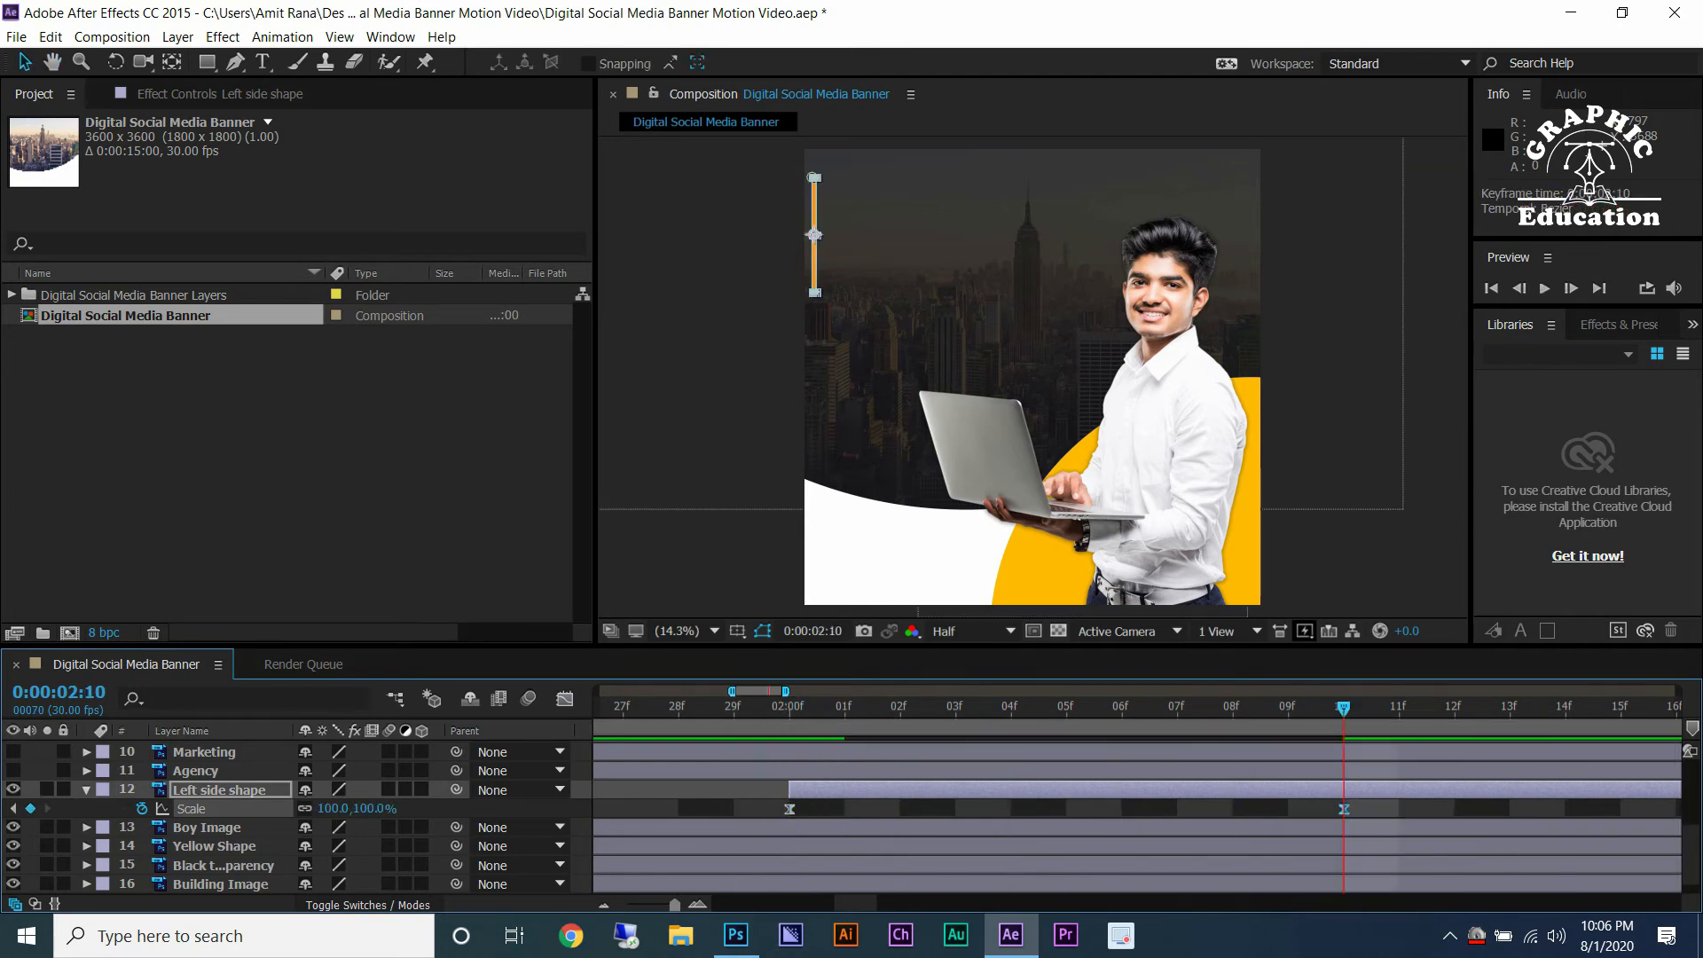
Select the Digital, Marketing and Agency layers and turn on their visibility.
left_click(197, 770)
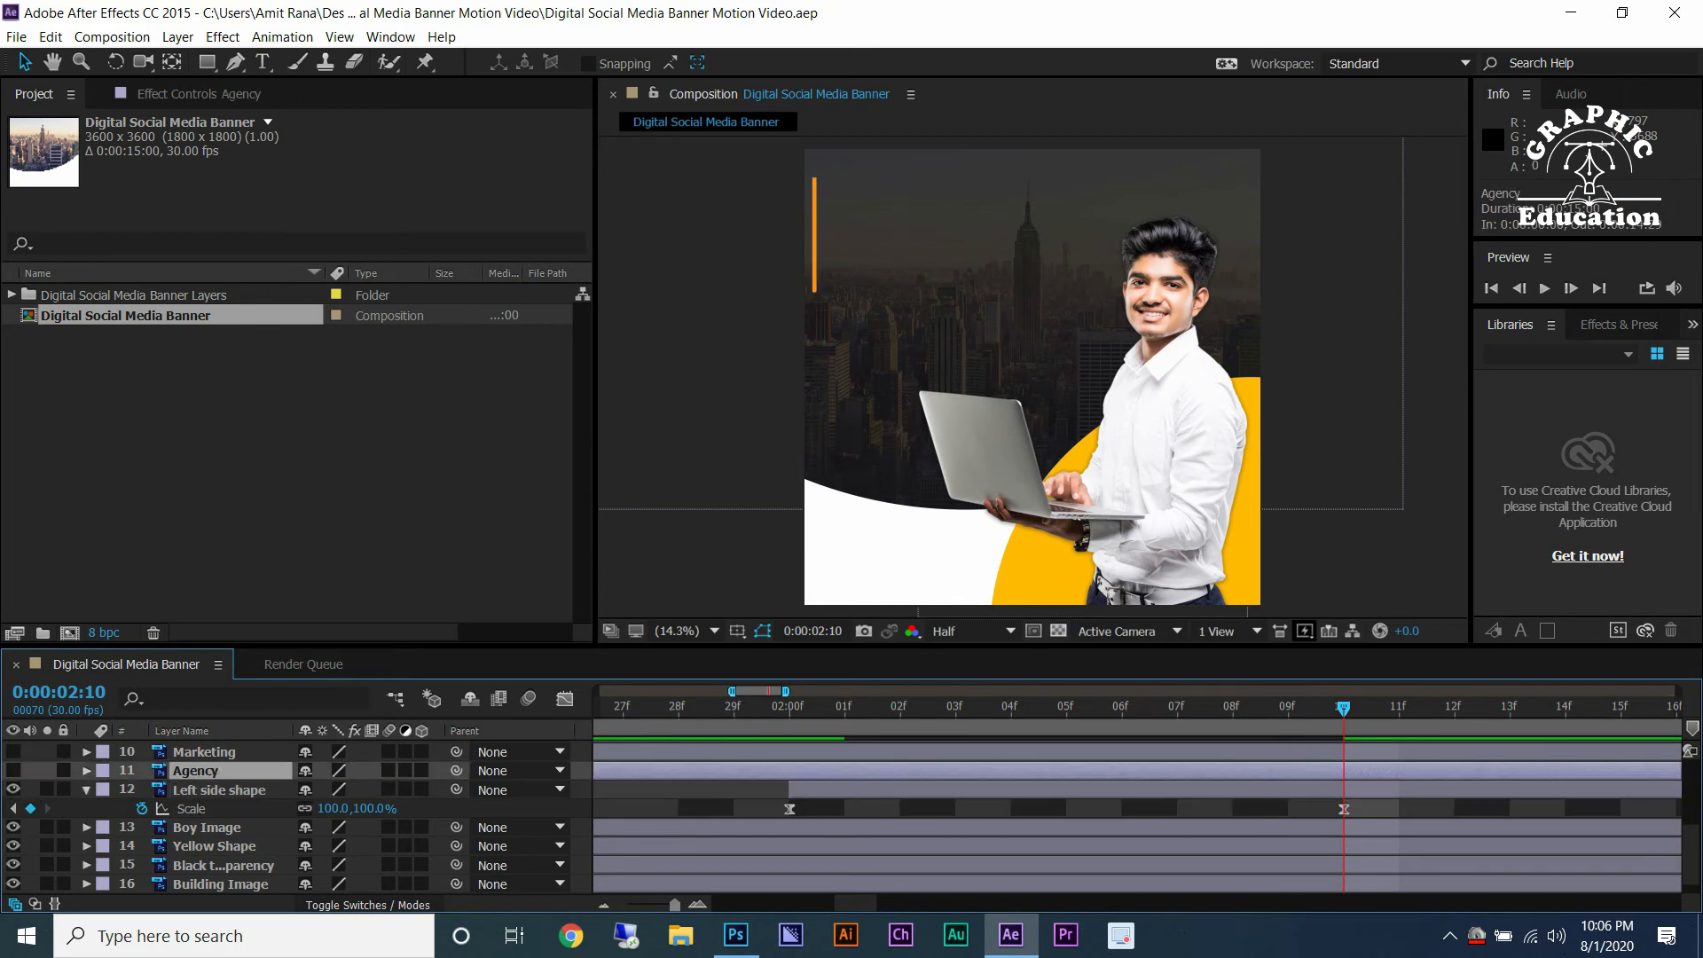
scroll(197, 771, "up", 1)
left_click(193, 790, "shift")
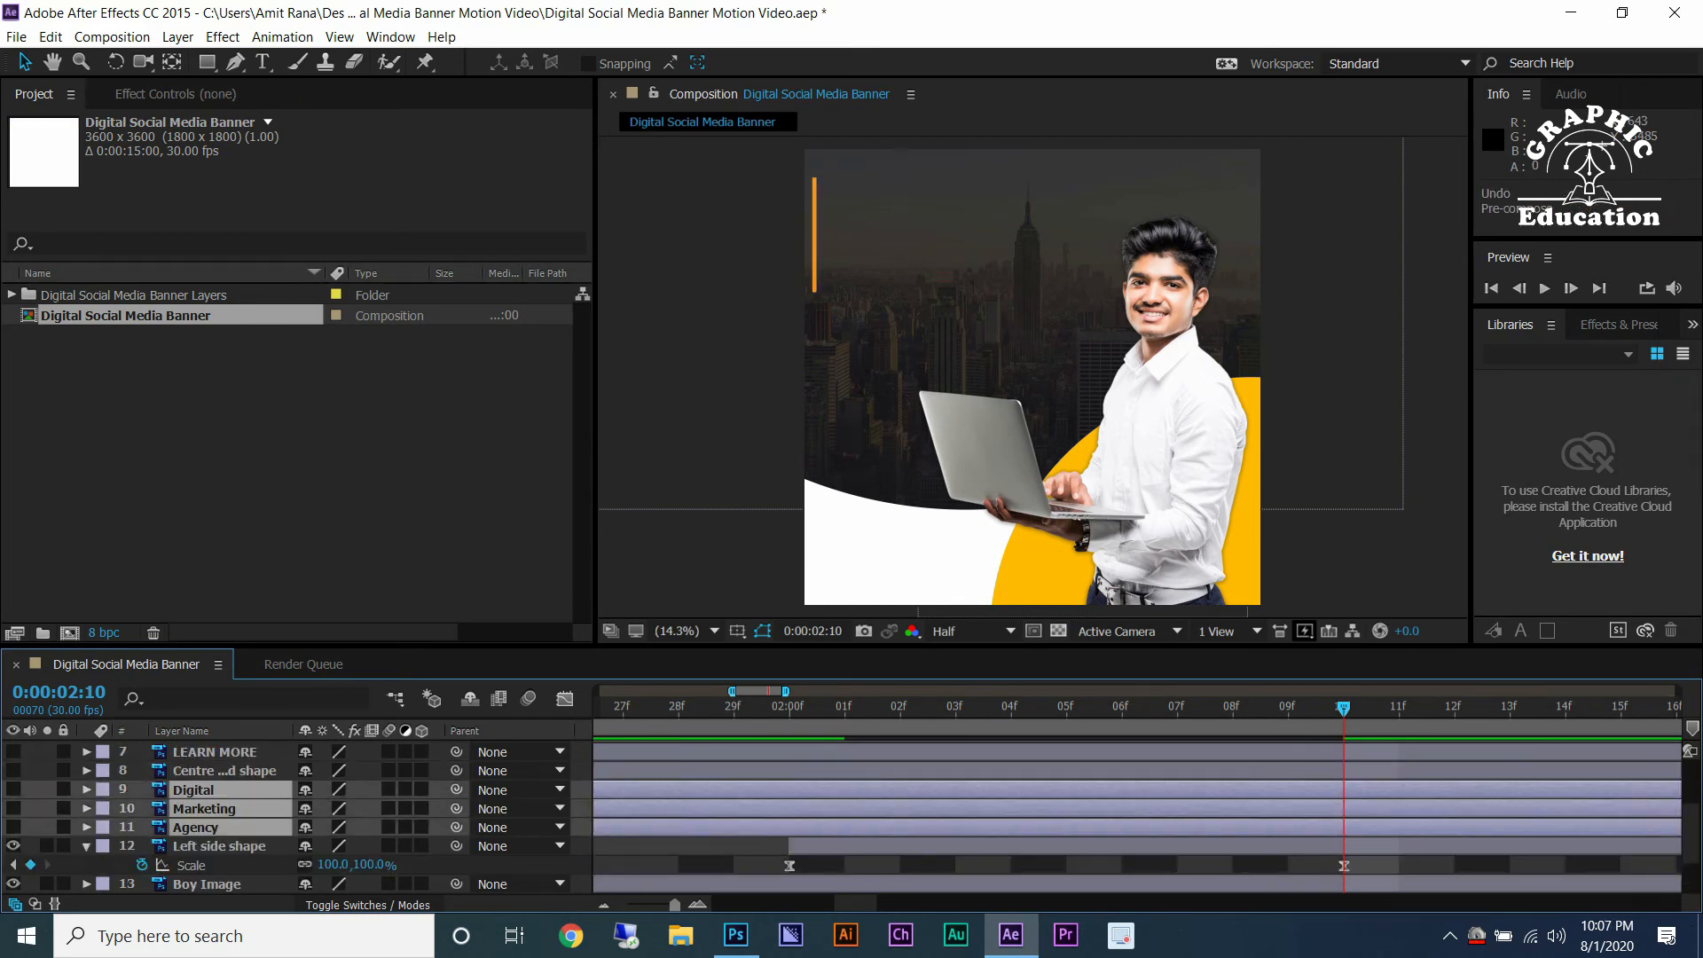
scroll(1064, 807, "down", 4)
left_click_drag(597, 808, 920, 808)
scroll(923, 808, "up", 2)
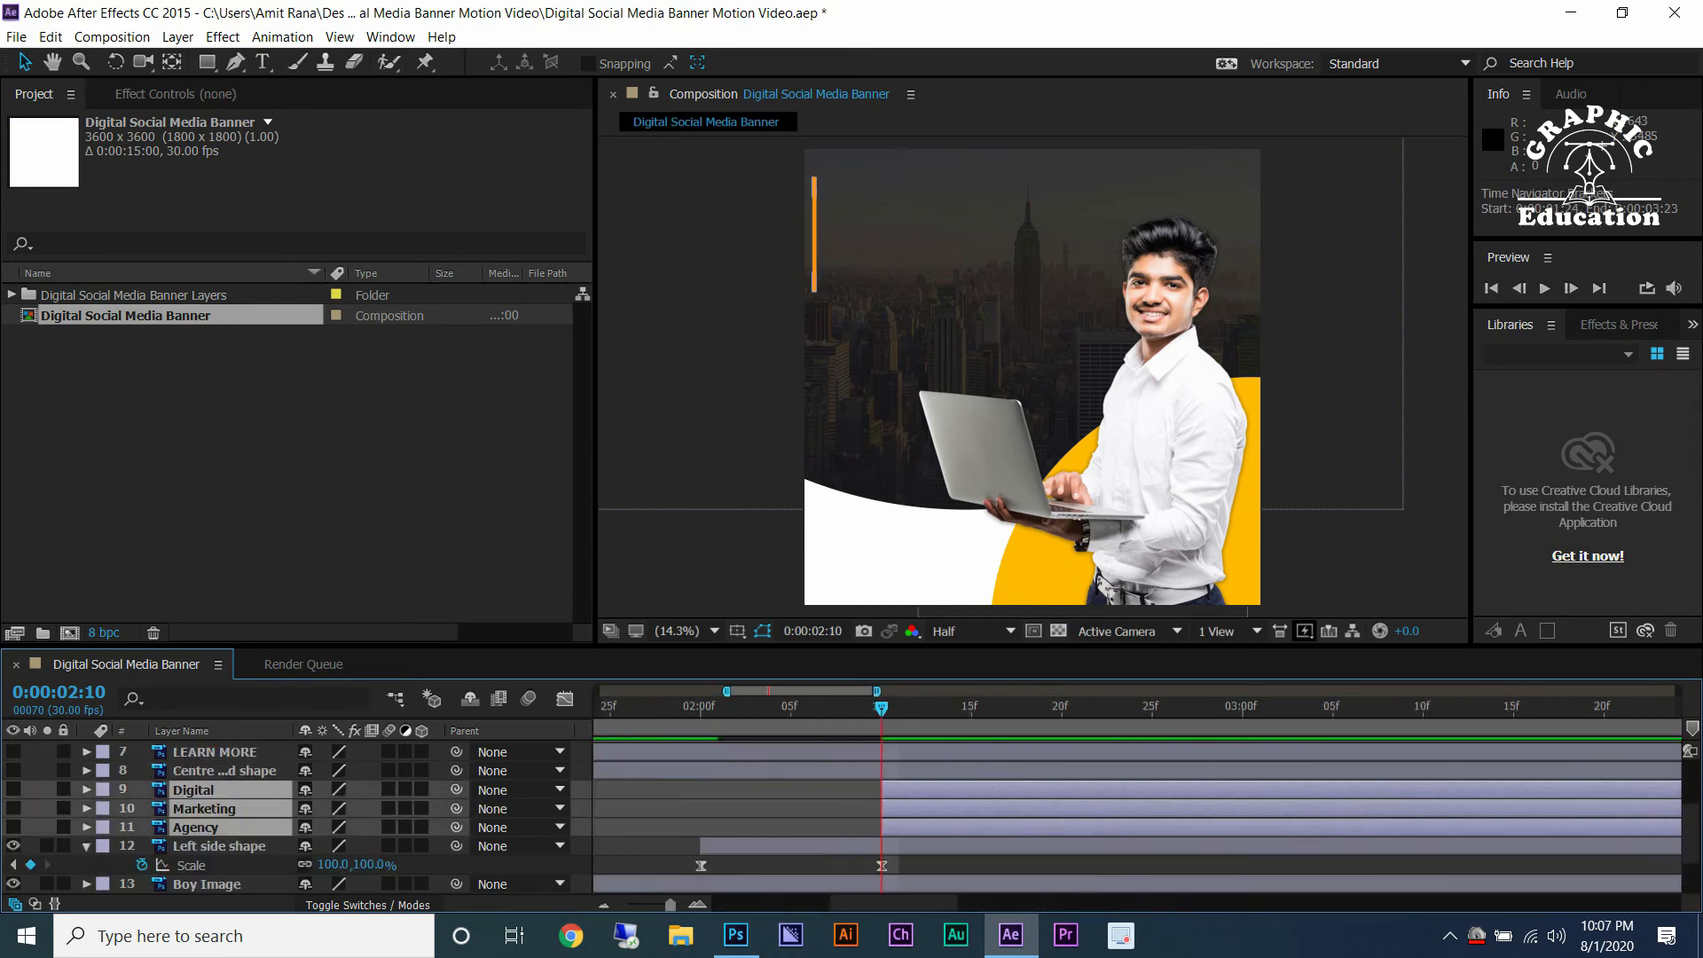
right_click(205, 789)
left_click_drag(14, 789, 14, 828)
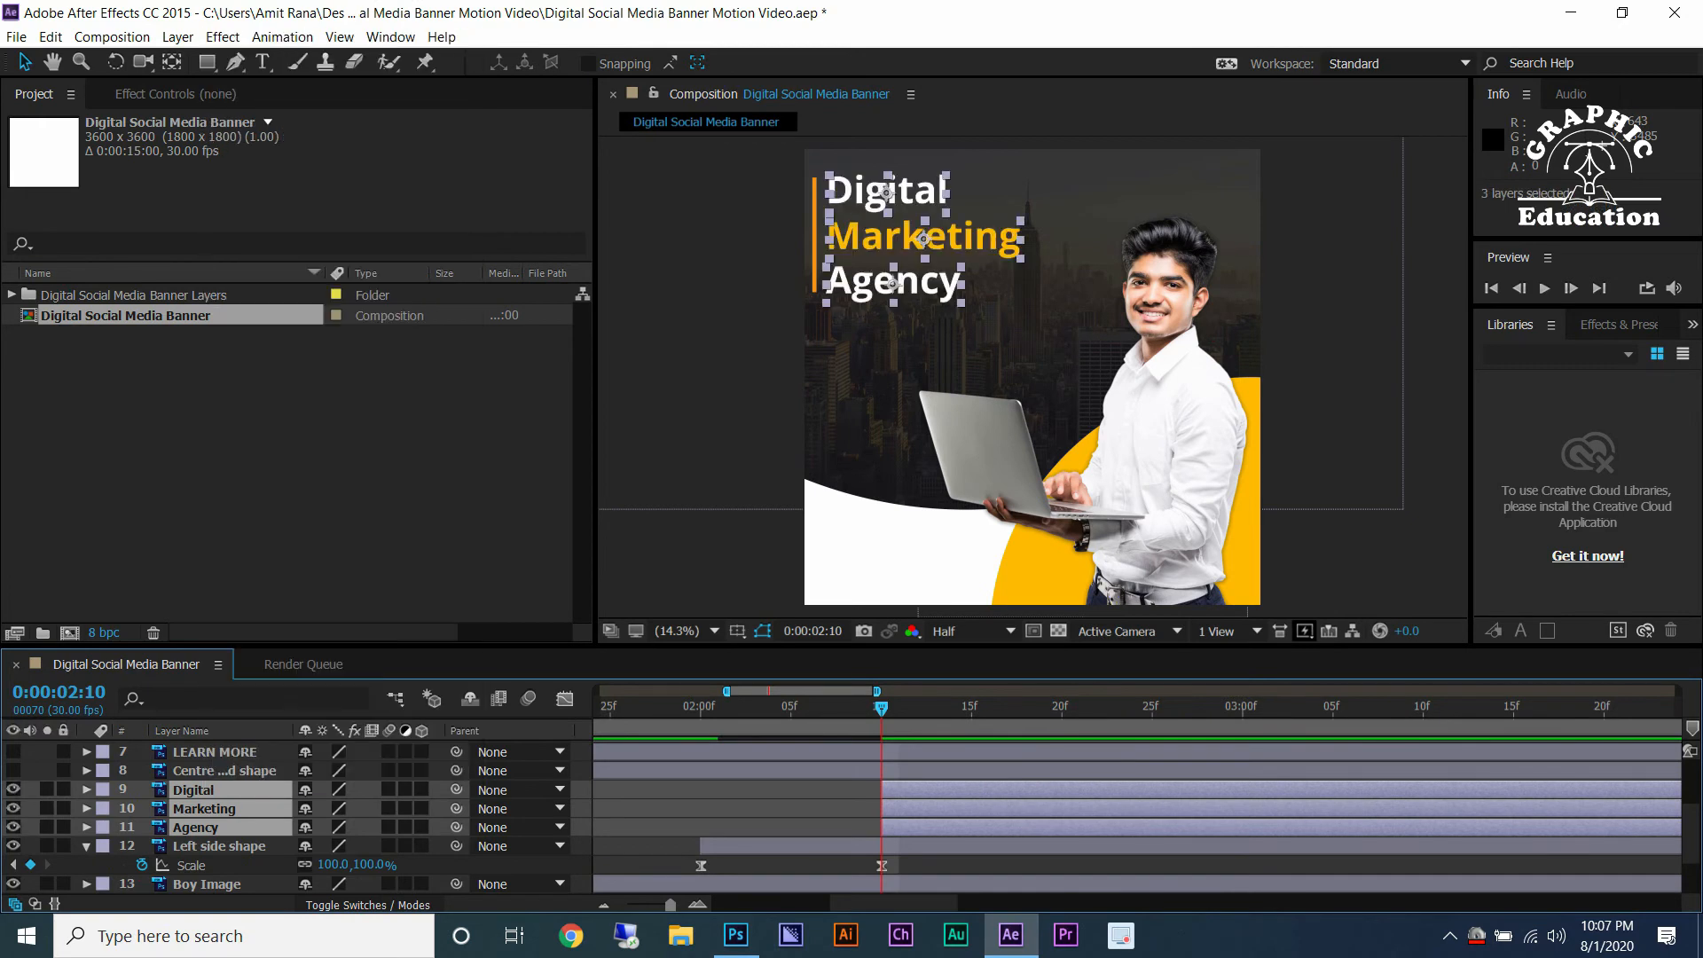
Pre-compose the three selected text layers, moving all attributes into a new composition.
right_click(202, 783)
left_click(277, 608)
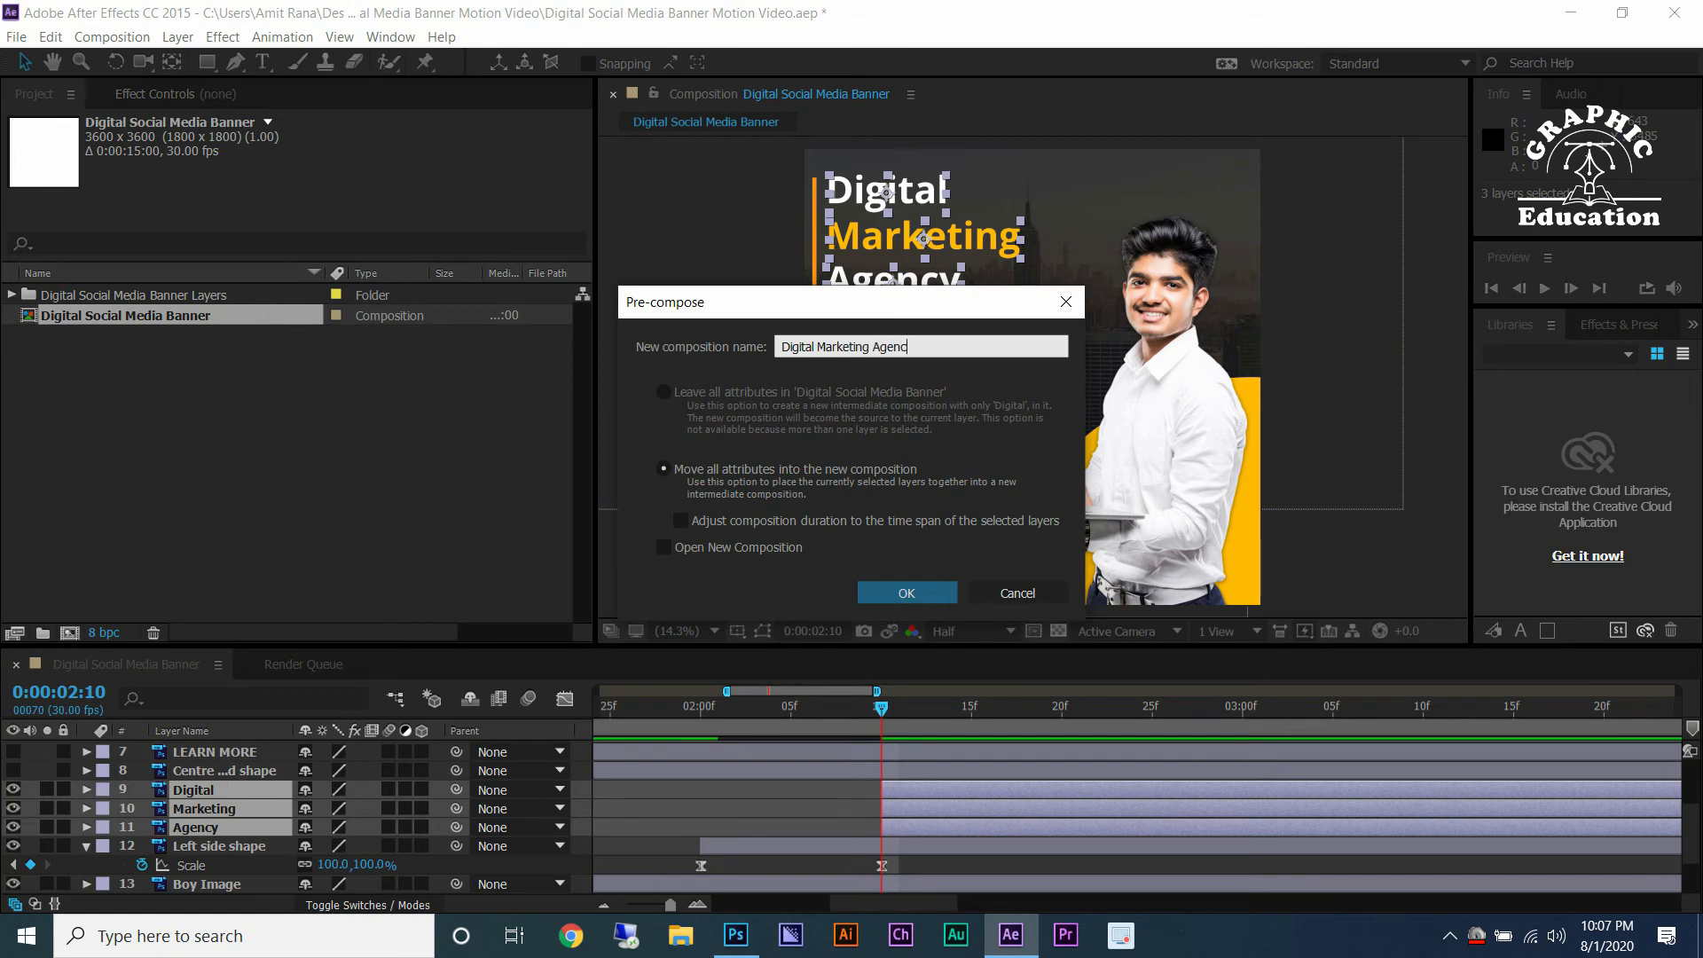
key("Return")
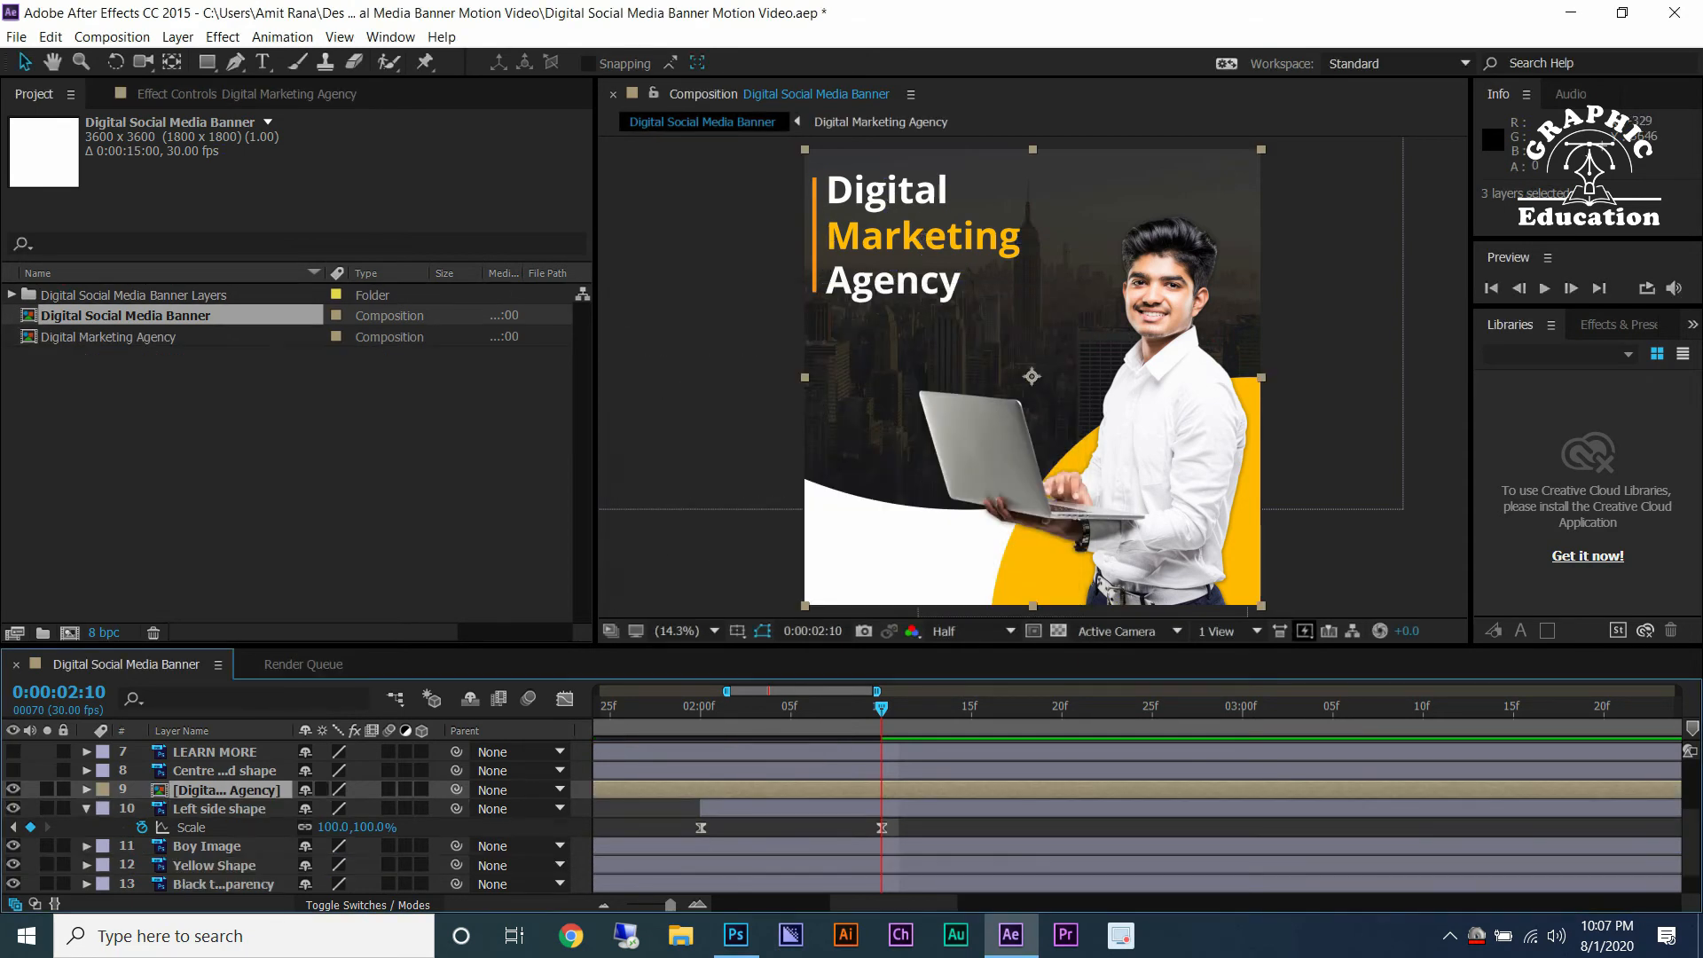
Open the Digital Marketing Agency composition and set its width to 1600 px.
double_click(221, 789)
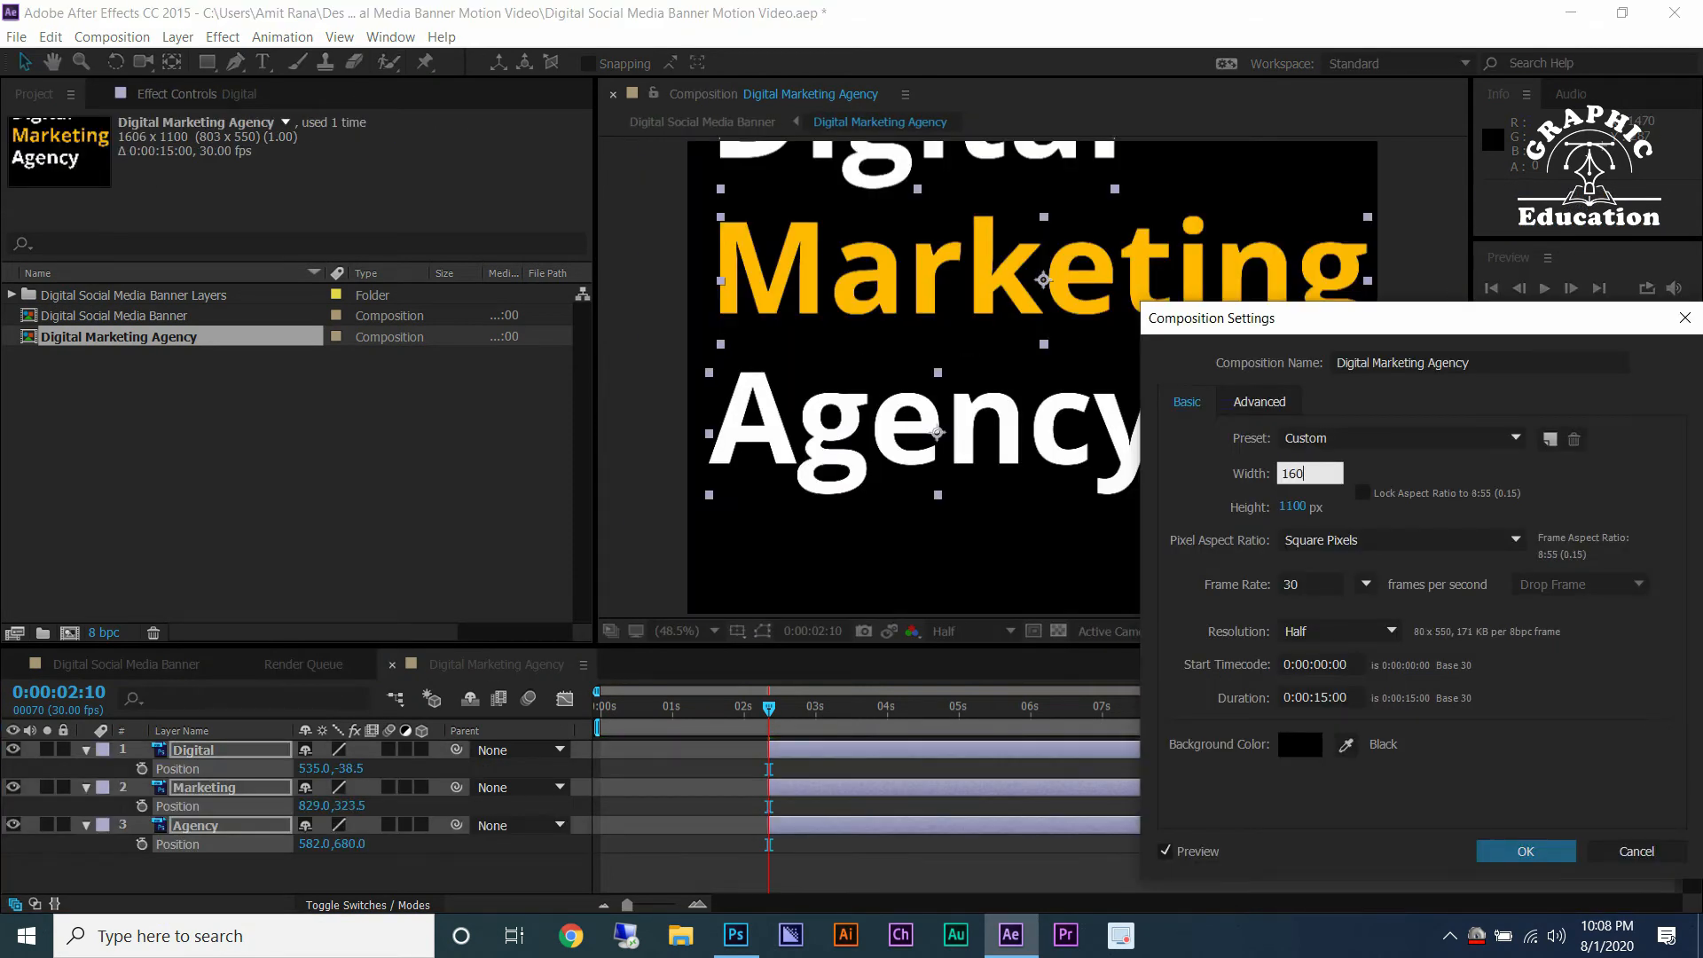
key("Tab")
key("Return")
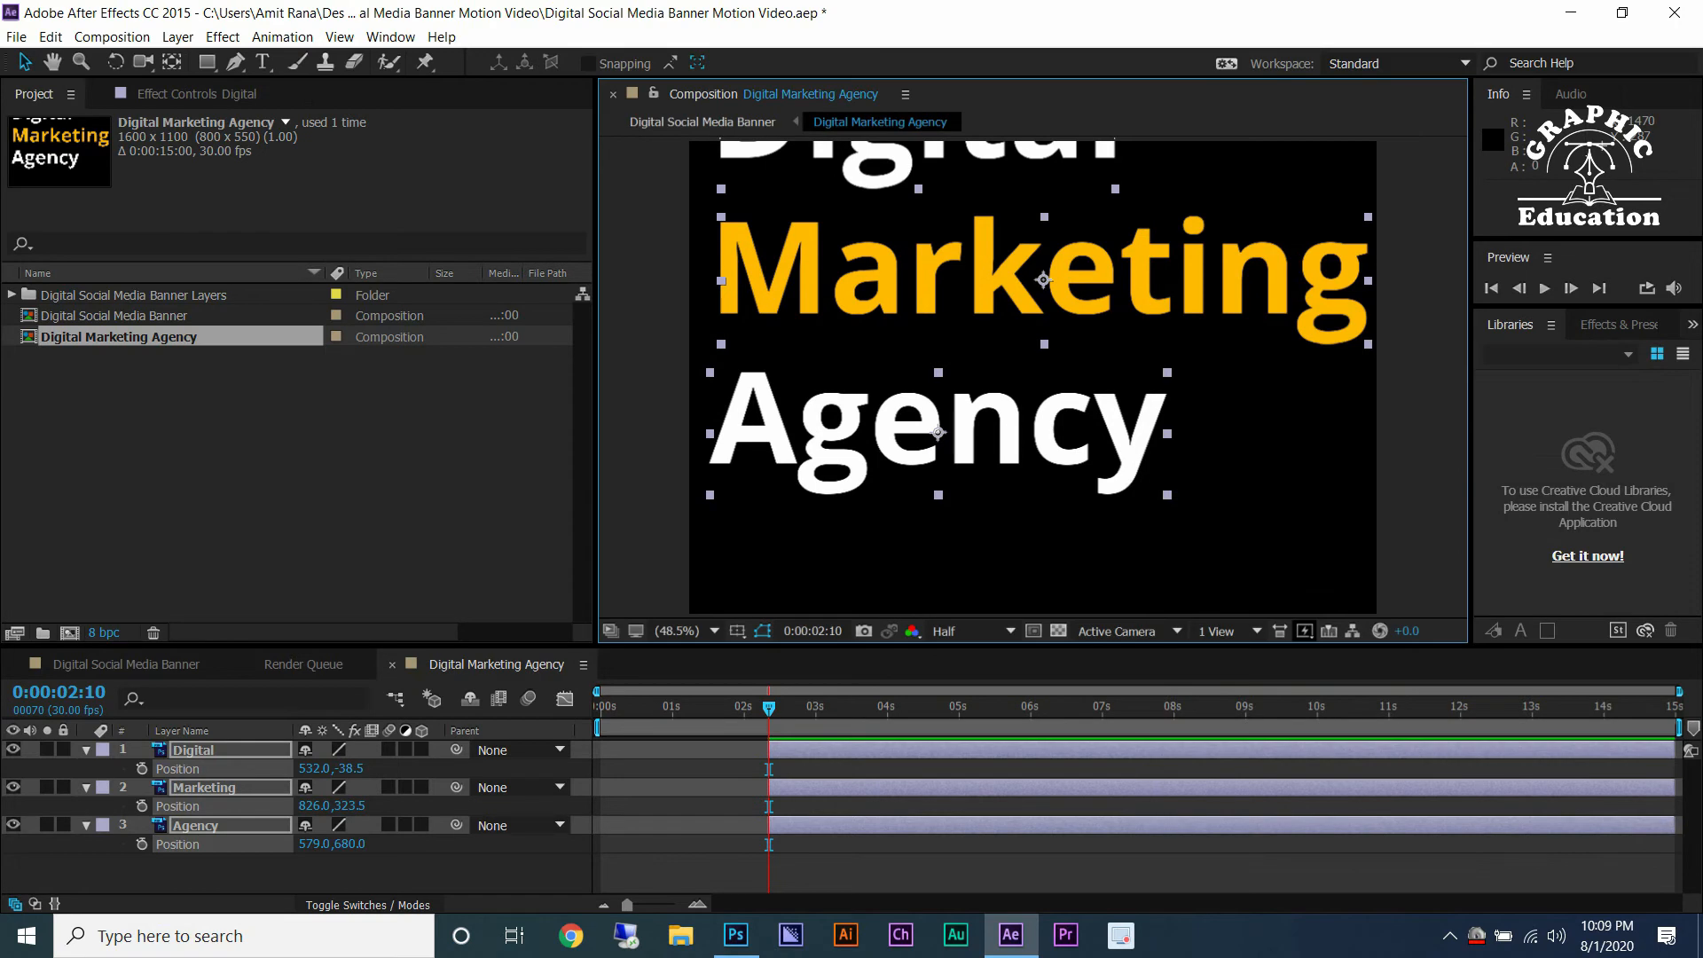
Move the three text layers down so they fit inside the composition frame.
left_click_drag(845, 403, 827, 493)
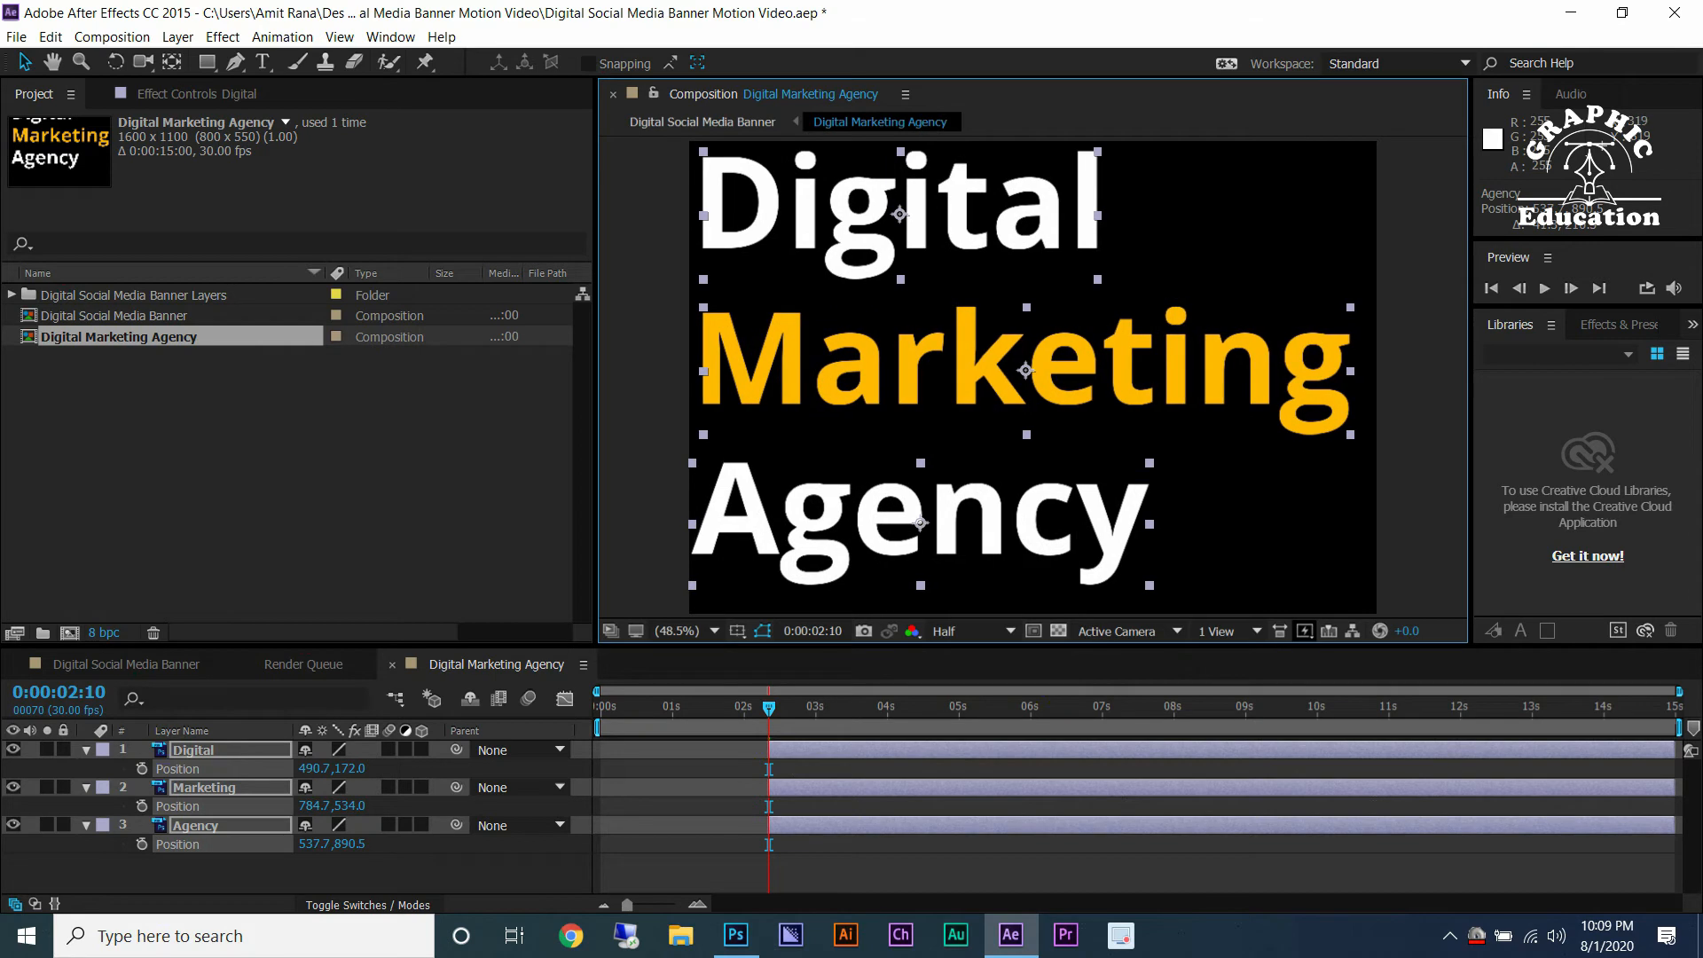
left_click(232, 873)
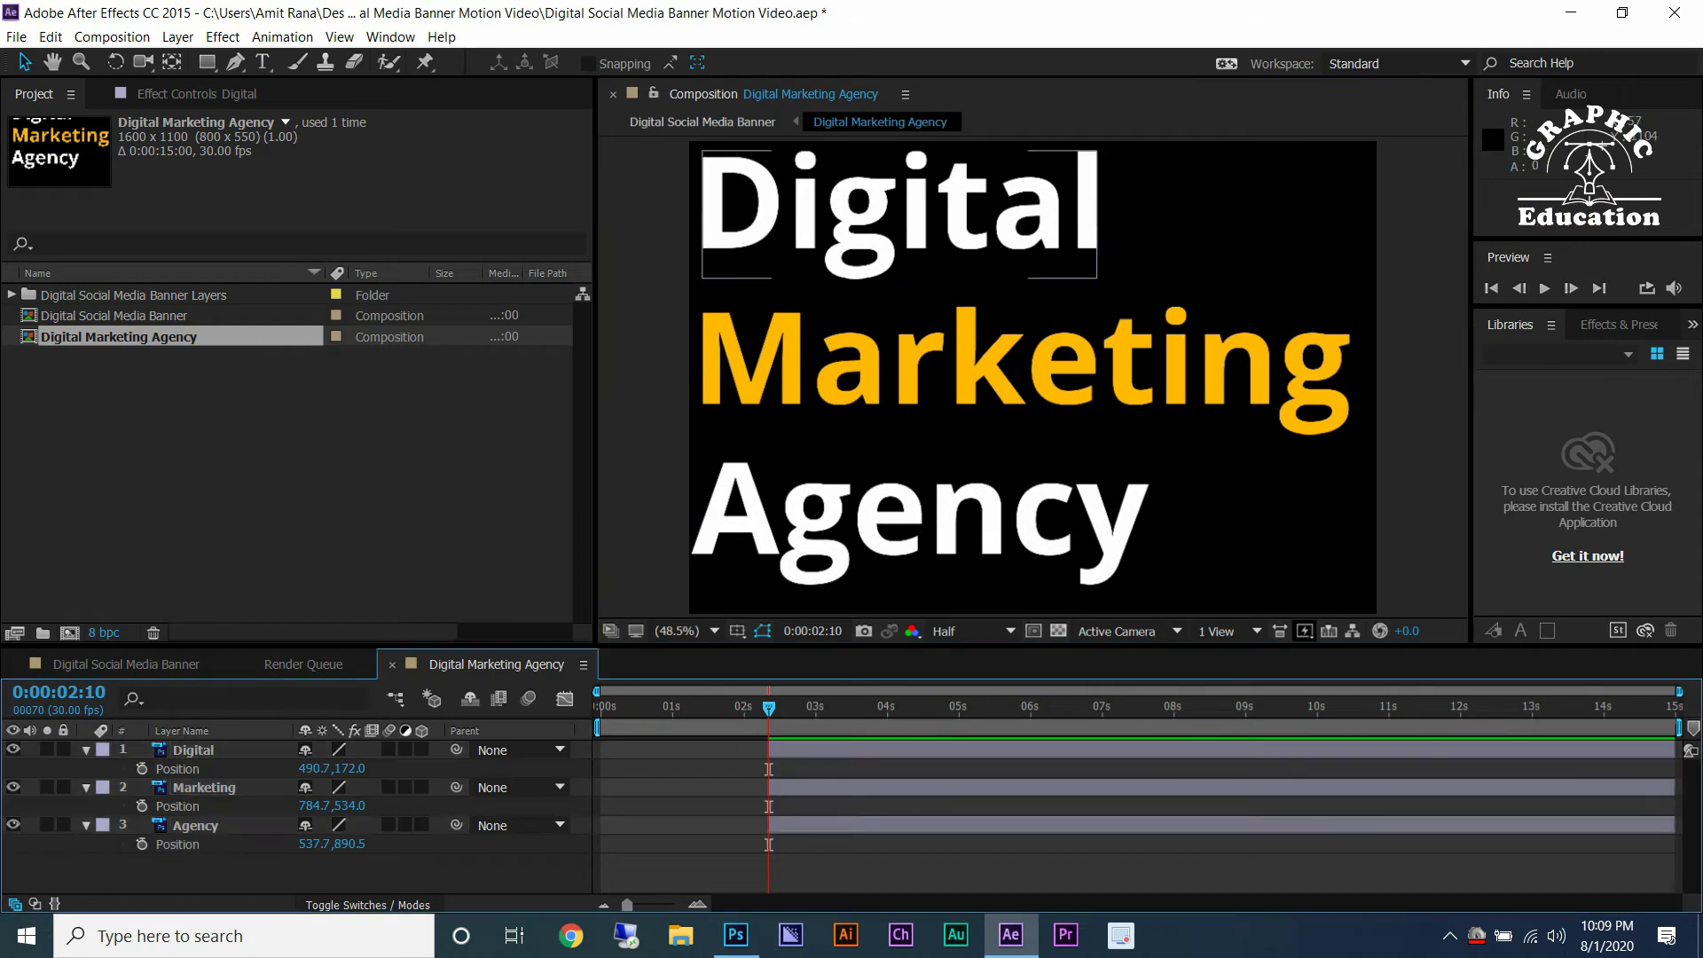
Add eased Position keyframes to all three text layers at 0:00:02:10.
left_click(193, 750)
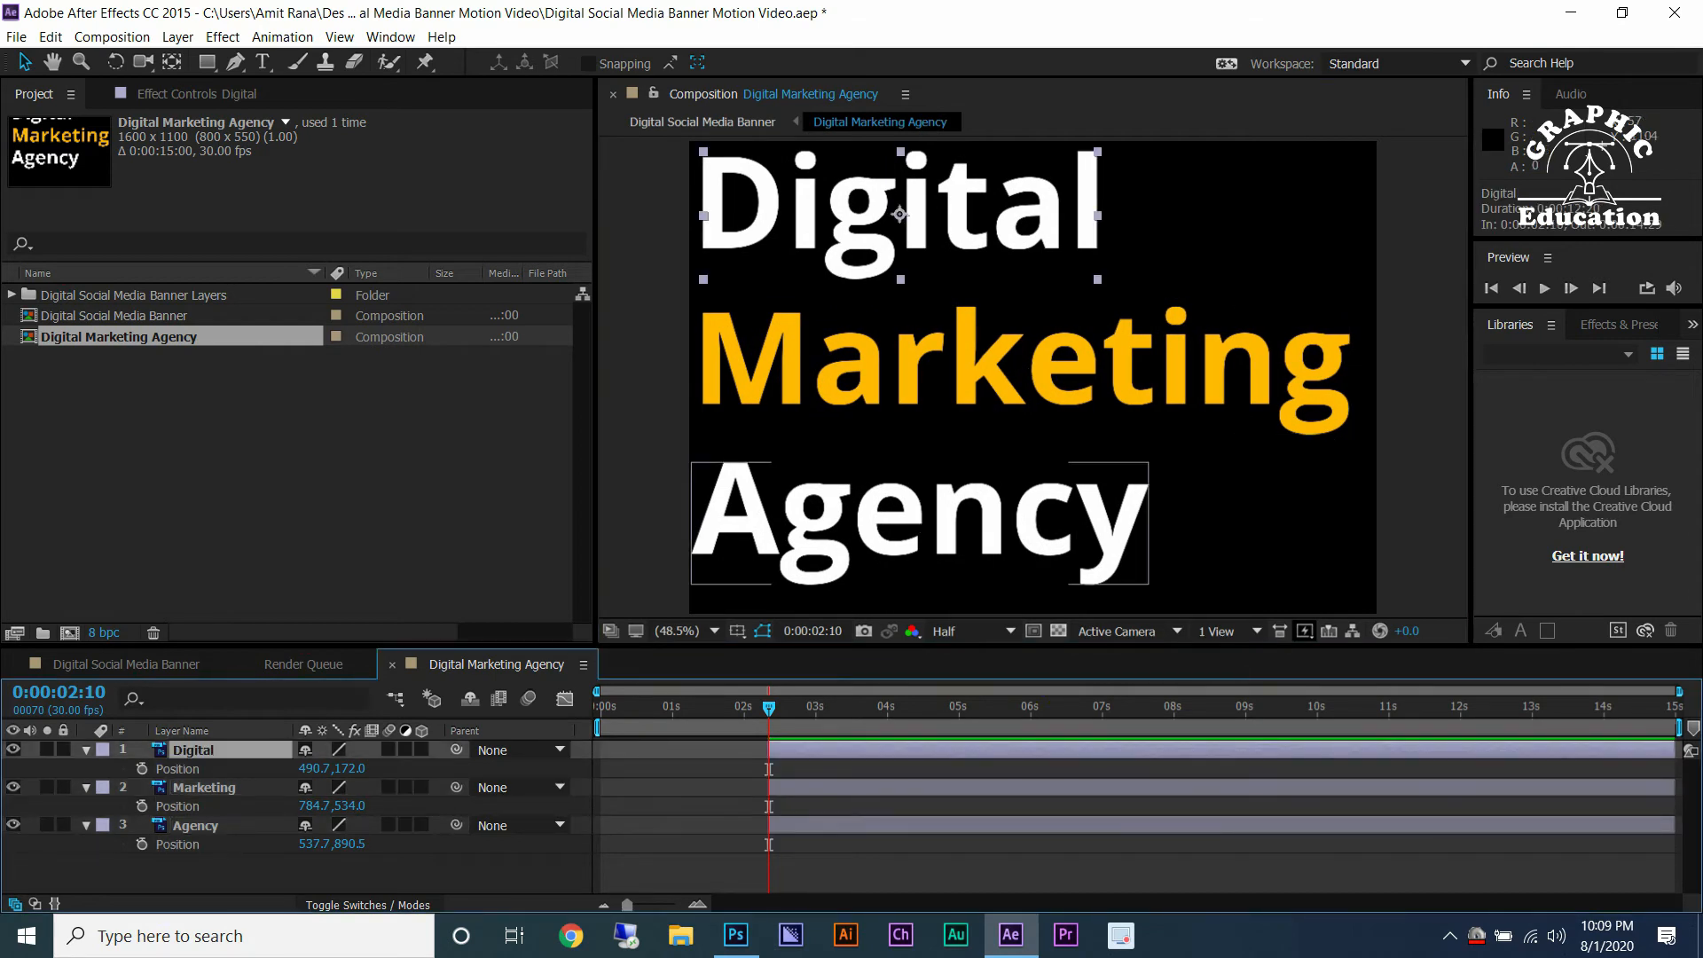
key("ctrl+a")
left_click(232, 873)
left_click(194, 750)
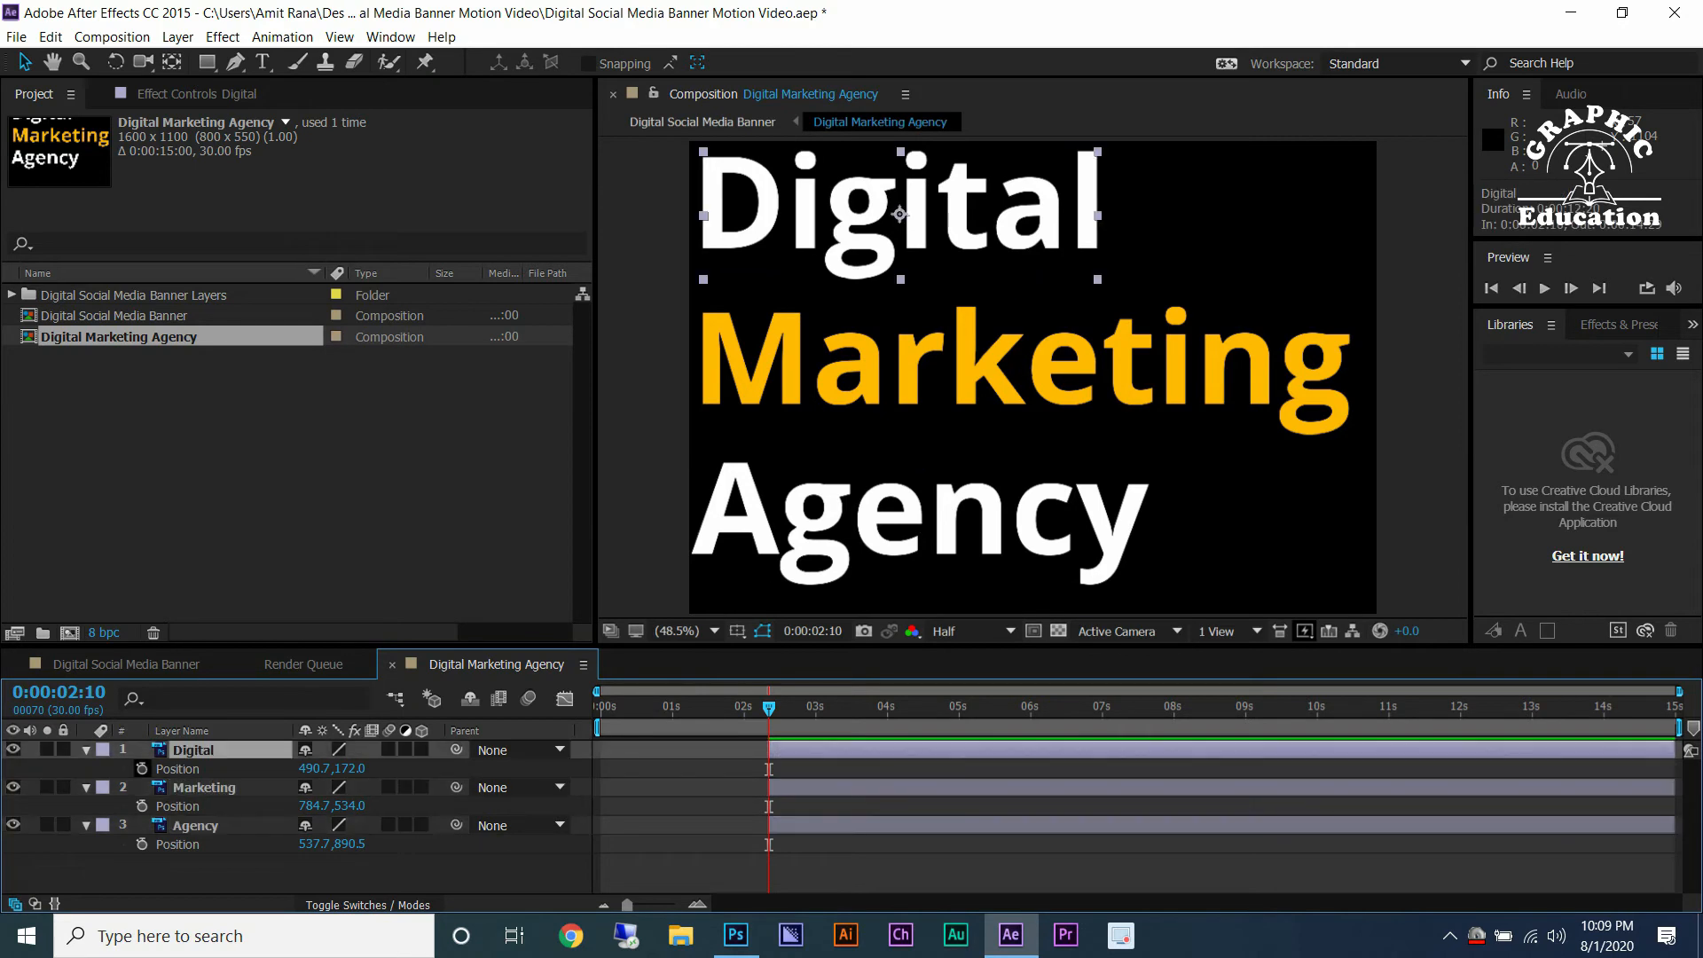
key("ctrl+a")
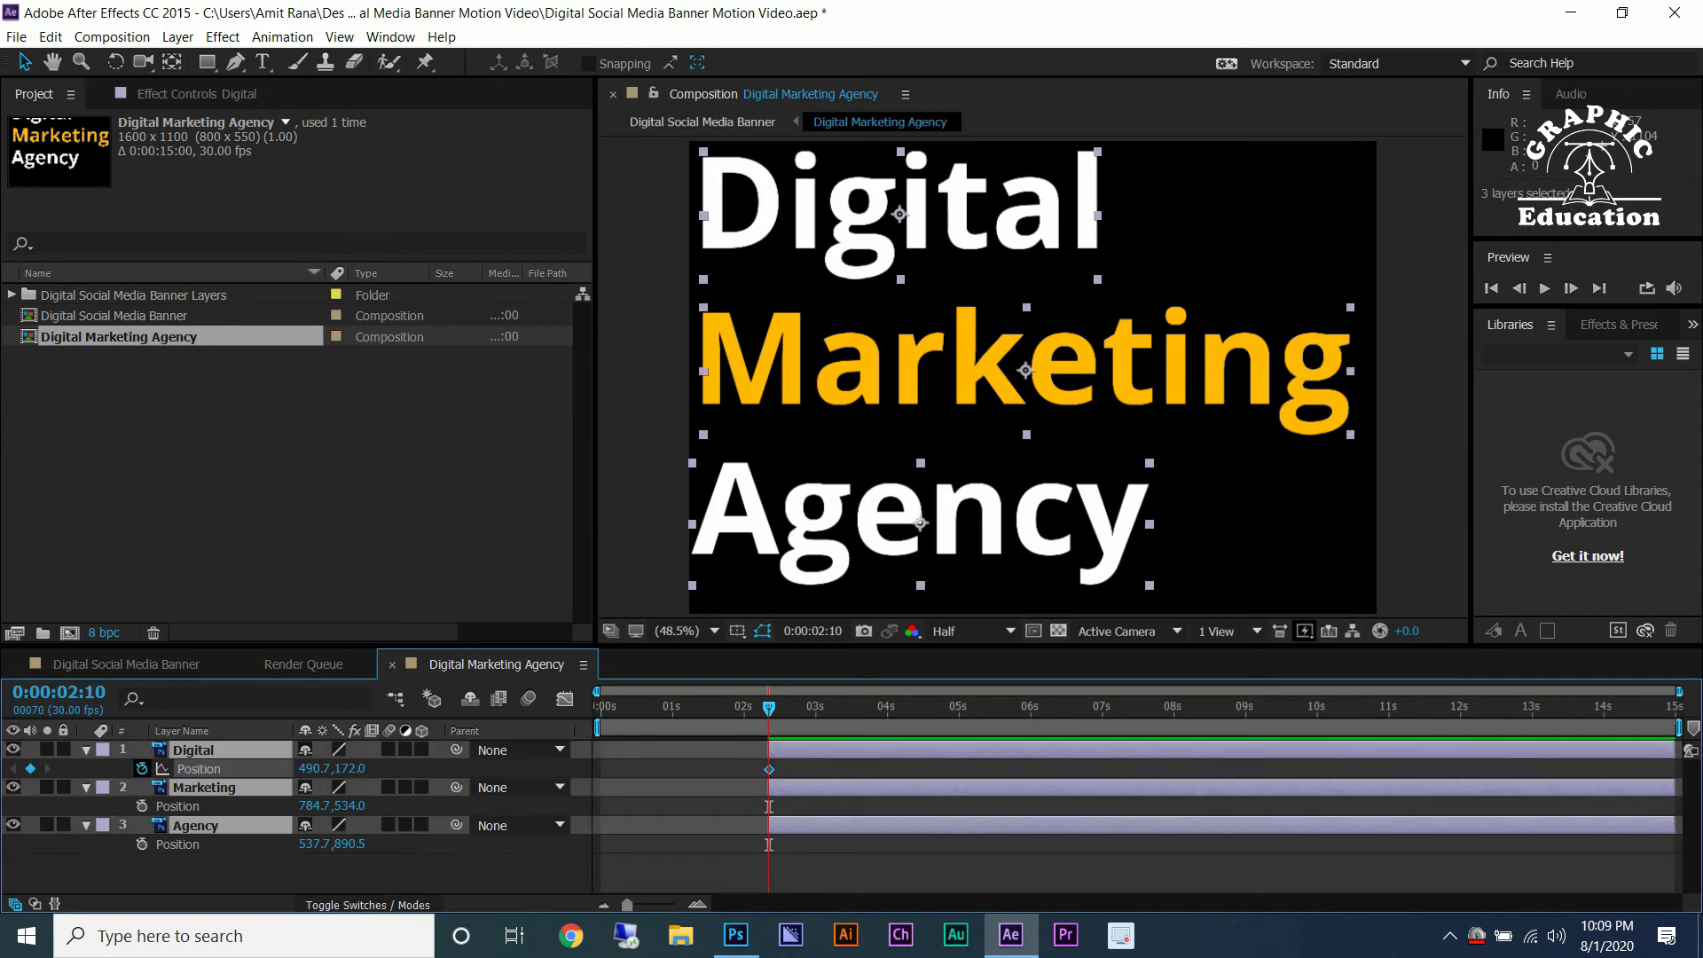
right_click(768, 769)
mouse_move(913, 750)
left_click(1046, 795)
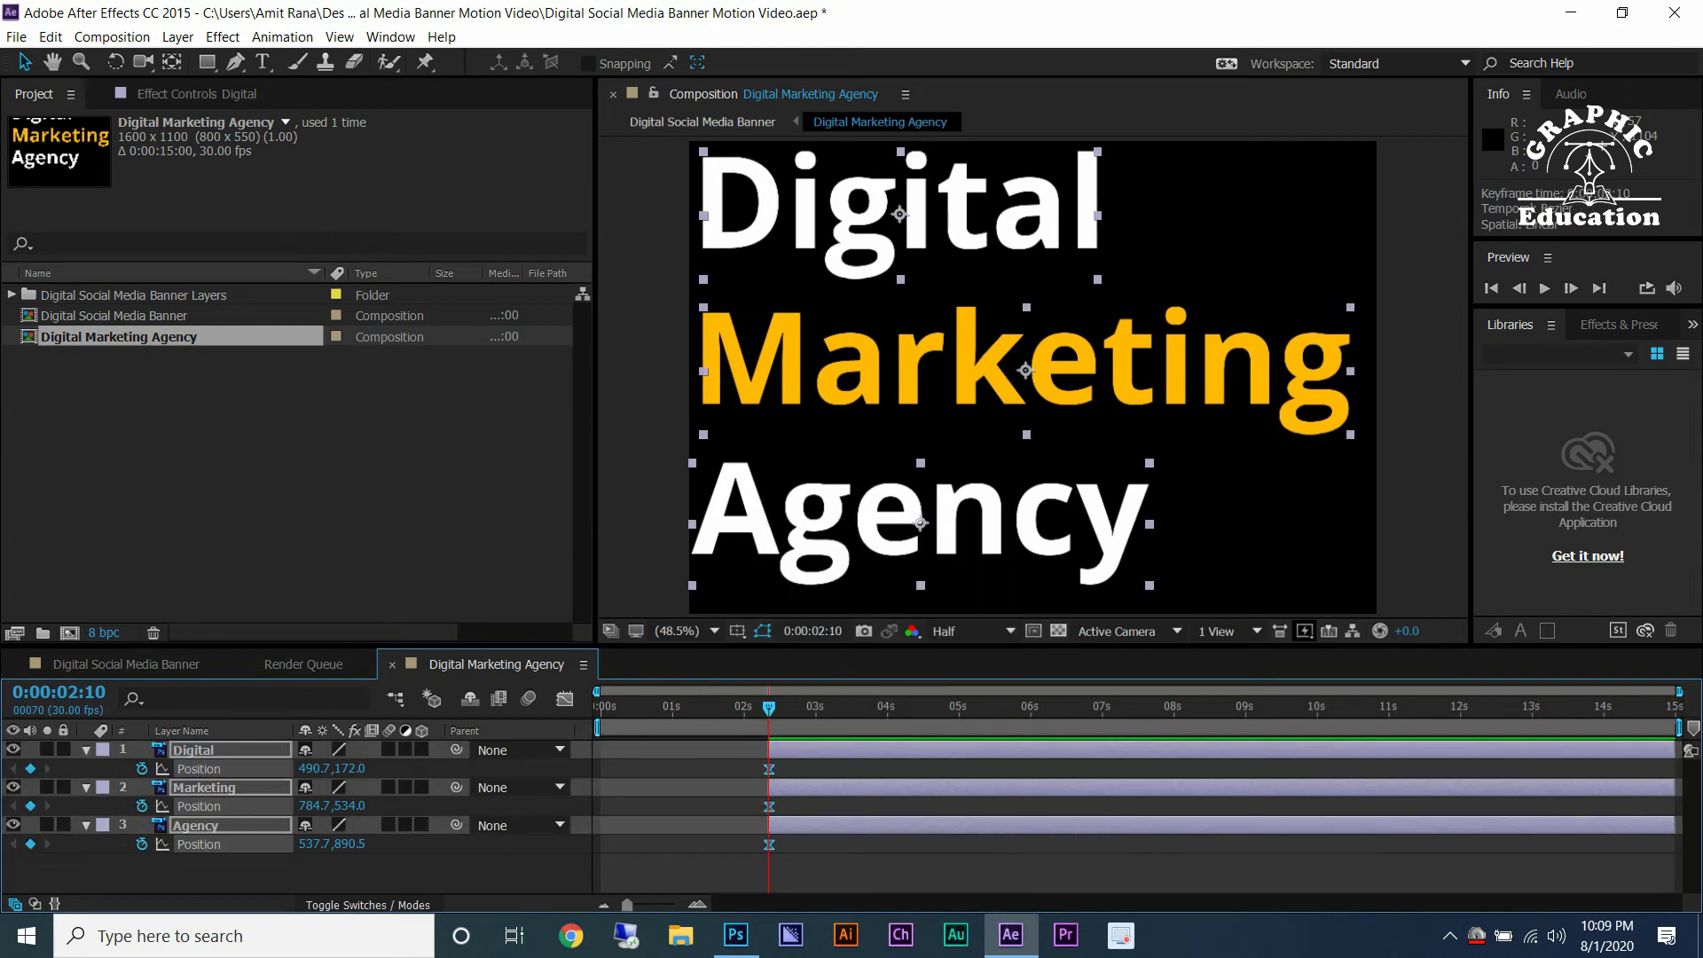
At 0:00:02:10, drag the Digital, Marketing and Agency text layers off the composition's left edge.
scroll(774, 709, "up", 2)
left_click_drag(774, 709, 852, 708)
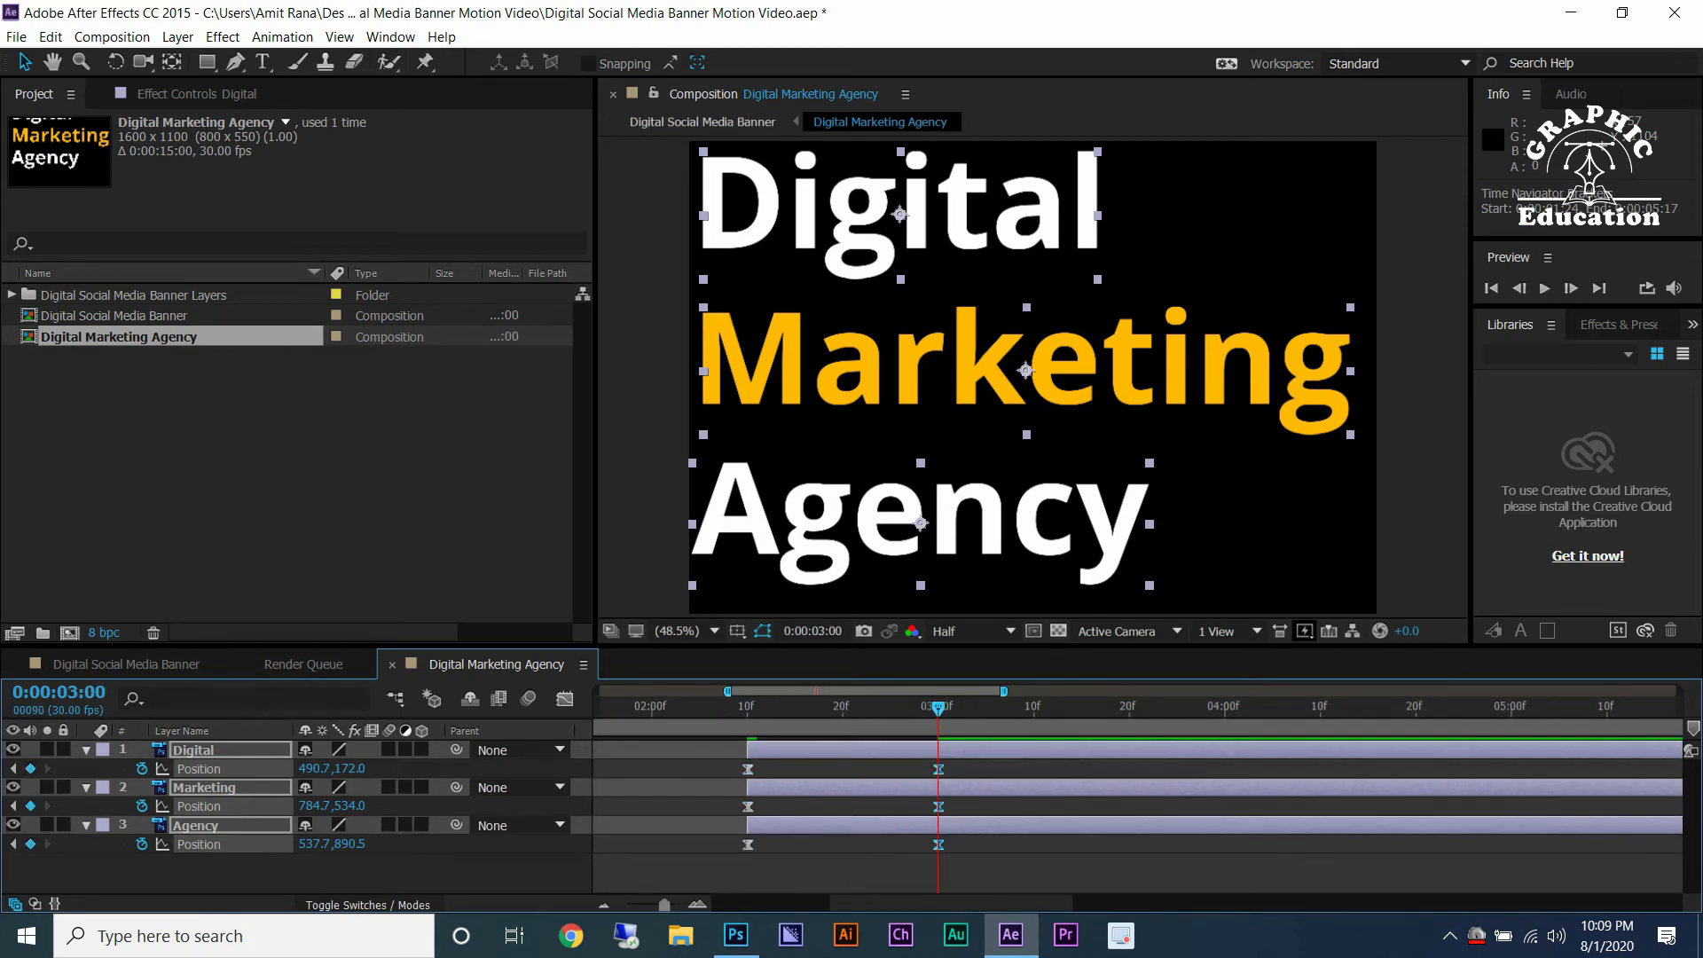
left_click(785, 872)
left_click(748, 769)
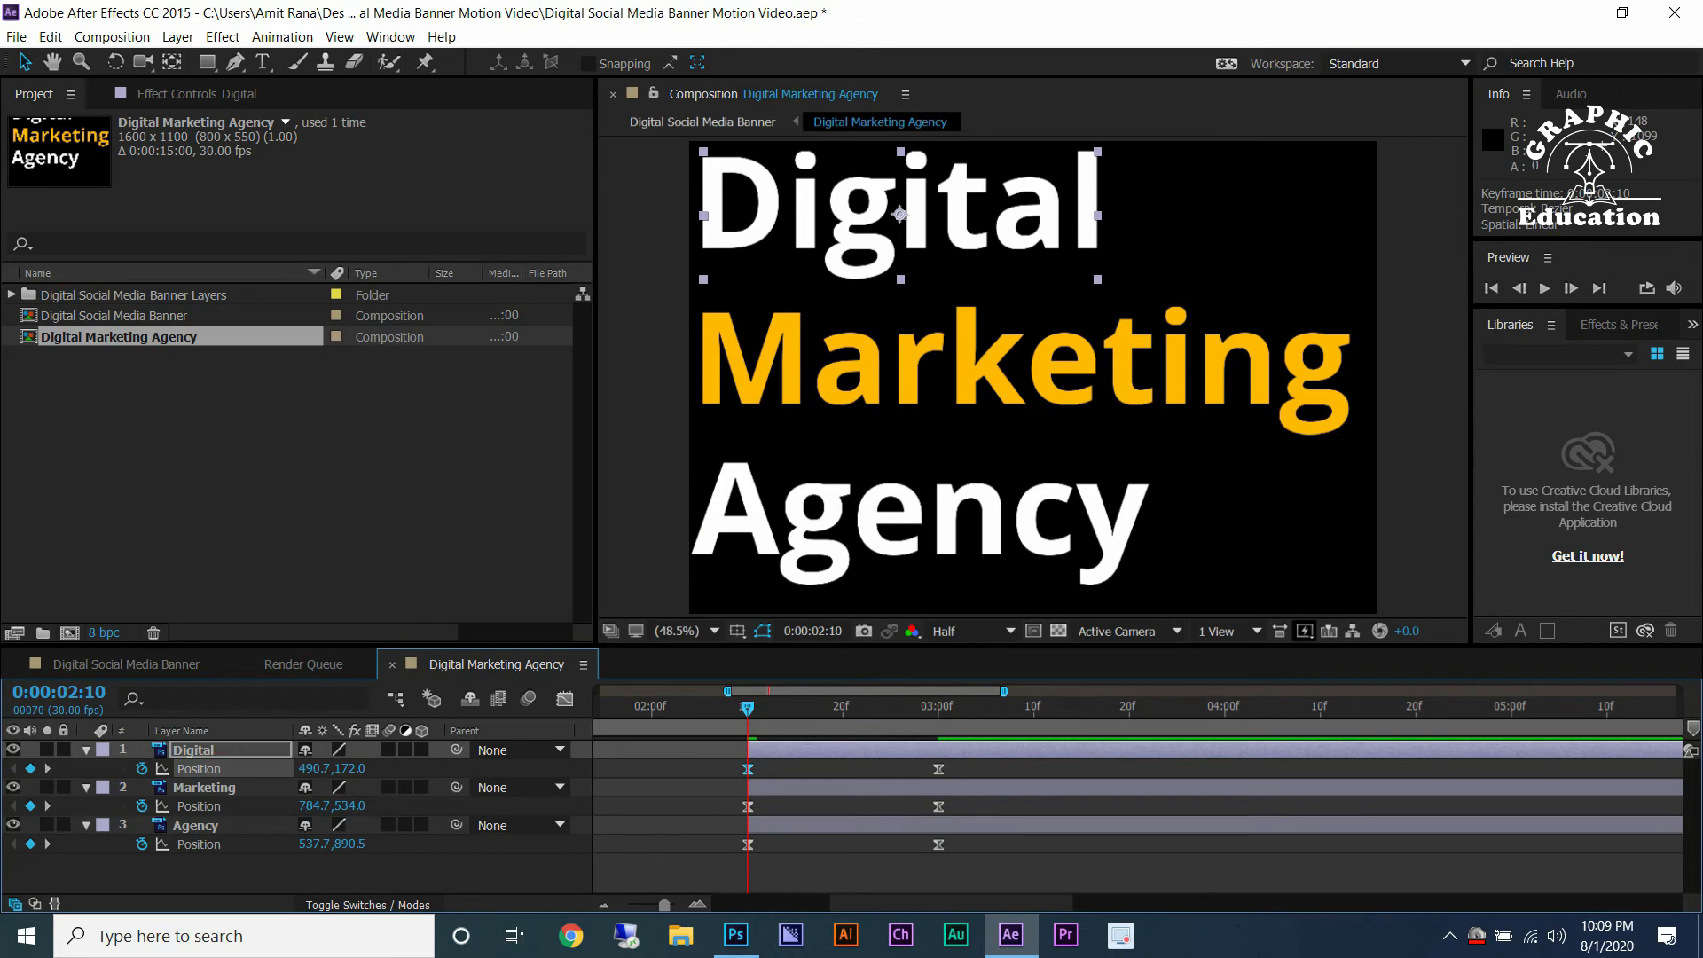
left_click_drag(900, 222, 798, 222)
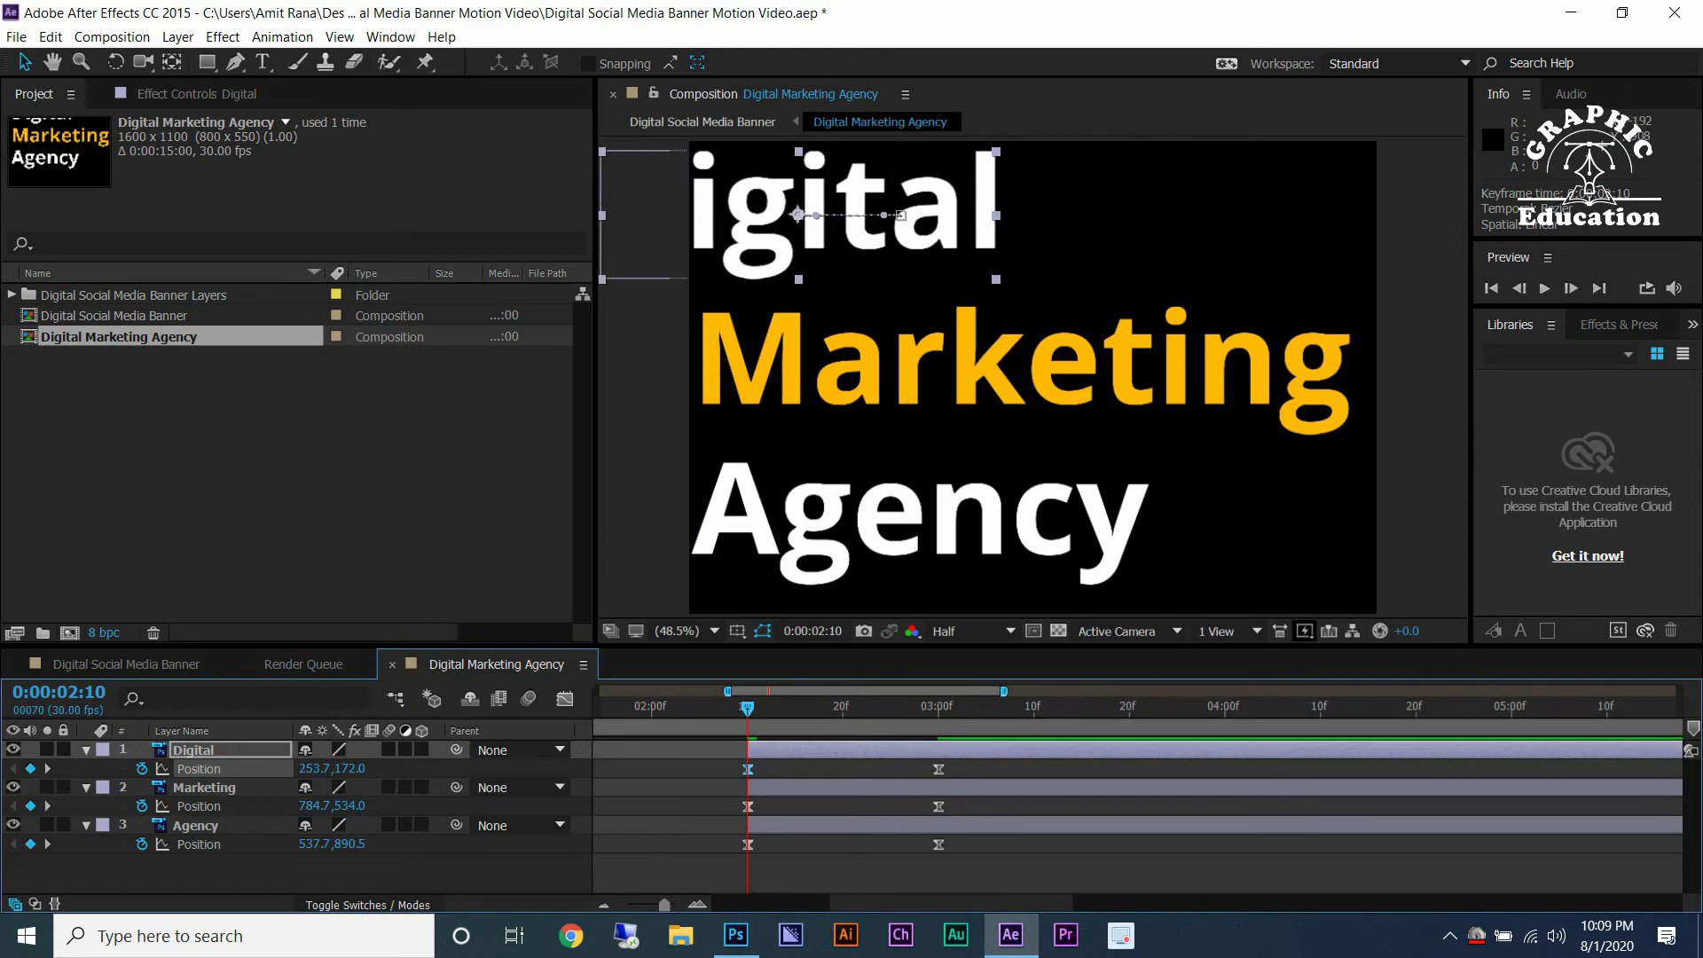
left_click_drag(937, 217, 617, 218)
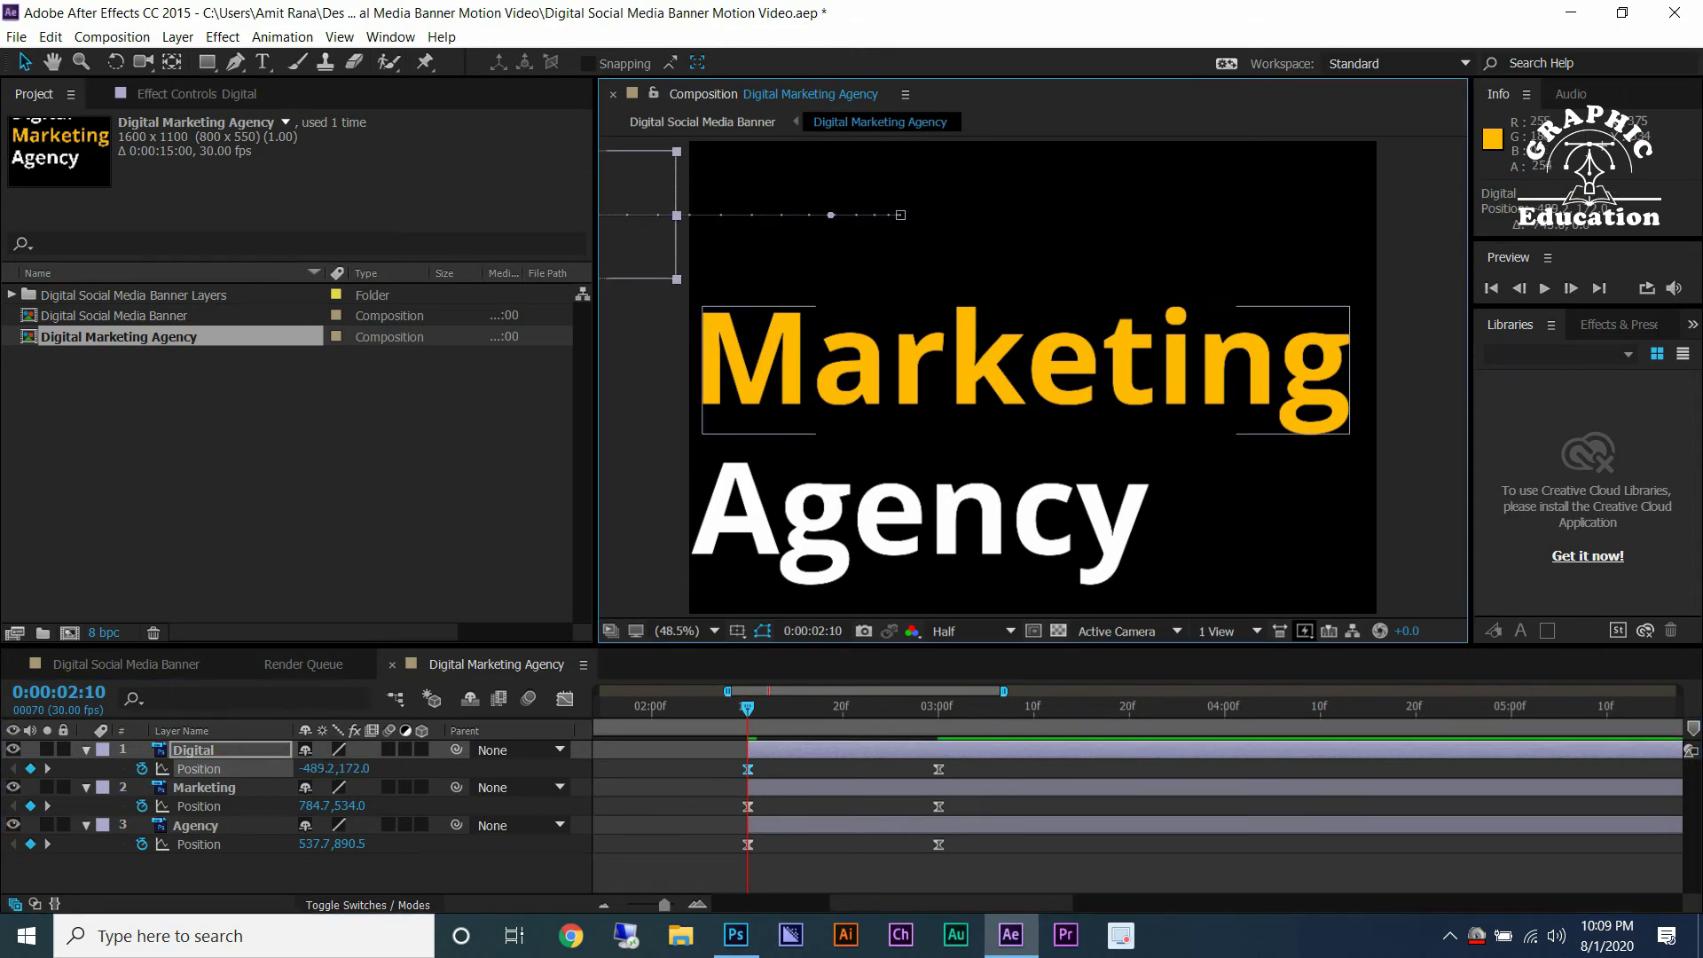
left_click_drag(1325, 368, 649, 368)
left_click_drag(1050, 502, 574, 503)
Stagger the slide-ins by moving Marketing's Position keyframes later and Agency's to start at 0:00:04:10.
left_click(747, 806)
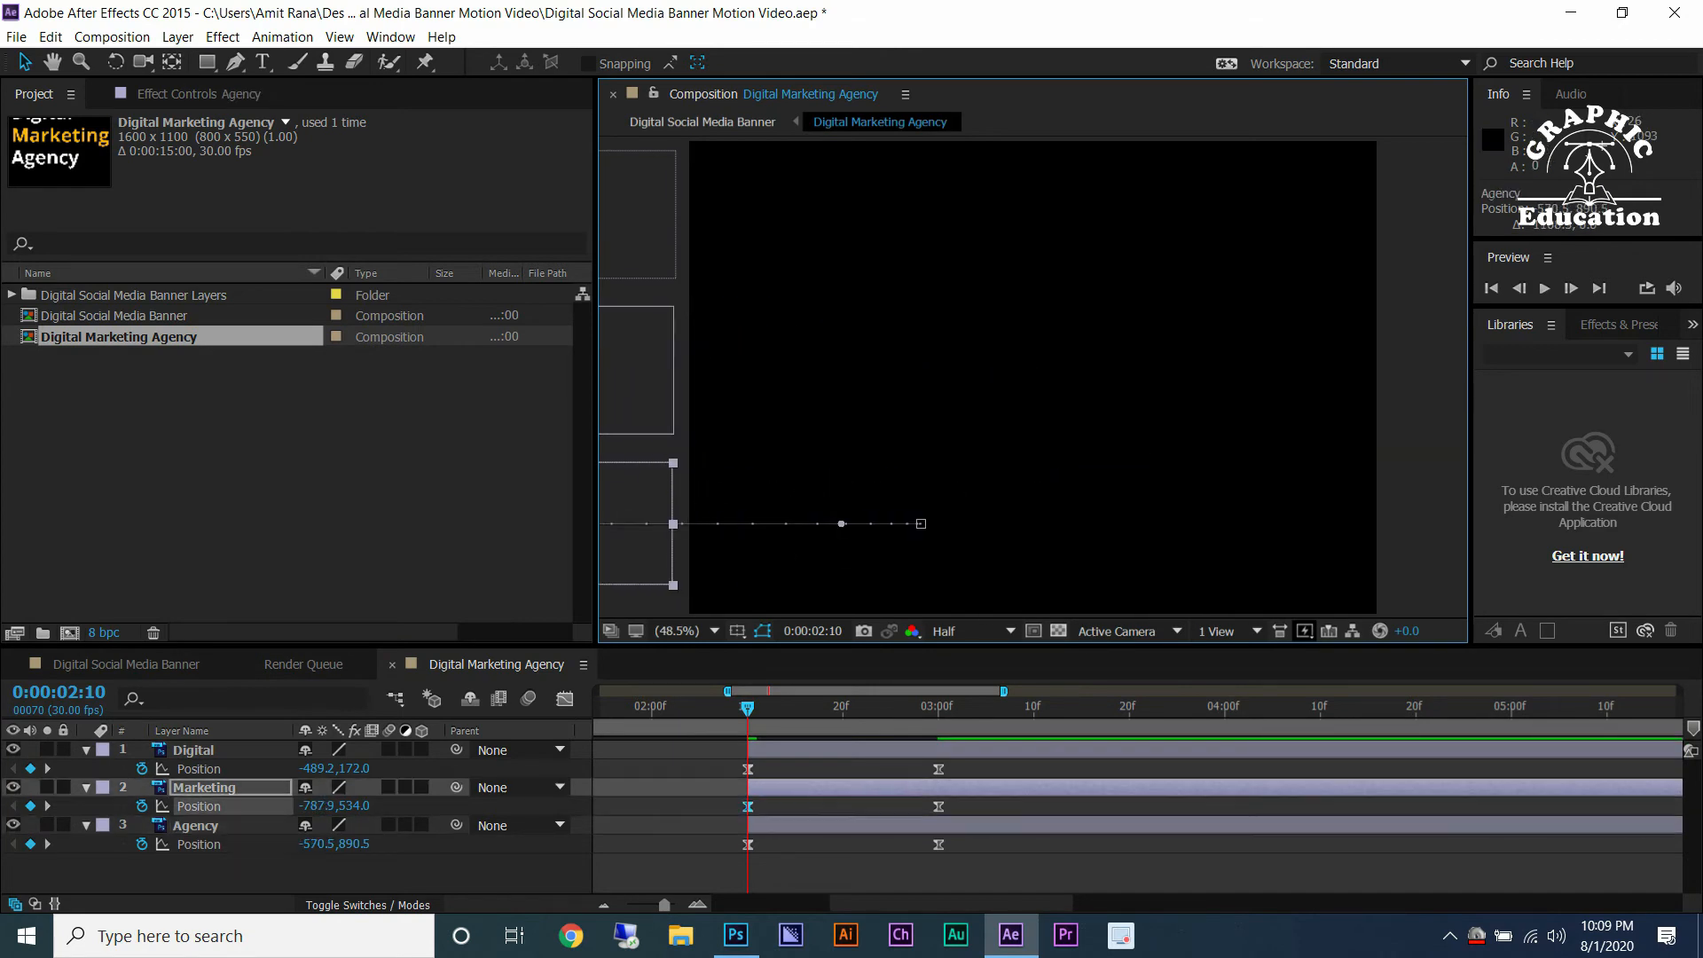
left_click_drag(776, 806, 939, 806)
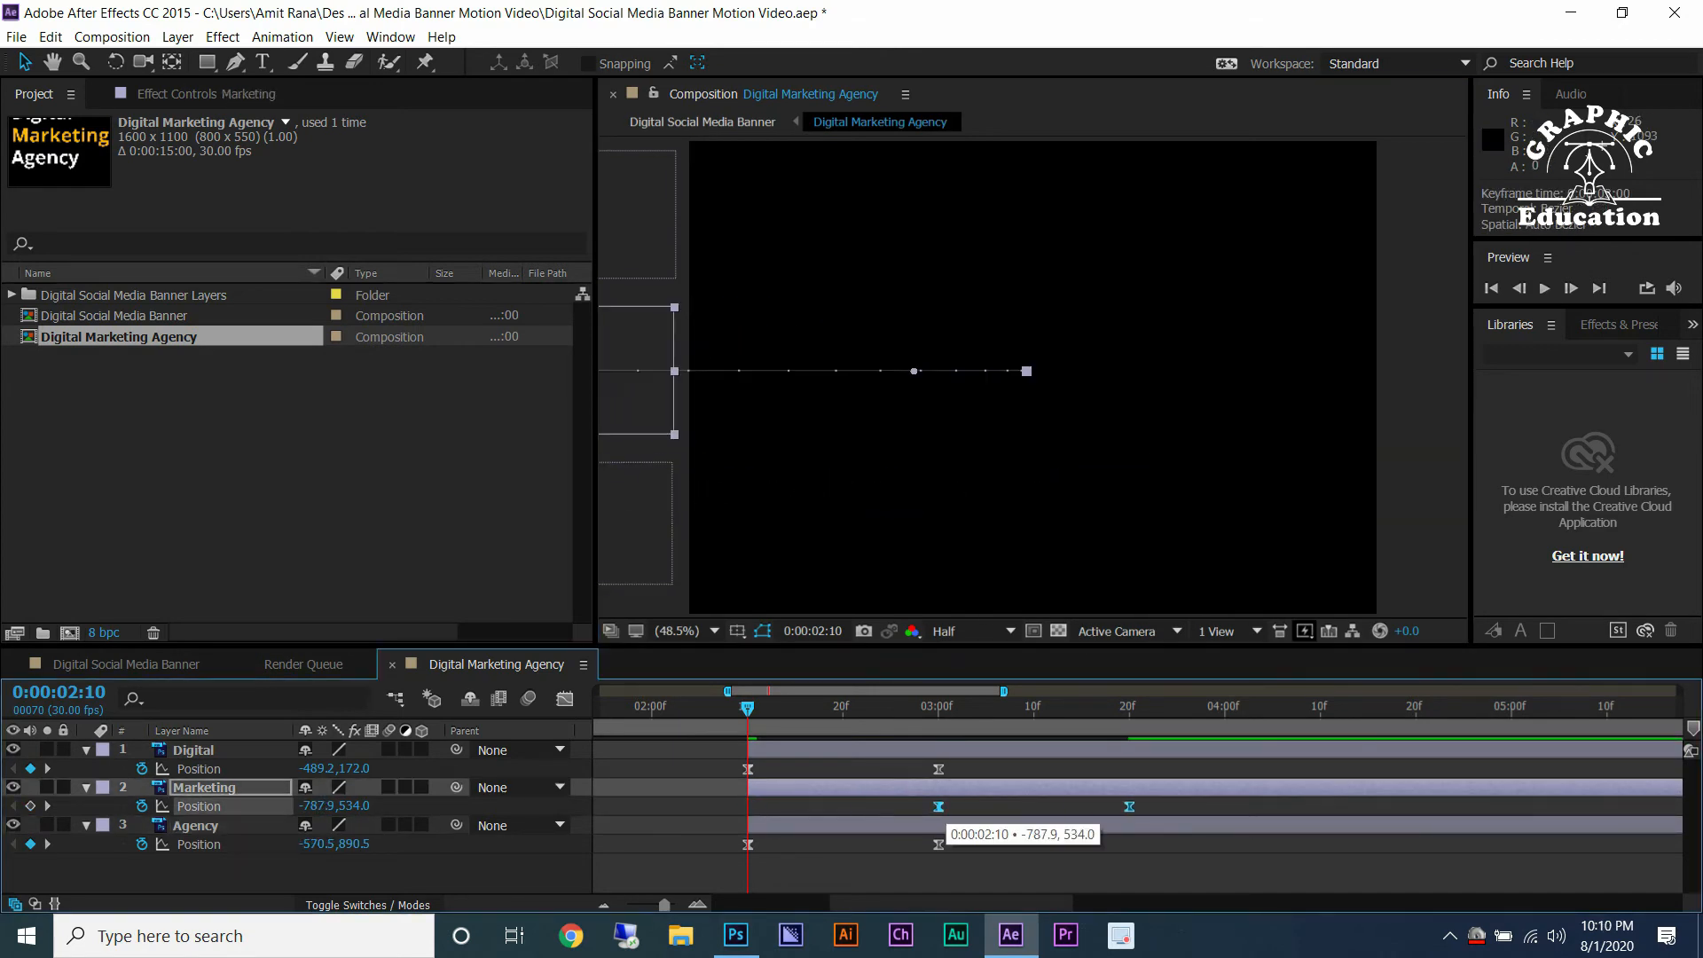
left_click(748, 844)
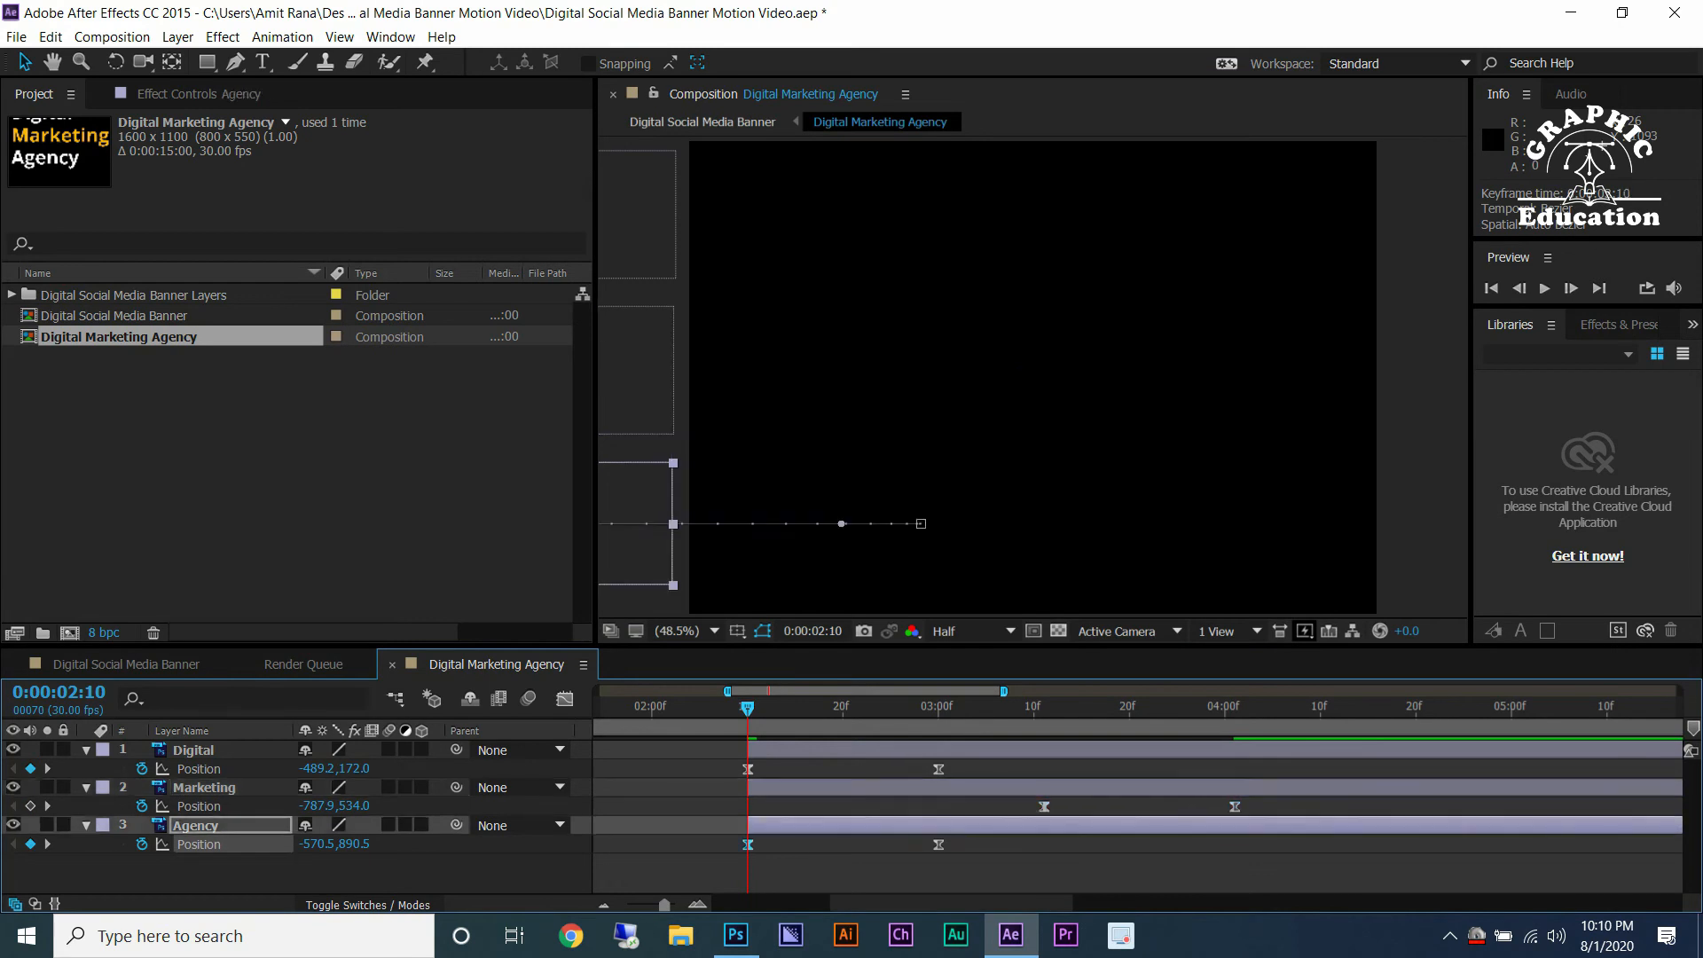
left_click_drag(748, 844, 1292, 844)
left_click(1321, 707)
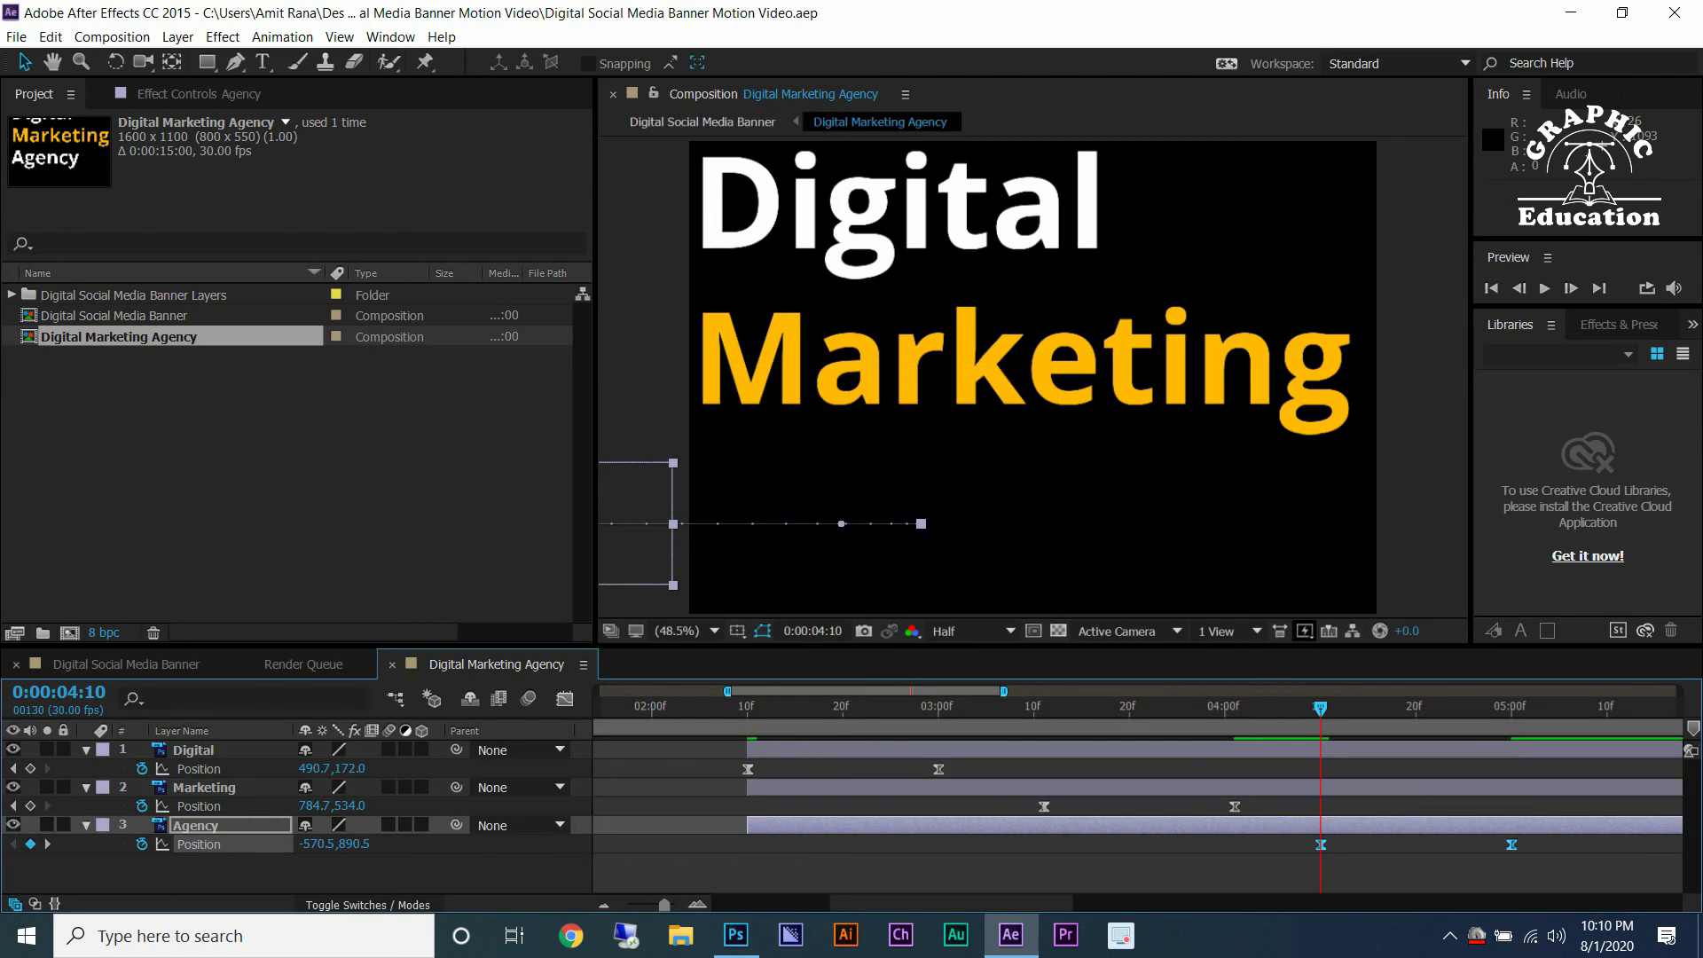
In the banner composition, move the Digital Marketing Agency text precomp layer up to the banner's top-left area.
left_click(249, 665)
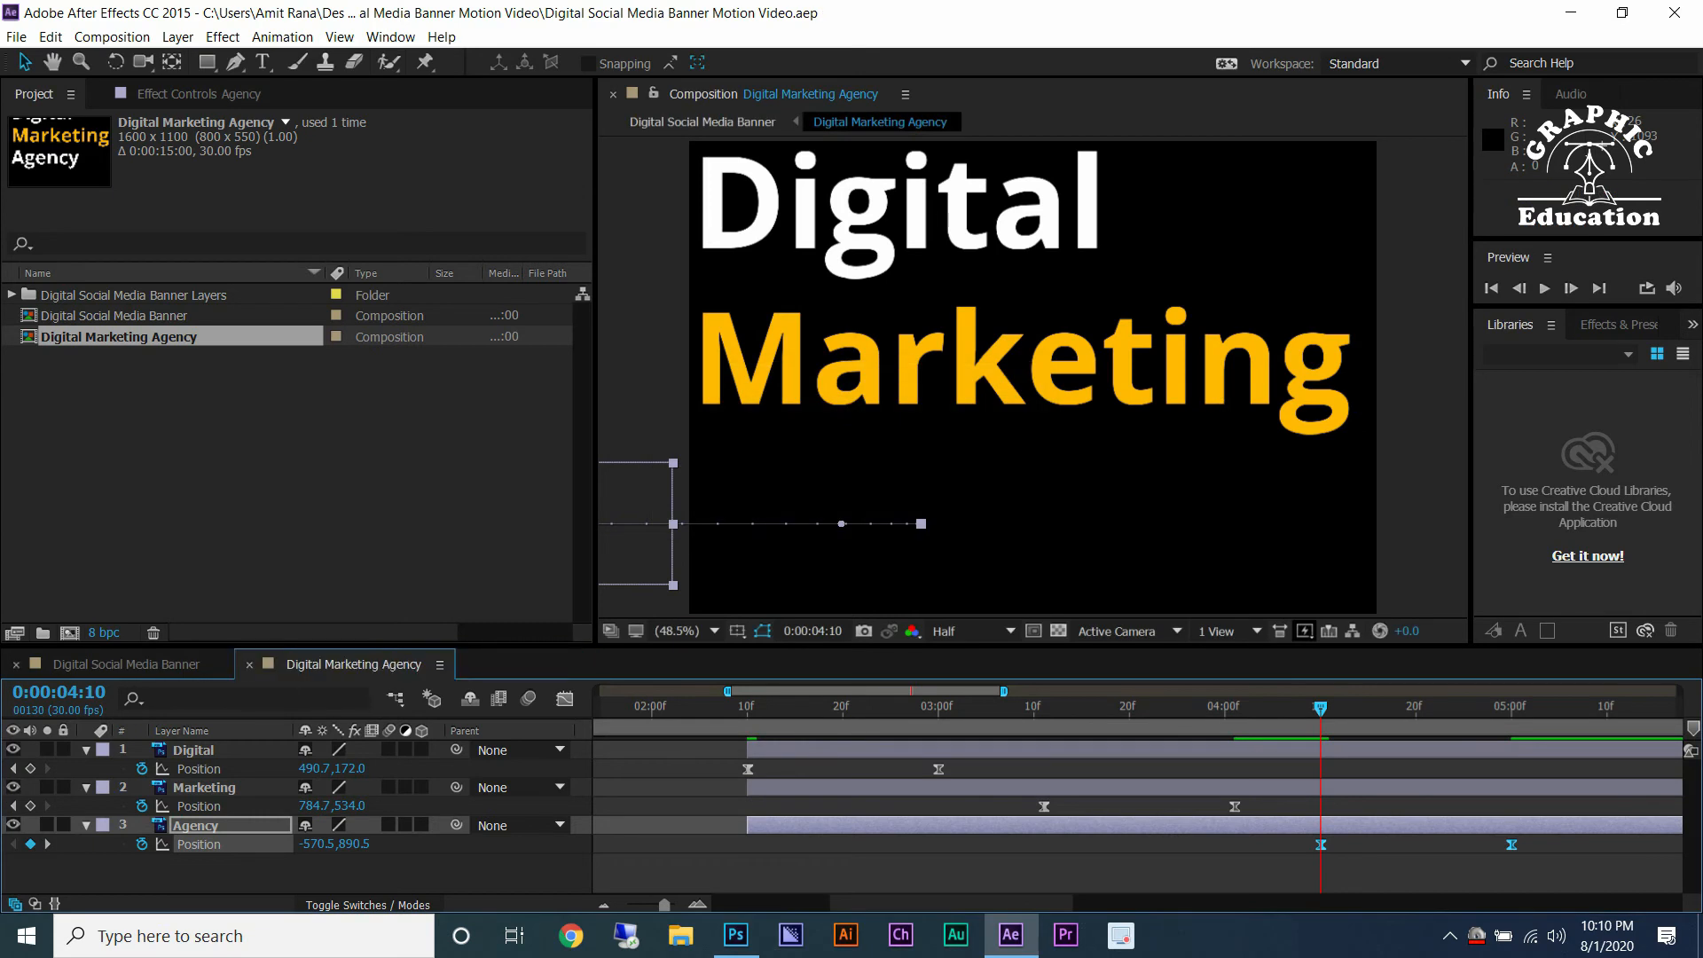
left_click(126, 665)
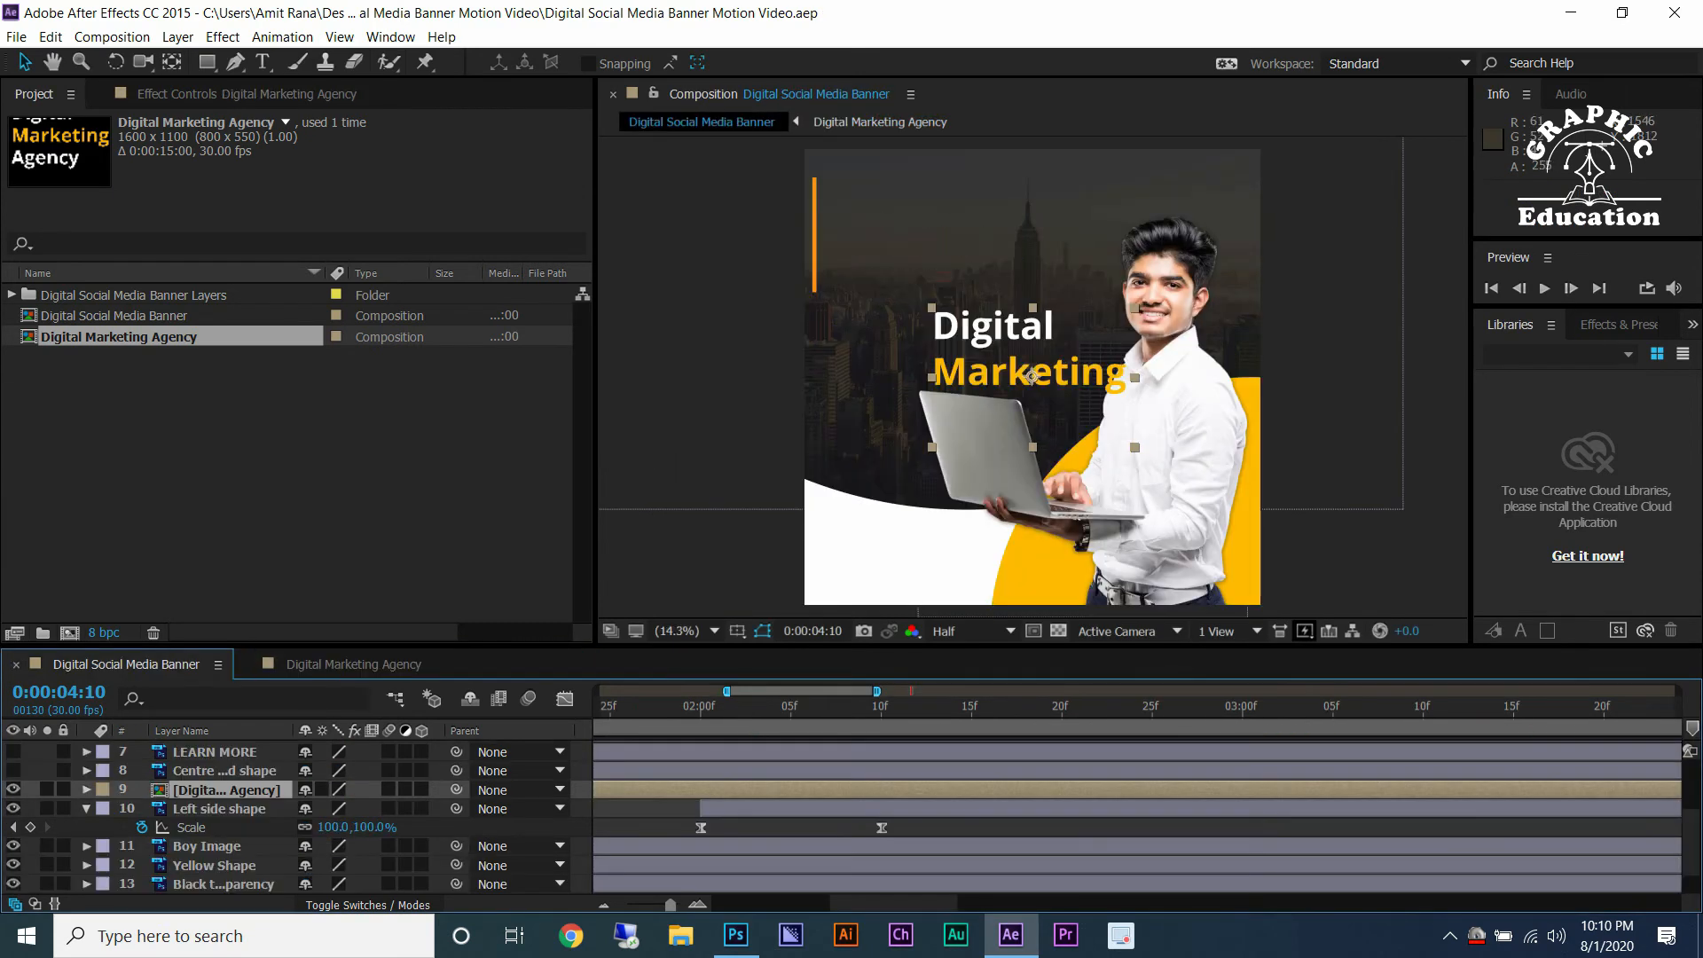
left_click_drag(1031, 376, 923, 242)
Preview the banner animation and save the project.
left_click(663, 706)
key("space")
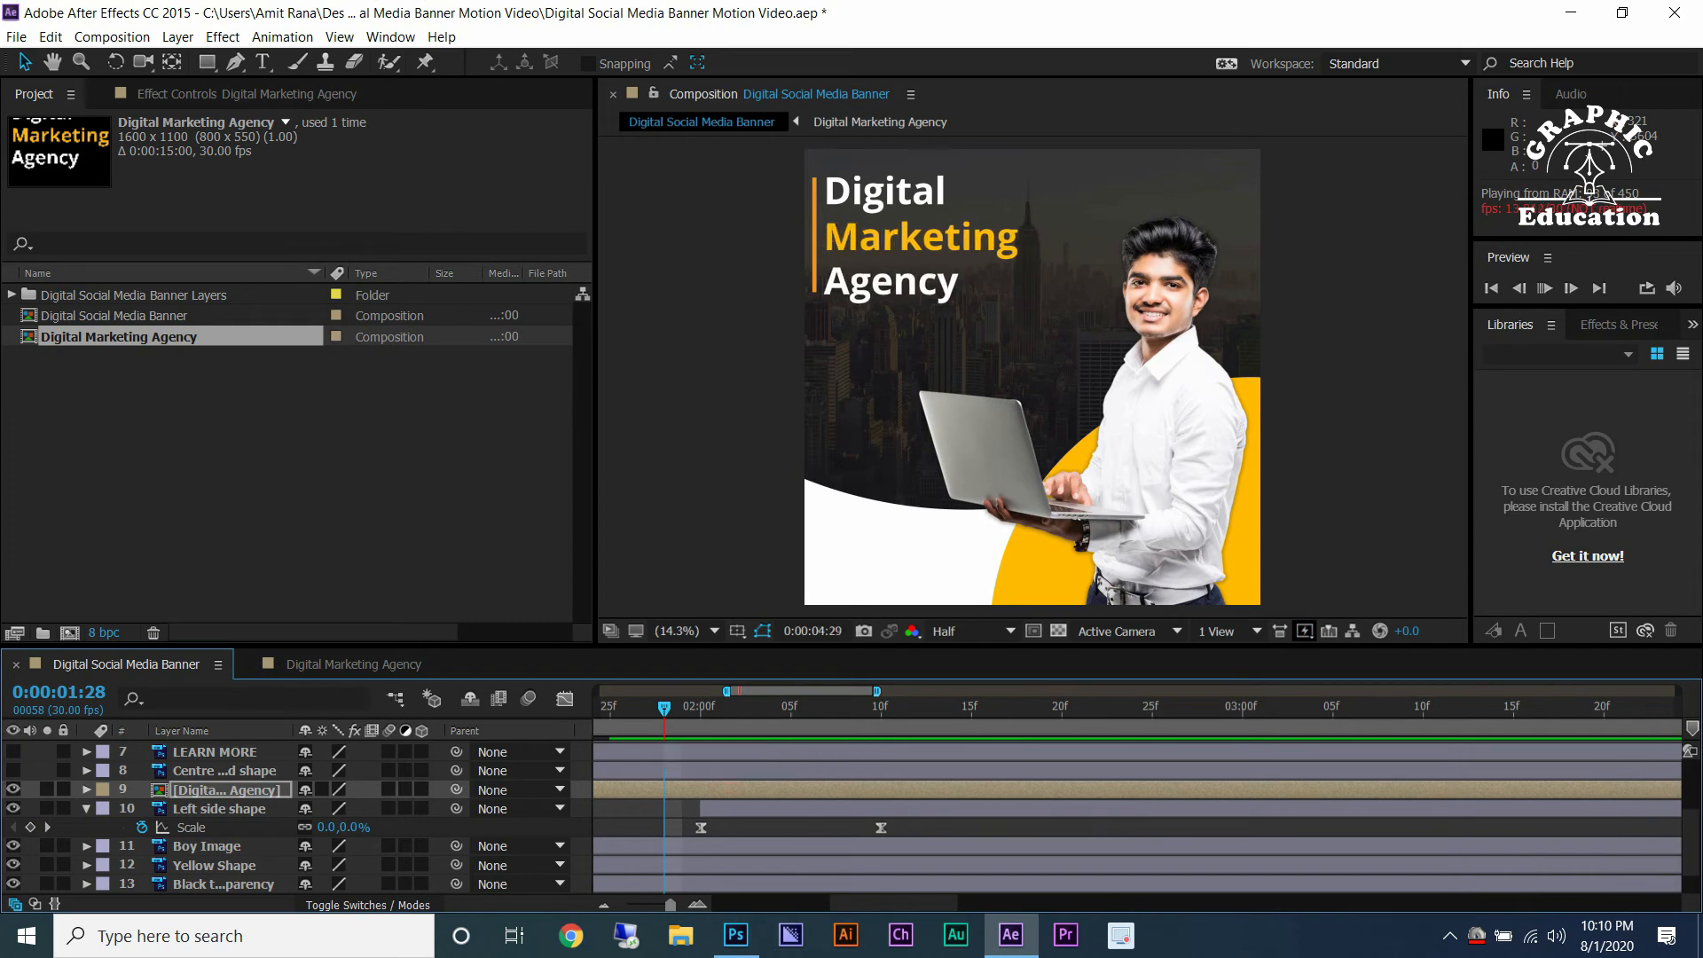
key("minus")
key("minus")
key("minus")
left_click_drag(900, 707, 736, 706)
key("space")
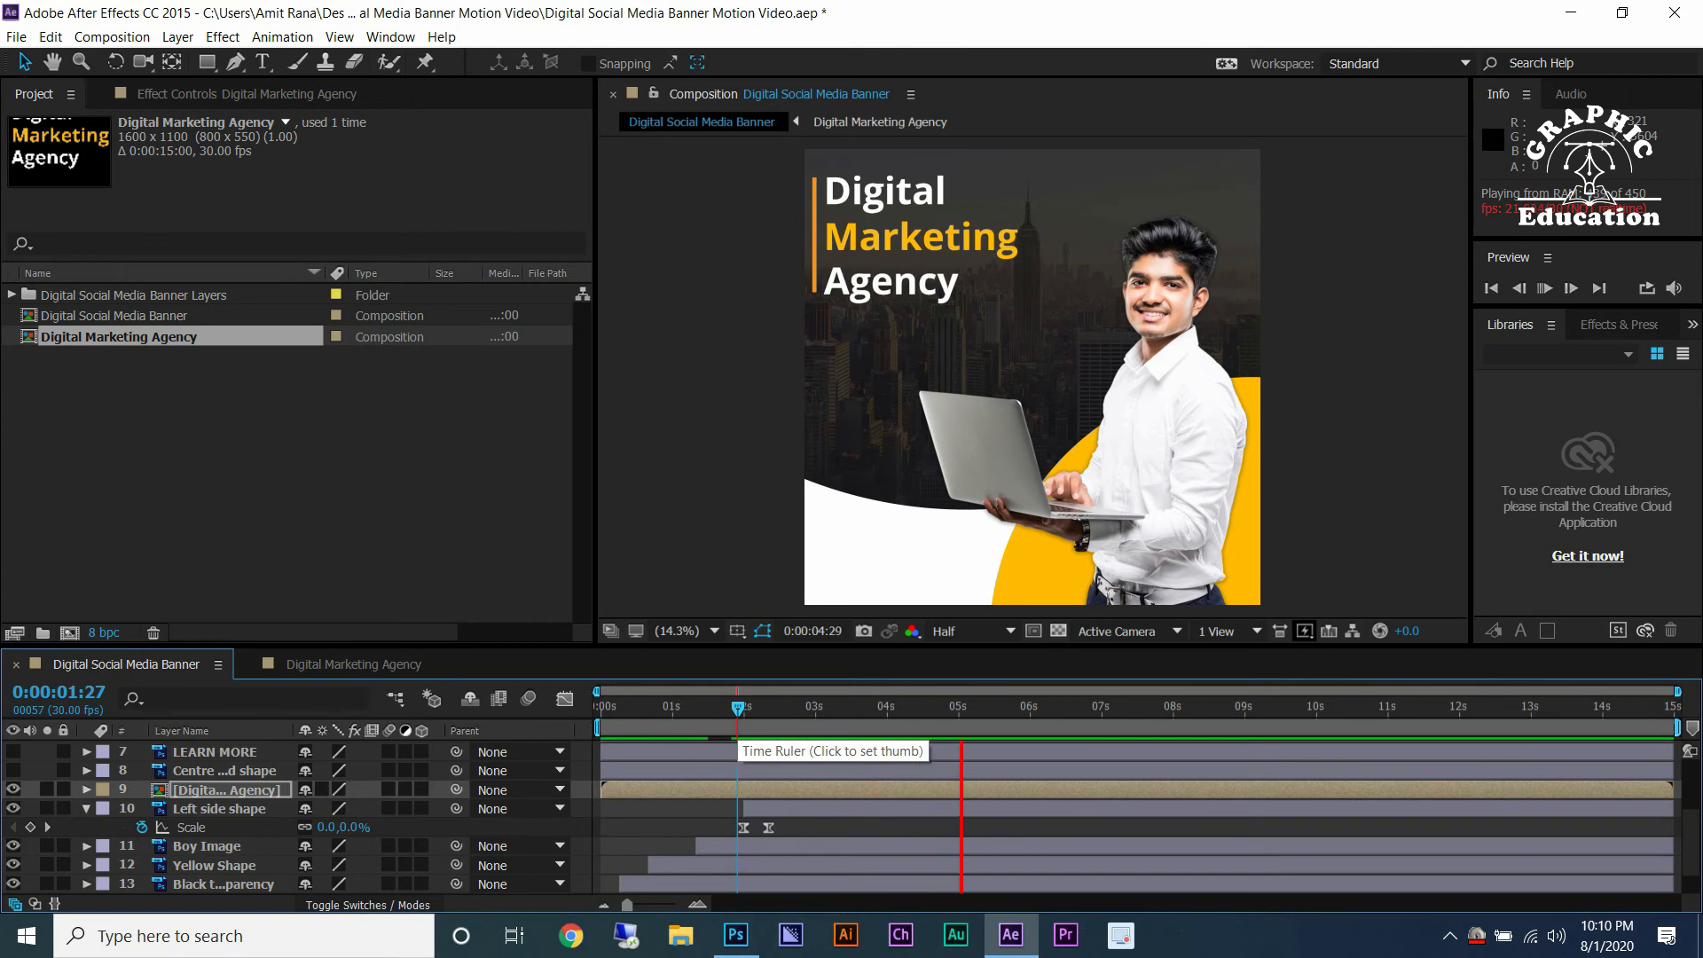
key("ctrl+s")
left_click_drag(904, 707, 754, 707)
Retime Digital's end Position keyframe to 0:00:02:20 and move Marketing's Position keyframes to run from 0:00:02:25.
left_click(353, 664)
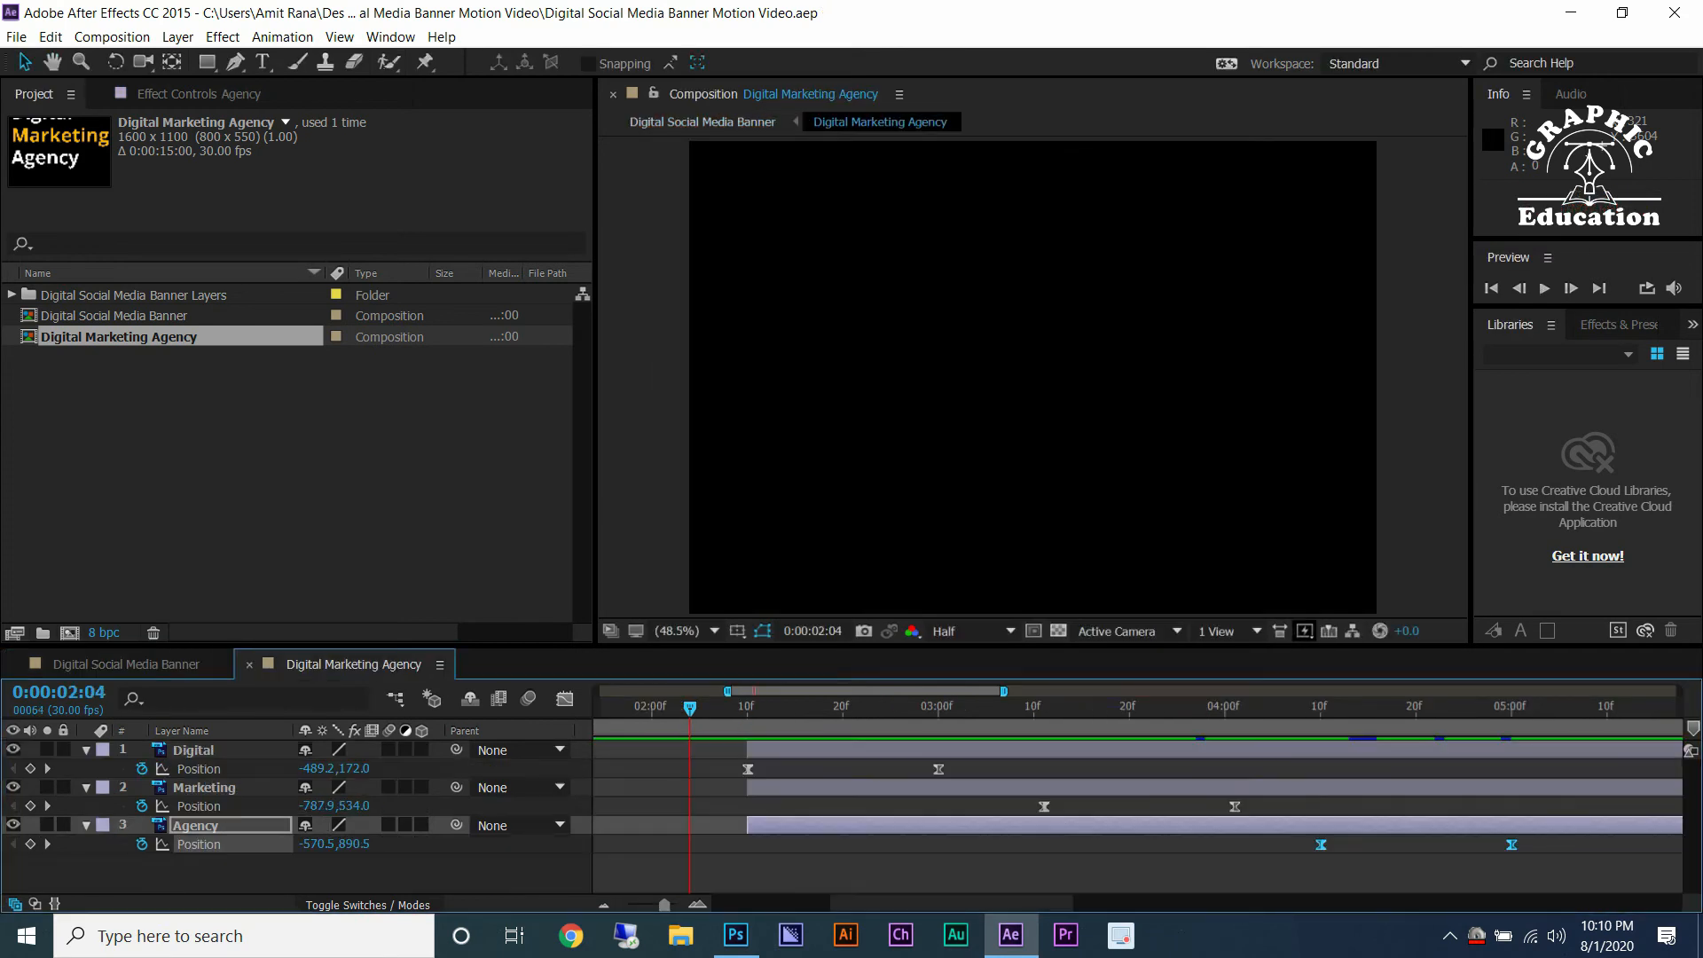
scroll(802, 780, "up", 1)
left_click_drag(1077, 769, 886, 769)
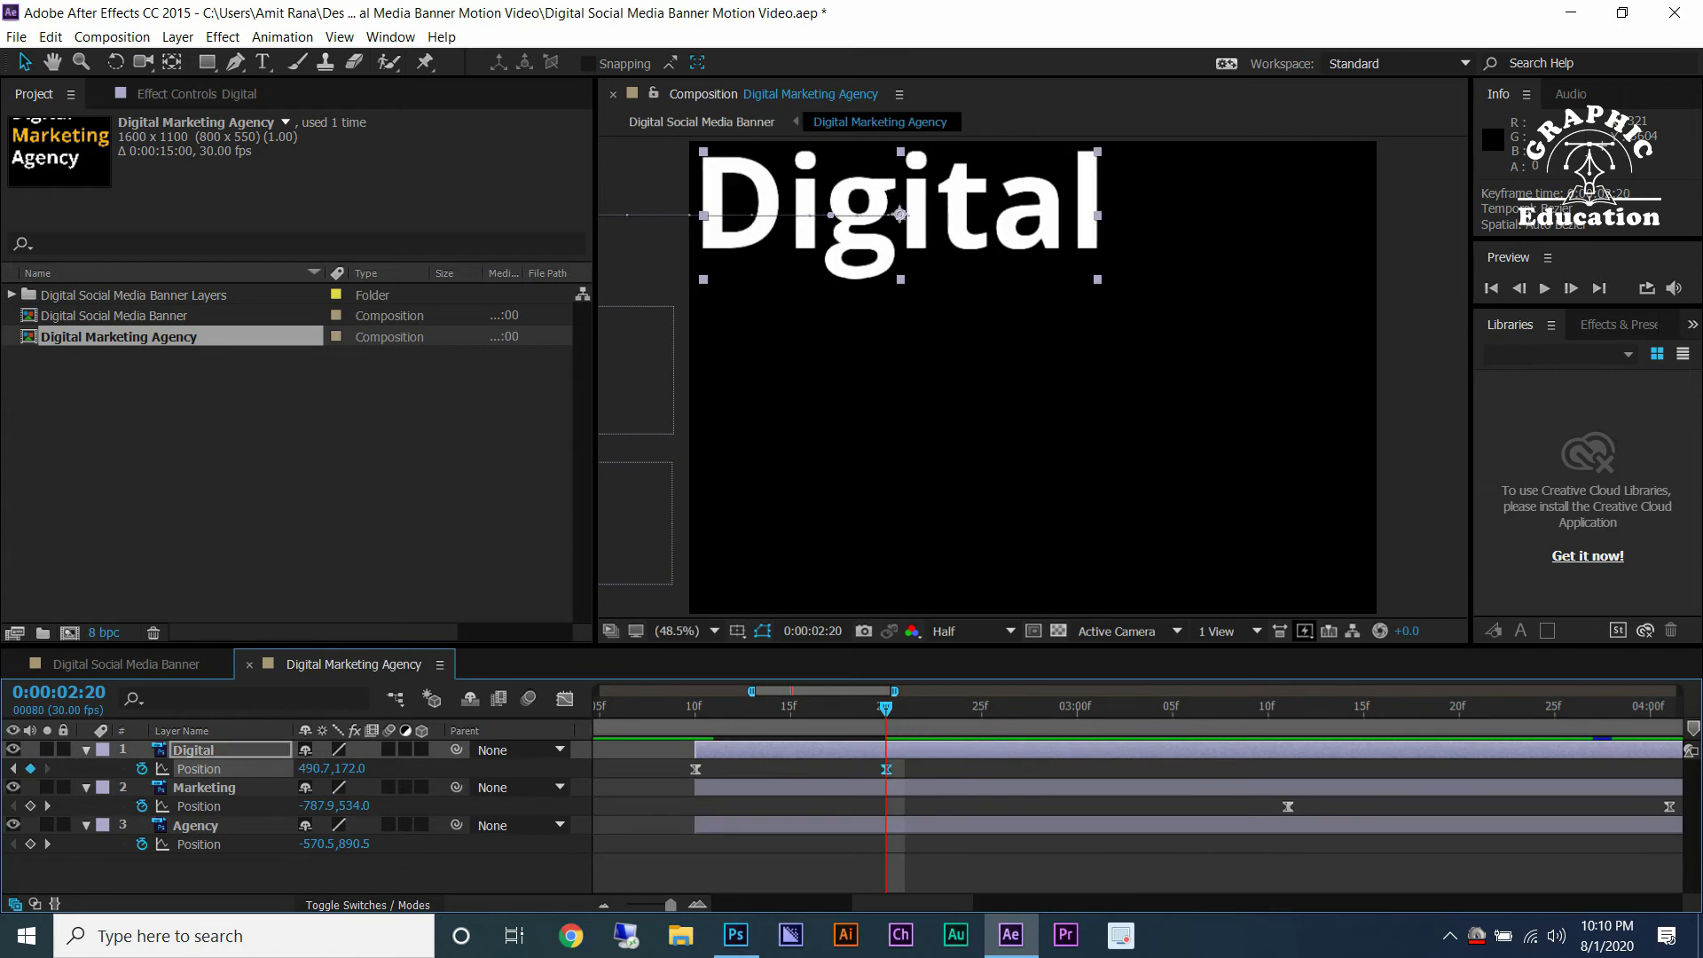
left_click(982, 706)
left_click_drag(1288, 806, 982, 806)
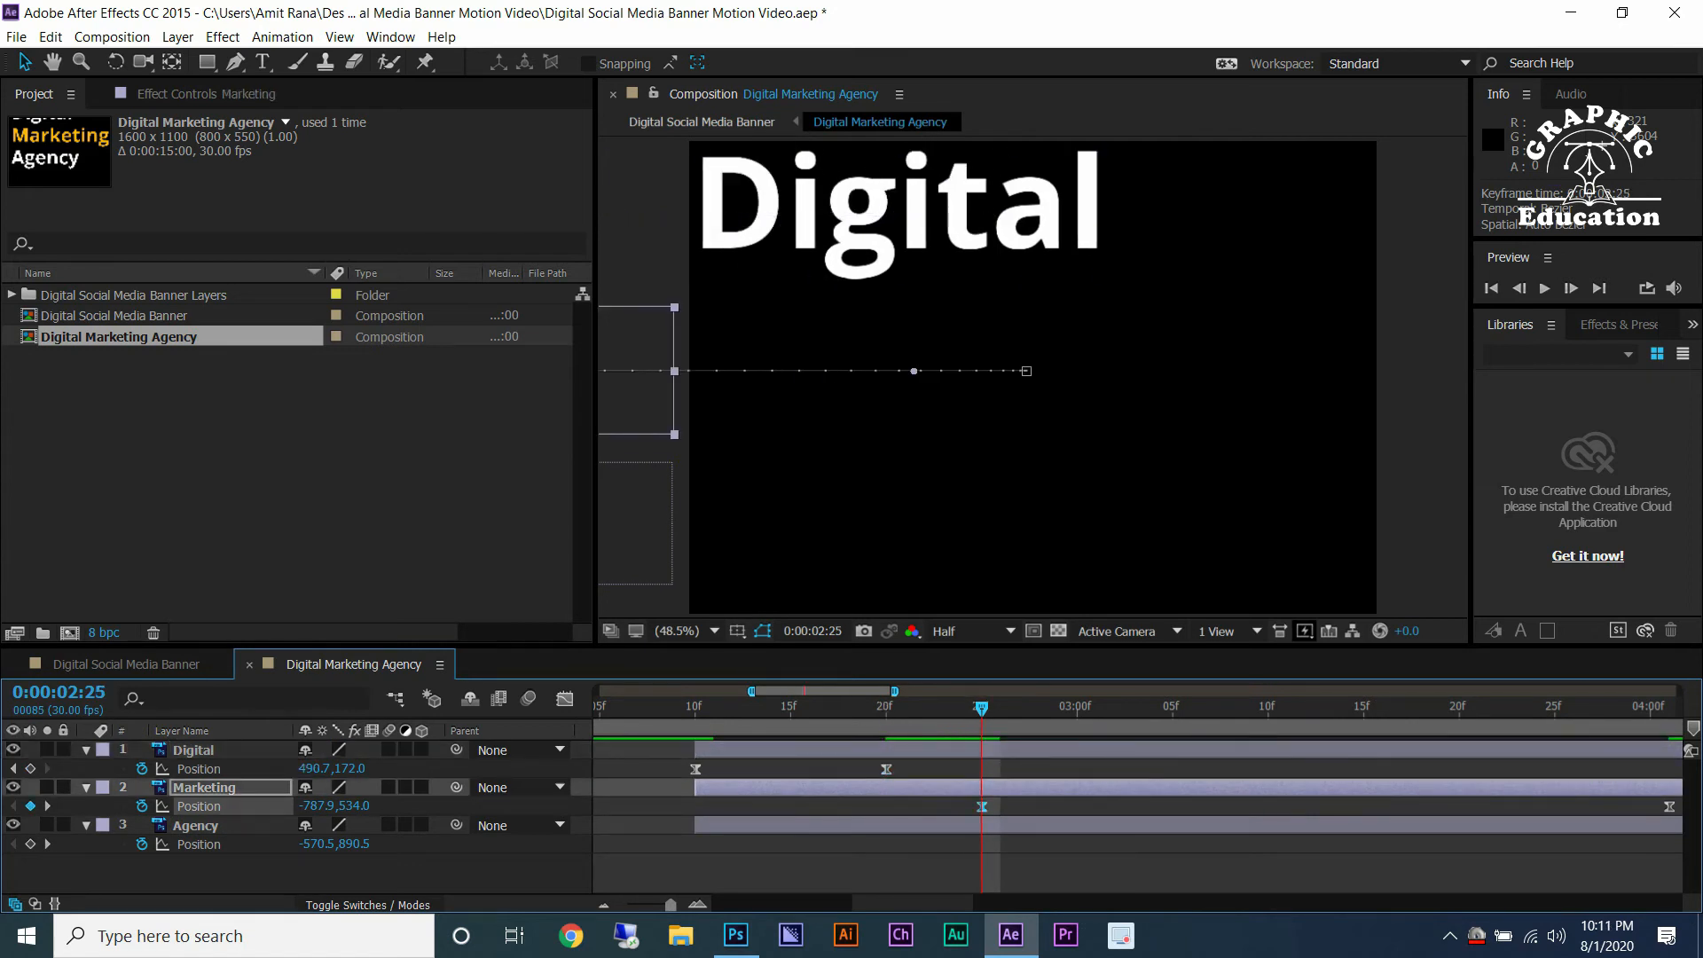
left_click(1172, 710)
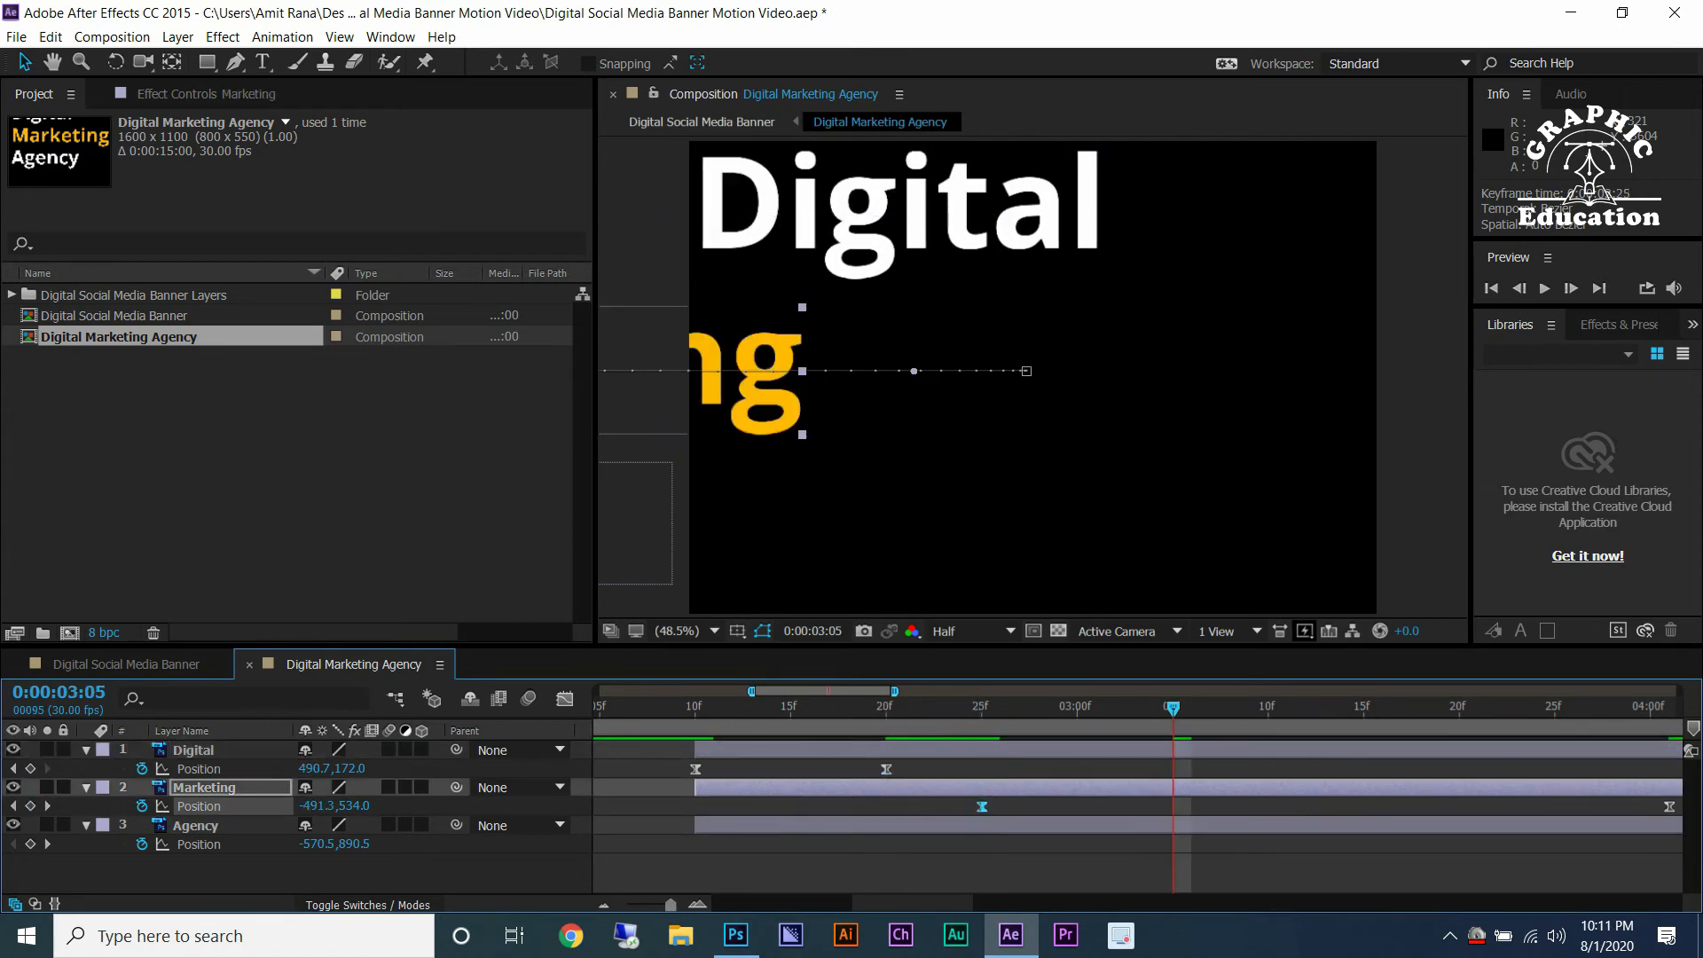
left_click_drag(1669, 806, 1172, 806)
Move Agency's Position keyframes to 0:00:03:10 and 0:00:03:20.
scroll(1050, 723, "down", 1)
scroll(1159, 710, "up", 1)
left_click(1159, 709)
scroll(1159, 709, "down", 2)
left_click_drag(1263, 844, 1111, 845)
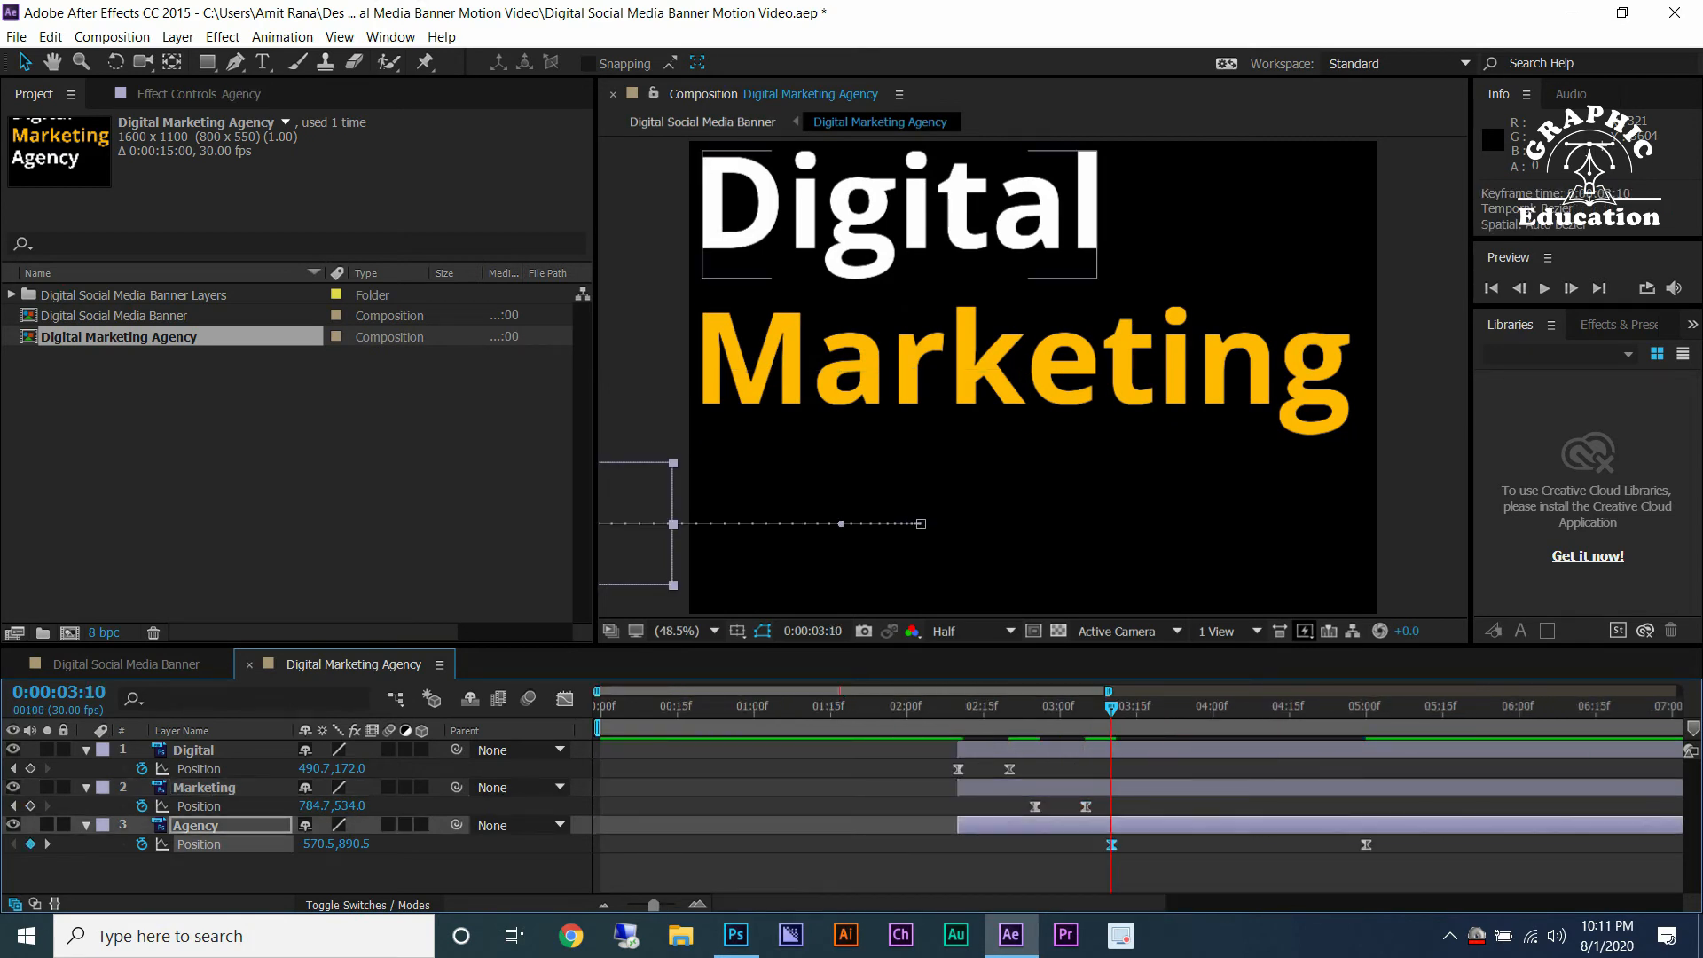
scroll(1151, 710, "up", 2)
left_click(1270, 709)
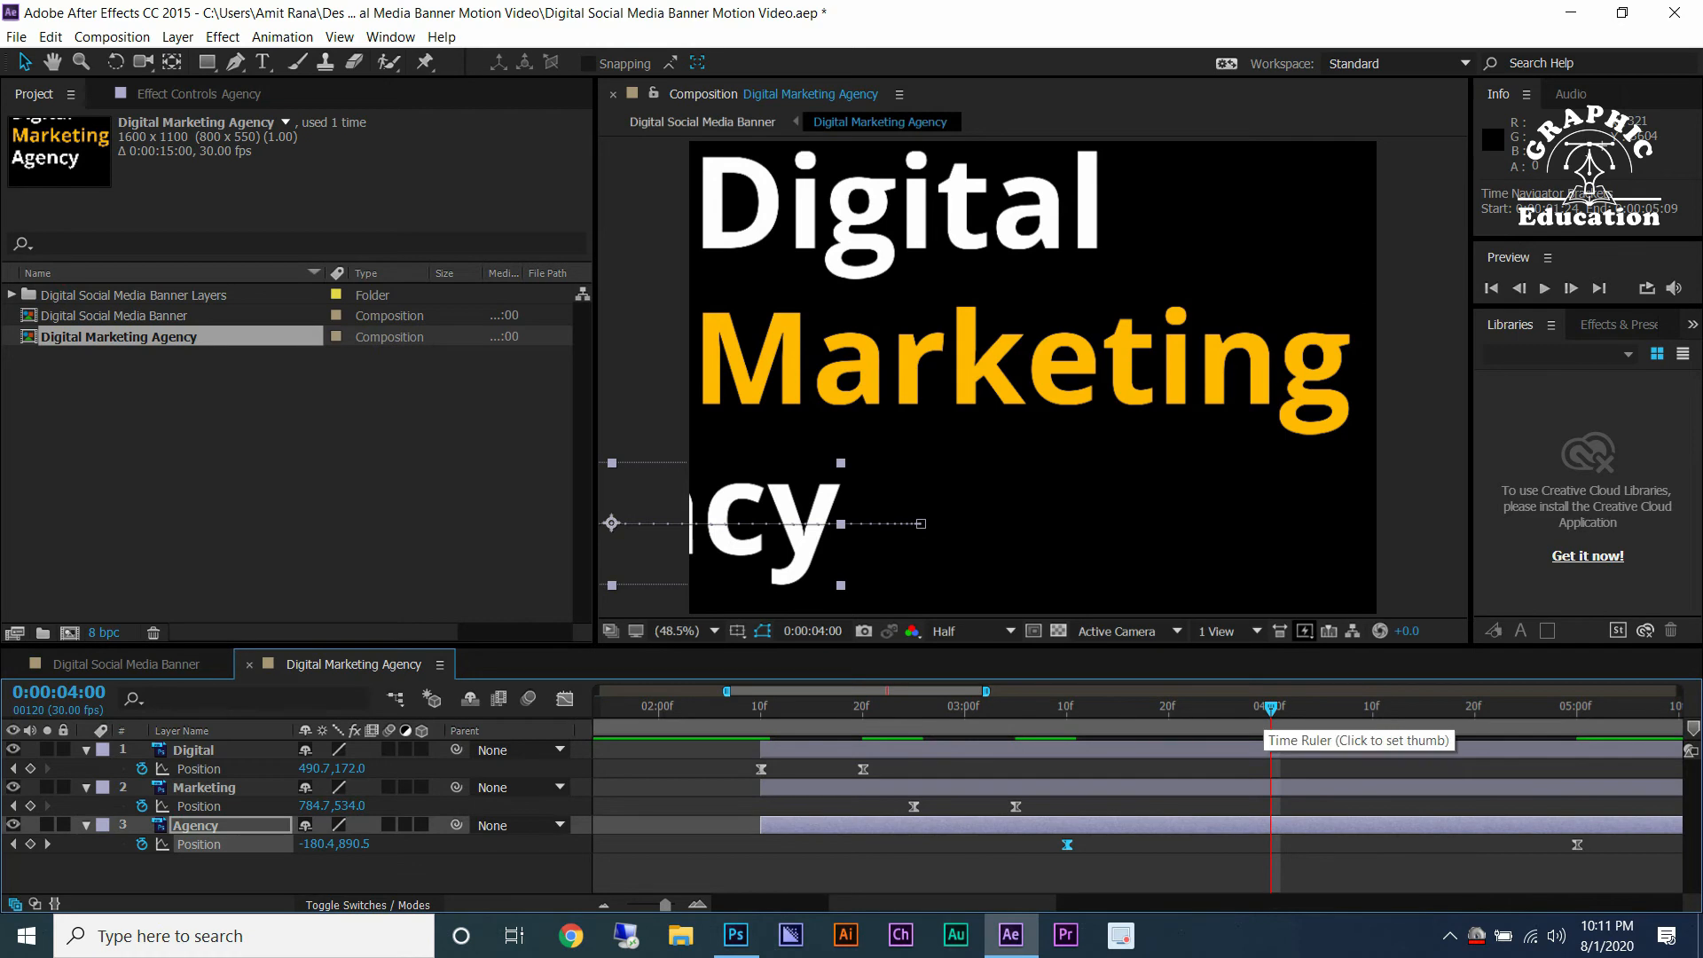
left_click(1169, 710)
left_click_drag(1577, 844, 1168, 845)
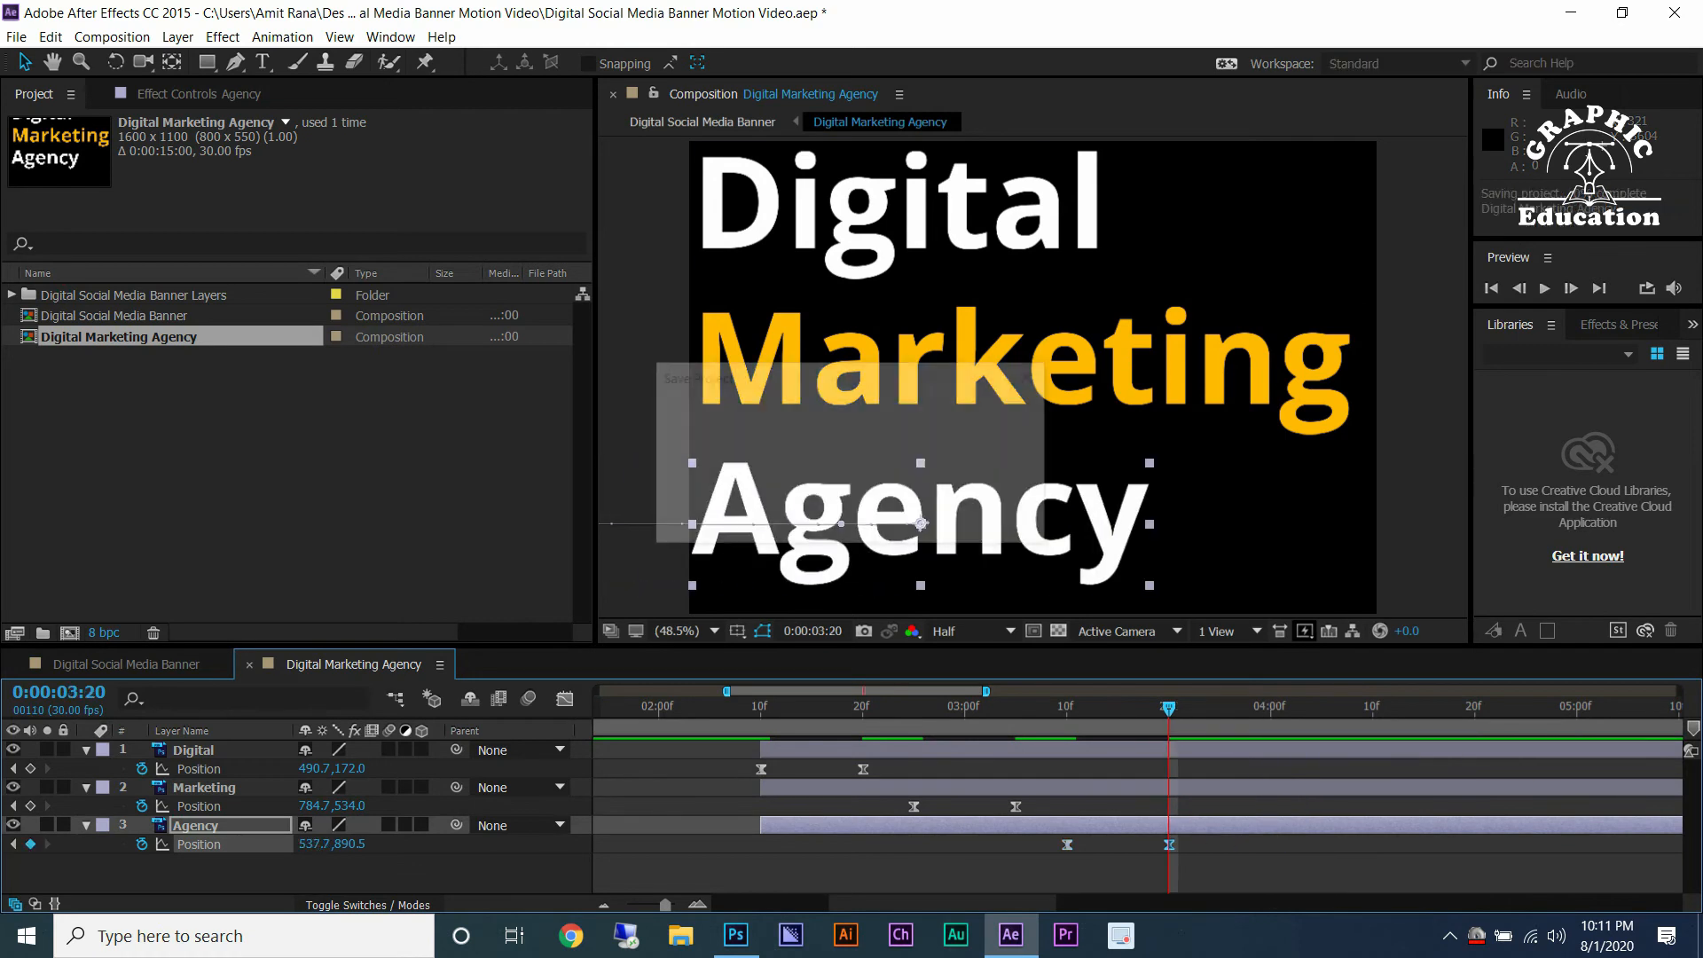
Enable motion blur for the composition and the Digital, Marketing and Agency text layers.
left_click(529, 698)
left_click(388, 750)
left_click(389, 787)
left_click(388, 825)
In the Graph Editor, stretch the easing influence on the Agency, Marketing and Digital Position speed curves.
left_click(564, 698)
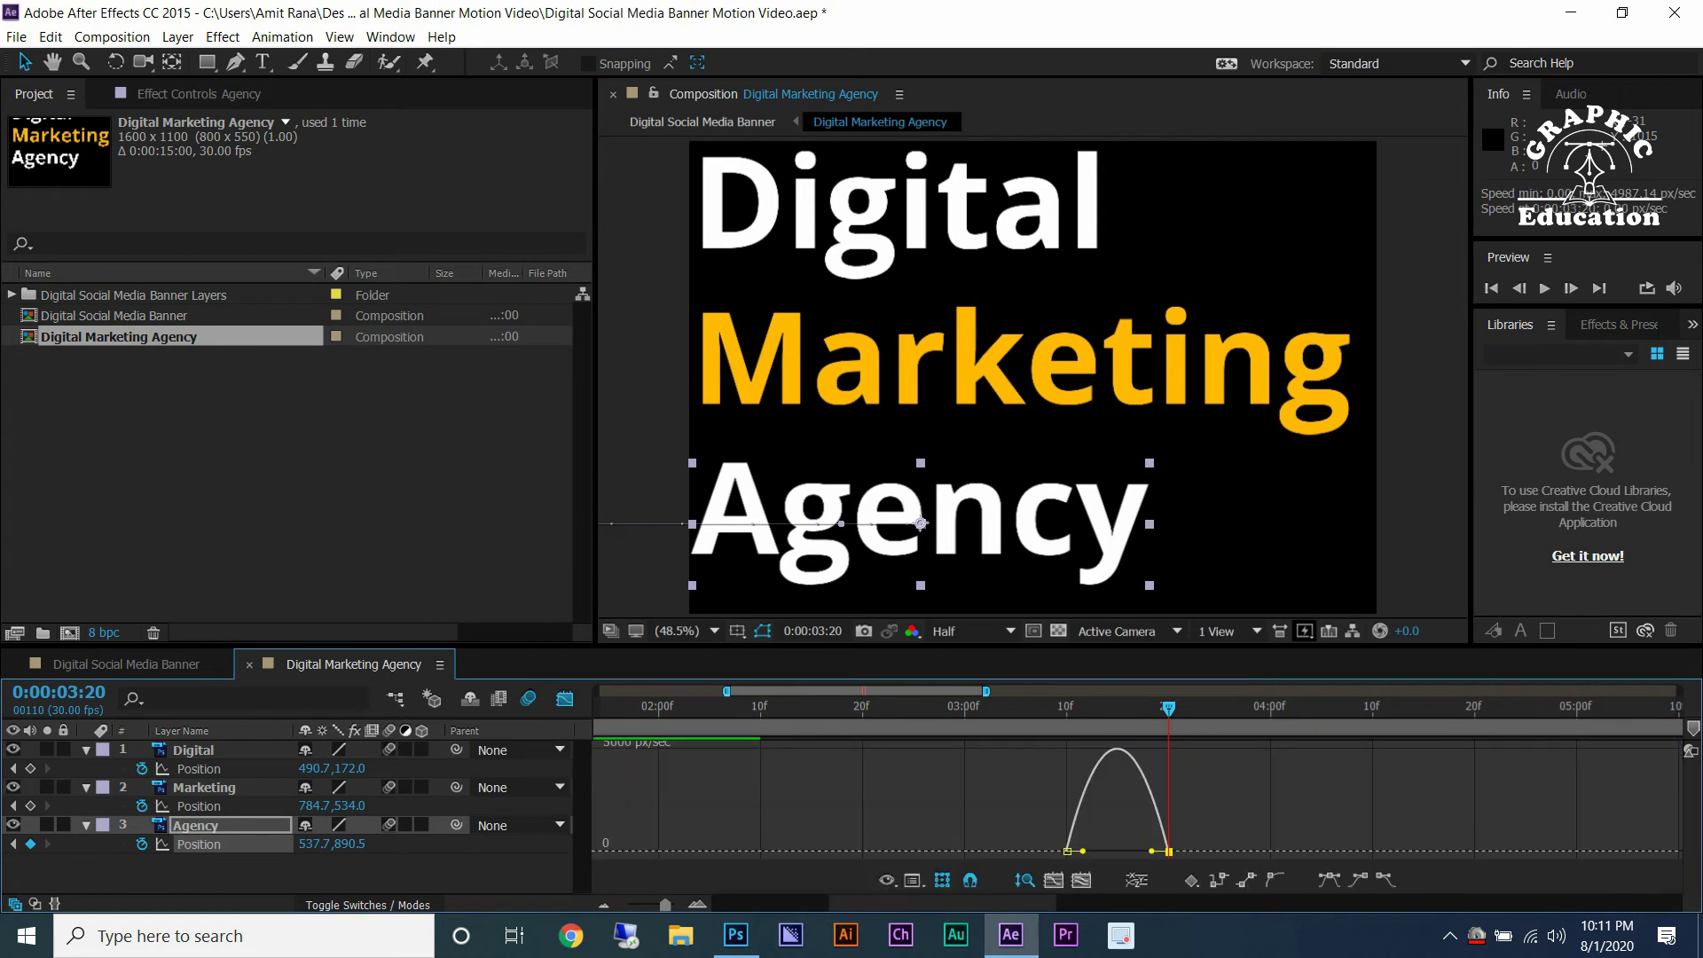
left_click_drag(1151, 852, 760, 851)
left_click(198, 806)
left_click(1015, 852)
left_click(198, 769)
left_click(863, 851)
left_click(564, 699)
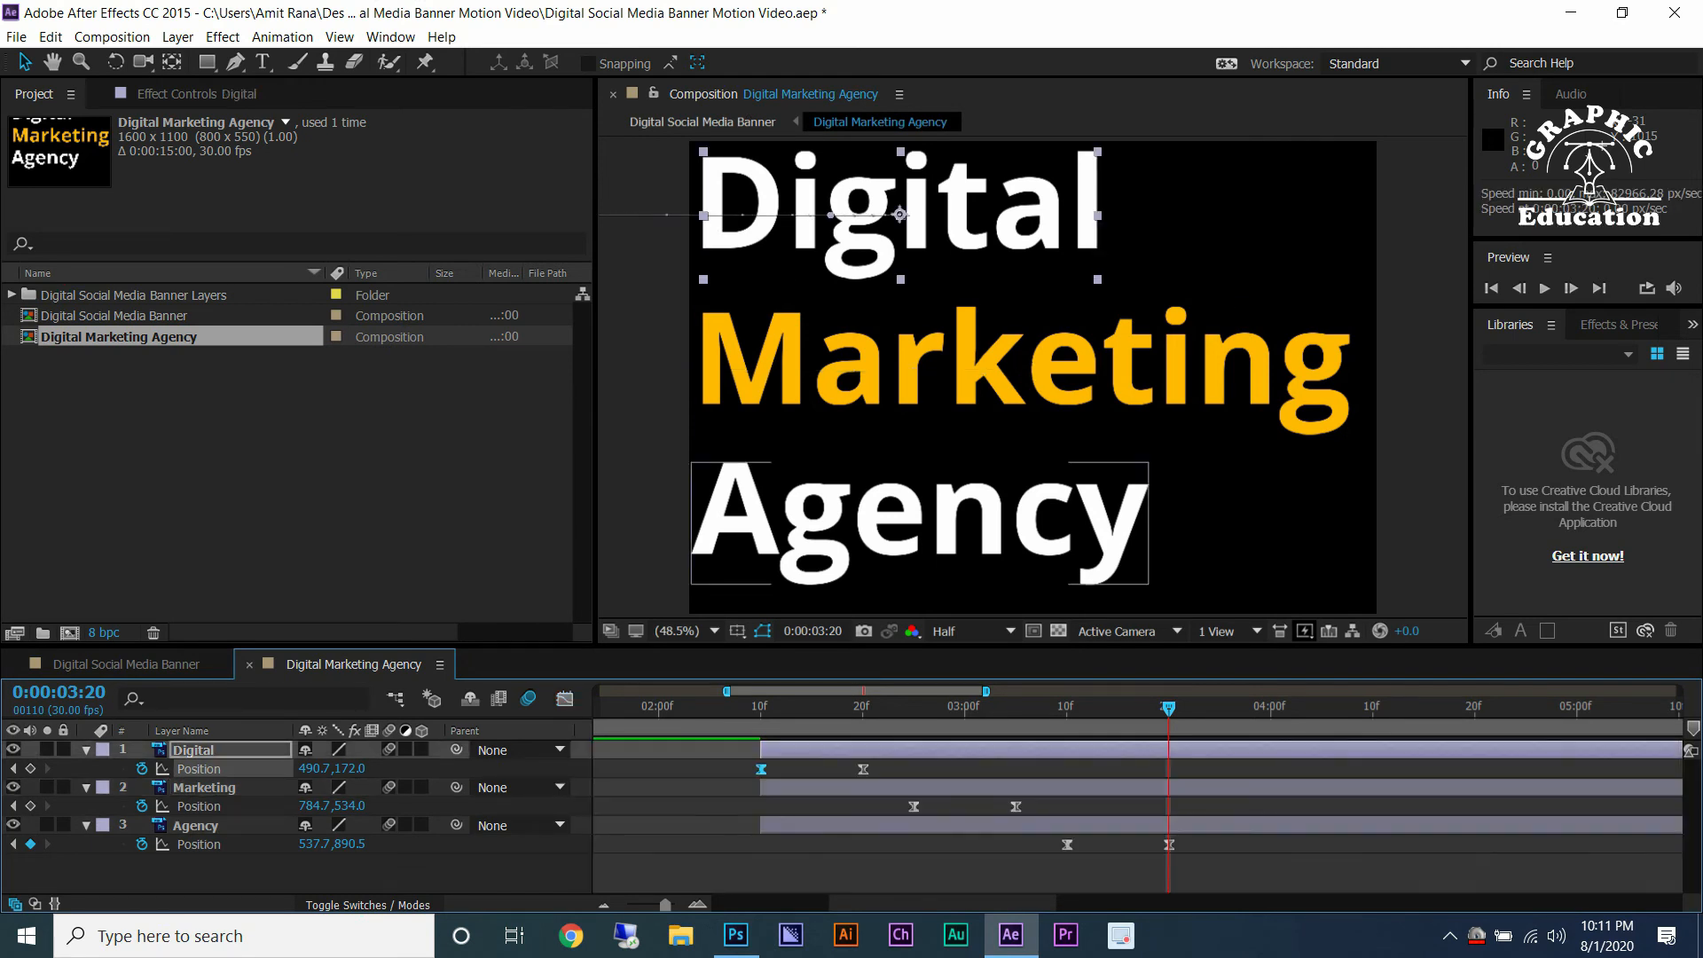
Save the project and preview the text animation in both compositions.
key("space")
key("ctrl+s")
key("space")
left_click(126, 664)
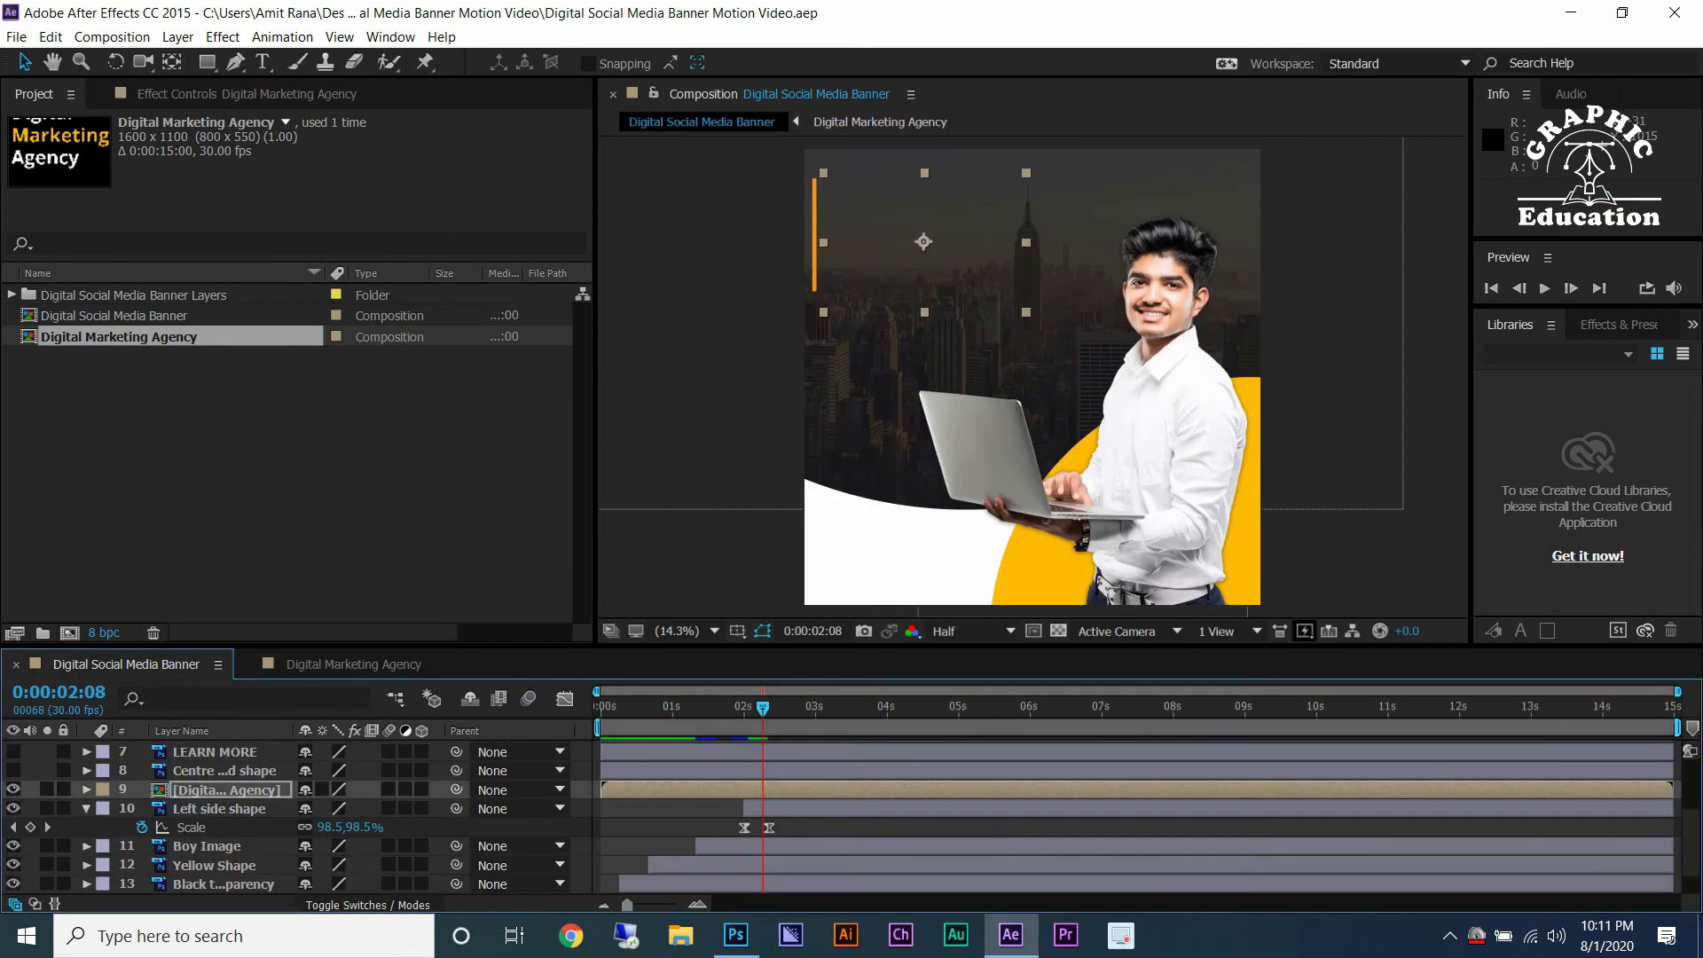
left_click(708, 710)
key("space")
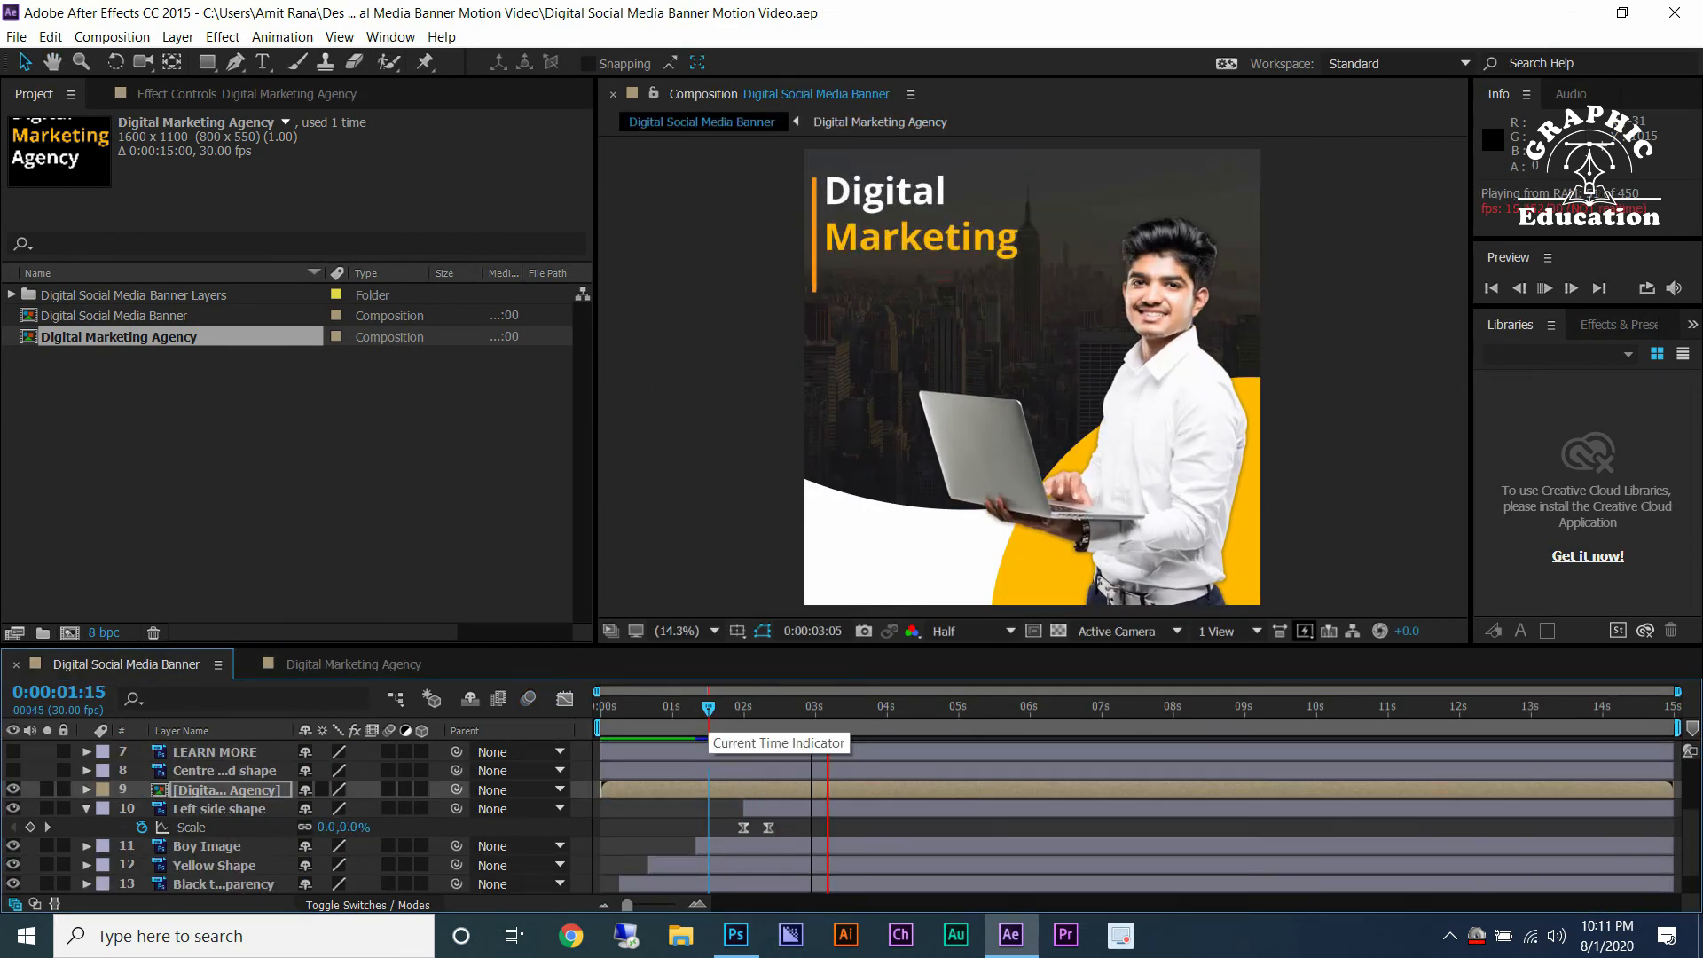
key("space")
left_click_drag(708, 708, 824, 708)
left_click(353, 665)
left_click_drag(1005, 708, 1271, 708)
left_click(126, 664)
Trim the Centre Round shape layer to start at 0:00:04:00 and paste the Left side shape's Scale keyframes onto it.
left_click(224, 771)
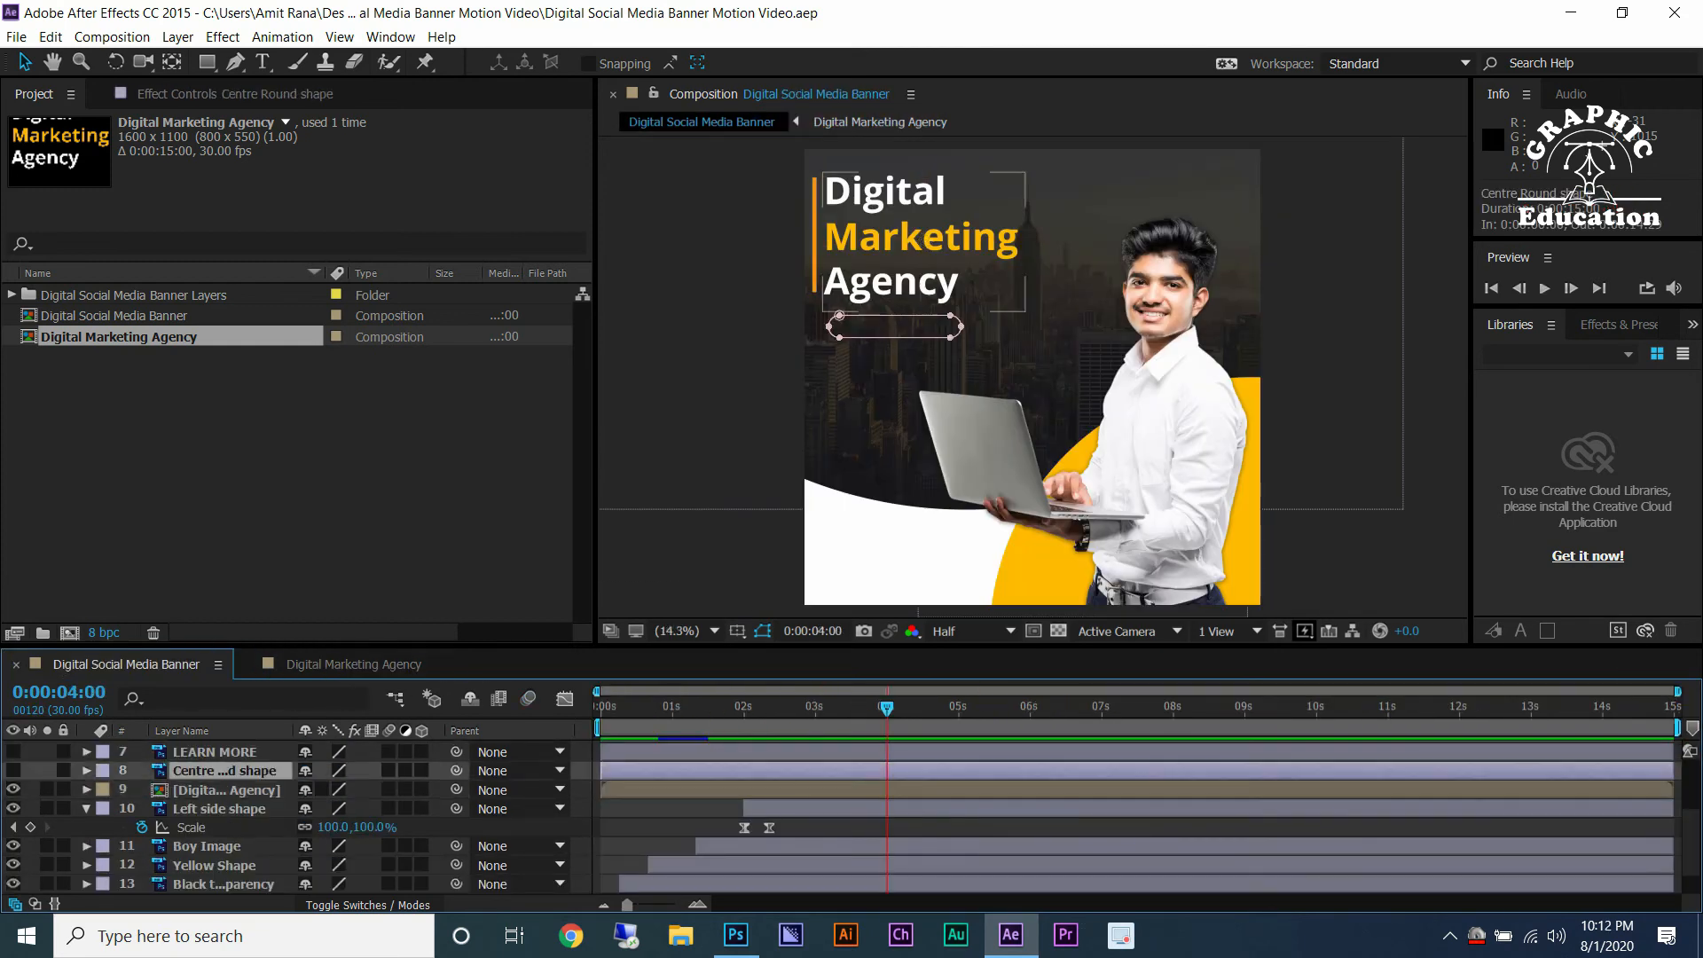
key("alt+bracketleft")
key("s")
left_click_drag(727, 840, 792, 850)
left_click(886, 789)
key("space")
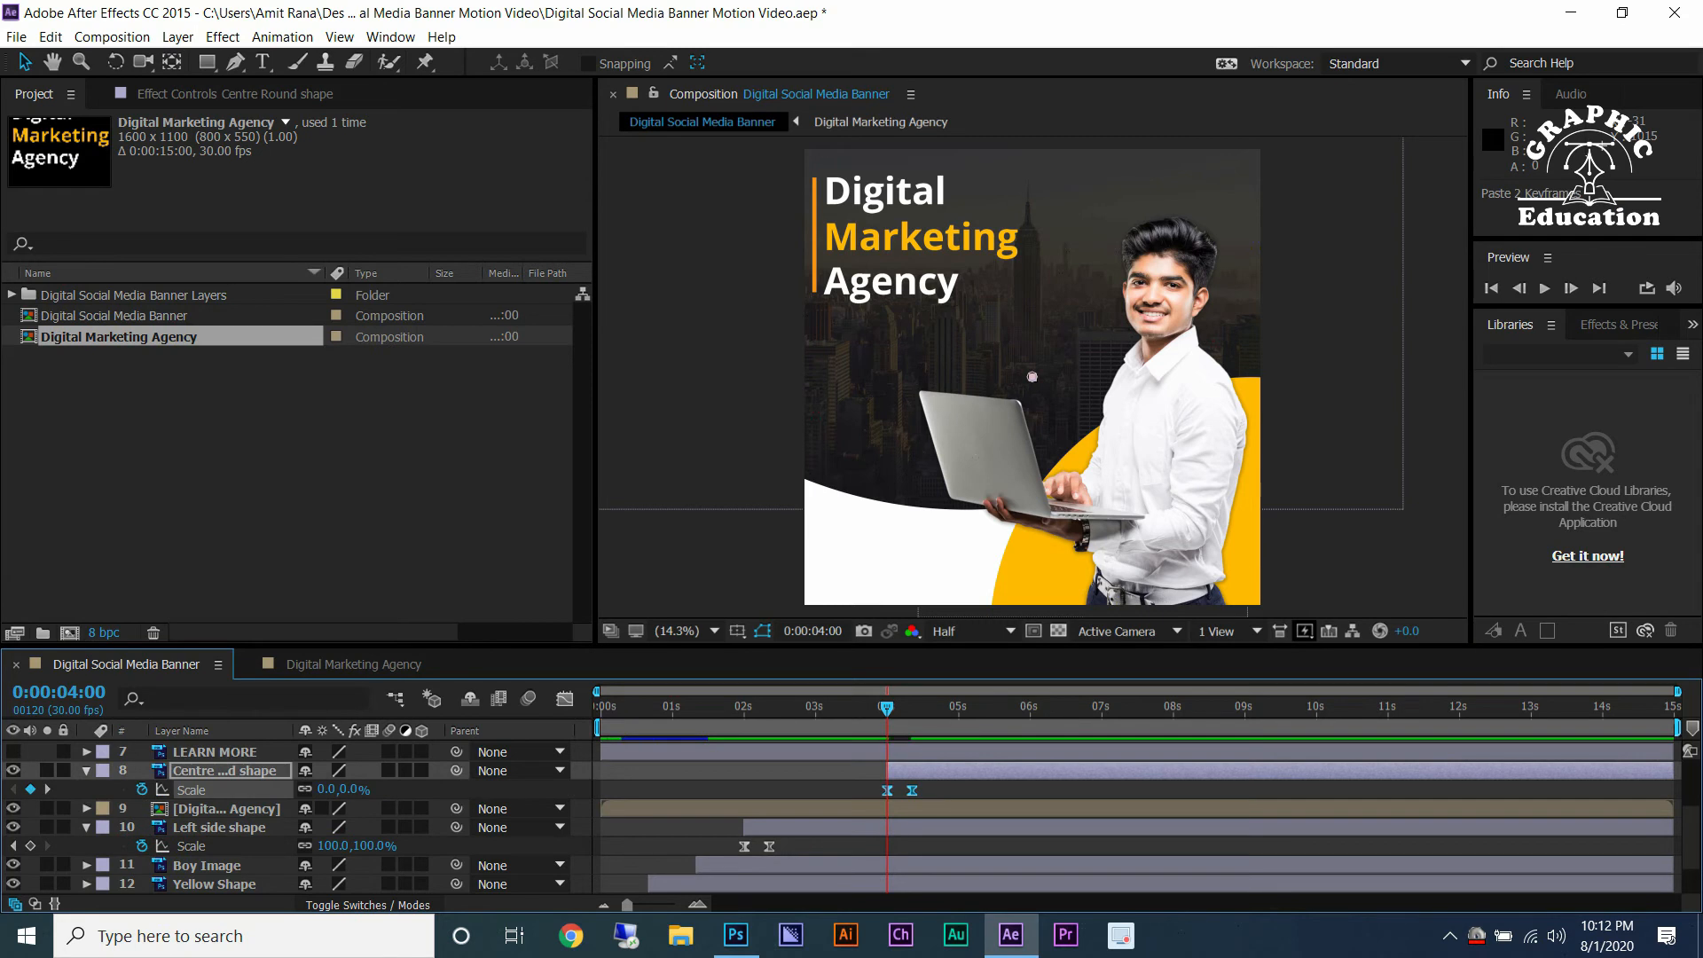
Zoom the timeline and play through the Centre Round shape's Scale keyframes.
key("ctrl+Up")
key("ctrl+Left")
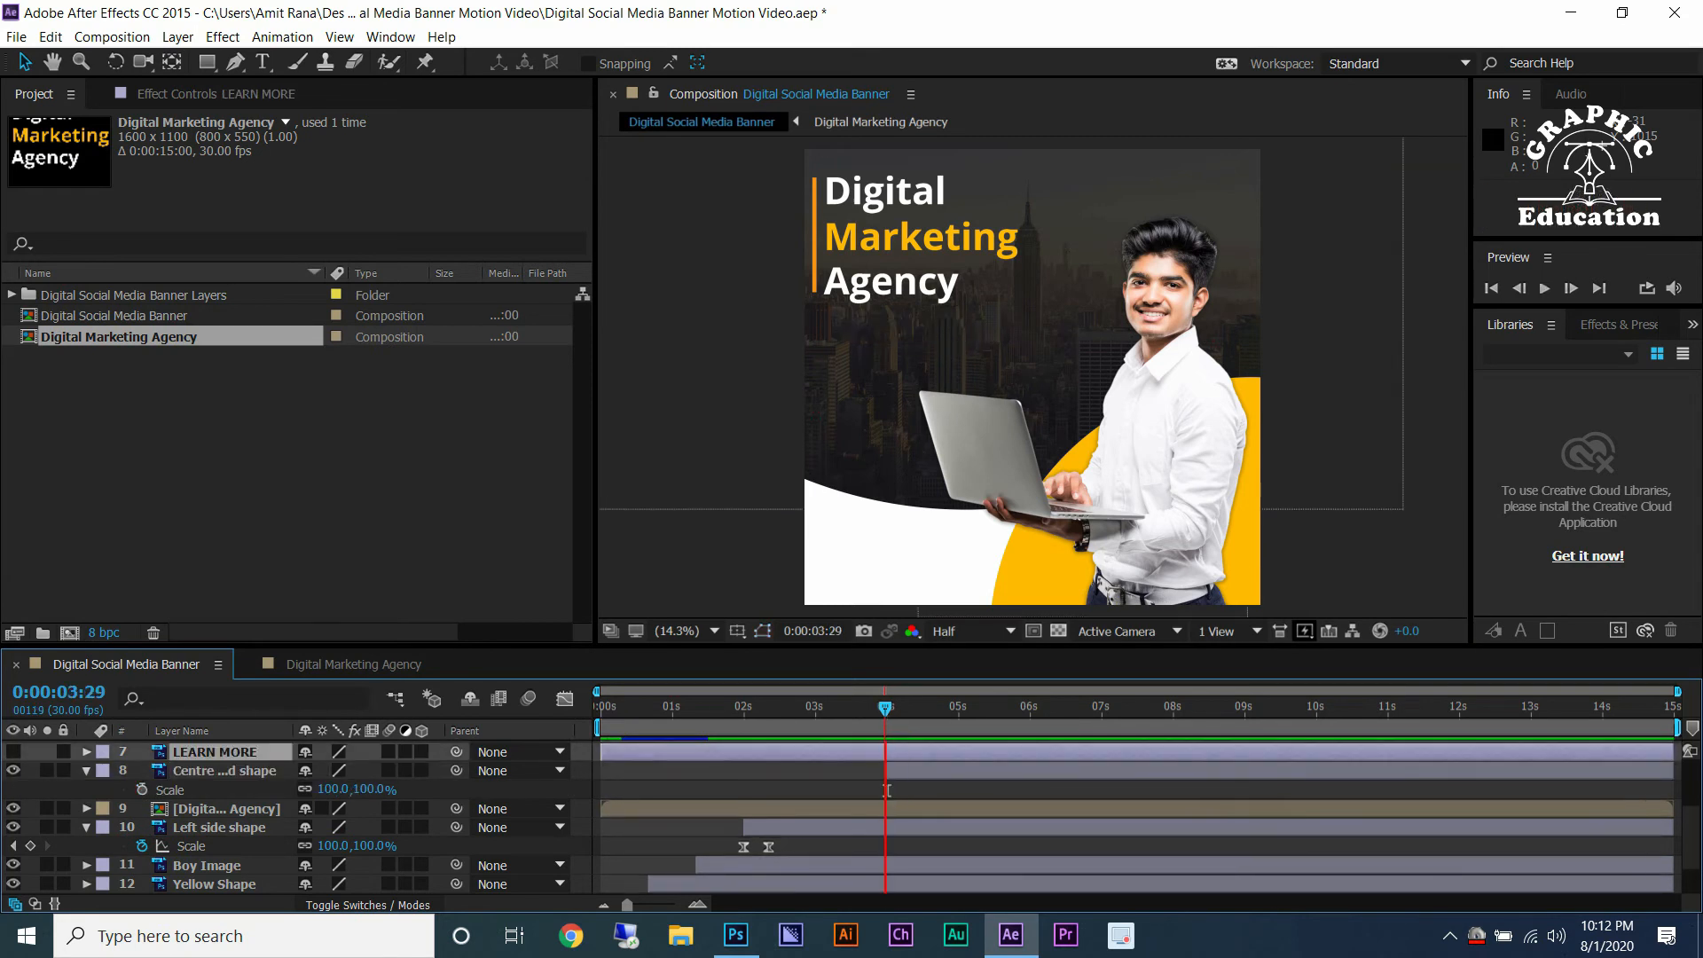
scroll(887, 789, "up", 5)
key("ctrl+Right")
left_click(862, 789)
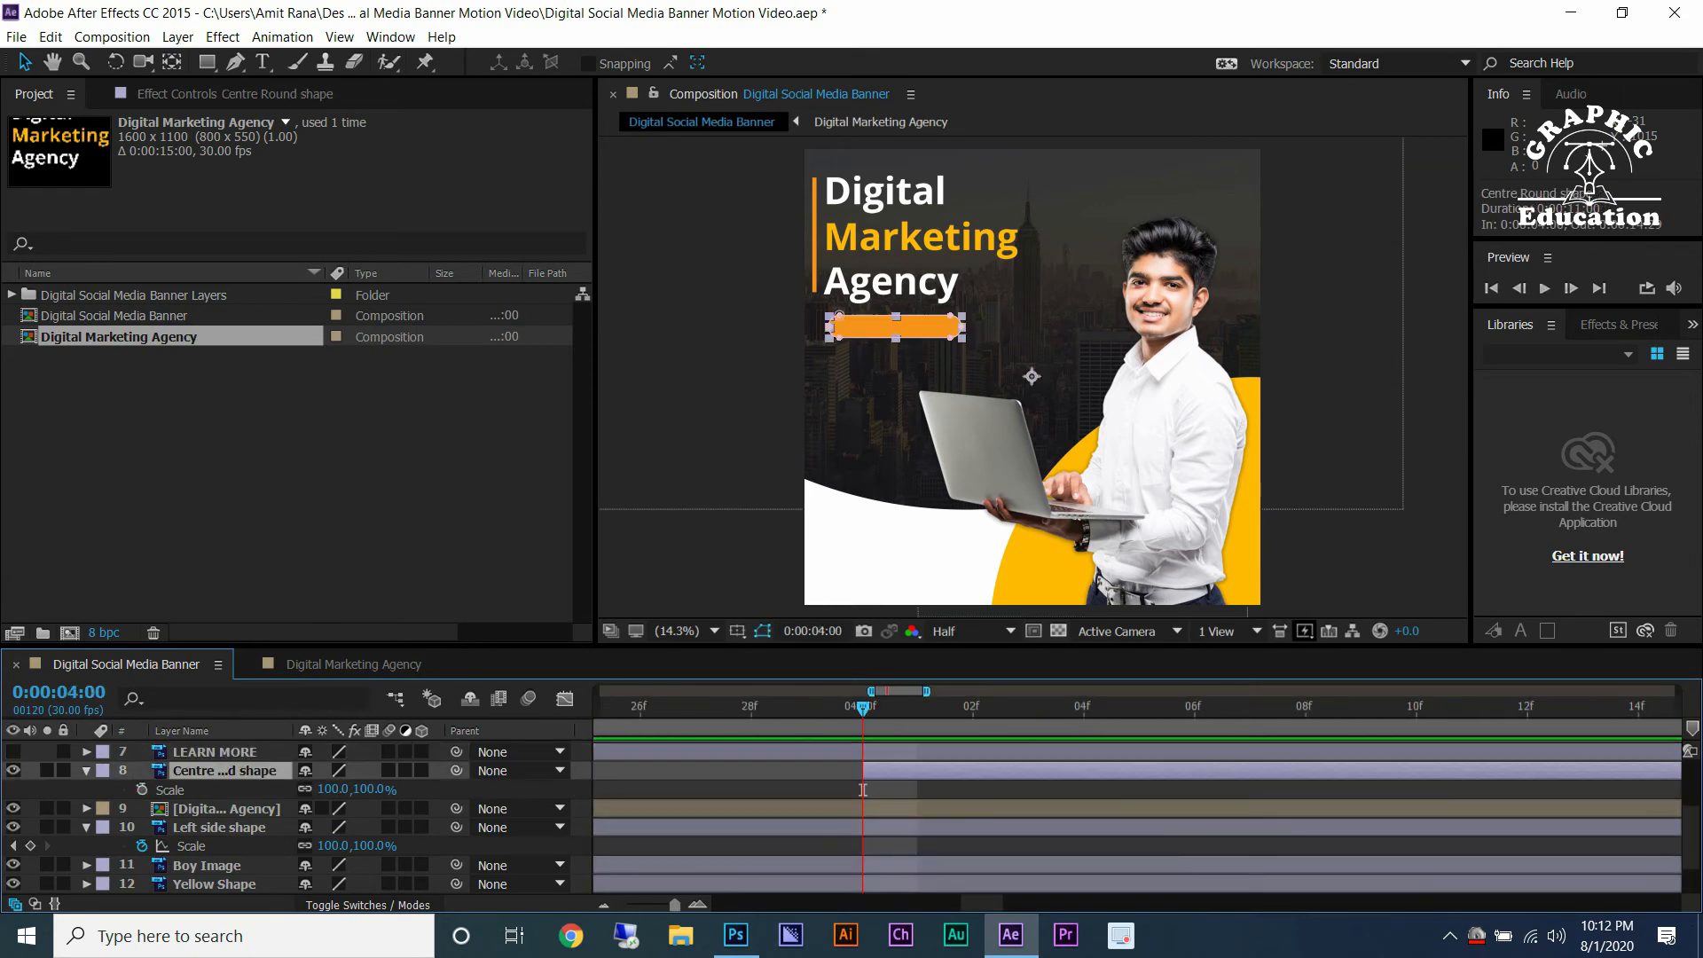
key("alt+shift+s")
right_click(862, 789)
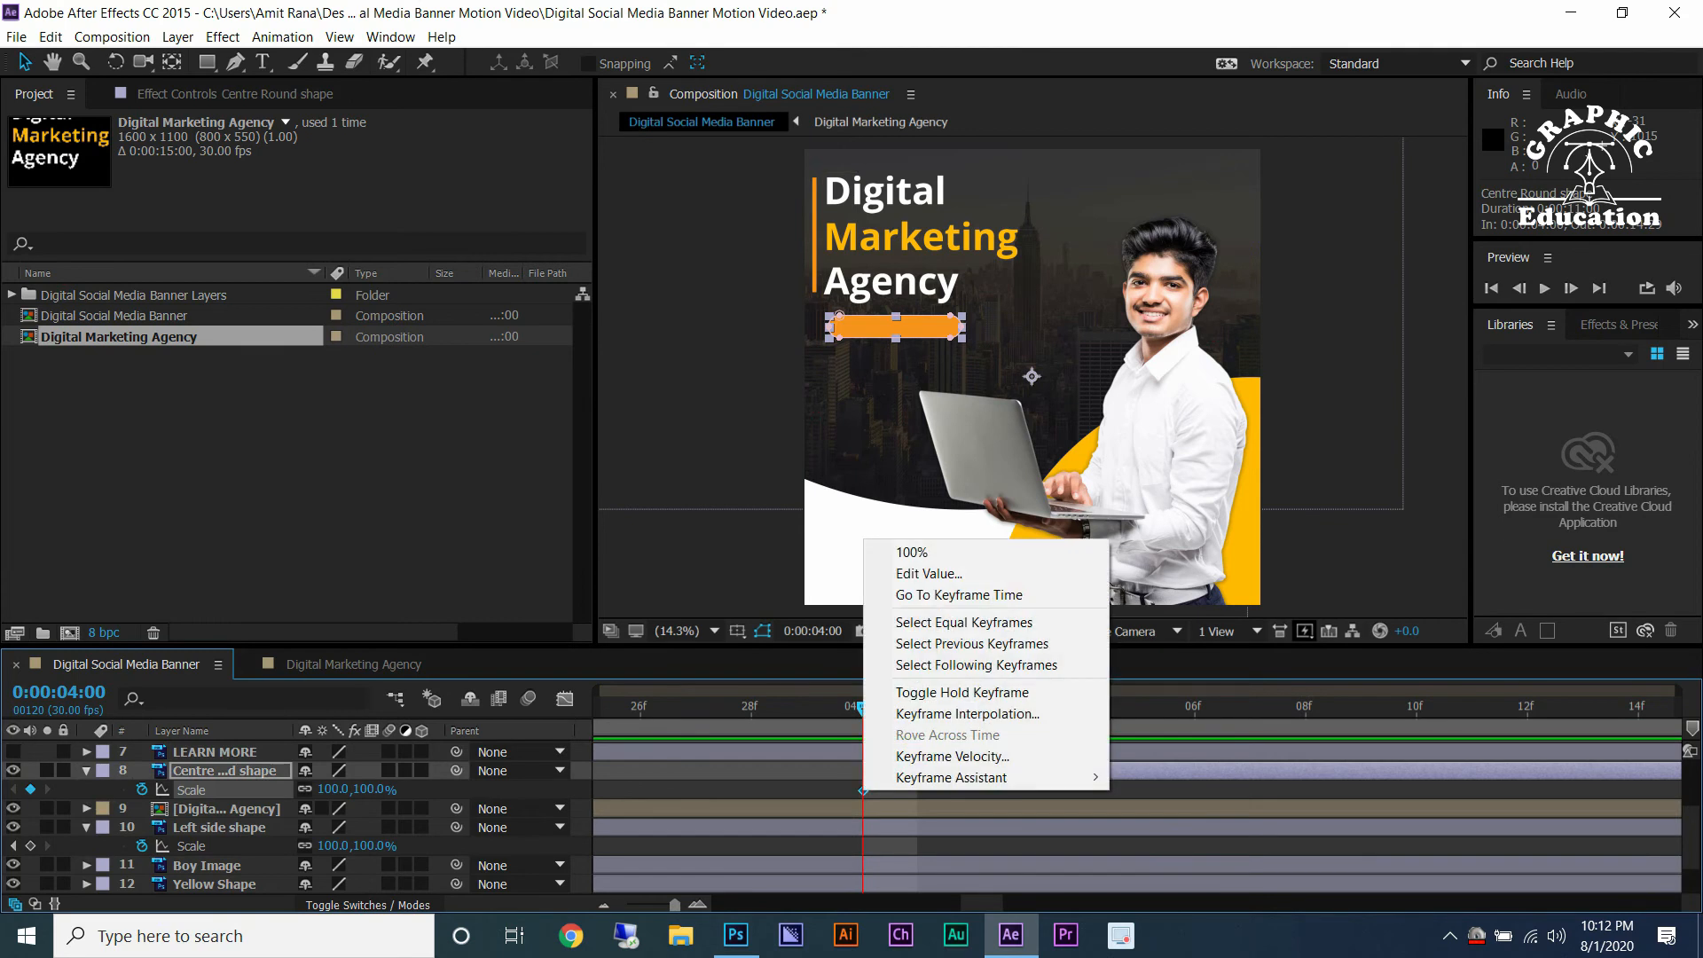
key("Escape")
key("space")
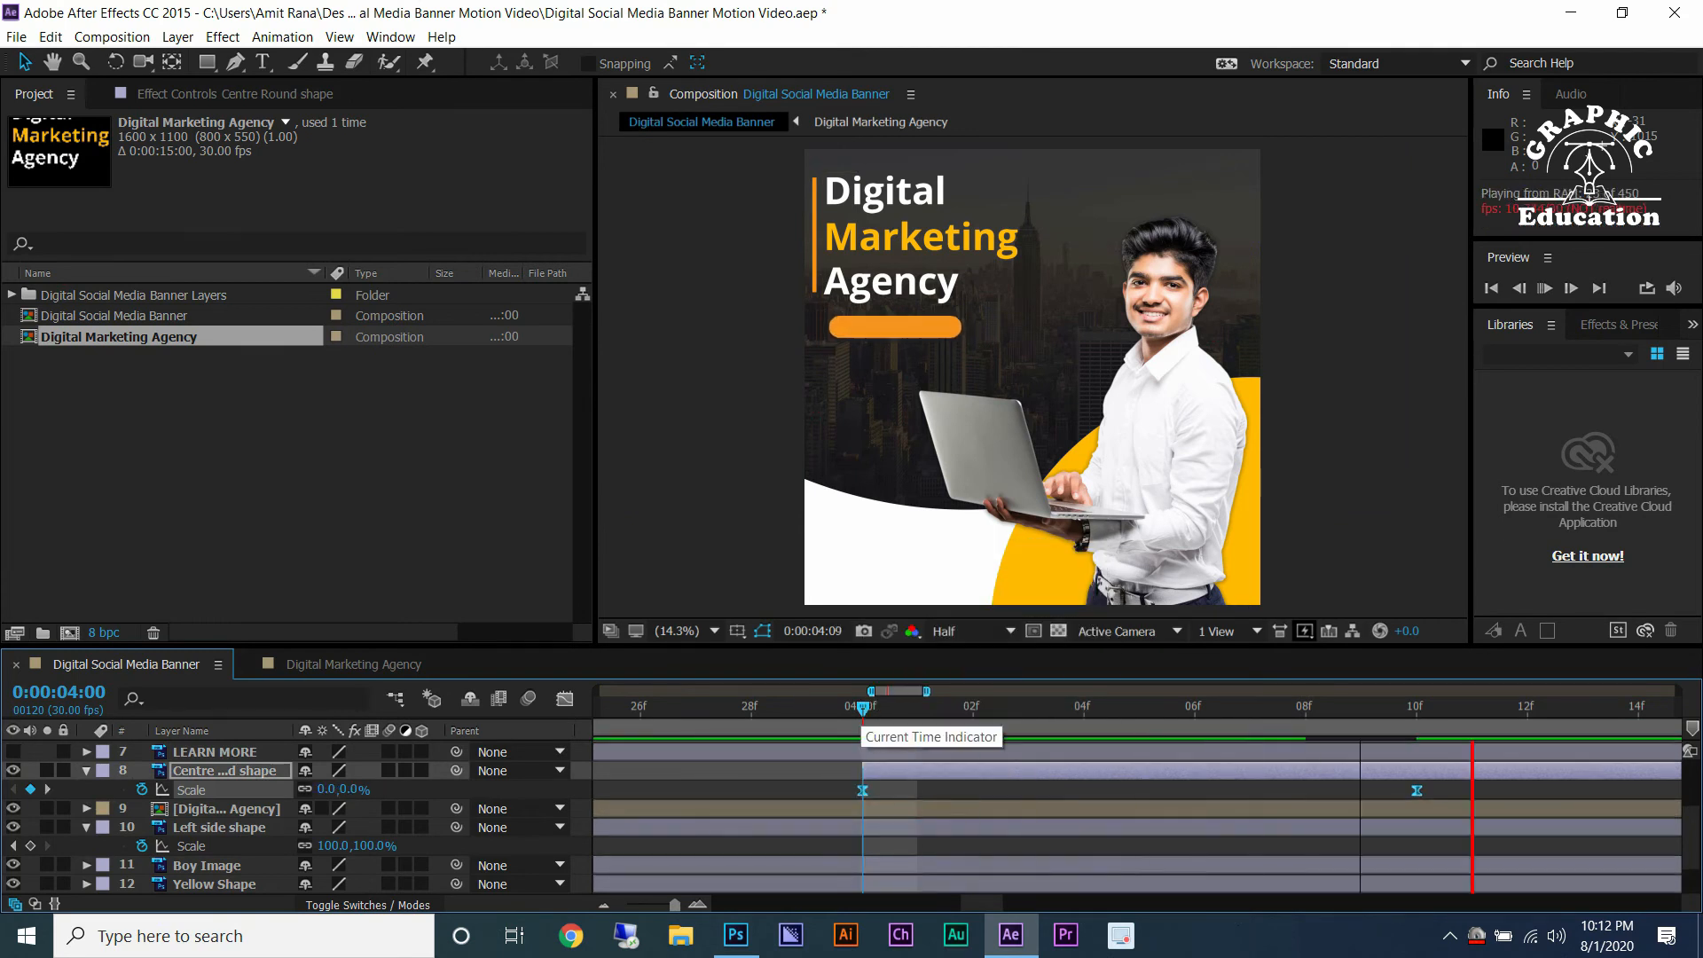
left_click_drag(862, 707, 1416, 707)
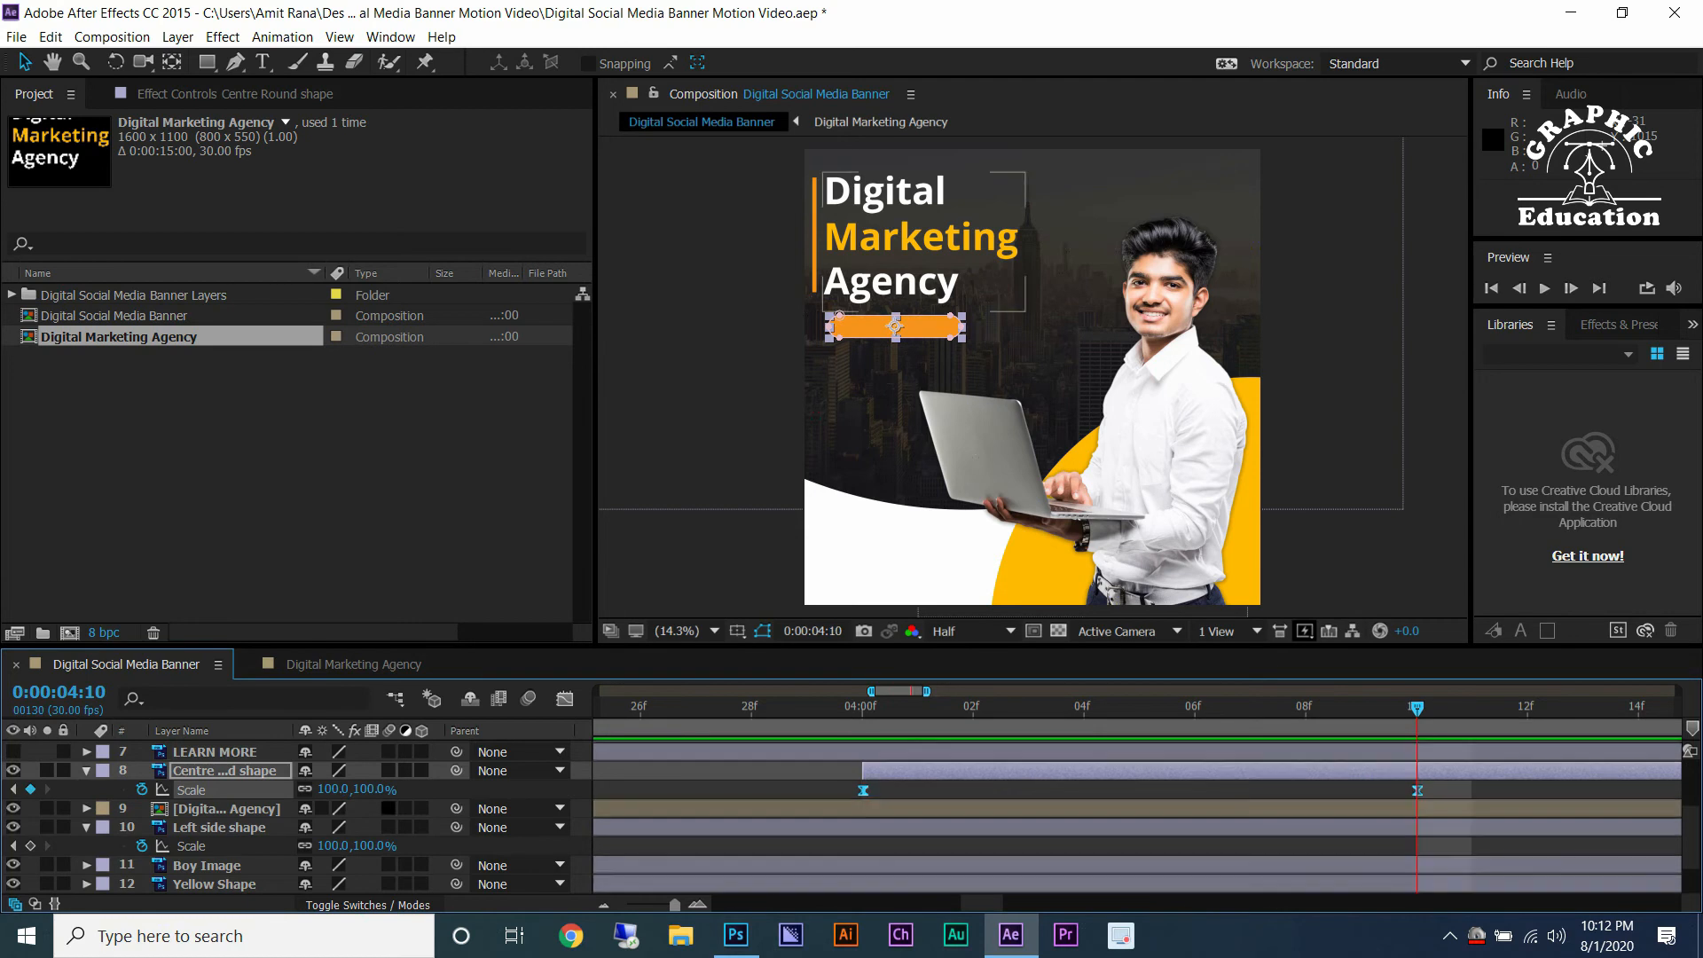
Set the Centre Round shape's Scale to 0,100% at 0:00:04:00 and 100,100% at 0:00:04:10.
left_click_drag(368, 789, 325, 789)
key("ctrl+z")
left_click(326, 789)
key("Return")
key("j")
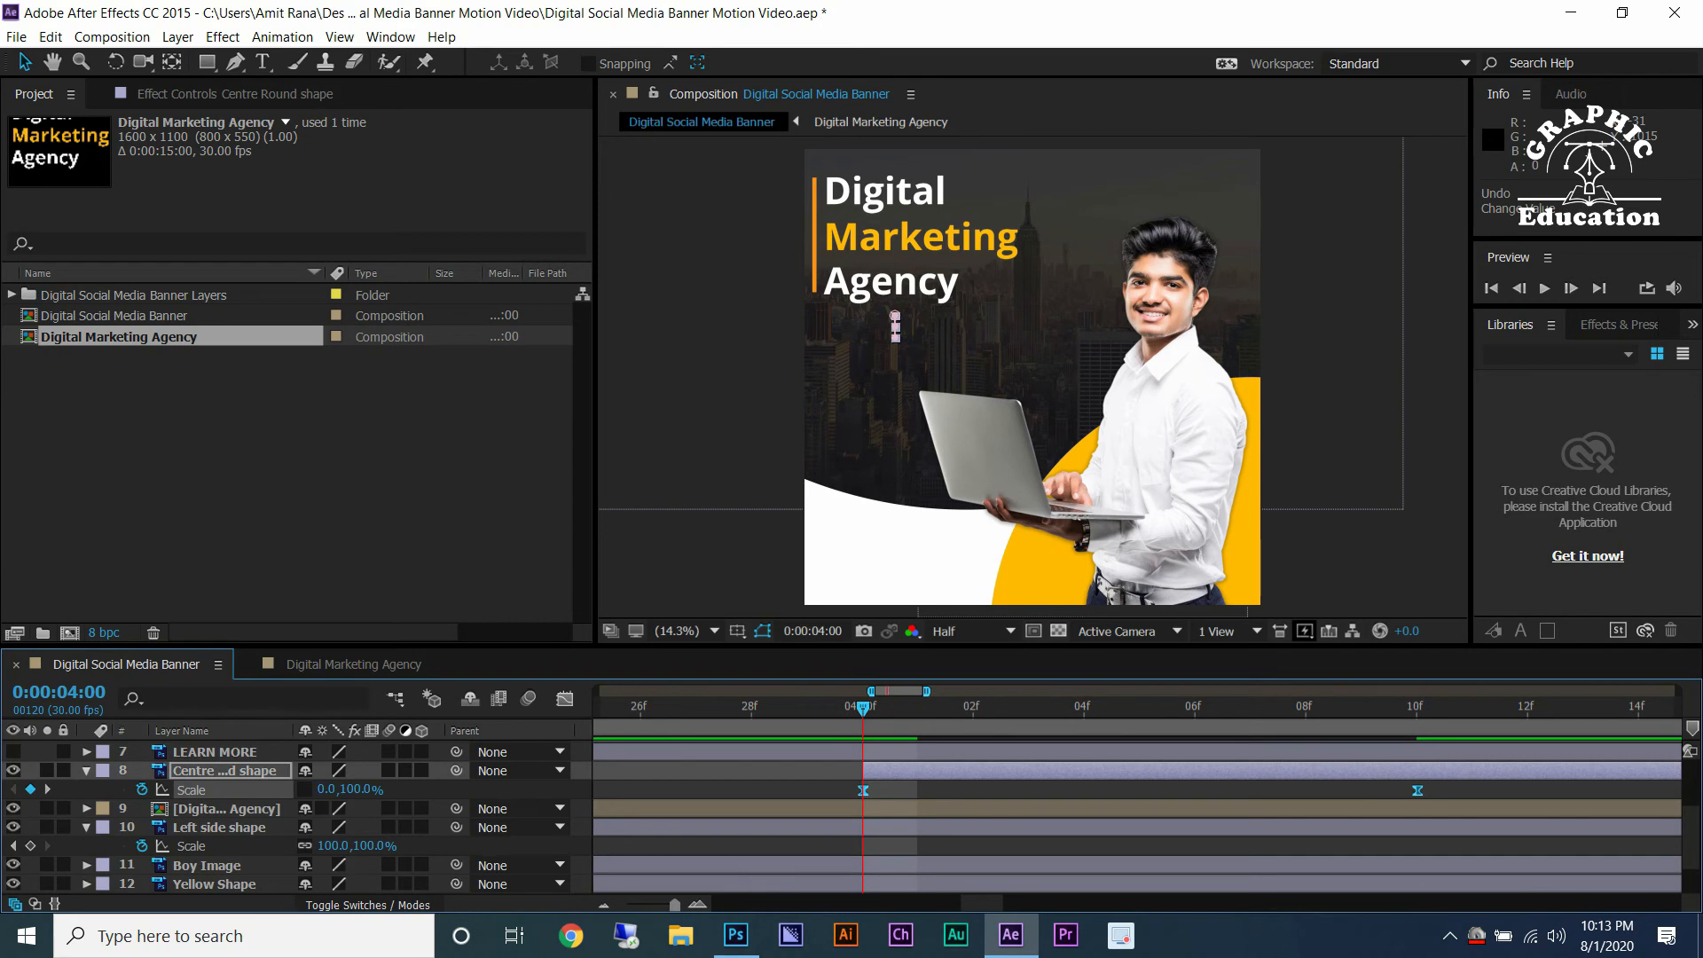
left_click(1416, 706)
left_click_drag(1416, 706, 862, 706)
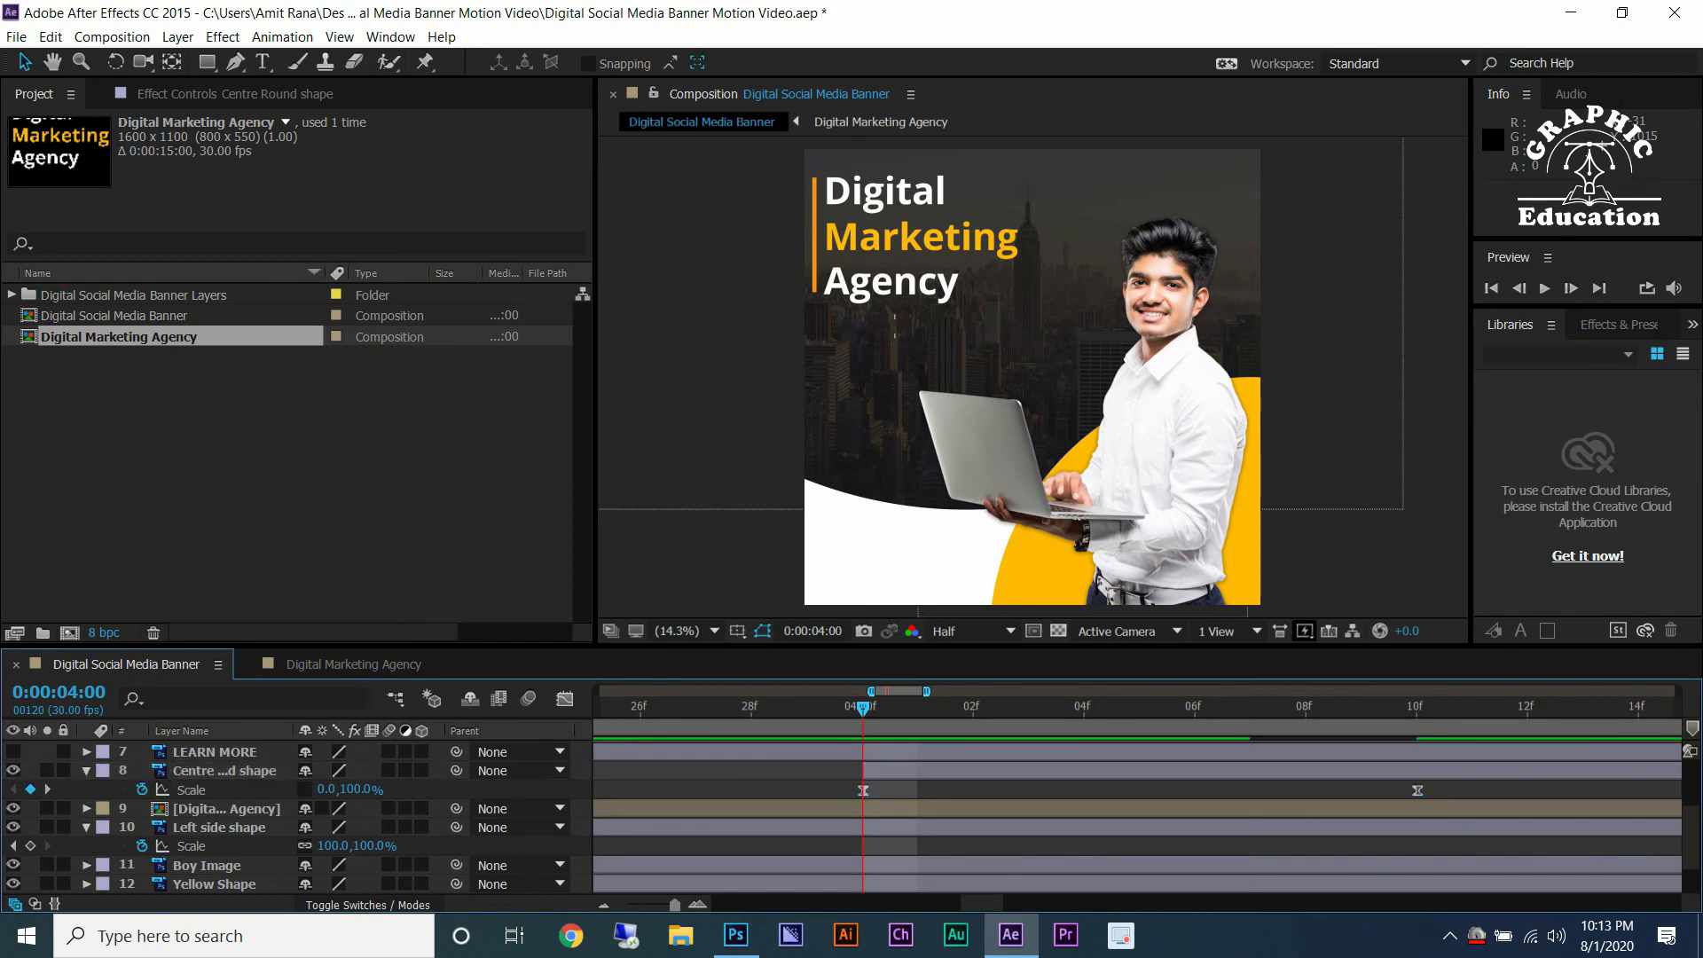
left_click(1416, 707)
type("10")
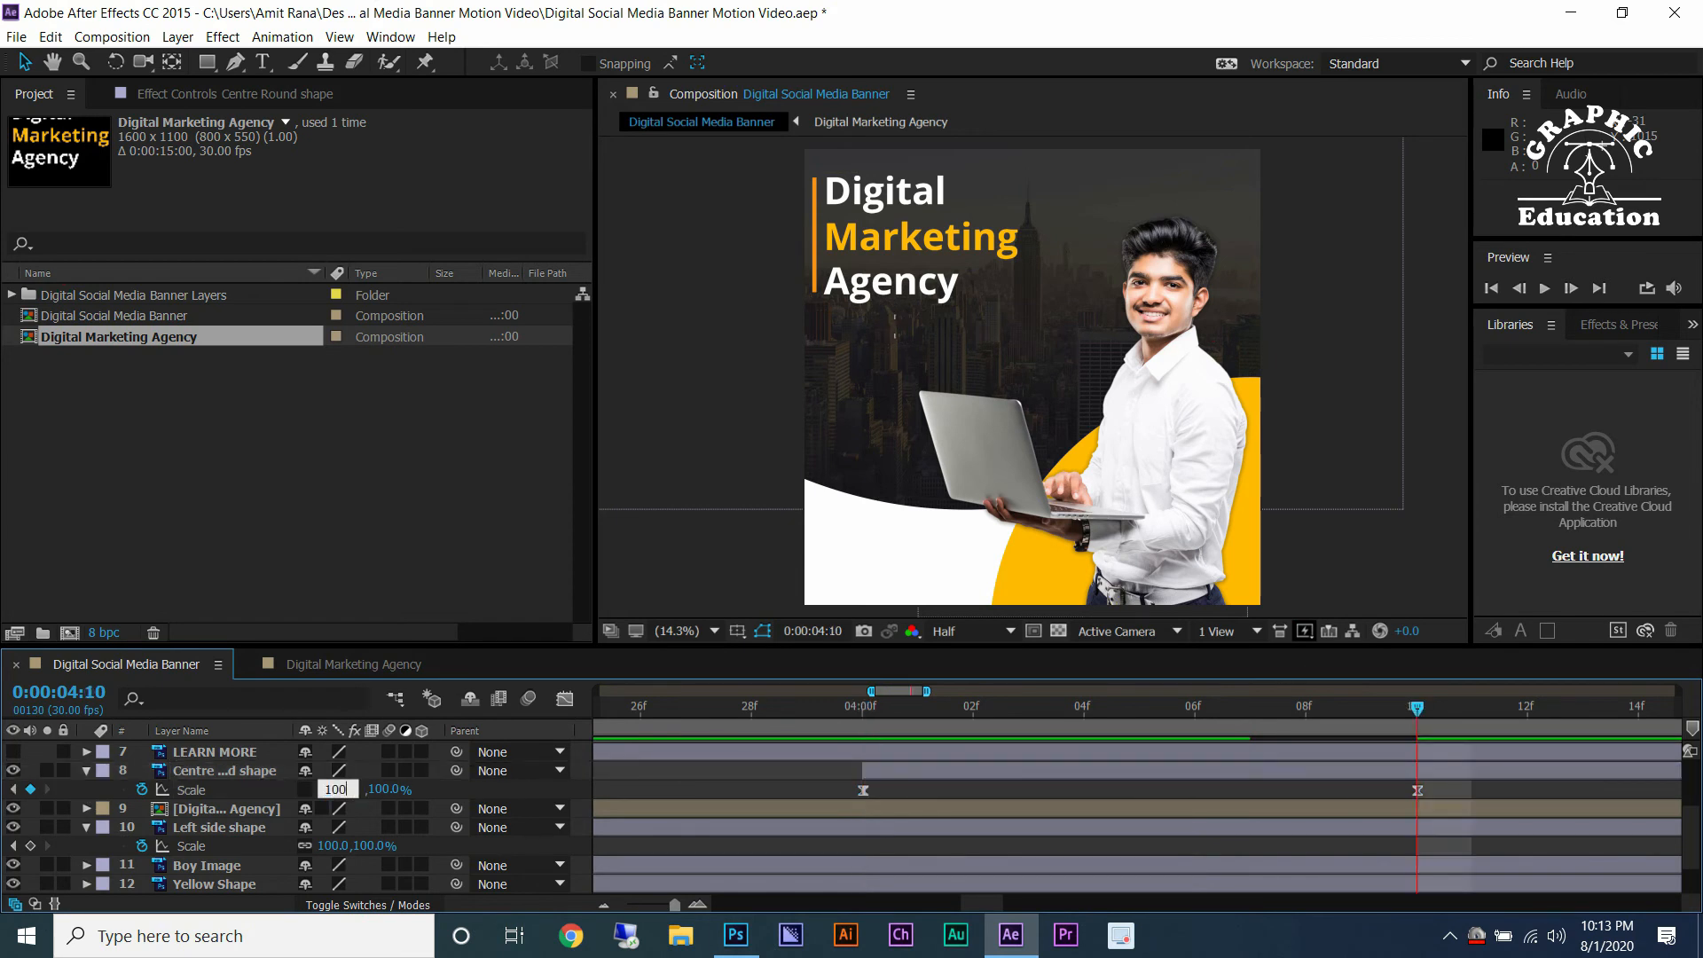
type("0")
key("Return")
Fade in the LEARN MORE text from 0% opacity at 0:00:04:12 to 100% at 0:00:04:20 with Easy Ease.
left_click_drag(862, 707, 1526, 707)
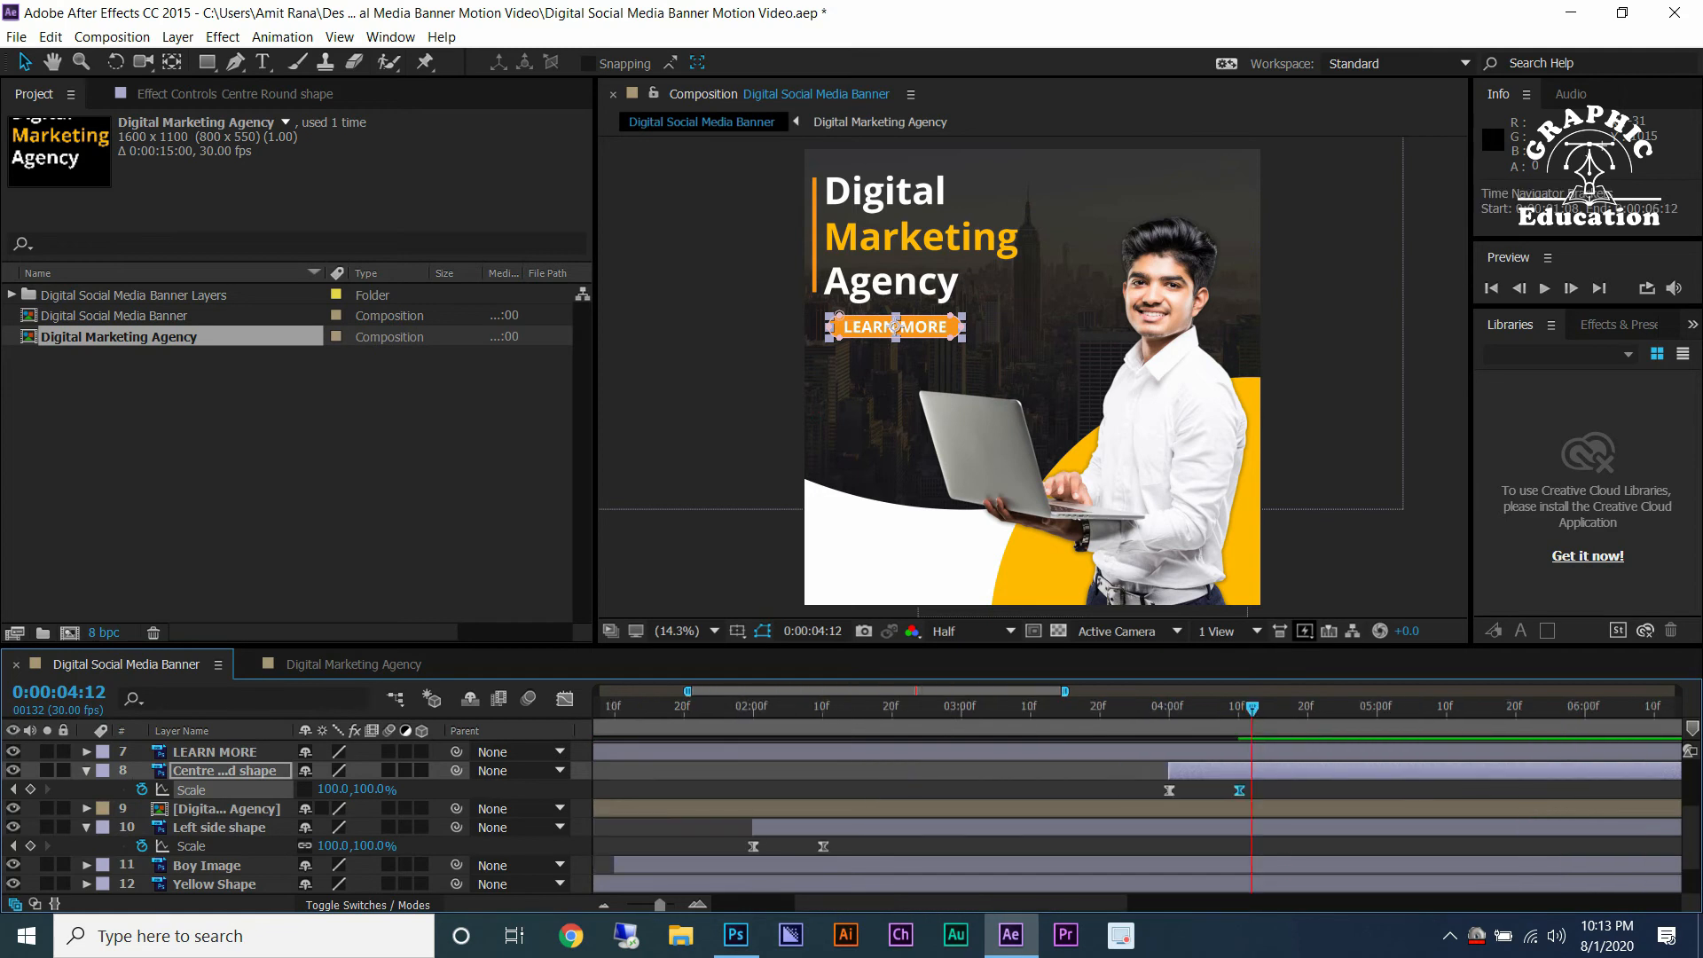
left_click(895, 326)
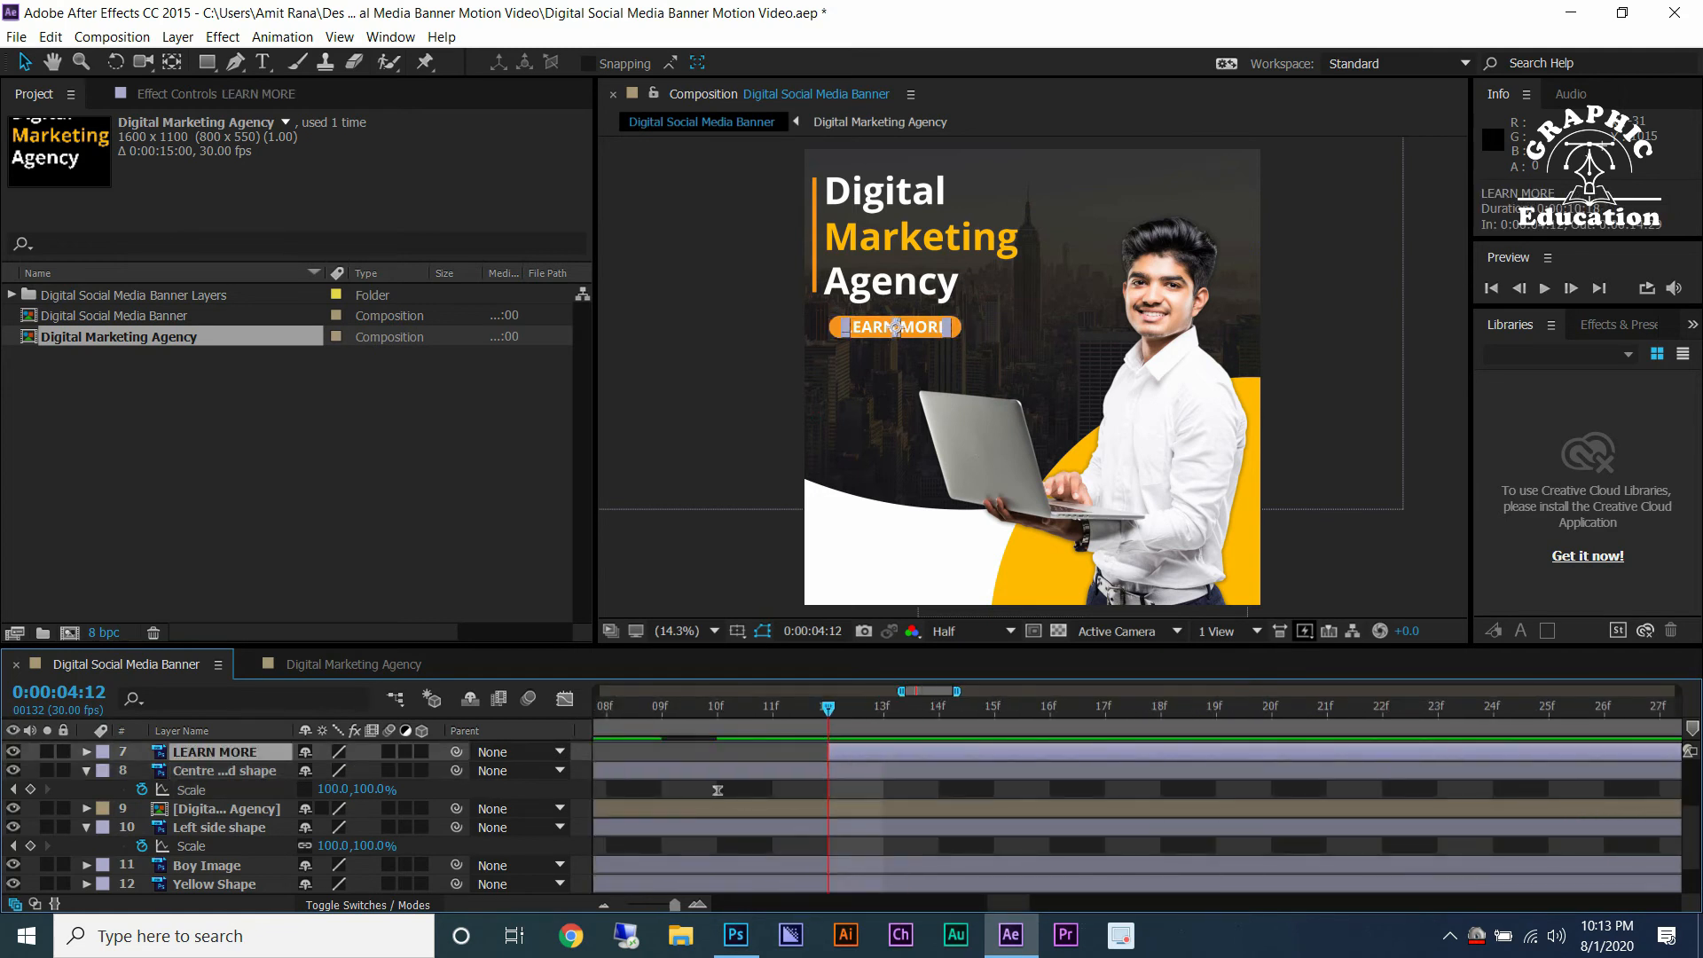
key("alt+shift+t")
left_click_drag(310, 771, 266, 771)
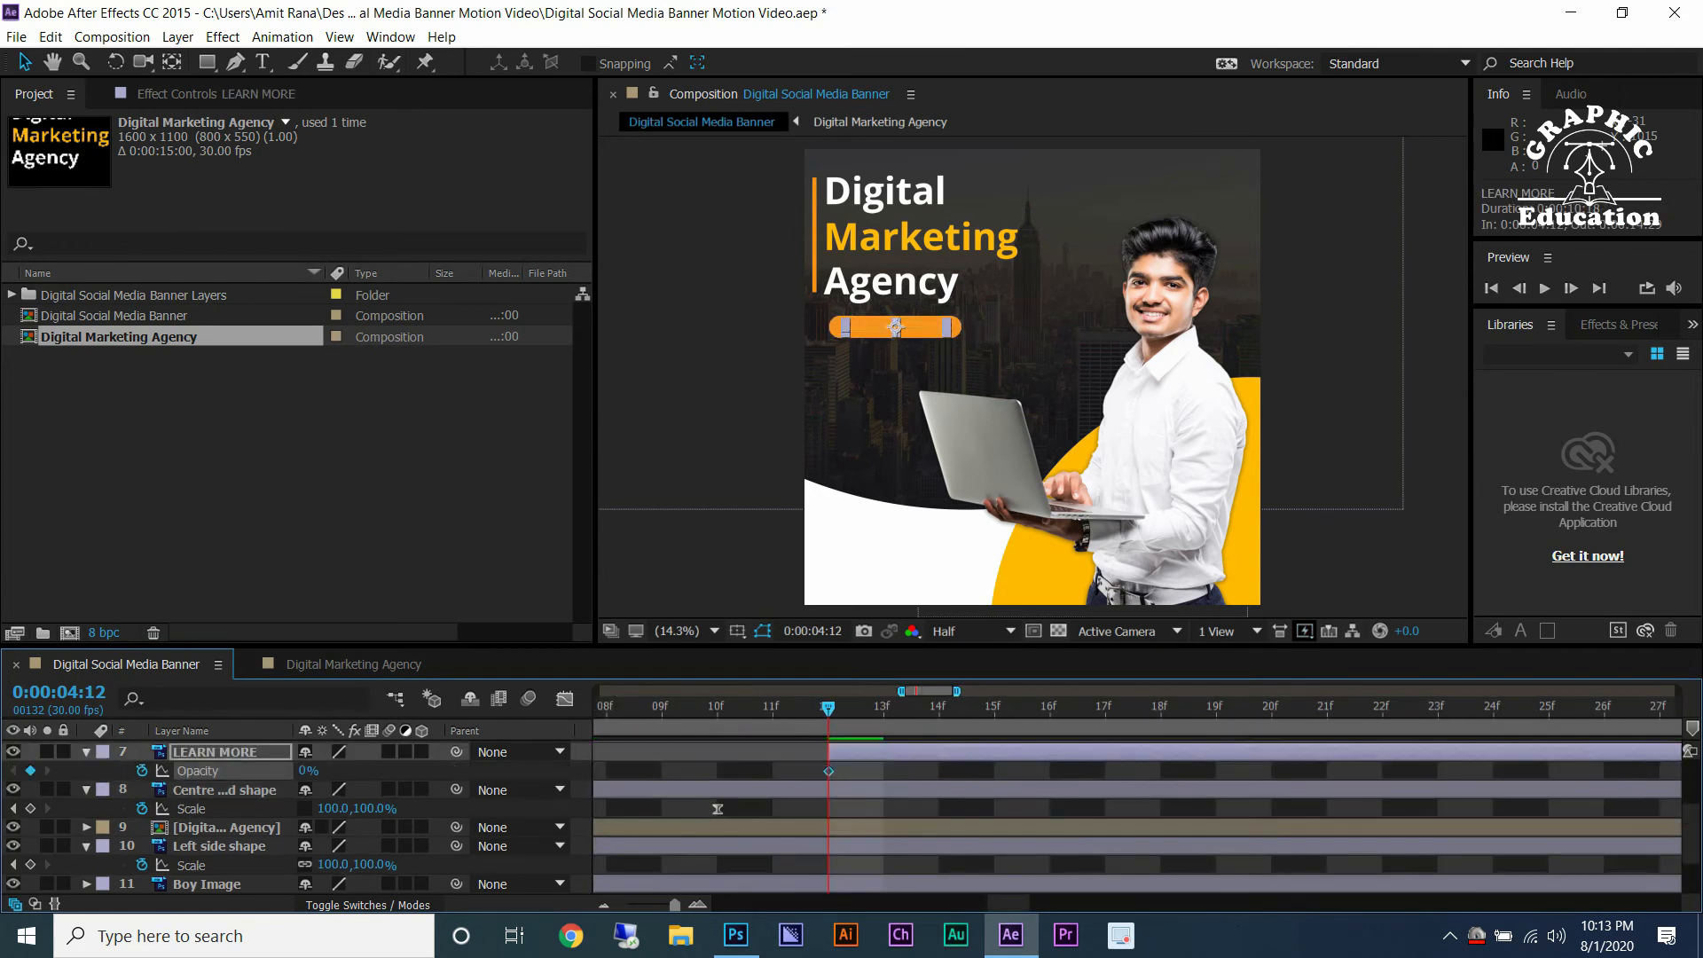
key("Page_Down")
key("Page_Down")
key("Page_Down")
key("Page_Down")
key("Page_Down")
key("Page_Down")
key("Page_Down")
key("Page_Down")
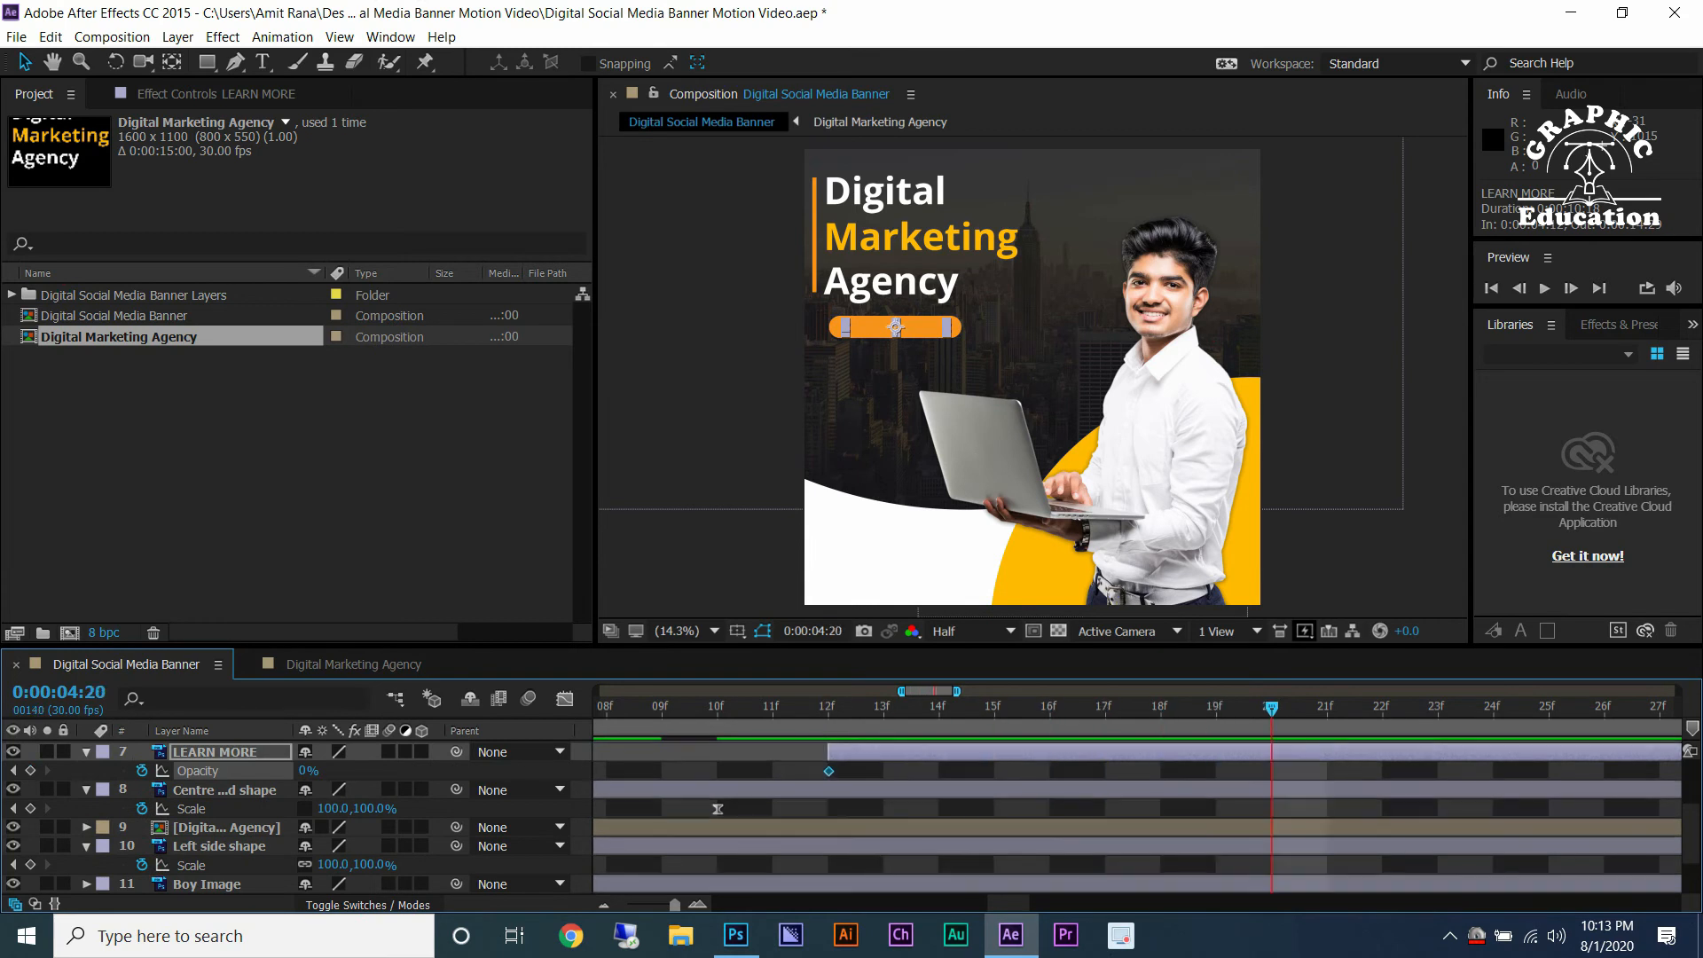
left_click_drag(310, 771, 354, 771)
right_click(828, 771)
mouse_move(914, 755)
left_click(1128, 798)
key("space")
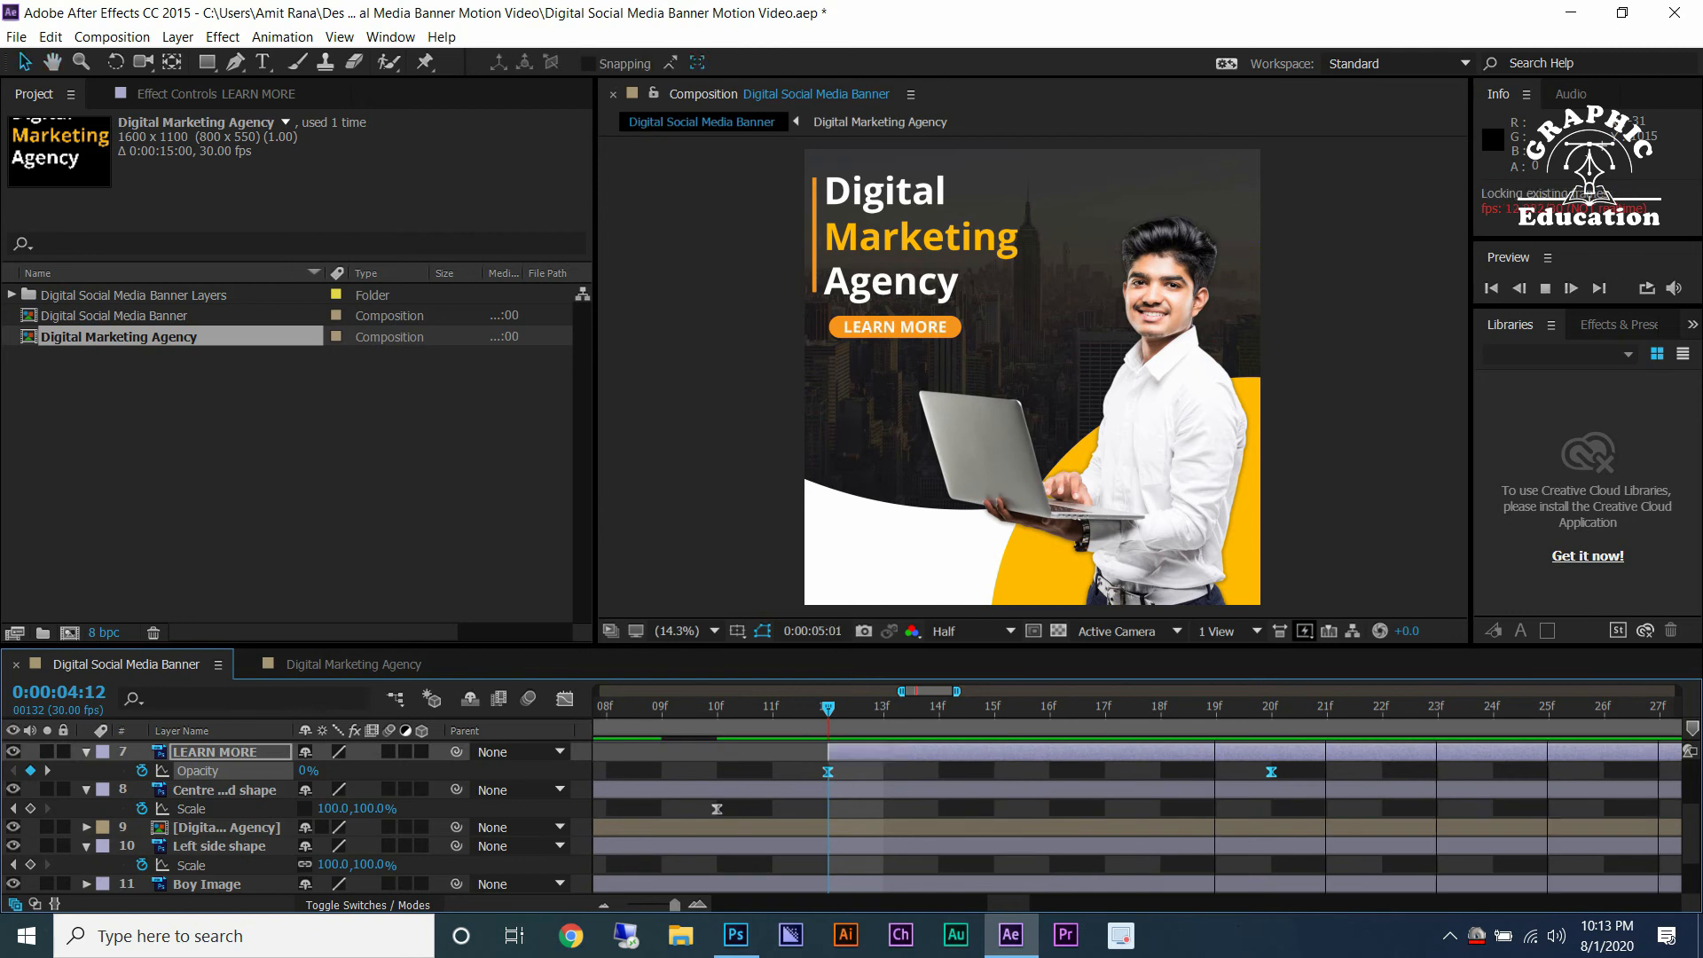
key("space")
Unhide the Visit our website text layer and move its start to 0:00:04:25.
key("Page_Down")
key("Page_Down")
key("Page_Down")
key("Page_Down")
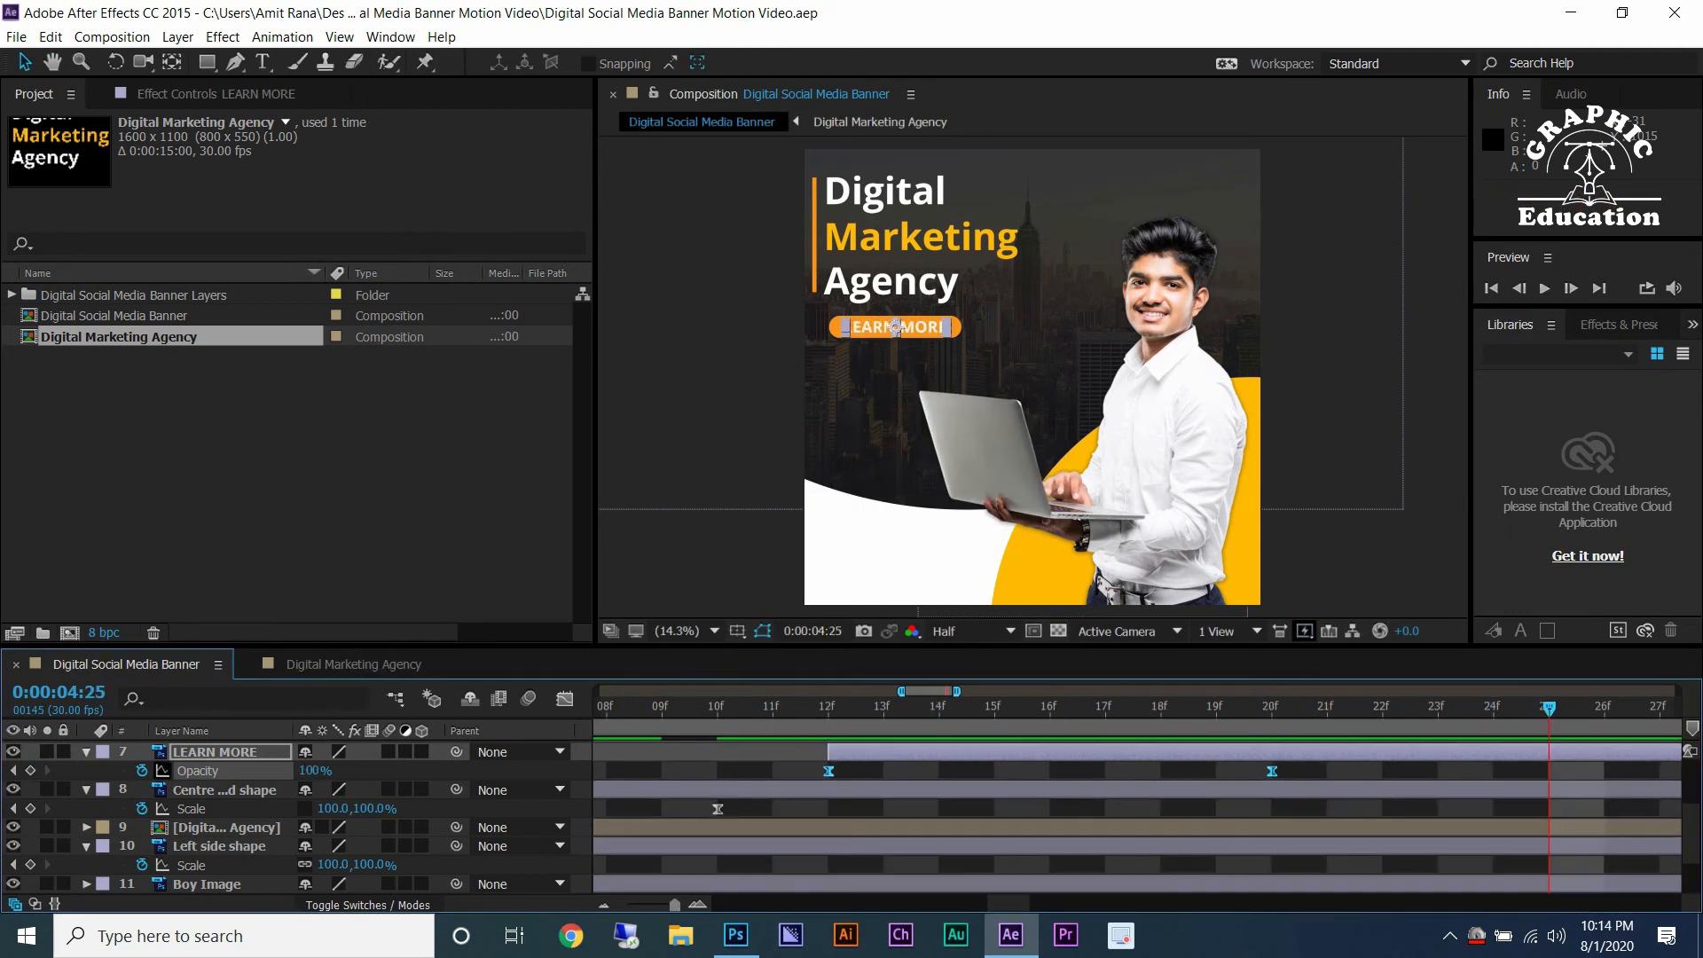
scroll(293, 816, "up", 3)
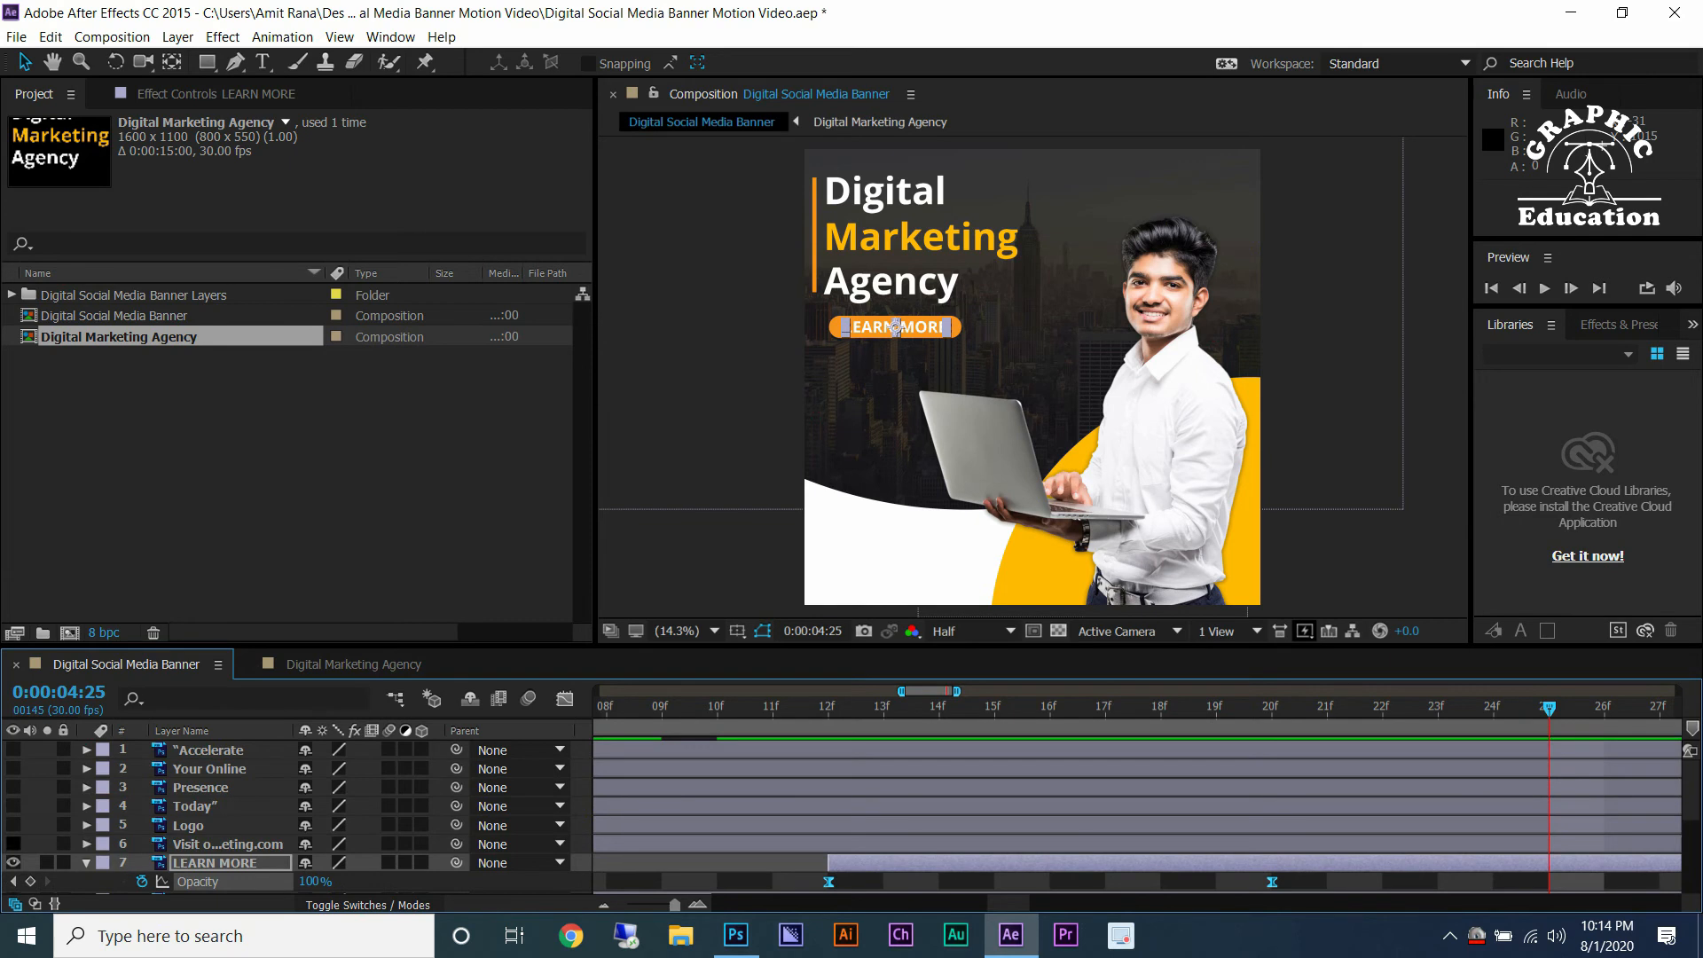
left_click(13, 844)
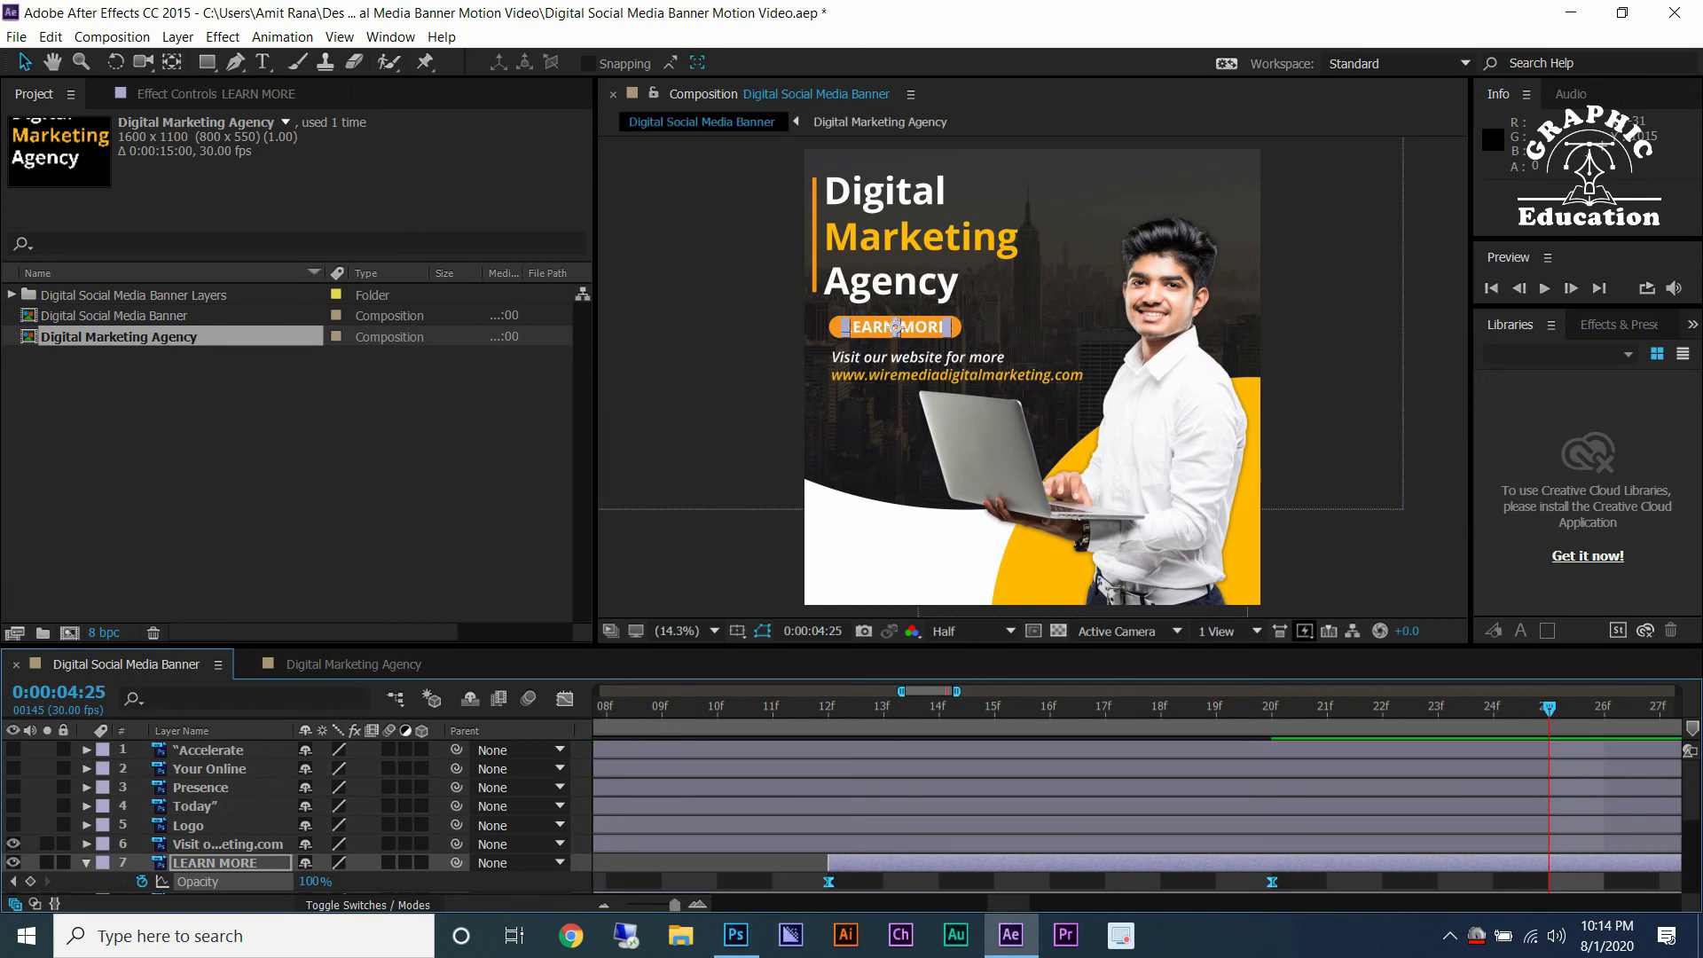
left_click(227, 844)
key("semicolon")
left_click_drag(601, 844, 947, 844)
scroll(975, 845, "up", 4)
scroll(1020, 844, "down", 3)
scroll(1020, 845, "down", 2)
scroll(1020, 845, "up", 1)
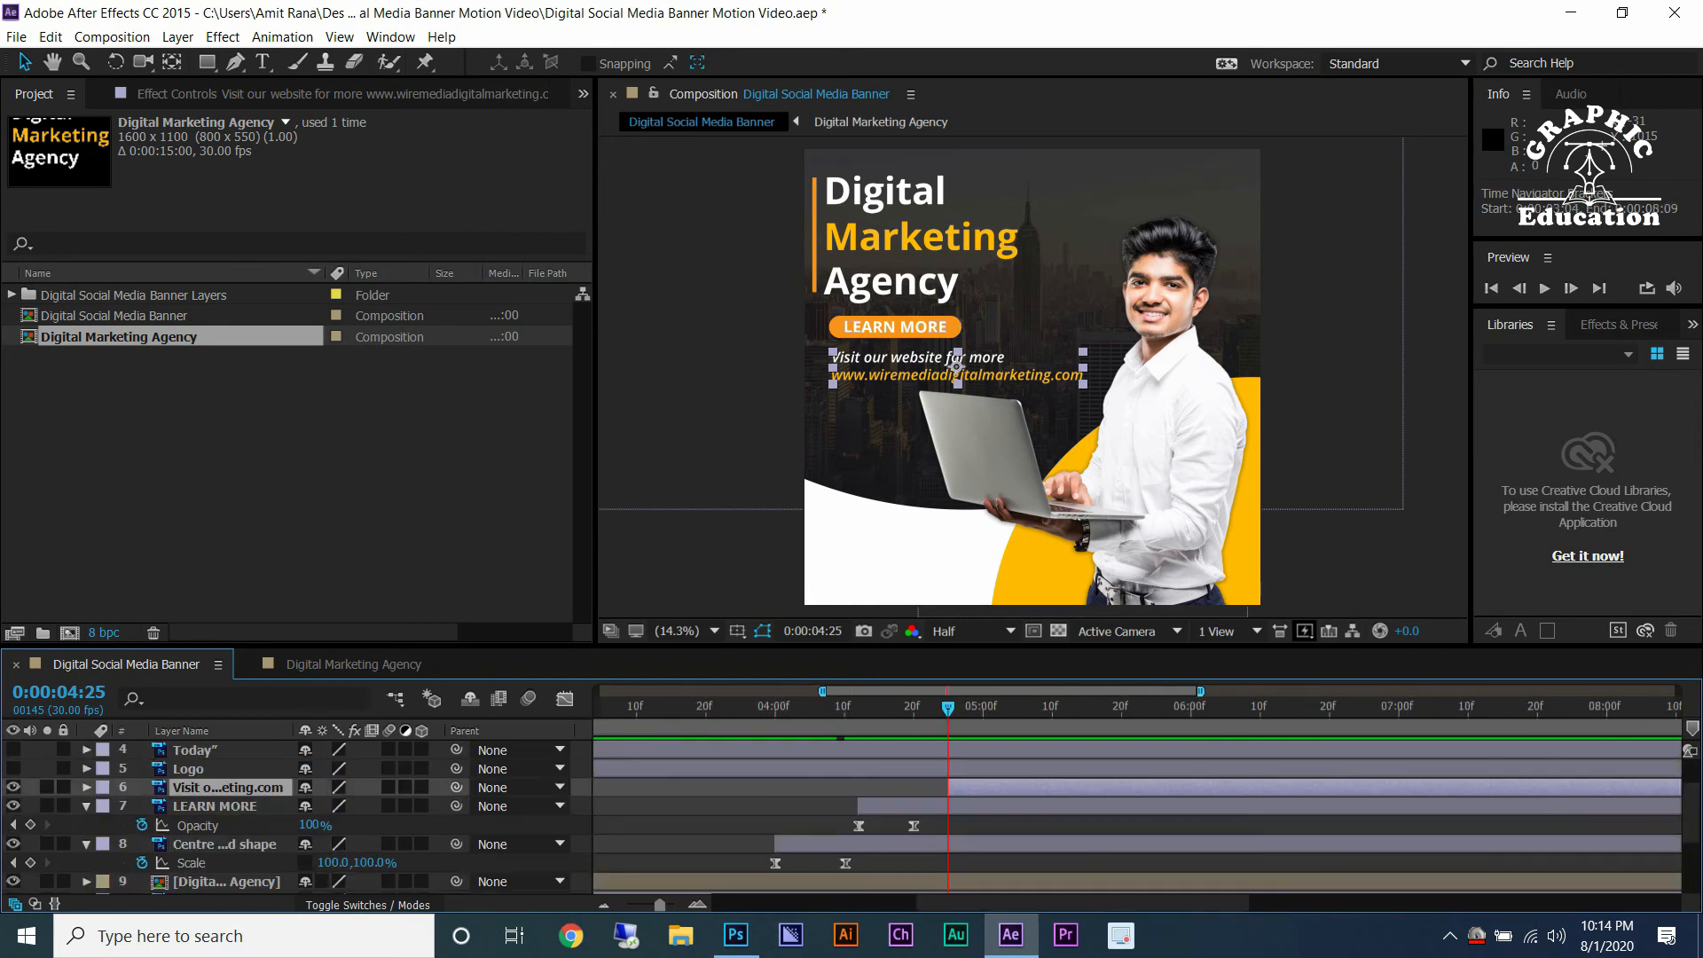
Save the project and add Easy Ease Position keyframes to the Visit our website text at 0:00:04:25 and 0:00:05:05.
key("ctrl+s")
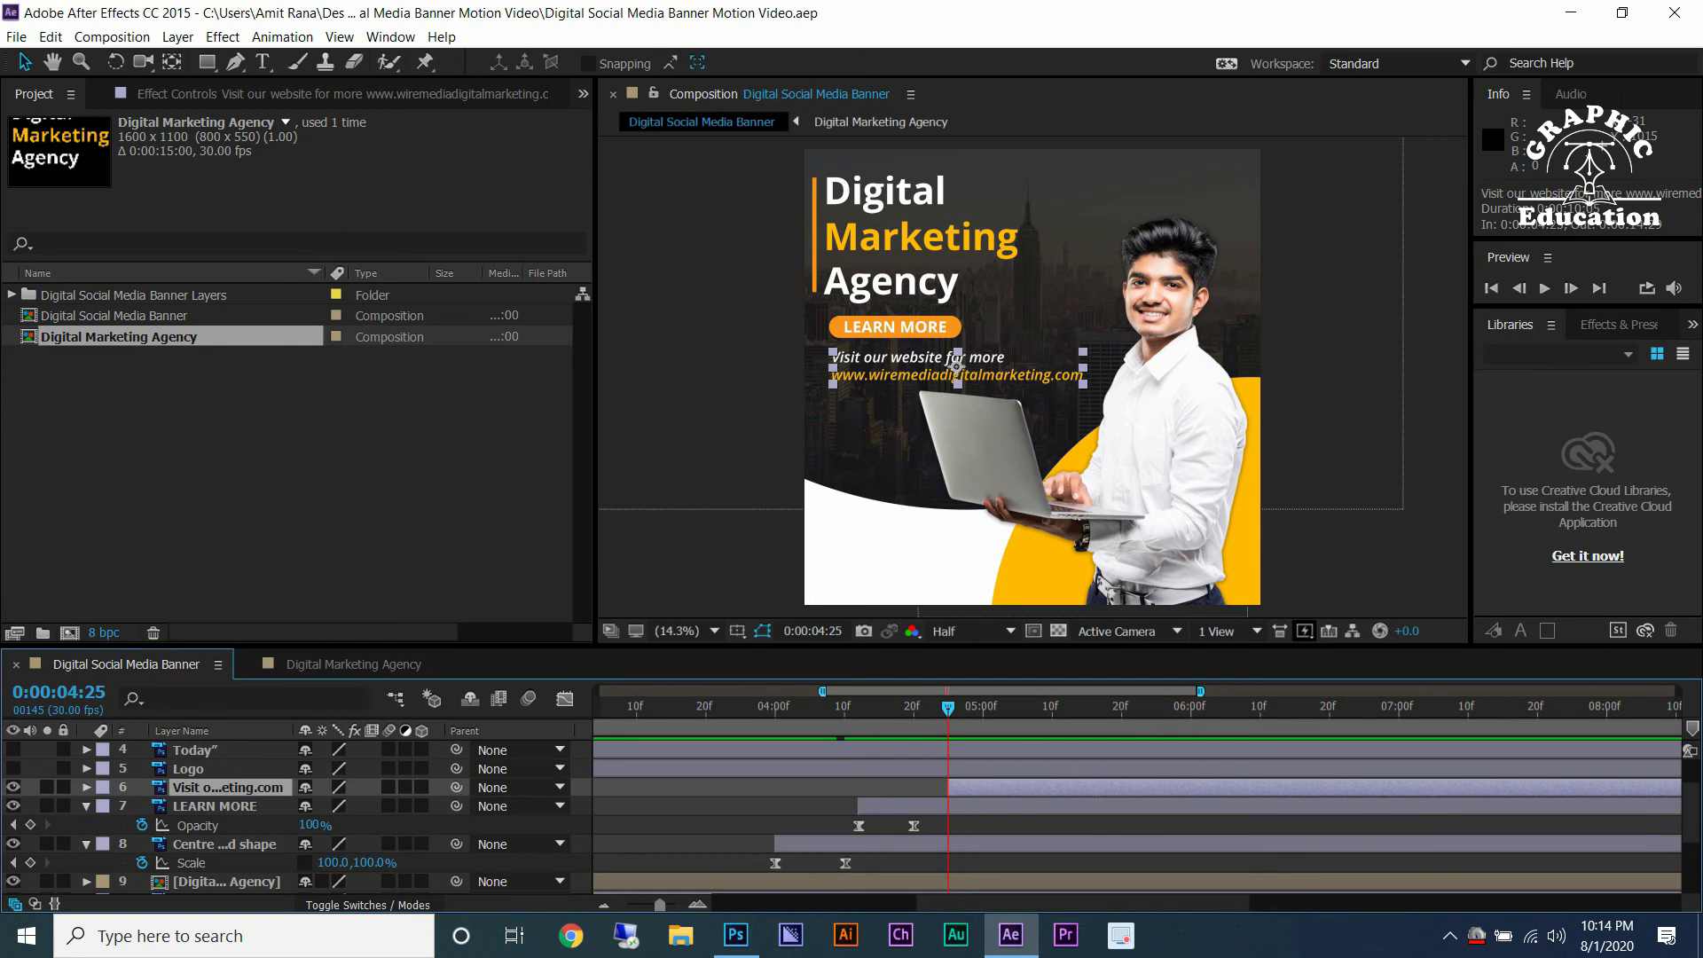
key("p")
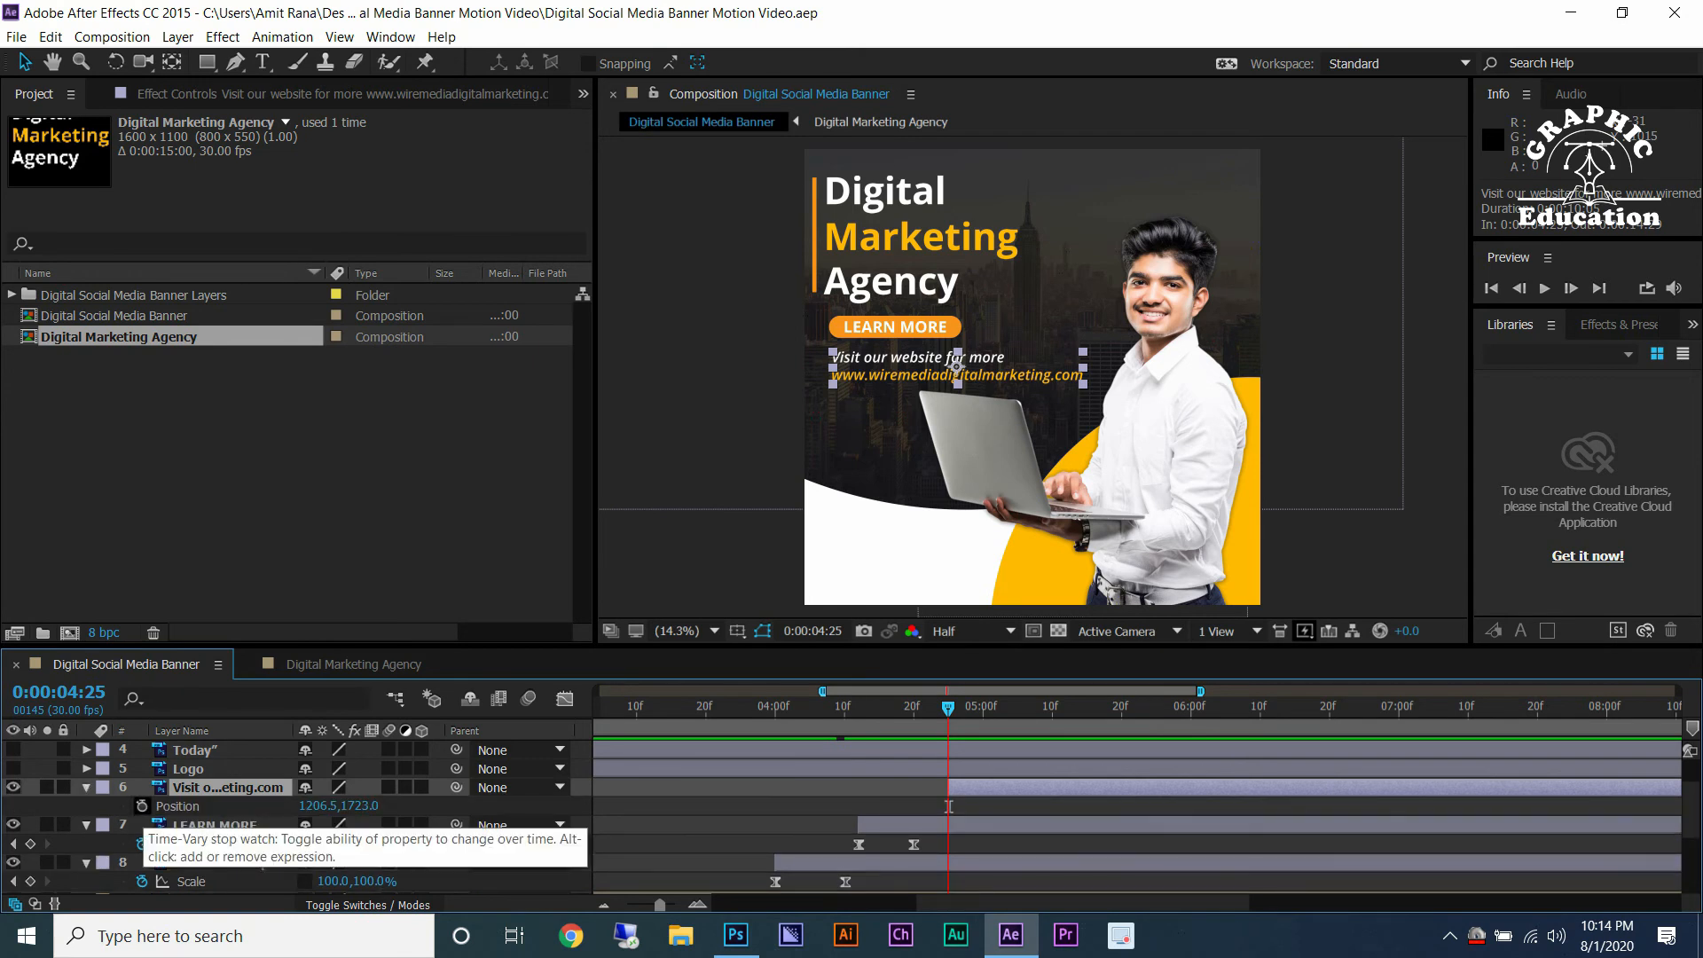
left_click(141, 805)
right_click(948, 806)
mouse_move(1046, 786)
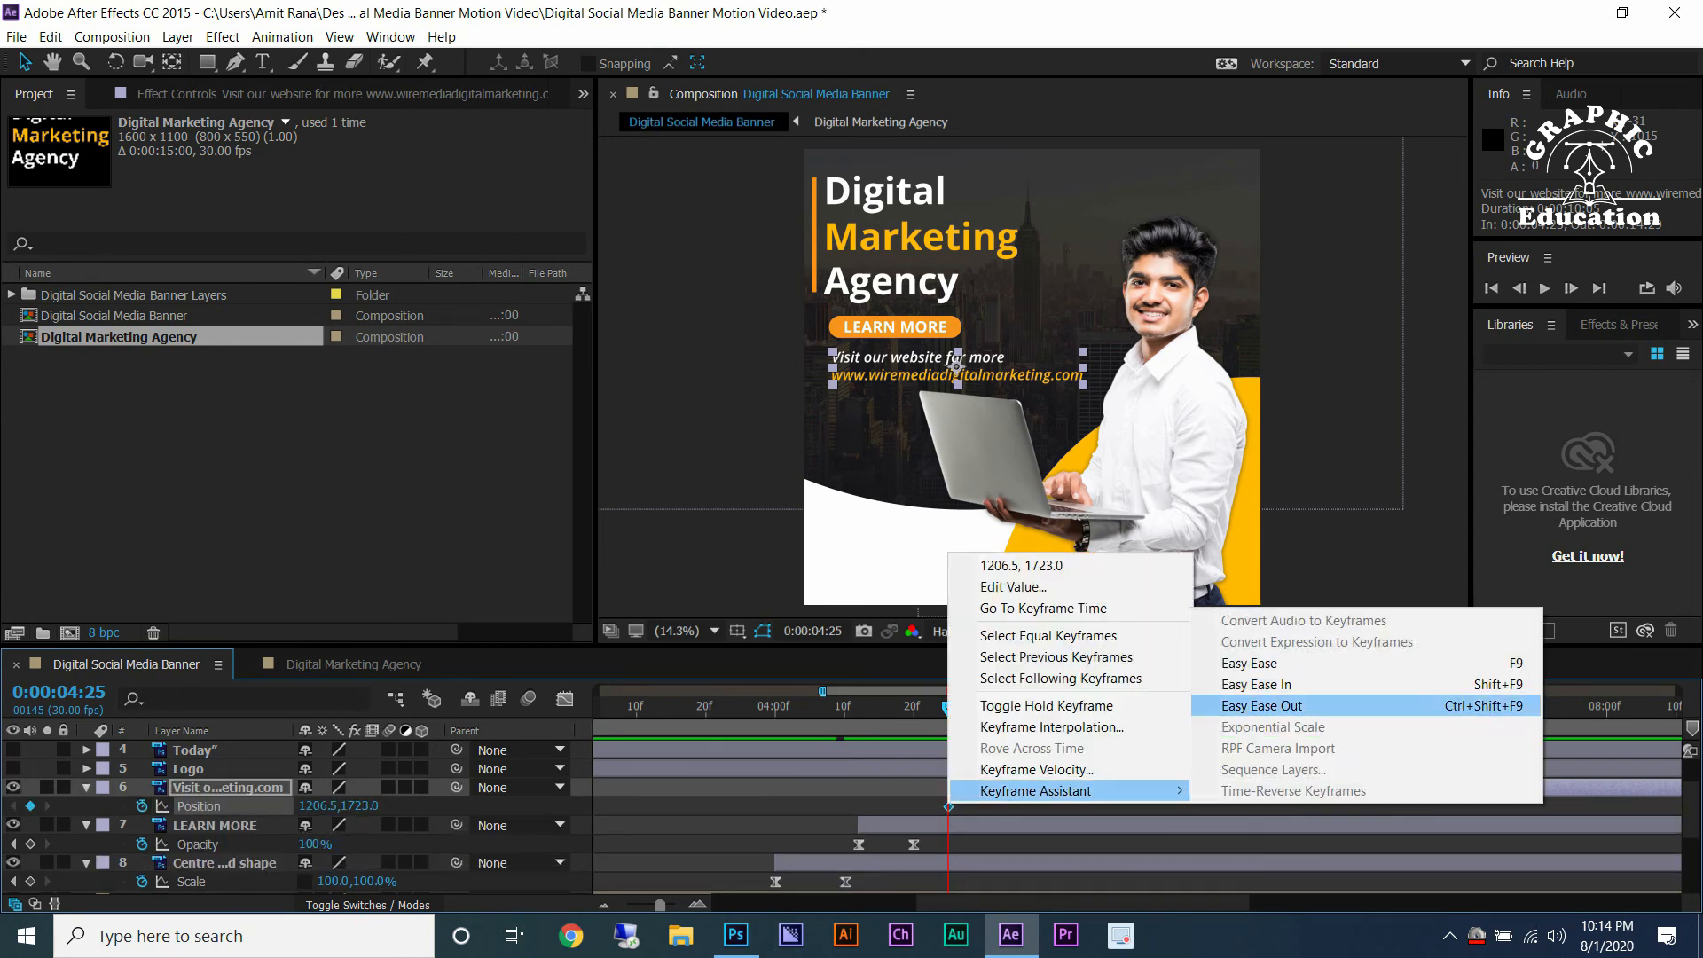
left_click(1242, 662)
key("shift+Page_Down")
key("equal")
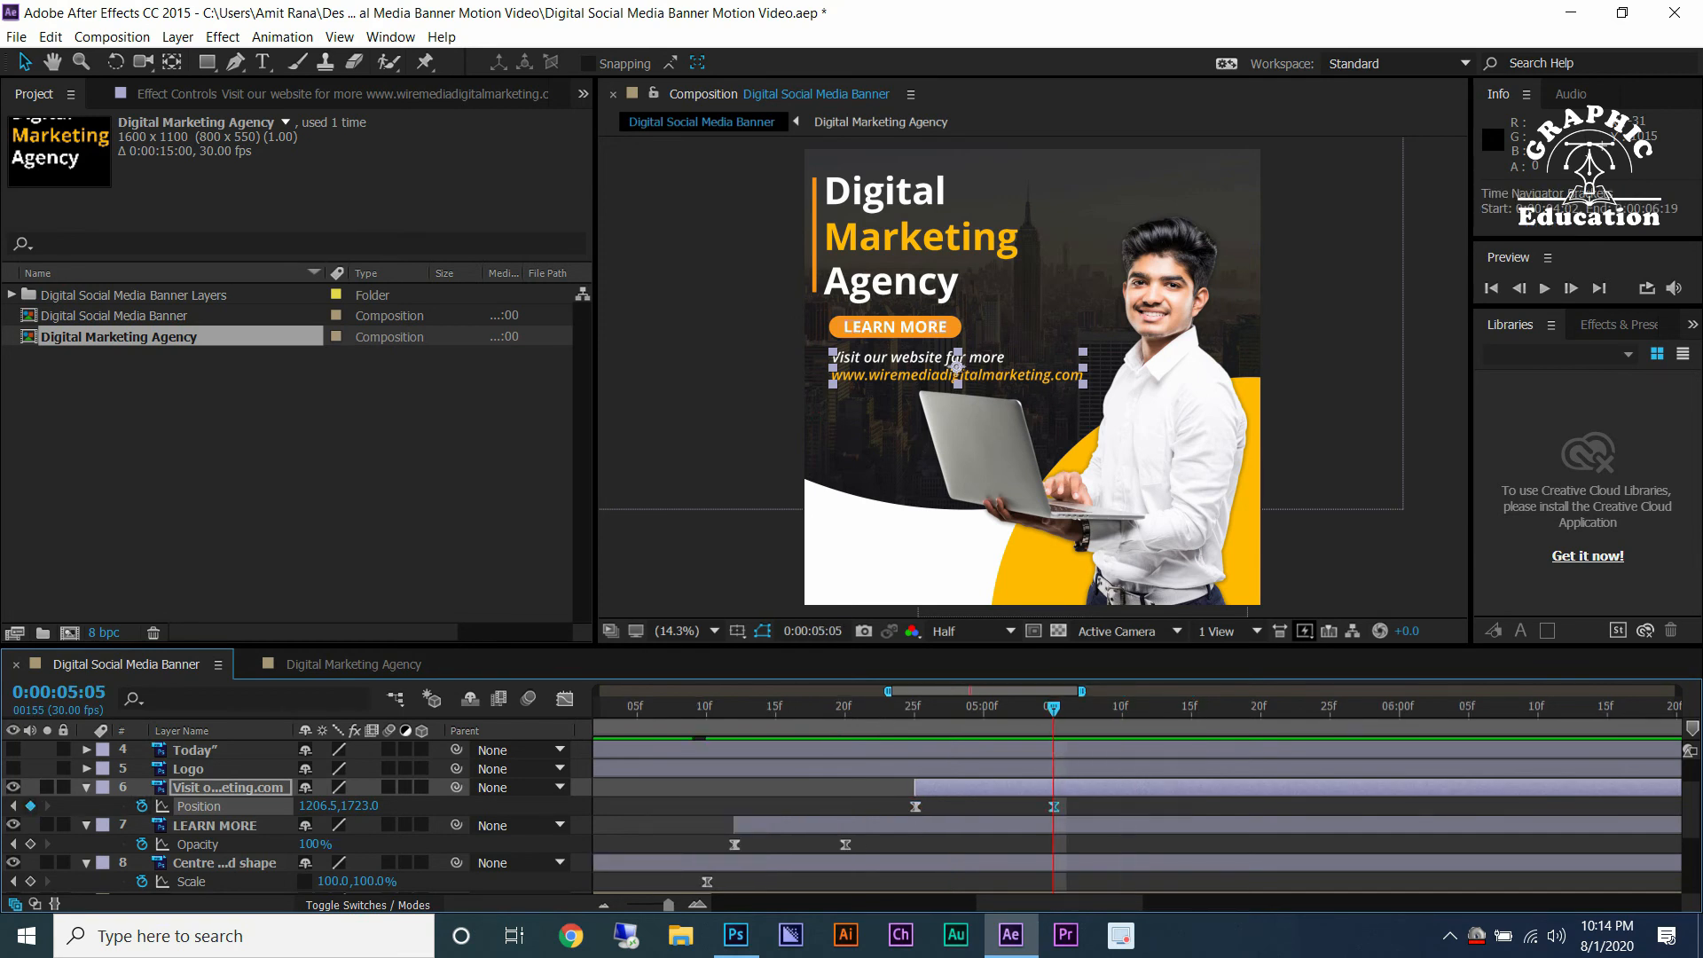
At 0:00:04:25, move the Visit our website text off the canvas's left edge to -1038.5,1723.0.
key("shift+Page_Up")
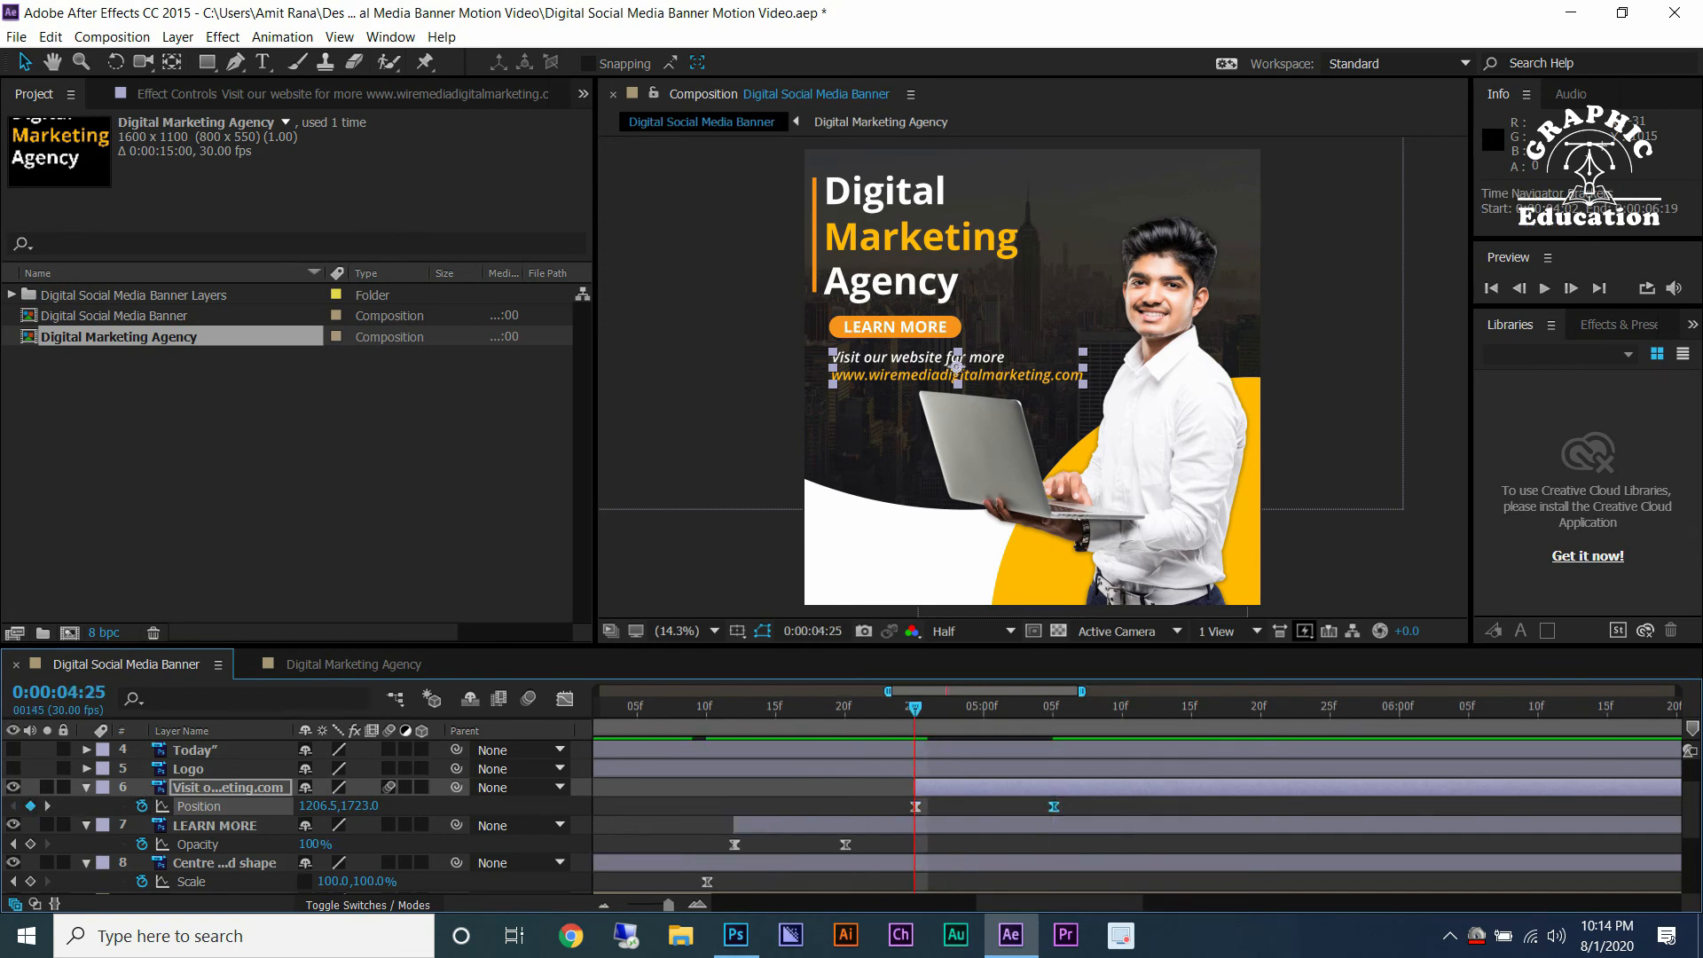
left_click_drag(957, 366, 673, 367)
Reshape the Position speed curve in the Graph Editor so the text starts fast and eases into its final keyframe.
left_click(564, 698)
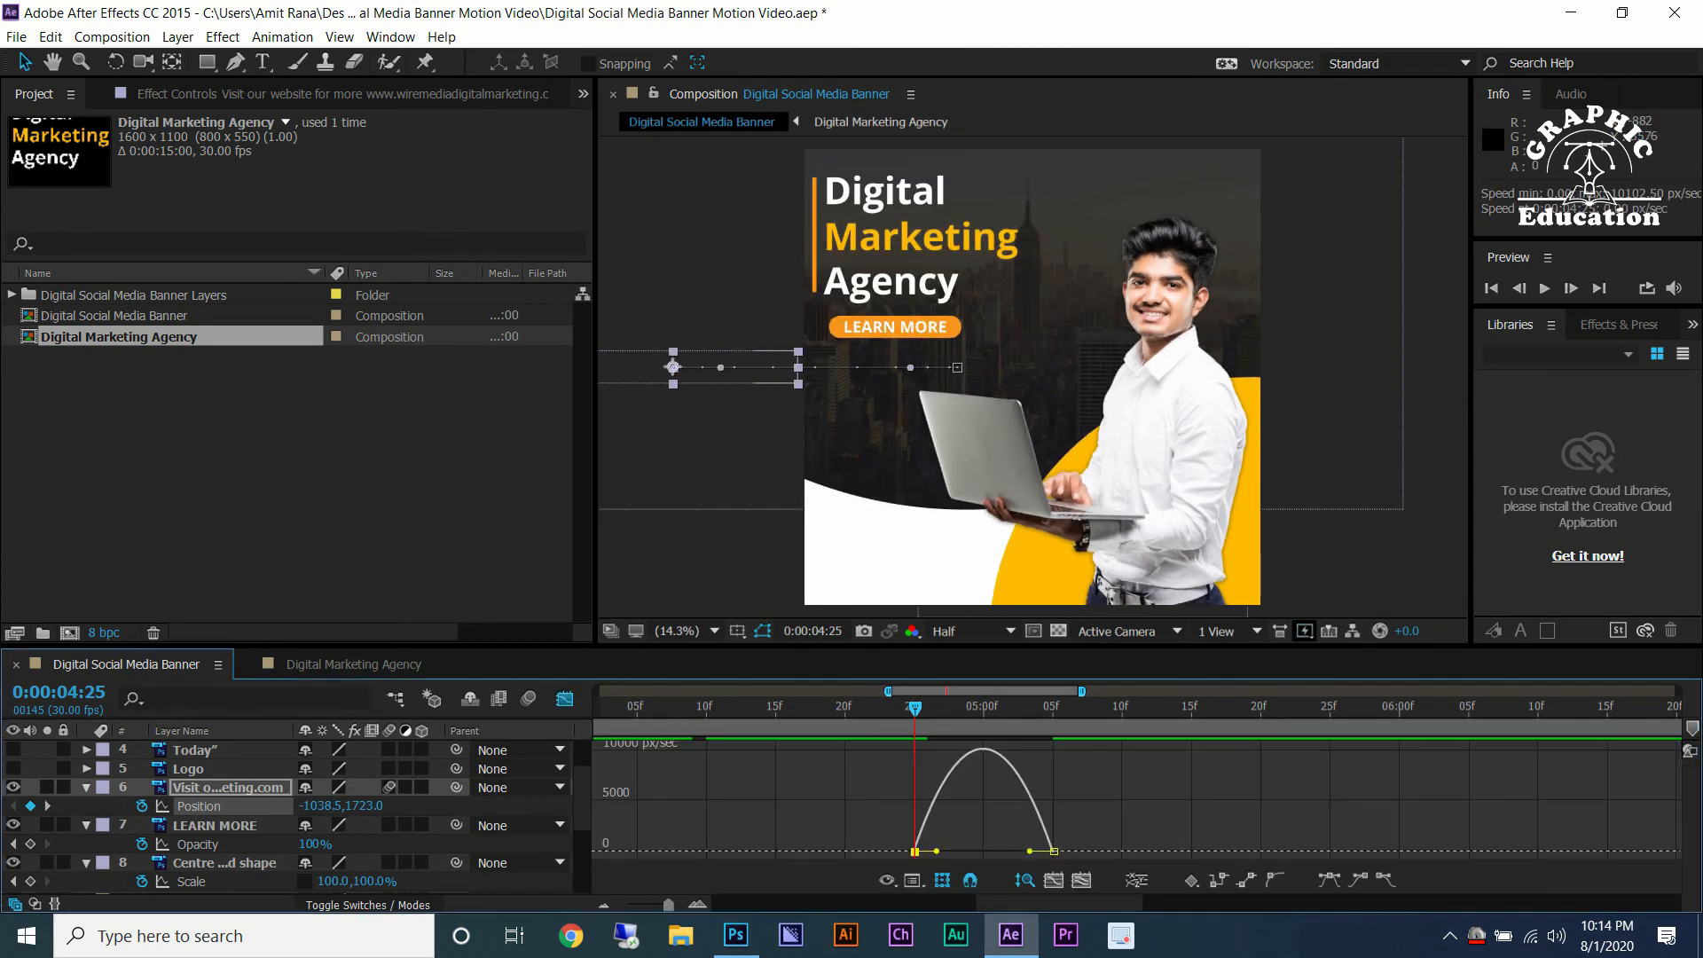
left_click_drag(937, 851, 914, 851)
left_click_drag(1029, 851, 924, 852)
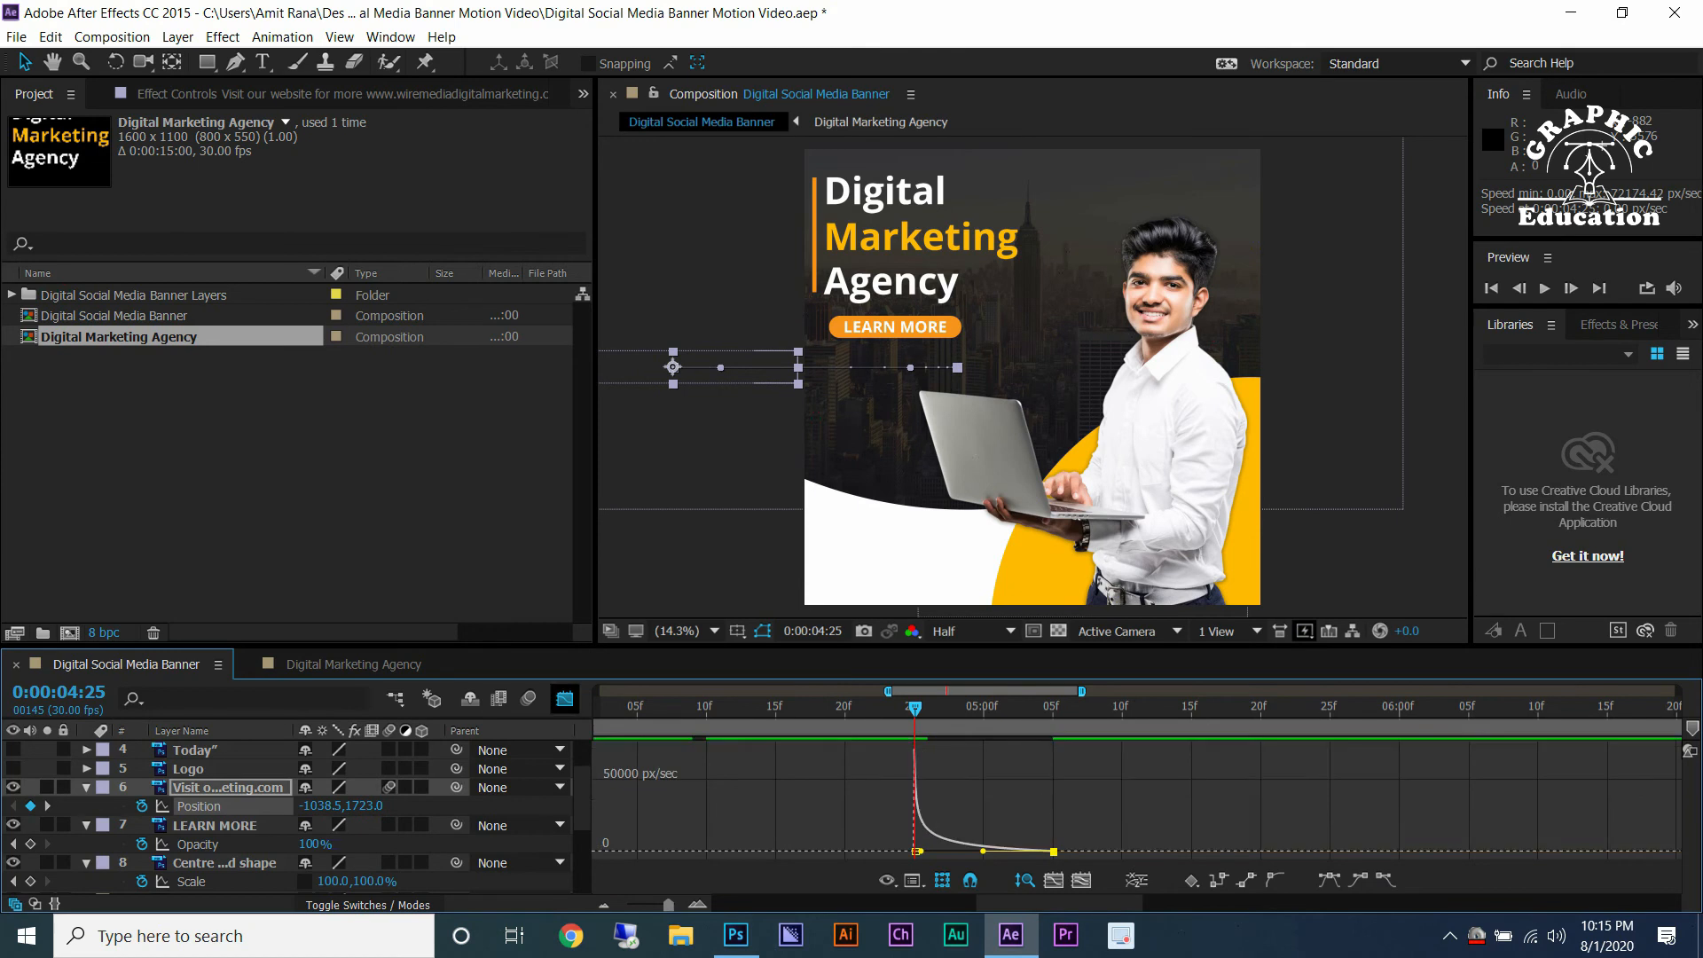
left_click(564, 698)
Preview the Visit our website text slide-in animation.
key("space")
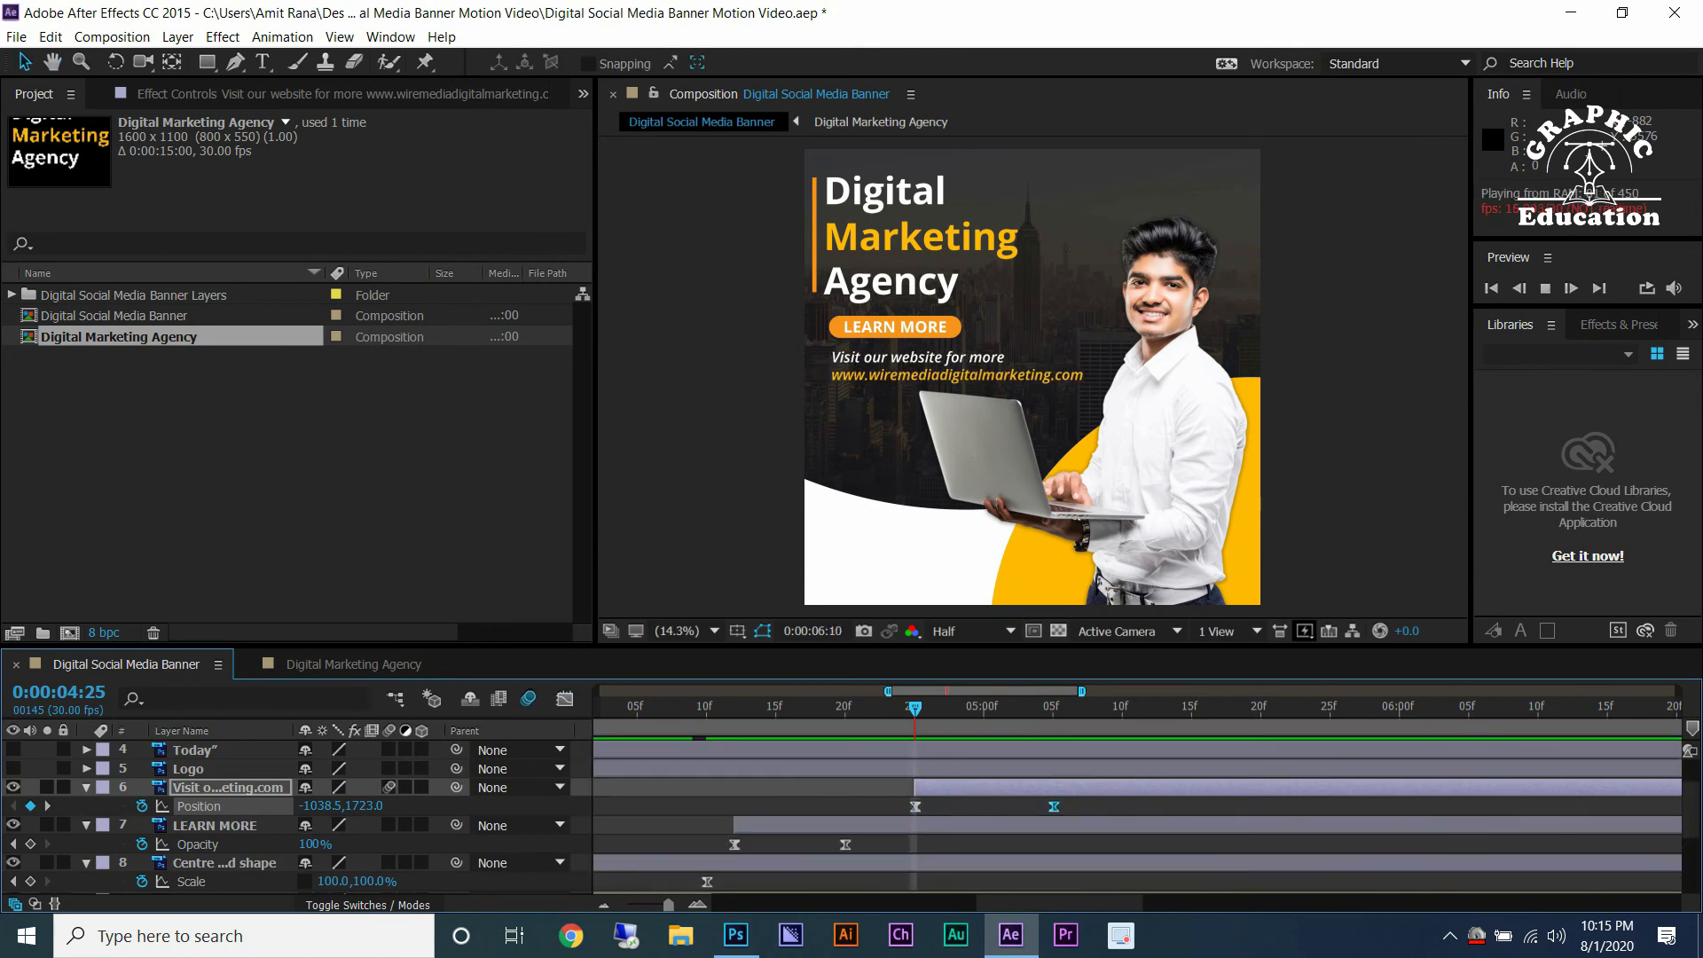
key("ctrl+a")
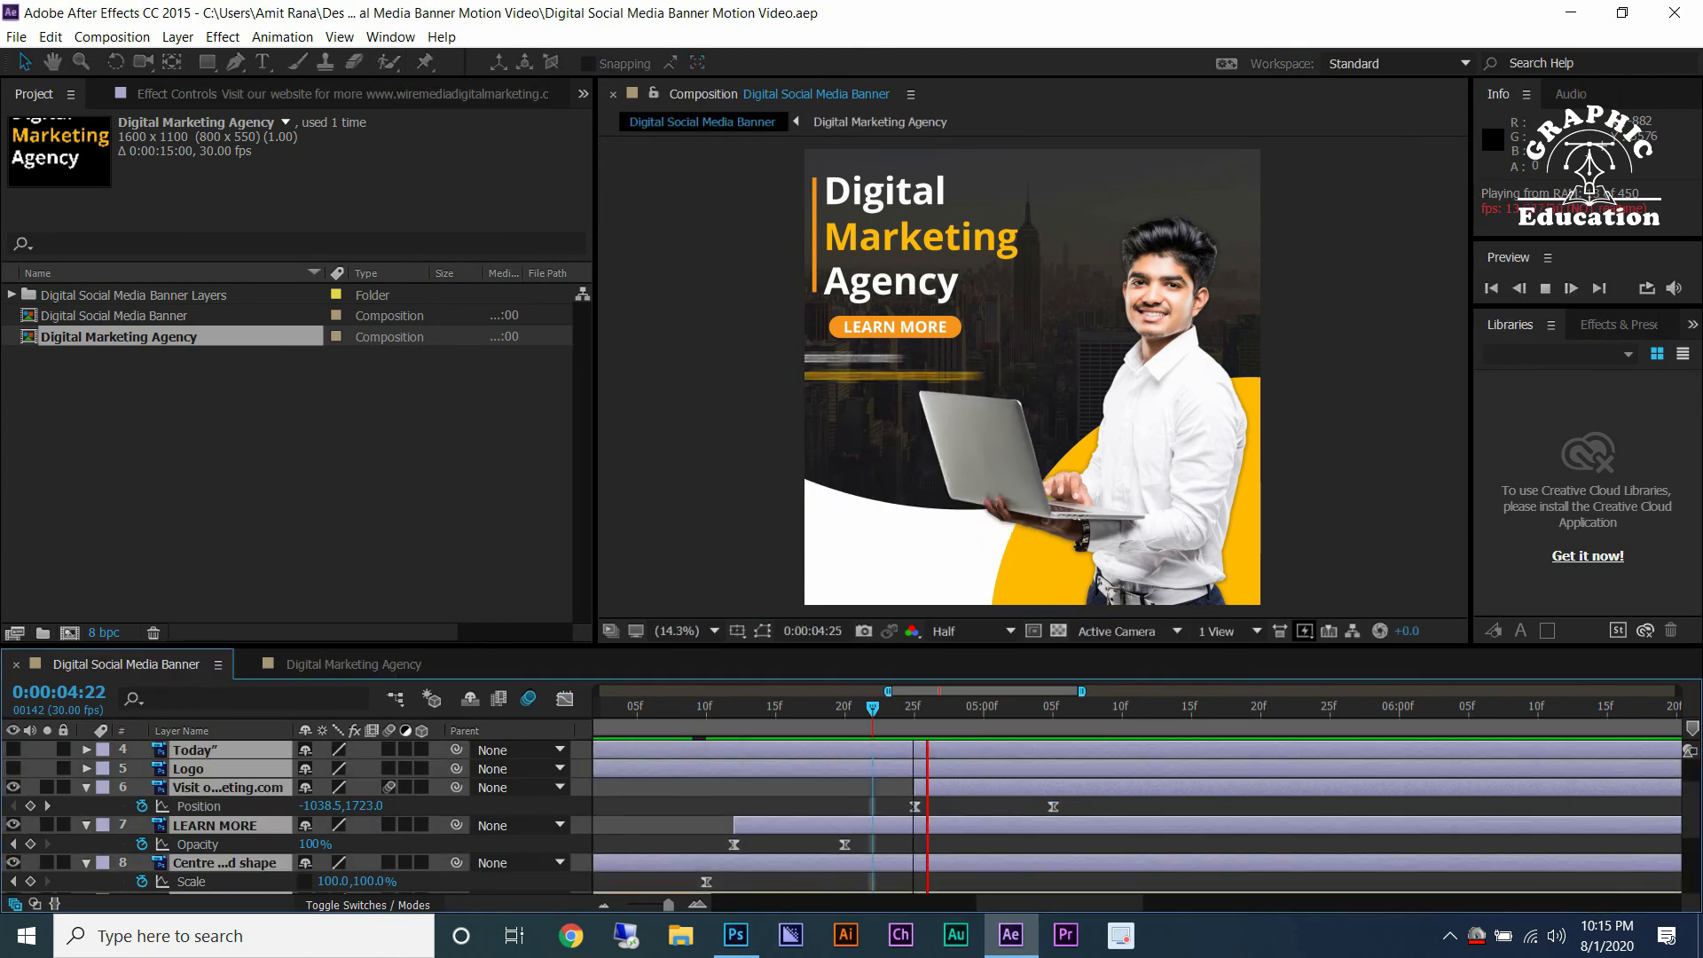
key("space")
key("space")
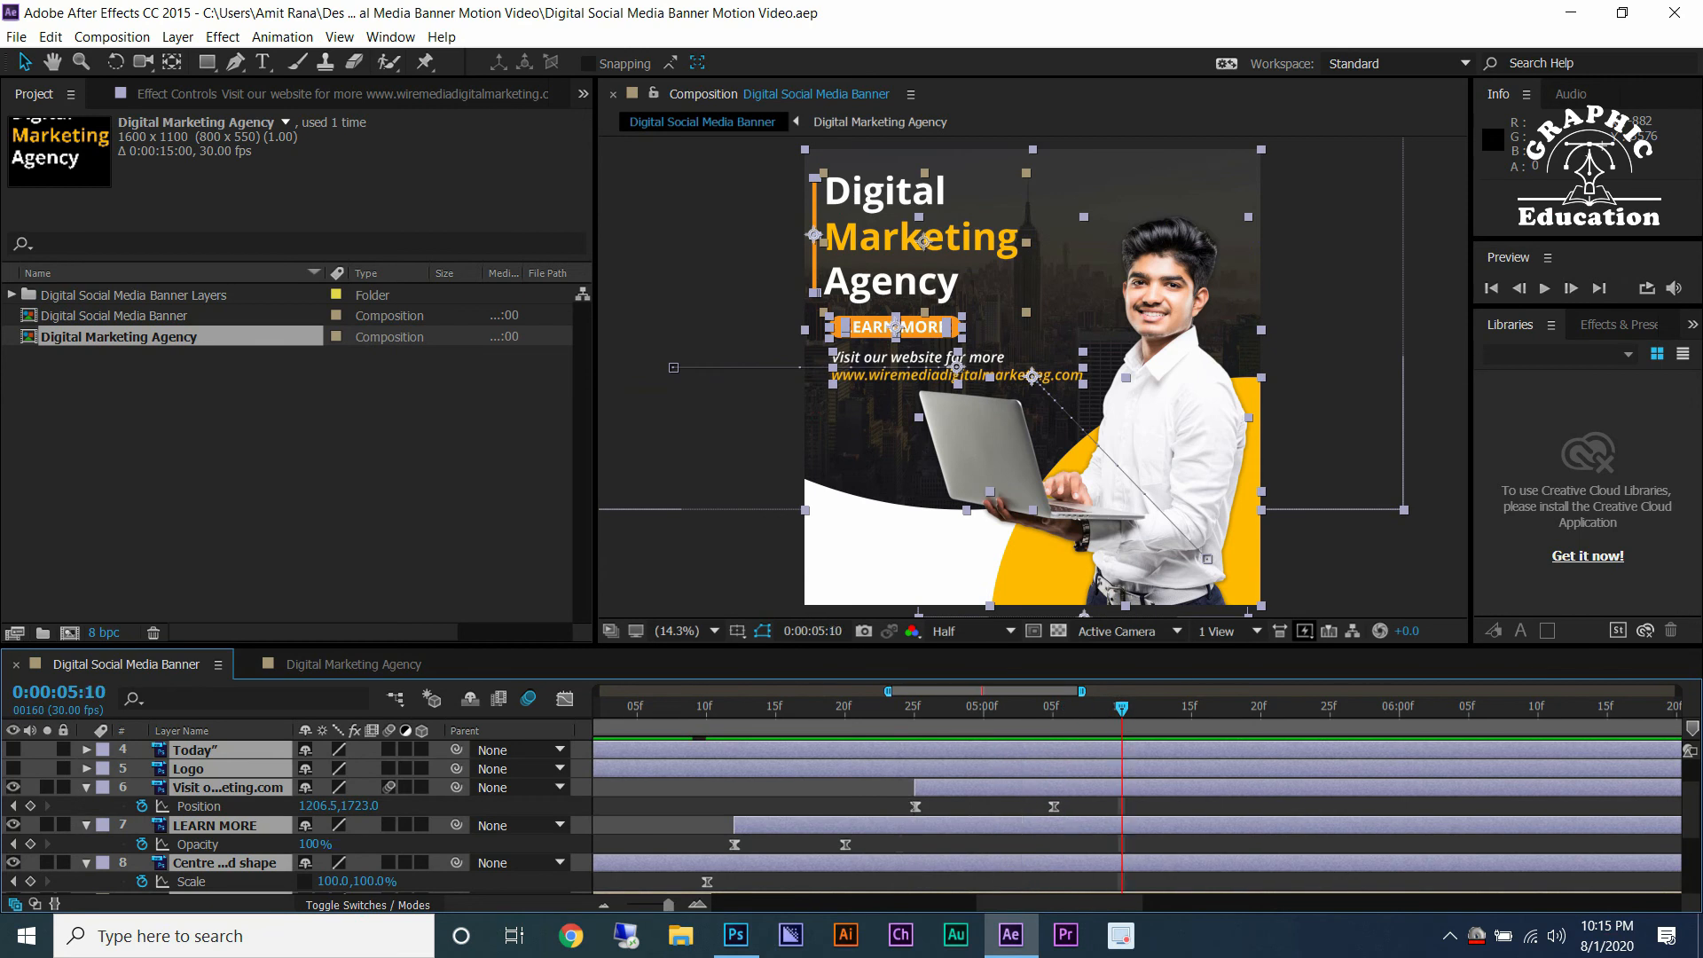
Unhide the Accelerate, Your Online, Presence and Today text layers and start them at 0:00:05:10.
key("F2")
left_click(195, 750)
scroll(195, 750, "up", 1)
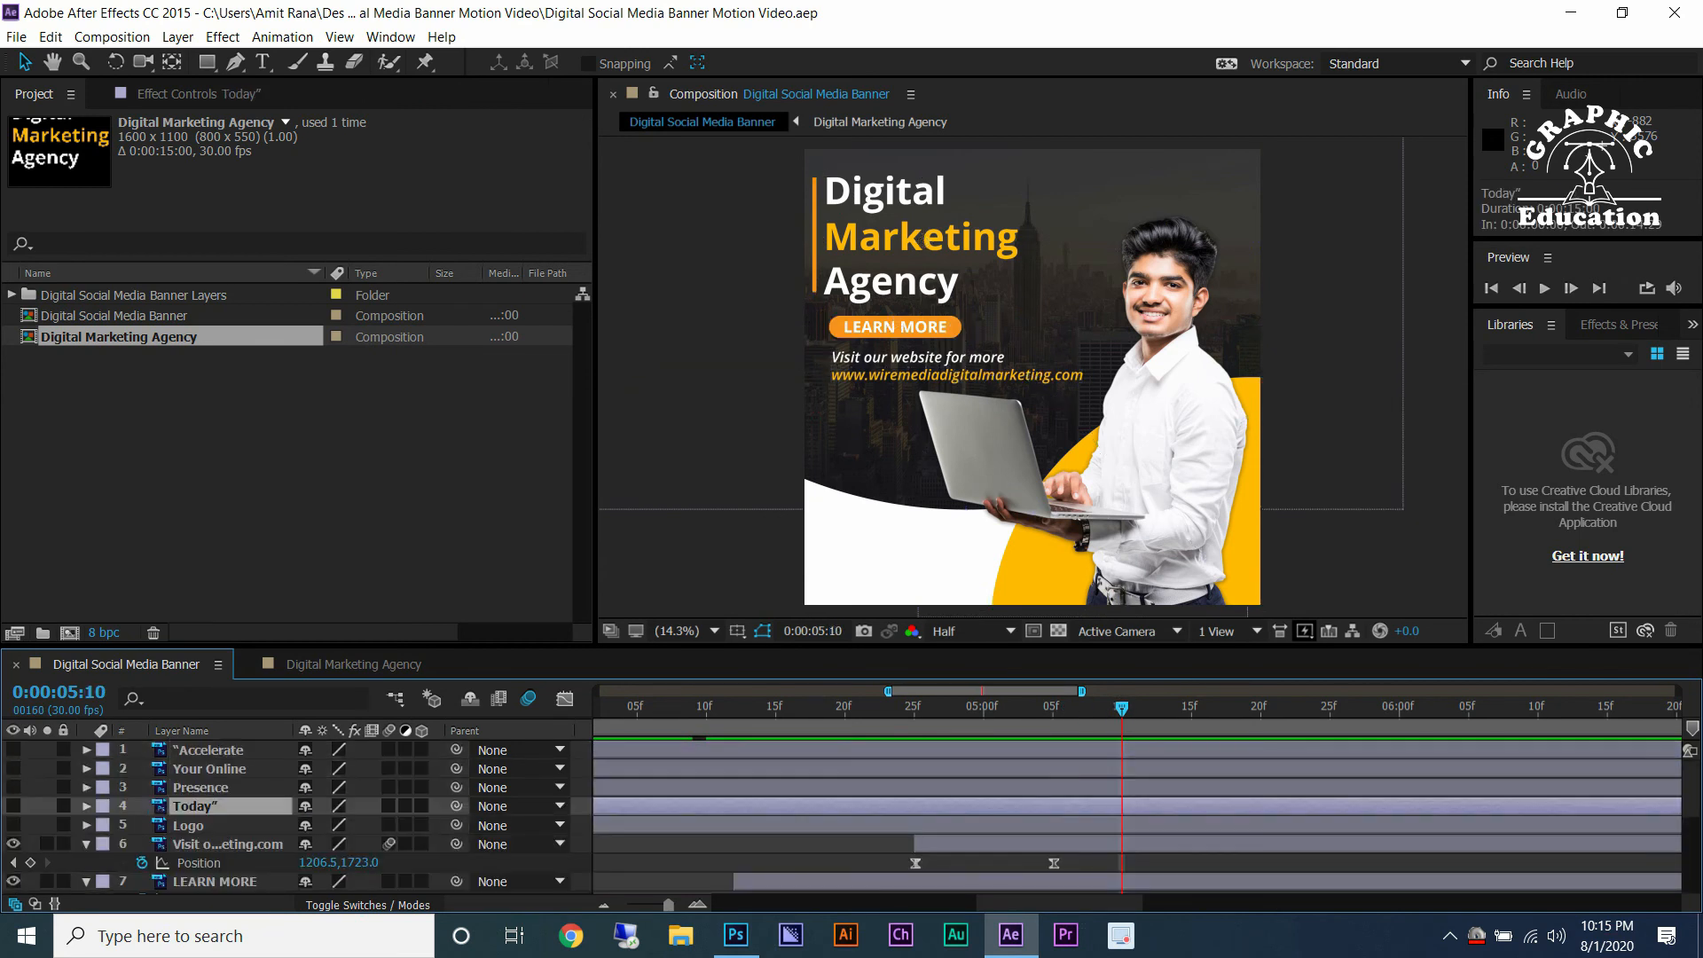
left_click(13, 749)
left_click(13, 768)
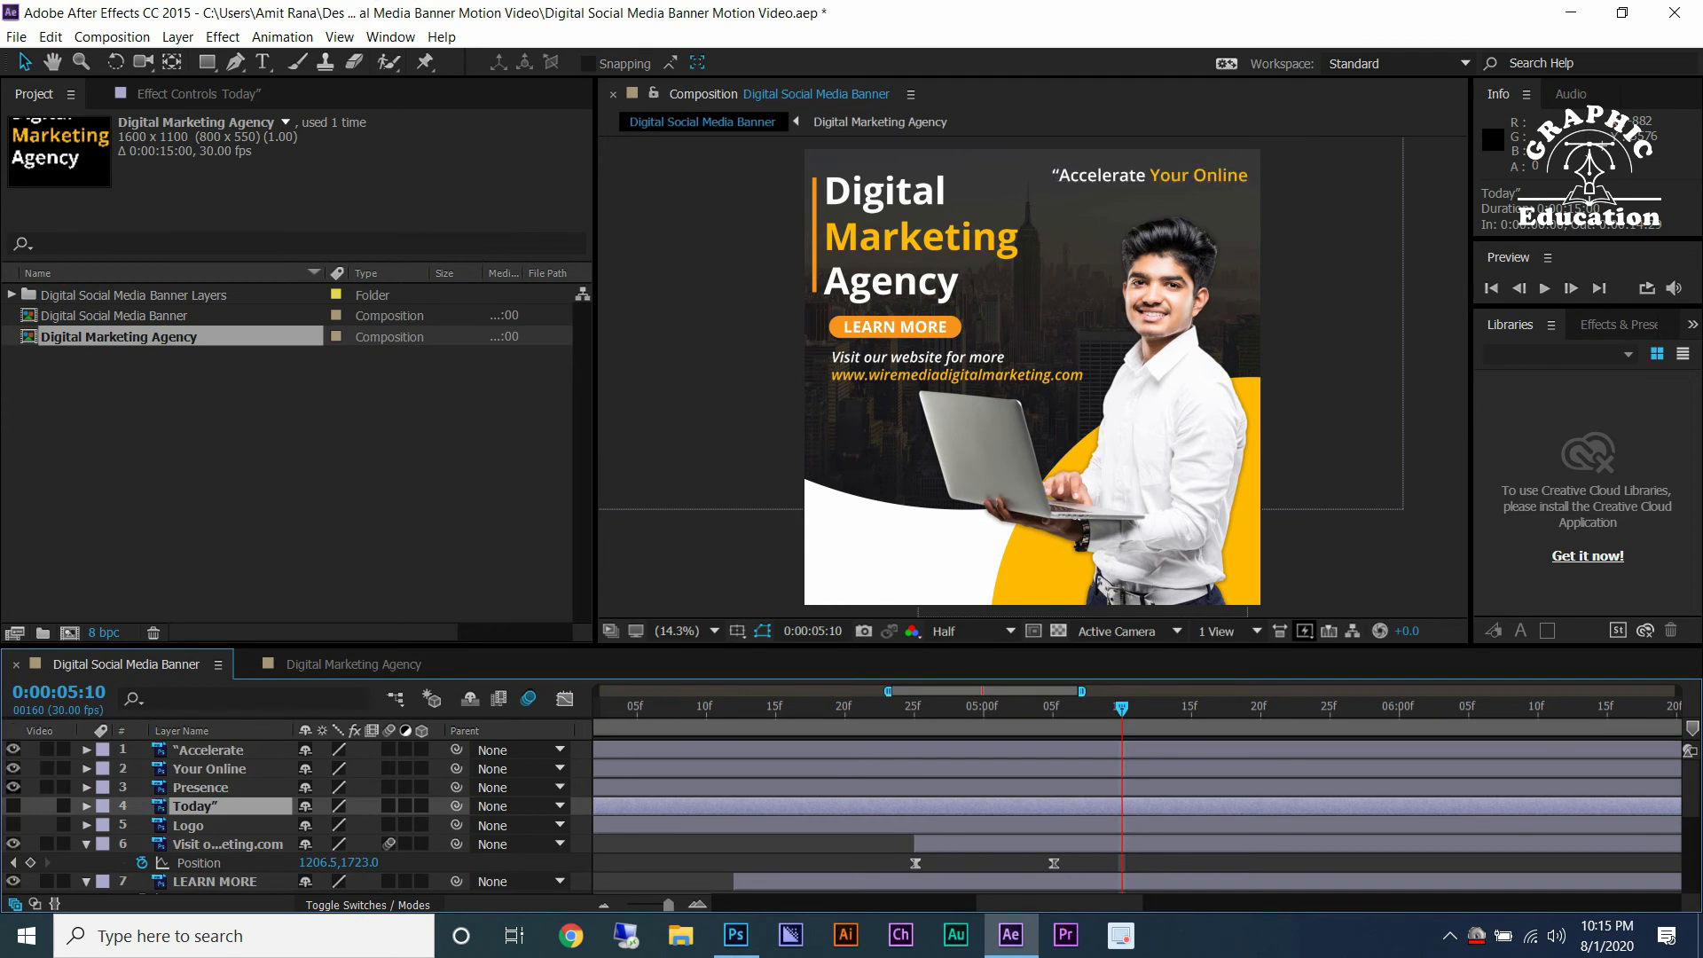
left_click(13, 787)
left_click(13, 805)
left_click(208, 750, "shift")
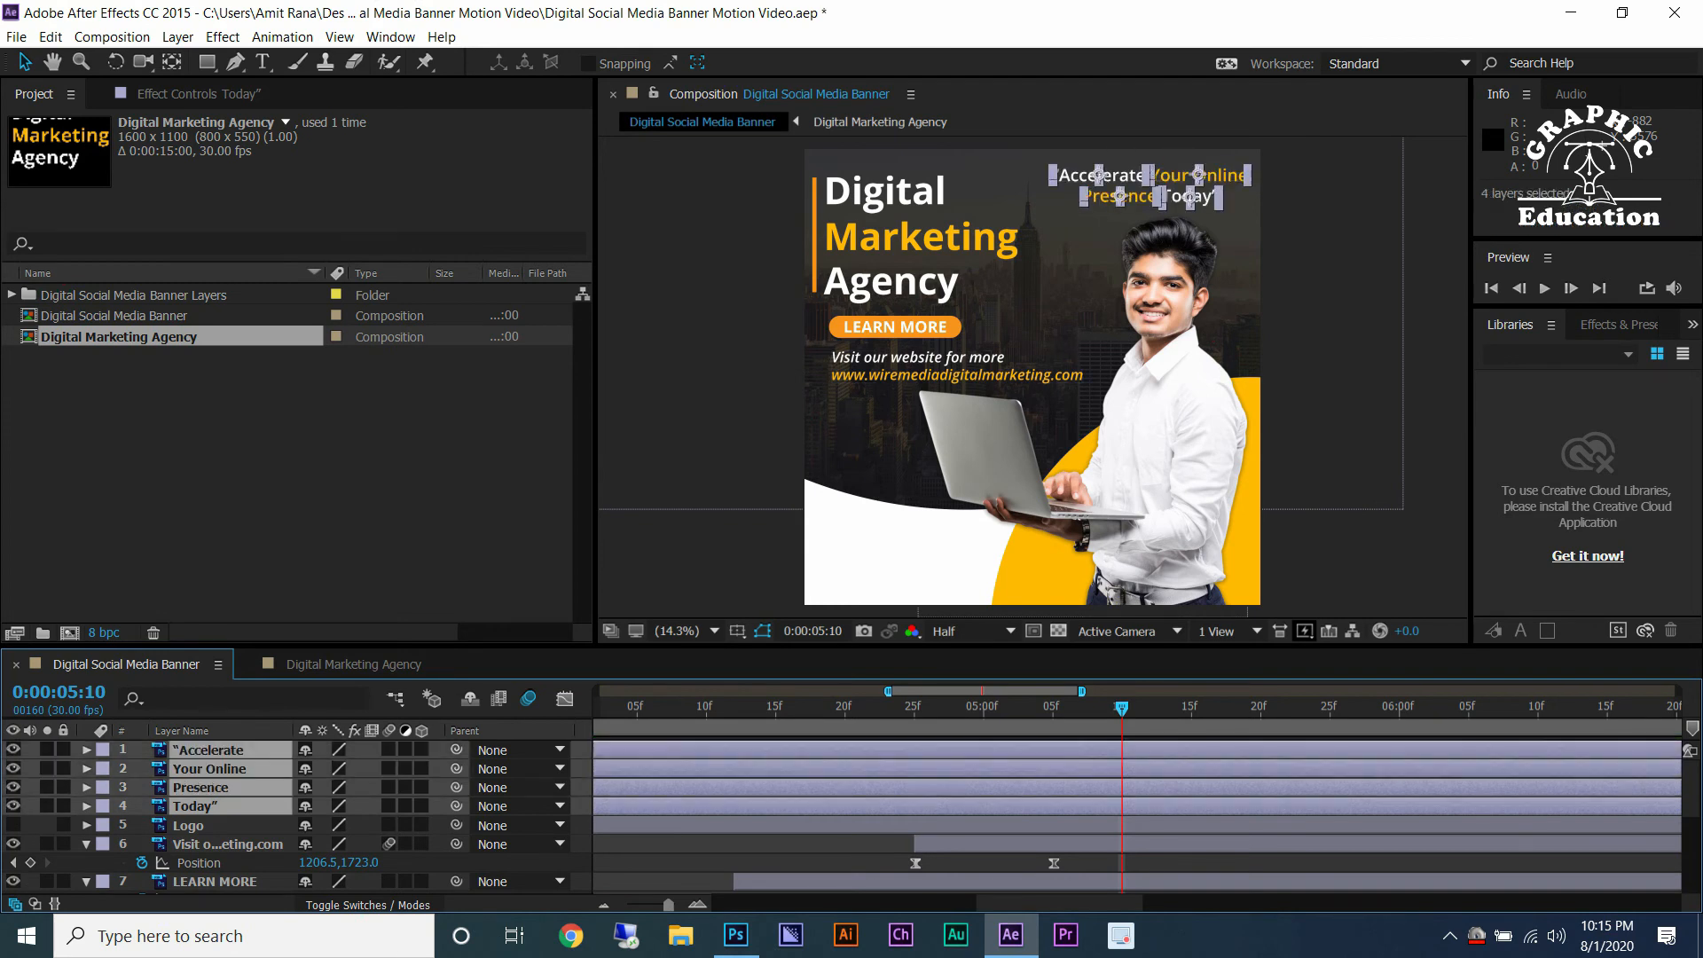
key("minus")
key("minus")
key("minus")
key("equal")
key("equal")
key("equal")
key("equal")
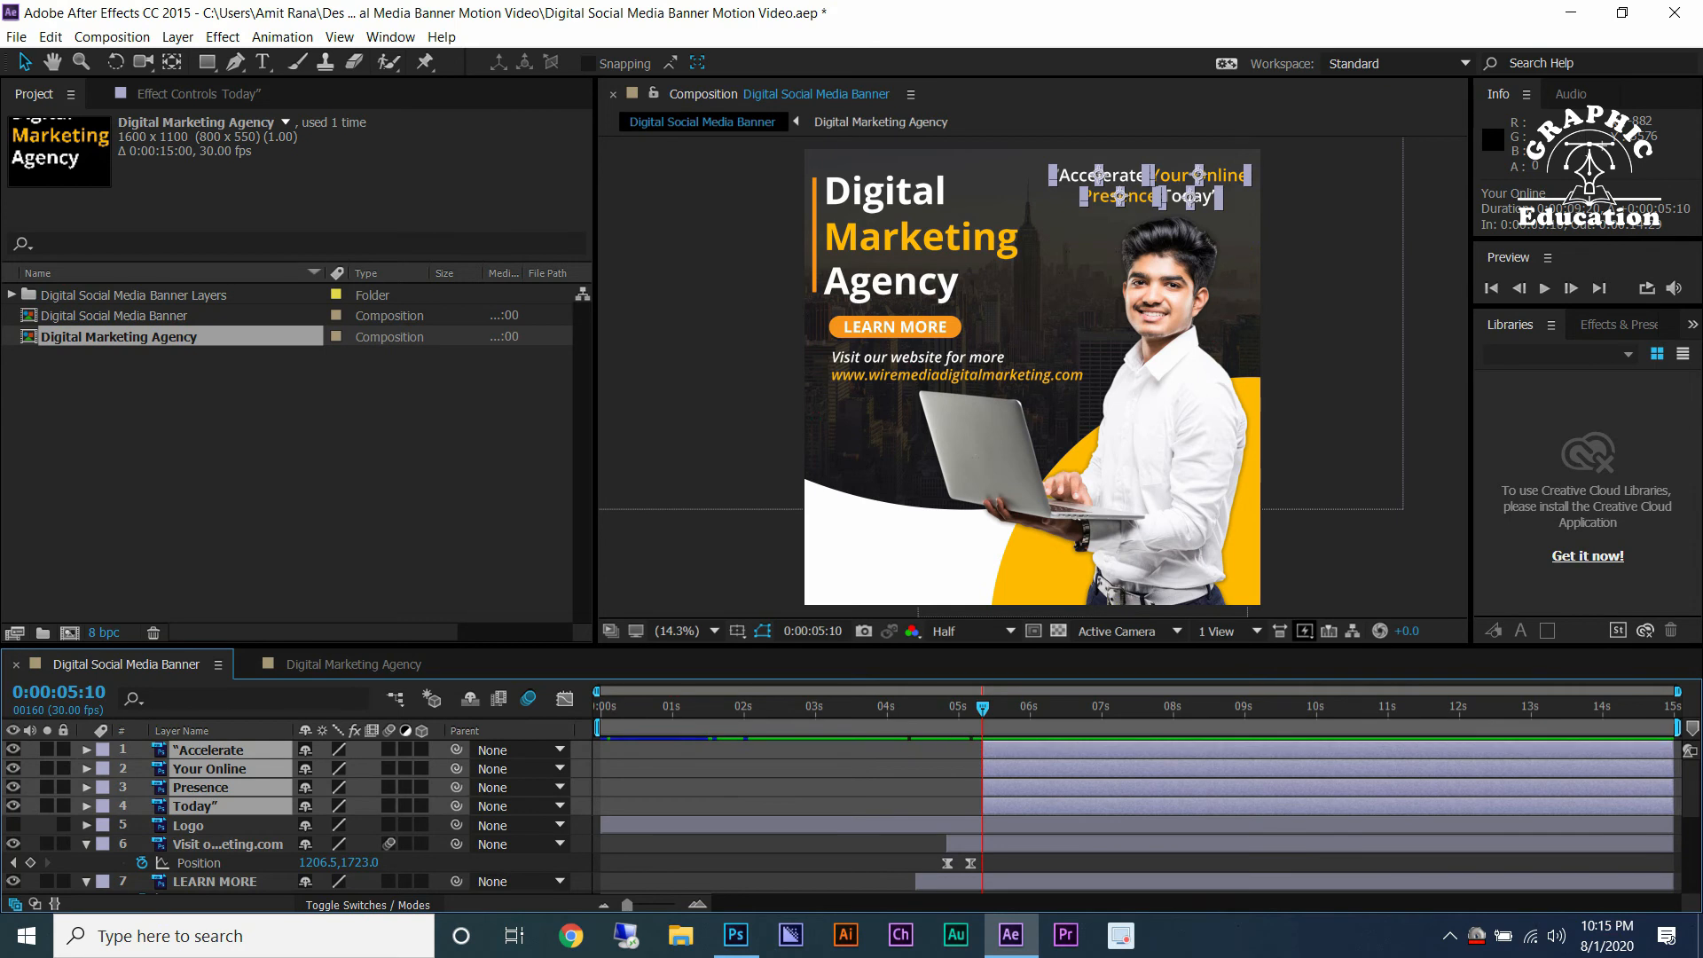
key("equal")
Move the Logo layer to the top of the layer stack.
key("F2")
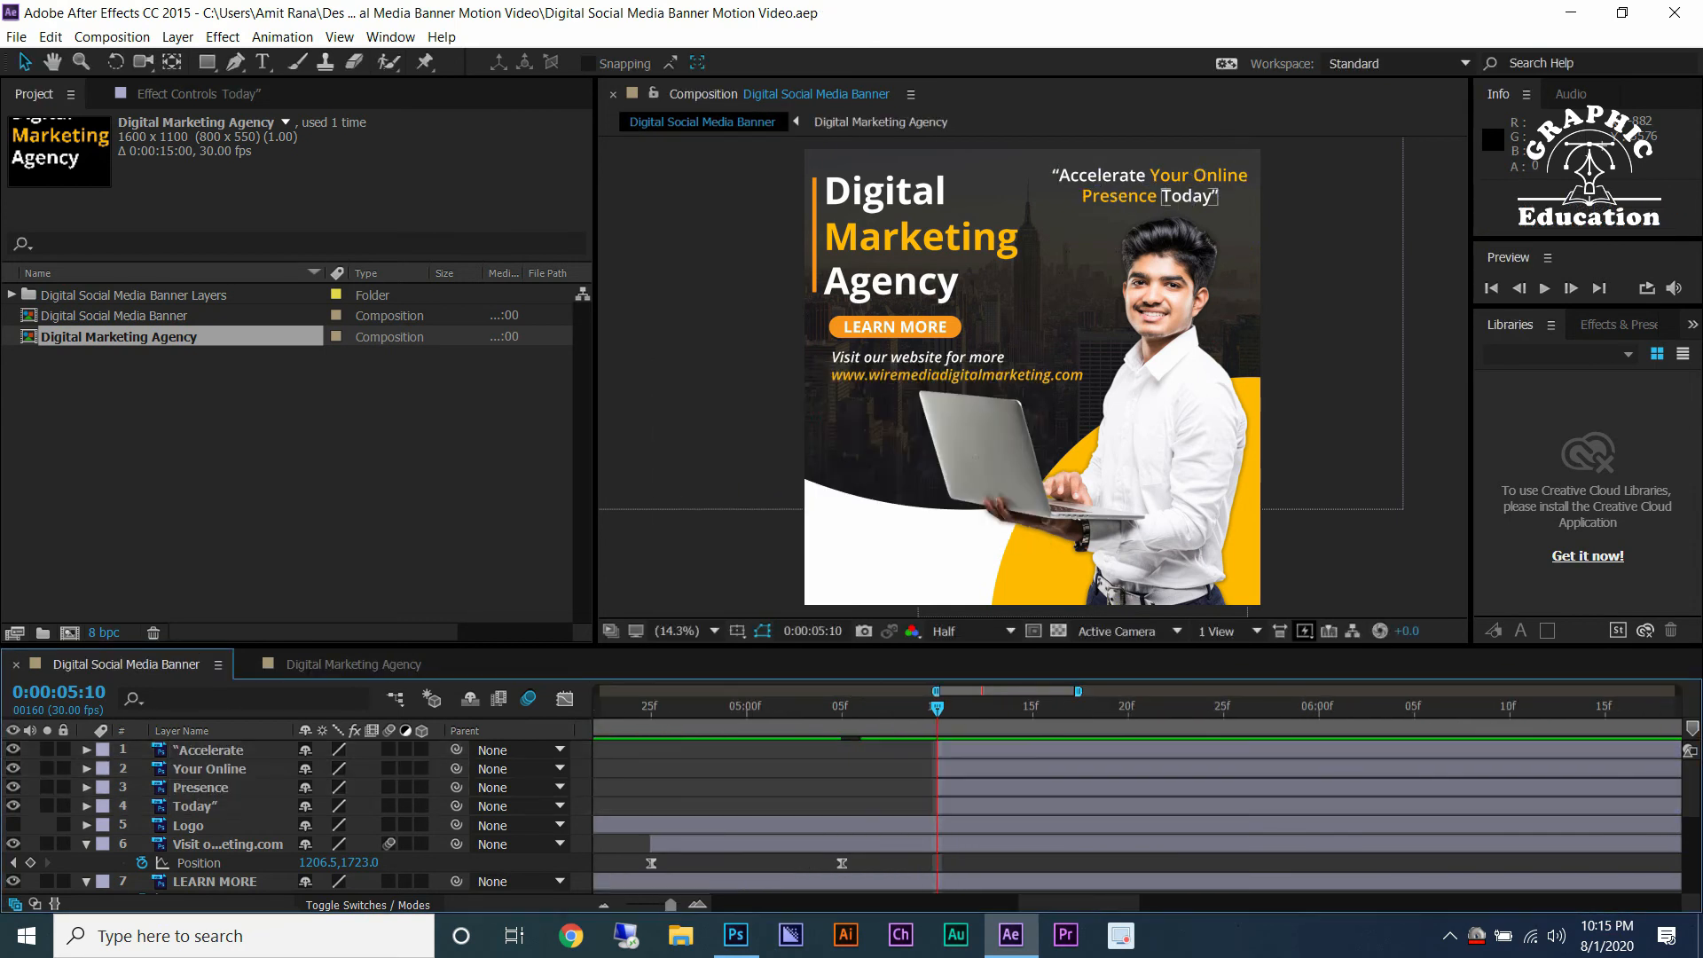
left_click_drag(188, 826, 188, 743)
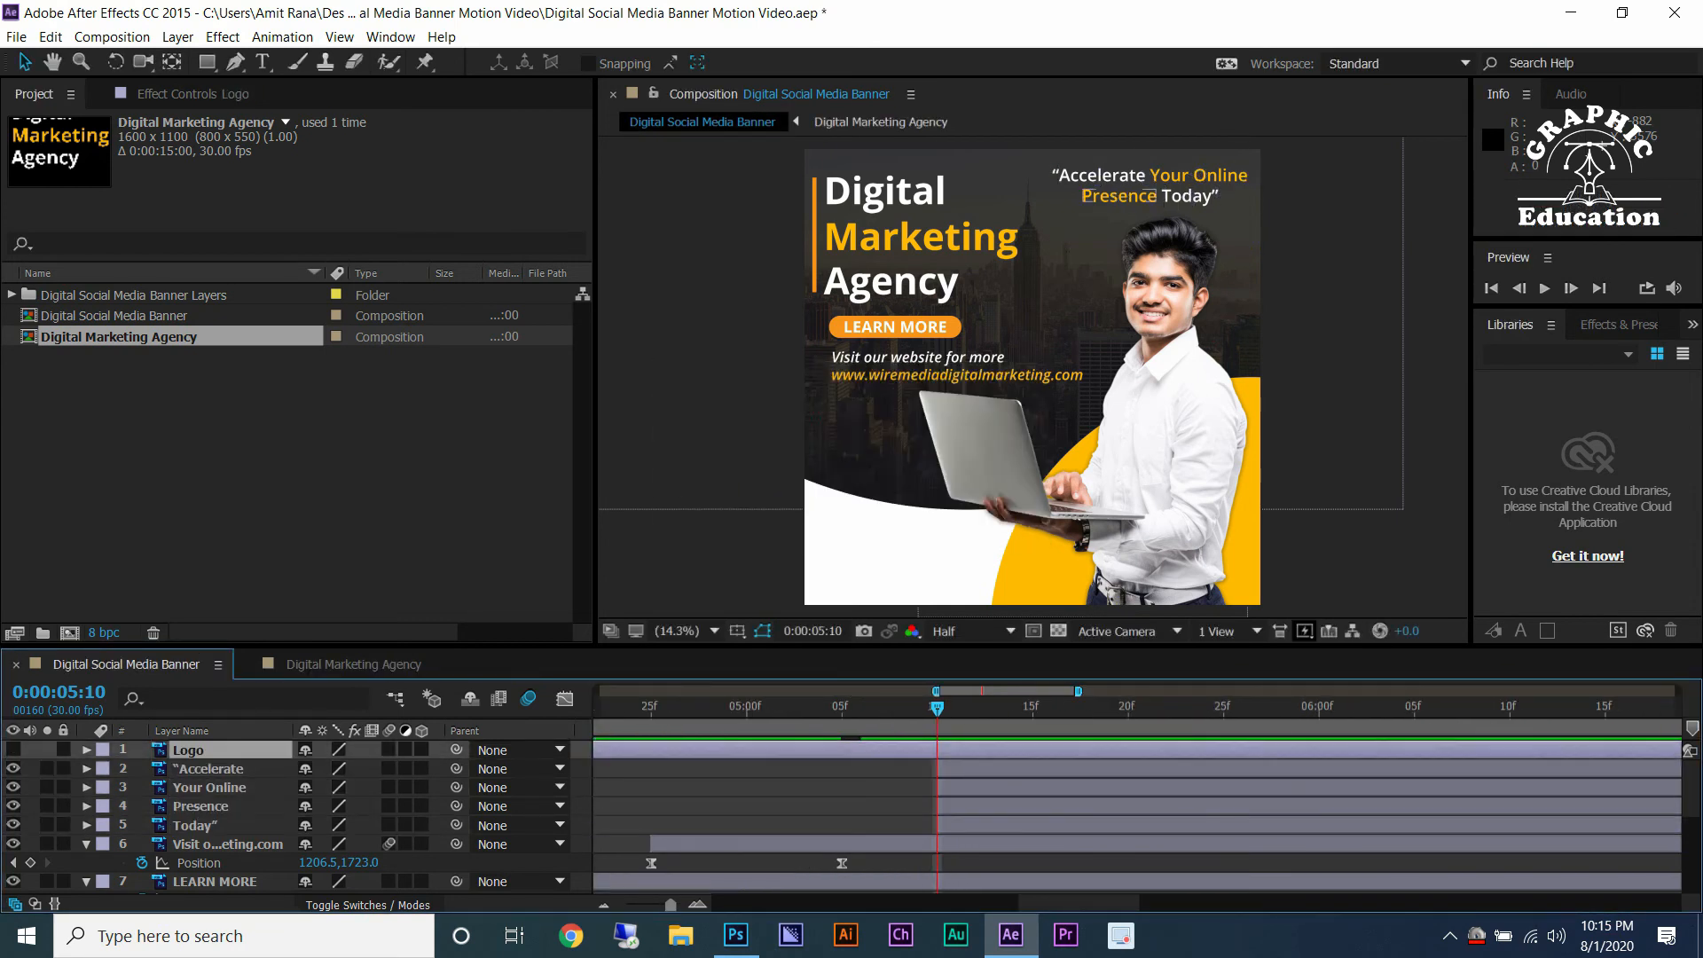
Fade in the Accelerate text from 0% opacity at 0:00:05:10 to 100% at 0:00:05:15 with Easy Ease.
left_click(207, 769)
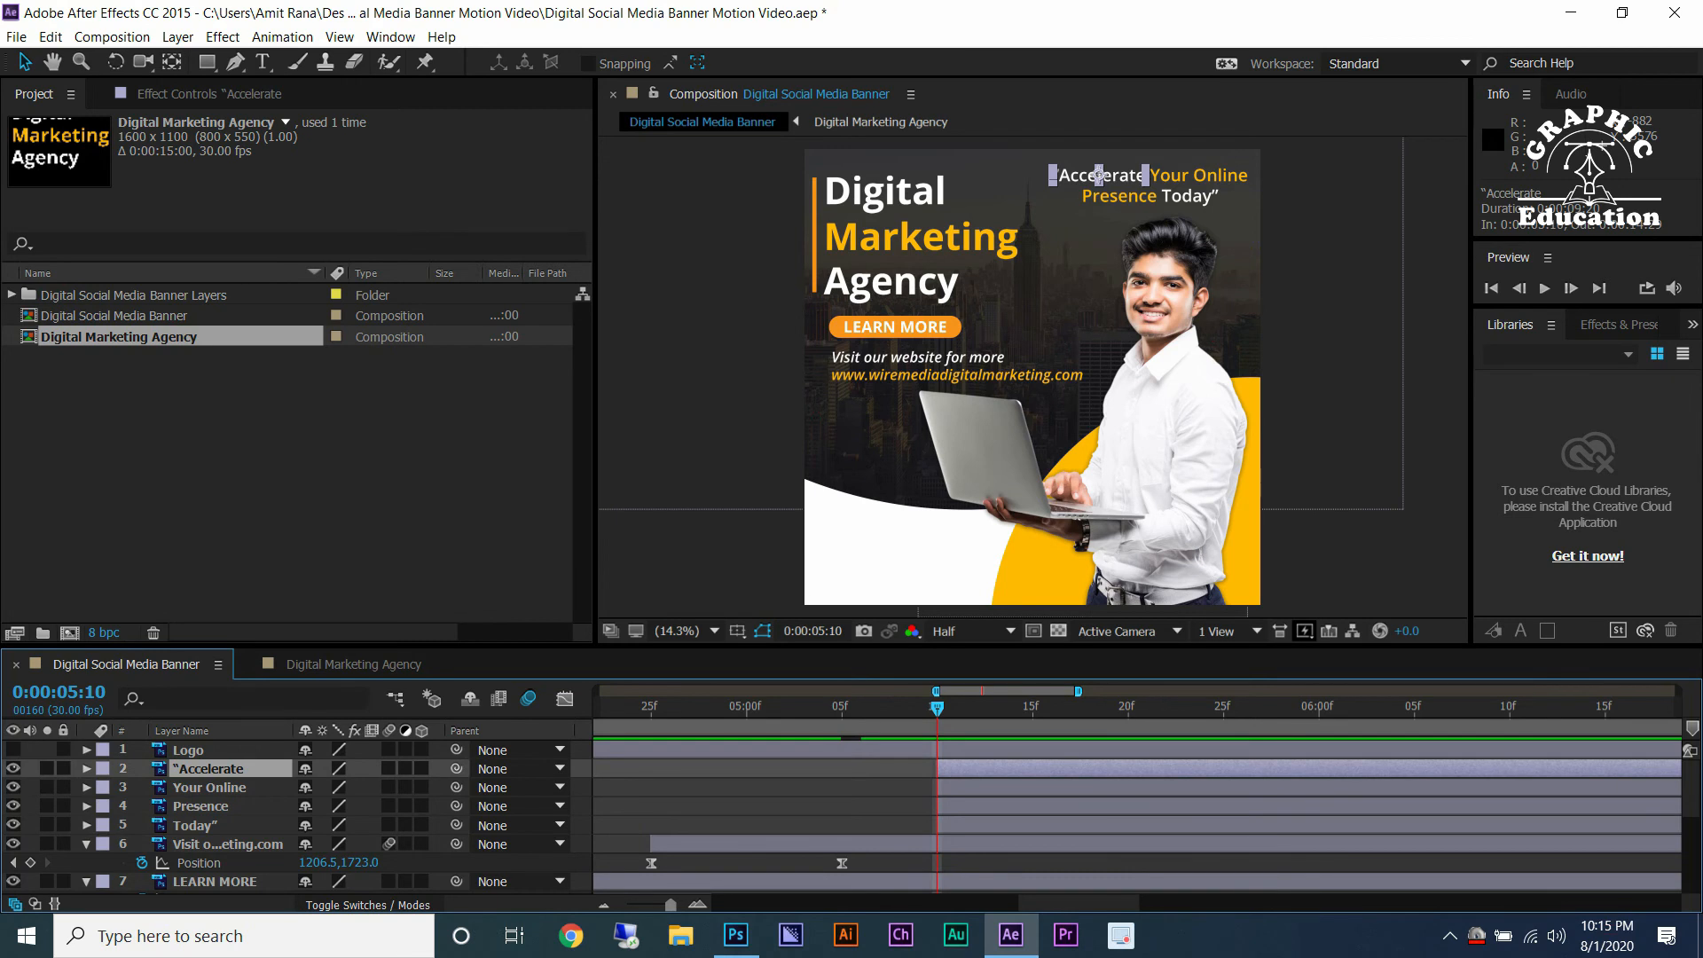
key("t")
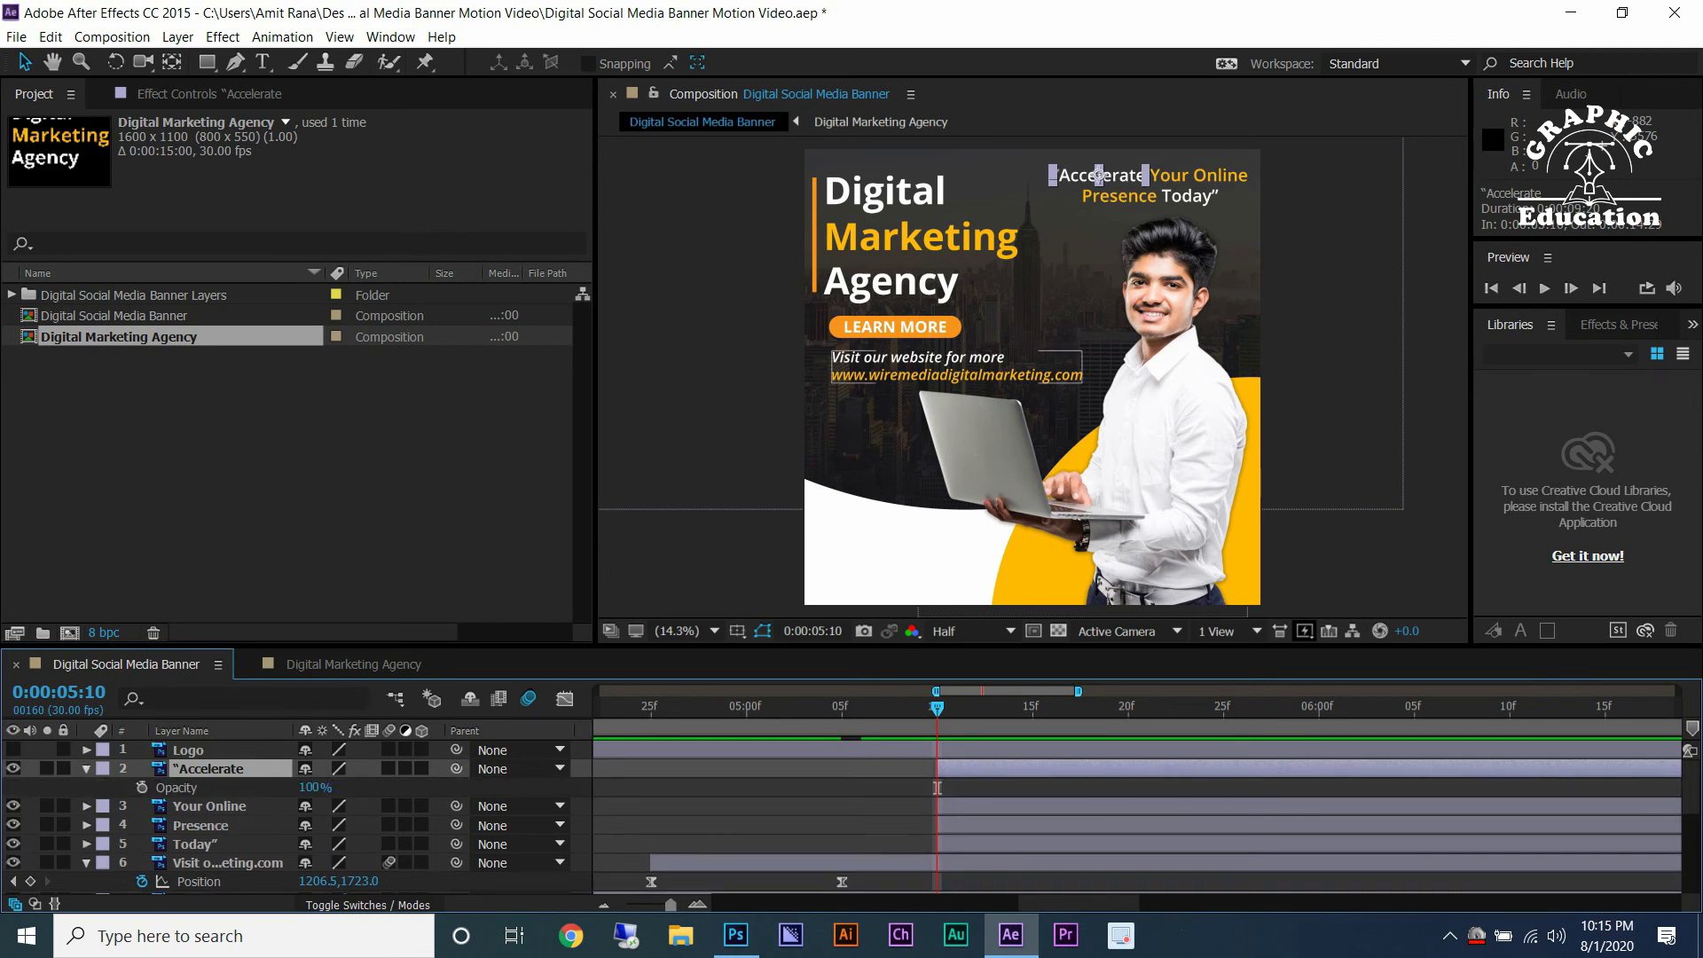
left_click(142, 787)
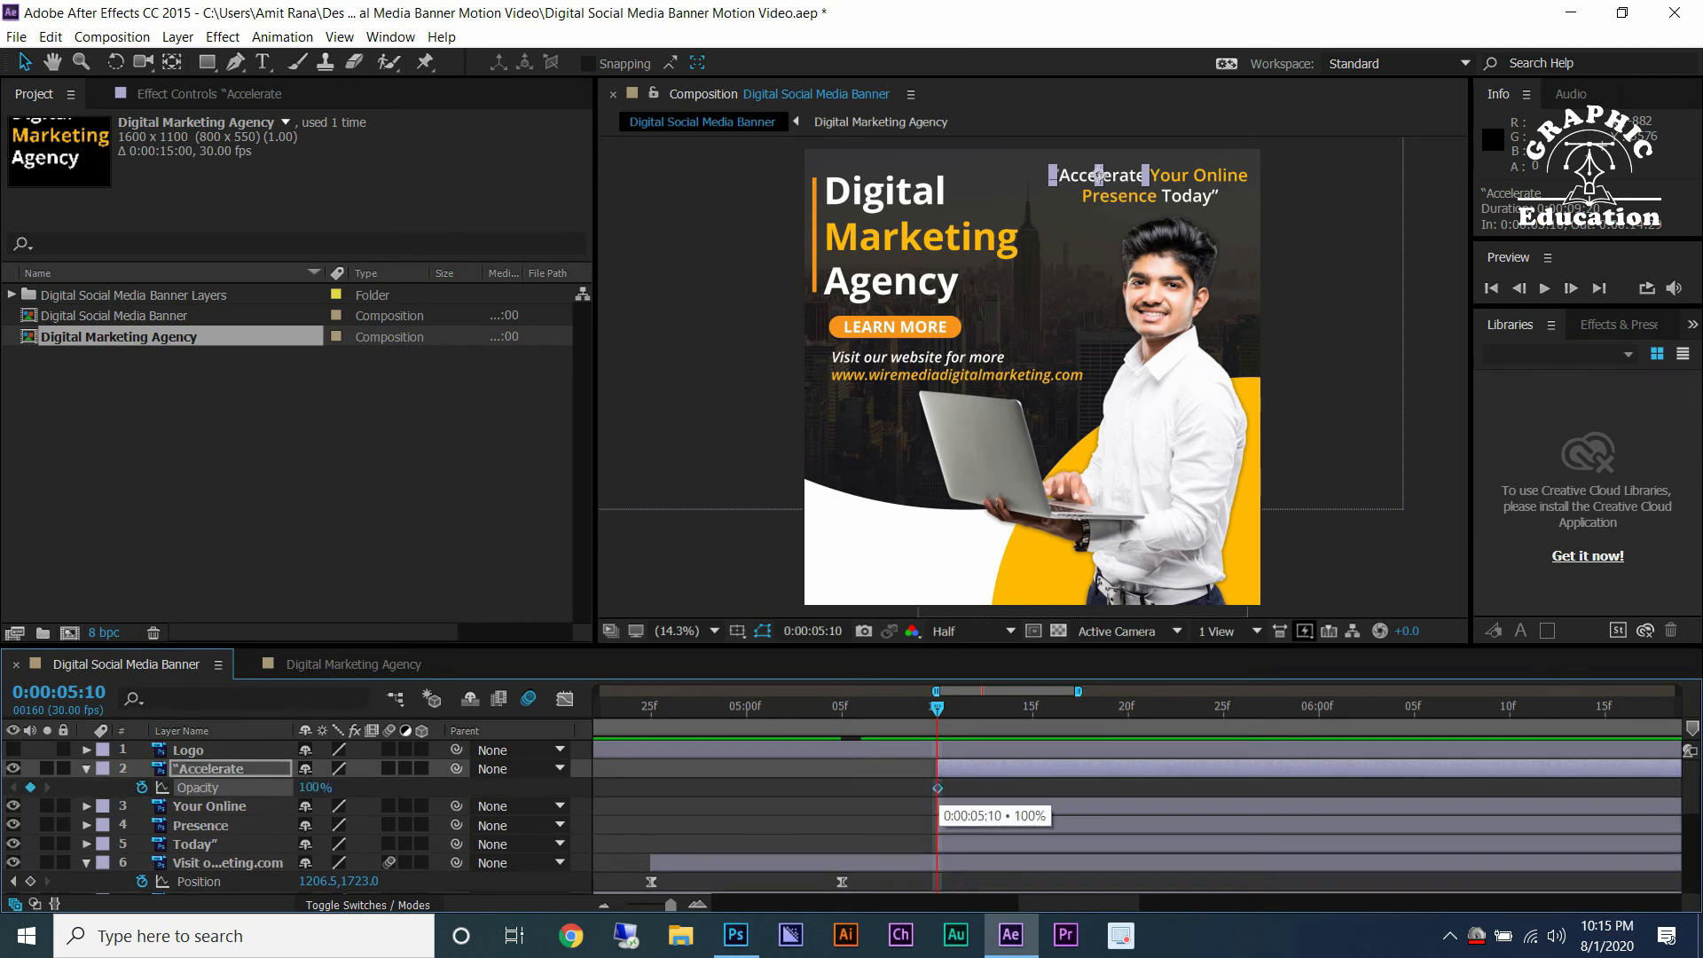
left_click(315, 787)
type("0")
key("Return")
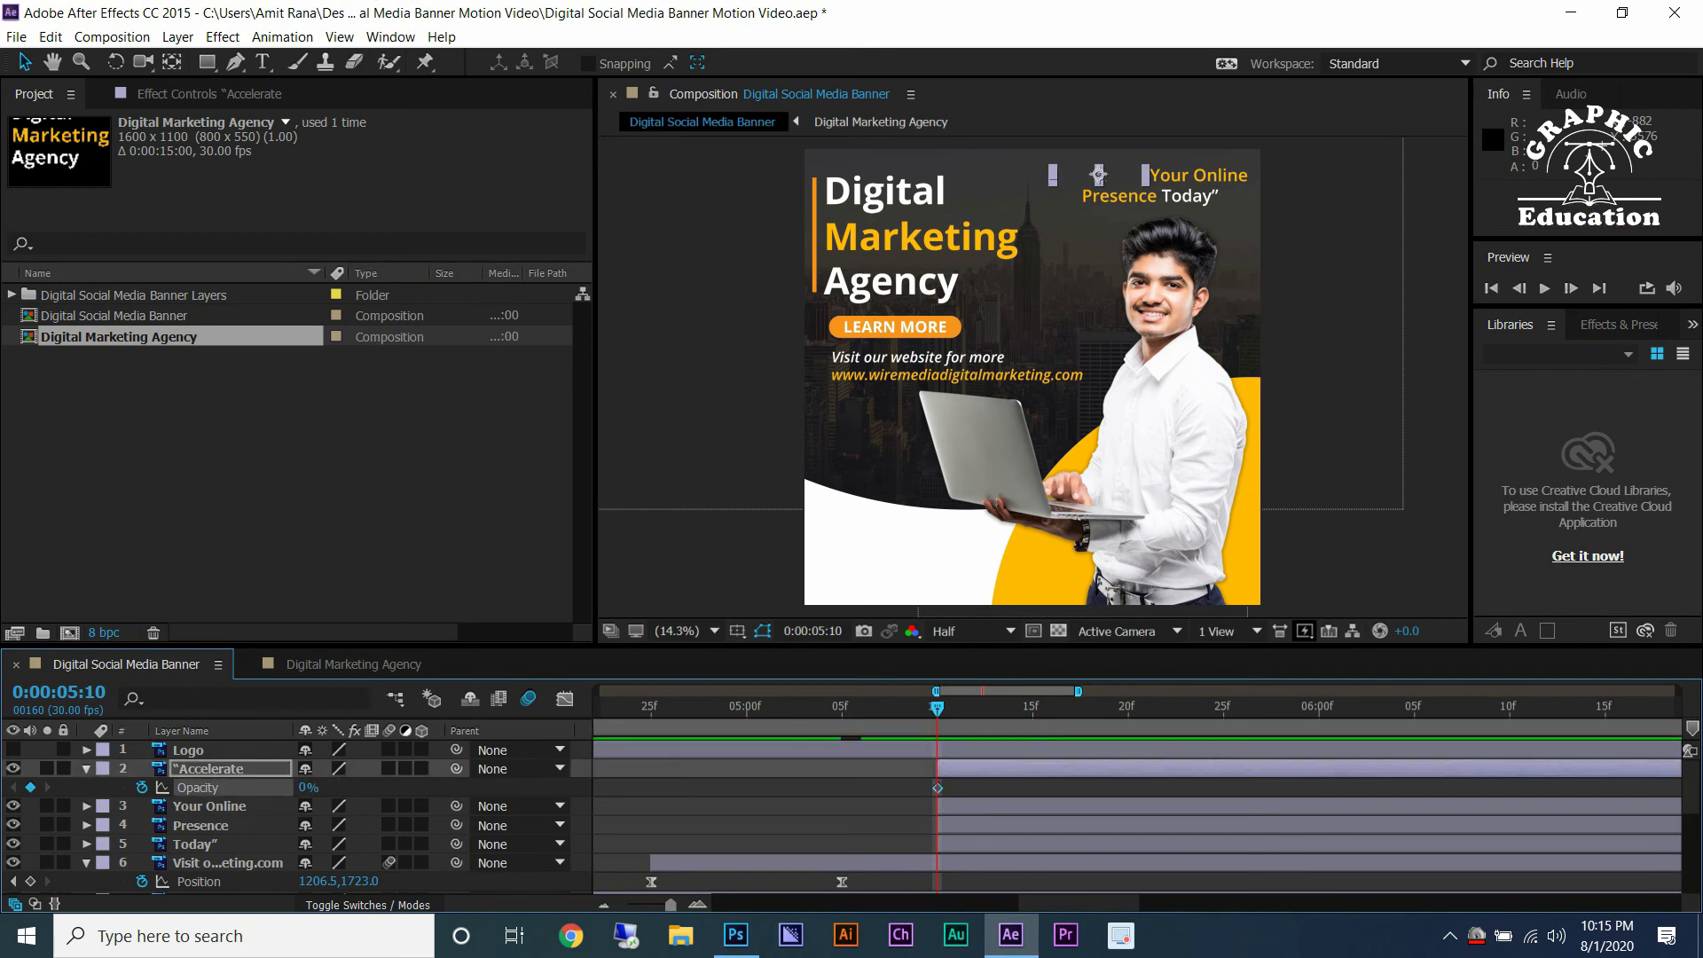
left_click_drag(938, 708, 1032, 708)
left_click(307, 787)
type("100")
key("Return")
right_click(1033, 787)
mouse_move(1109, 776)
left_click(1321, 815)
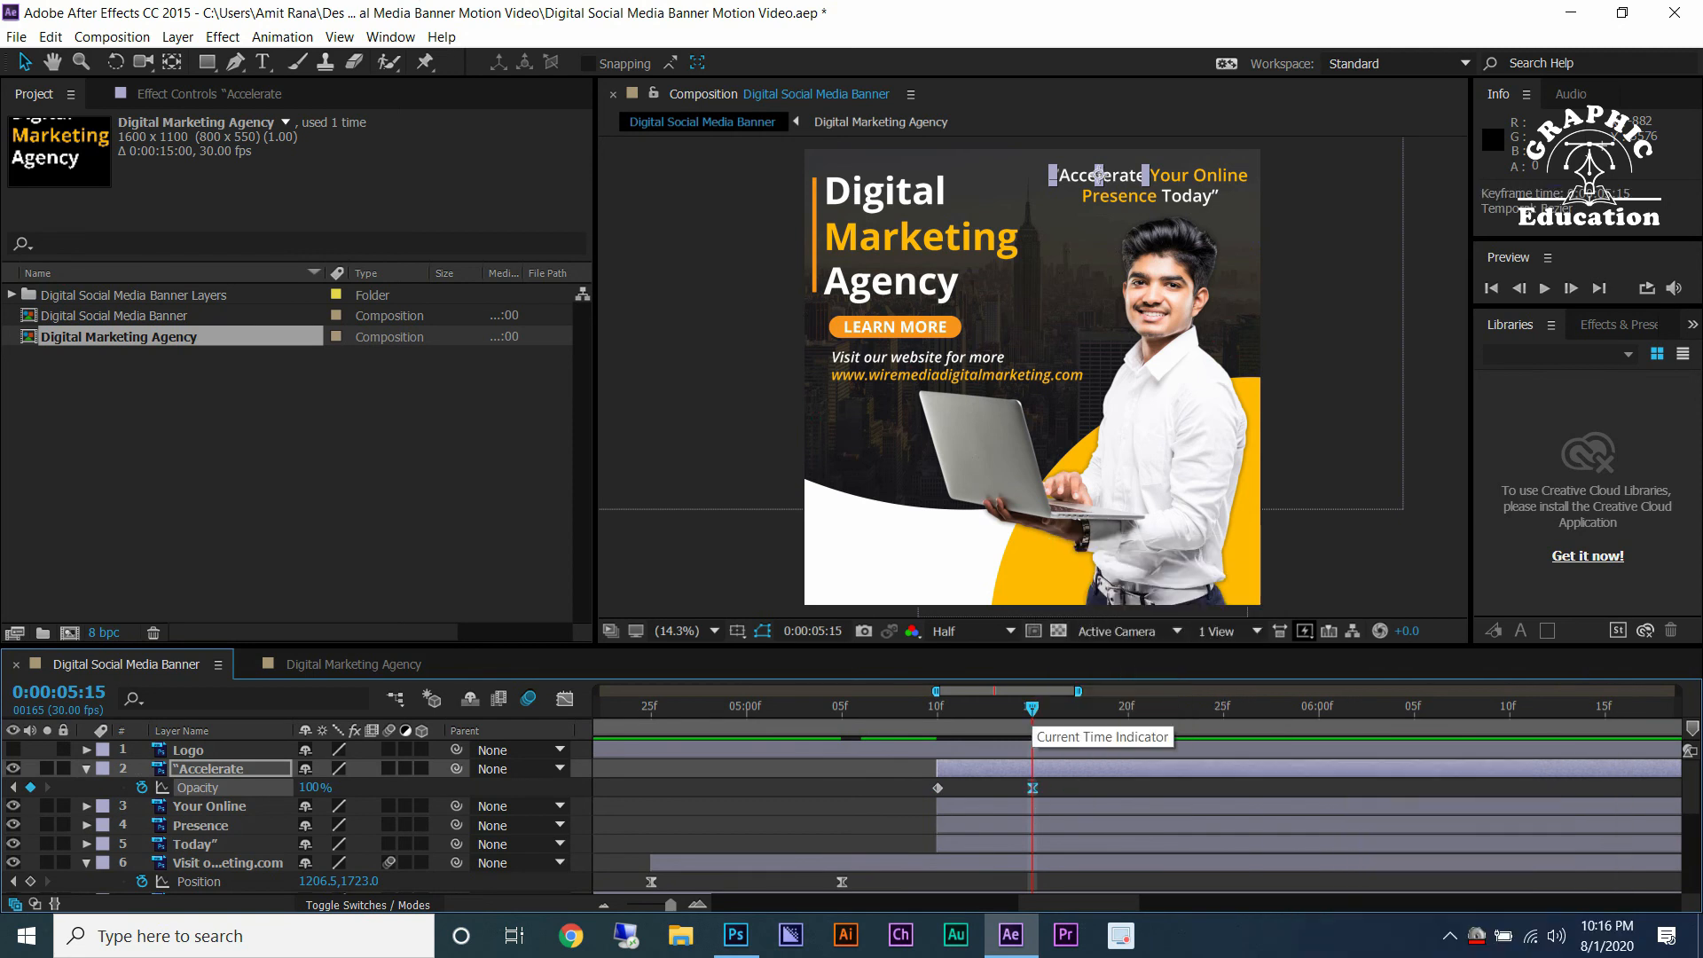
Trim Your Online to start at 0:00:05:15 and key its Scale from 122% there to 100% at 0:00:05:20 with Easy Ease.
left_click(1051, 806)
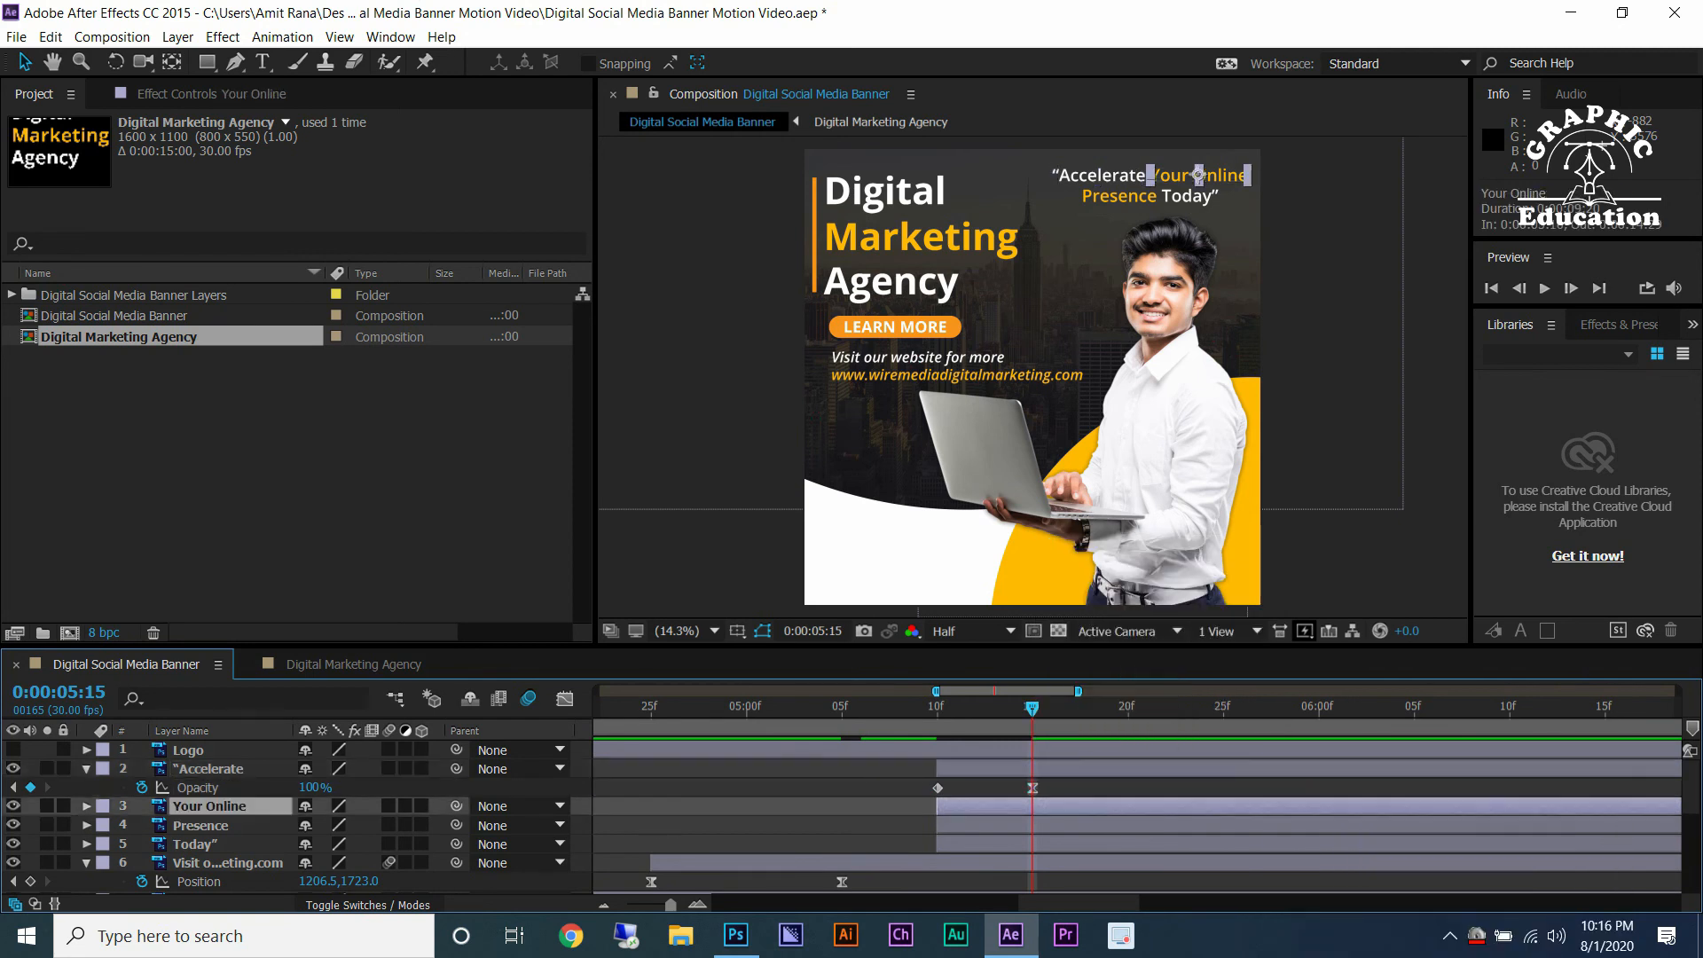
key("alt+bracketleft")
key("s")
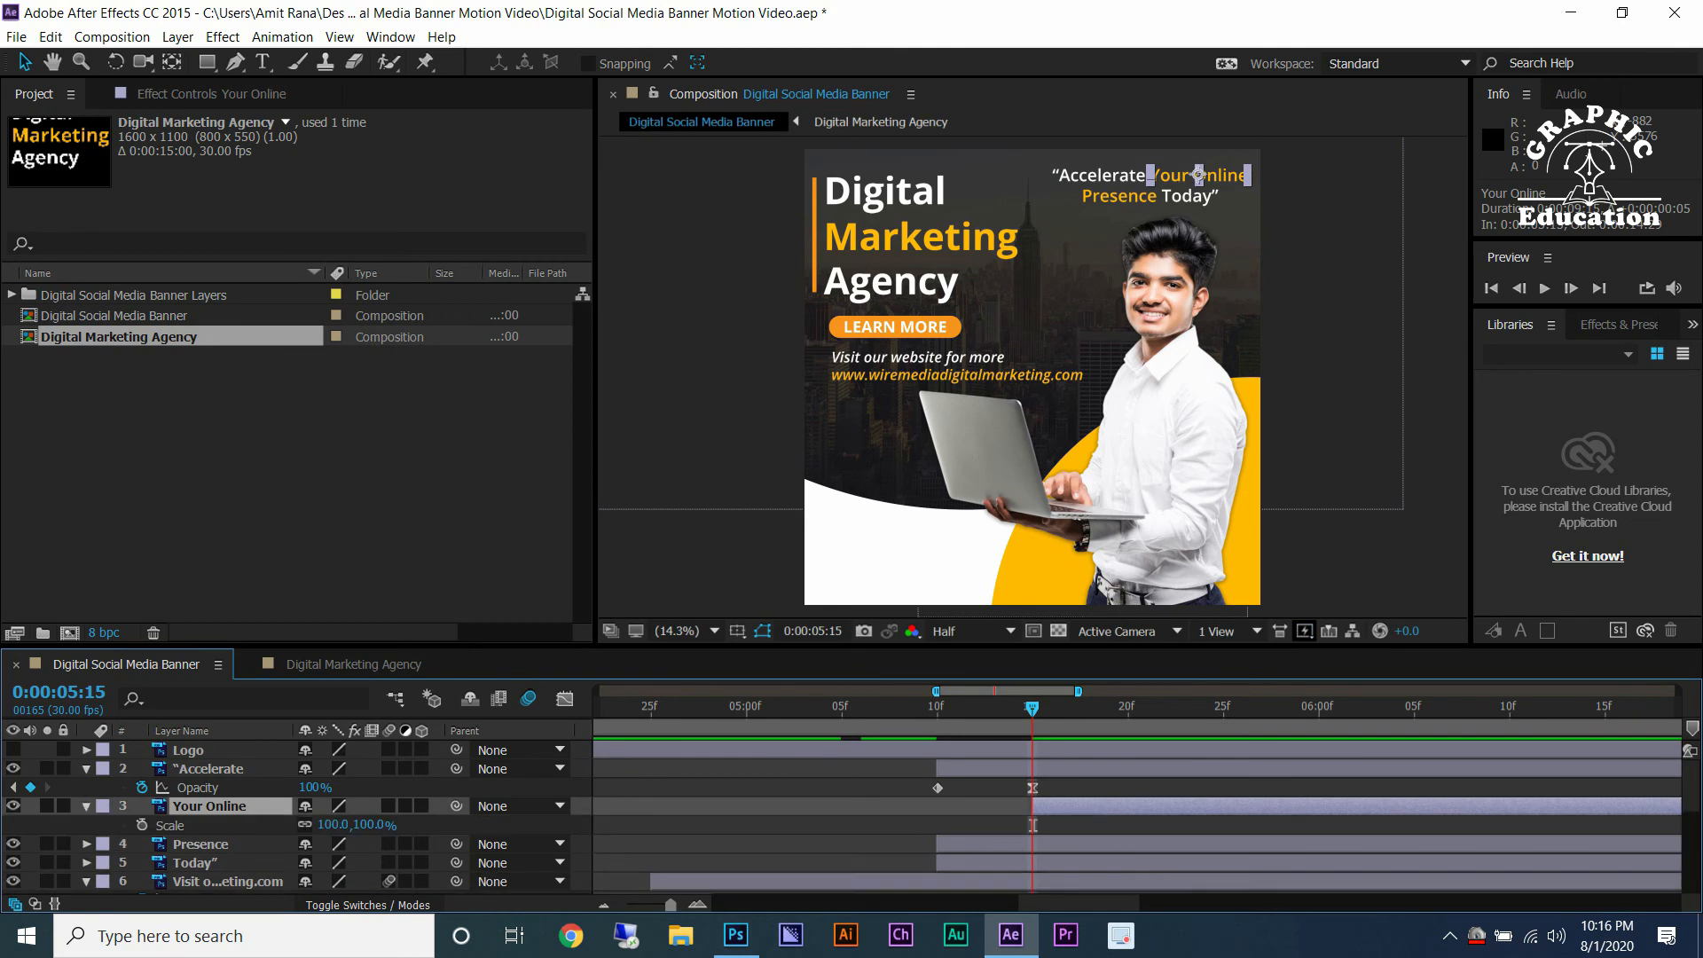
left_click(142, 825)
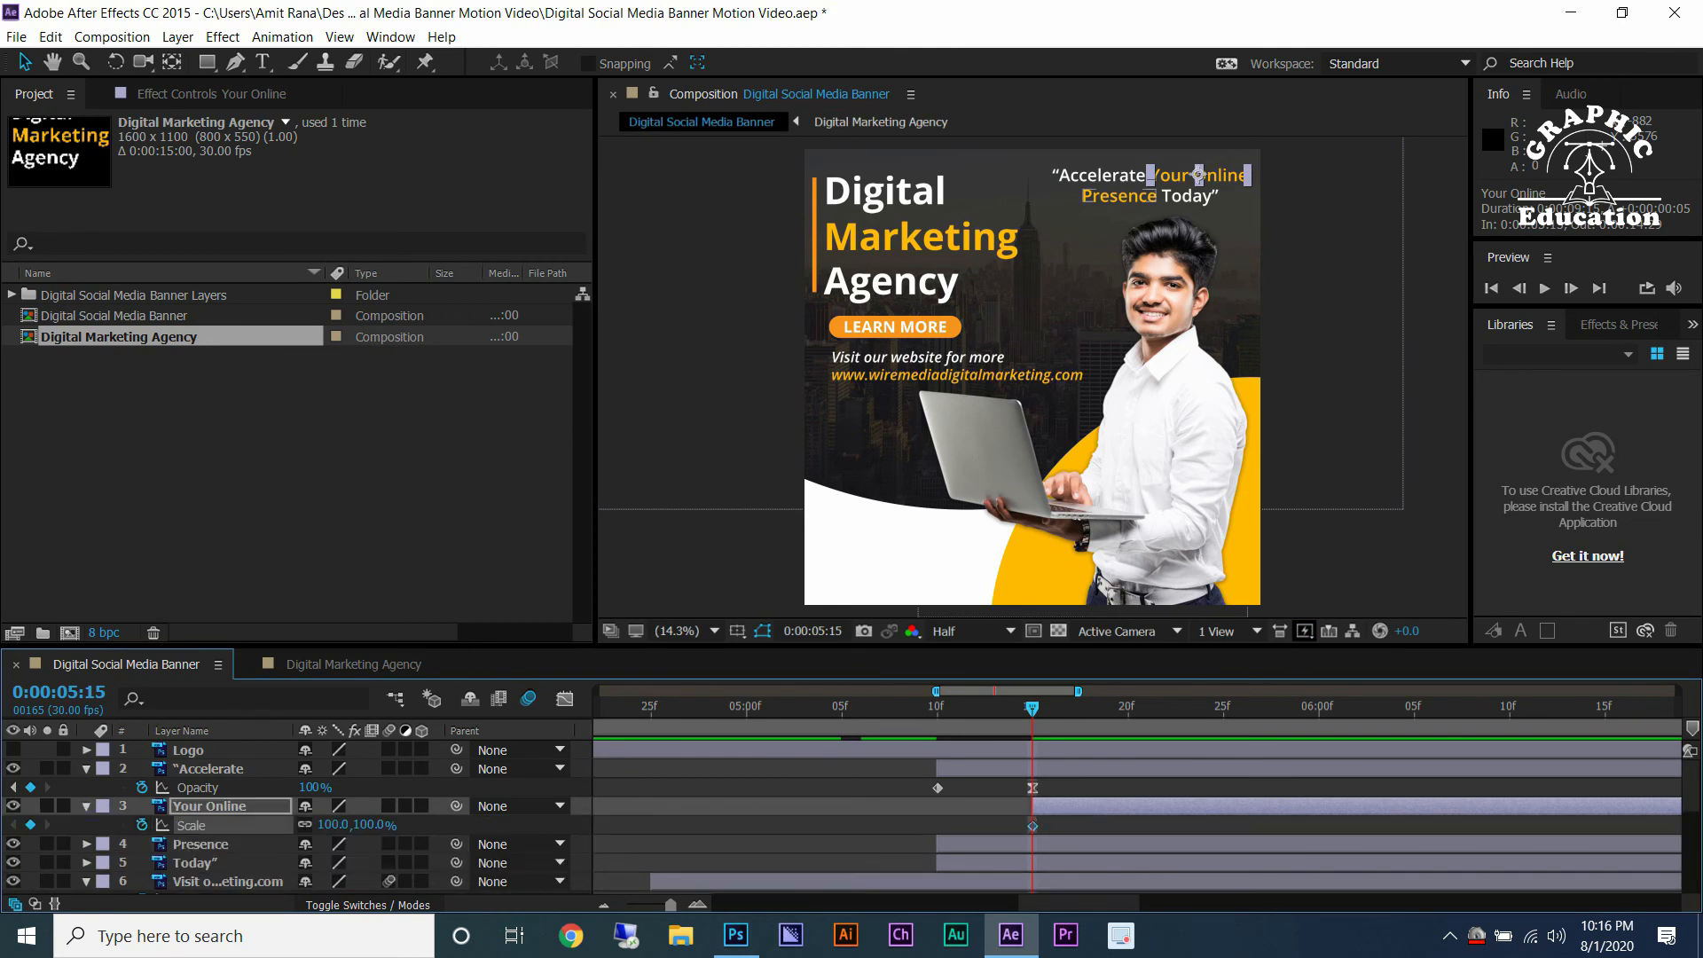
right_click(1032, 825)
left_click(1312, 684)
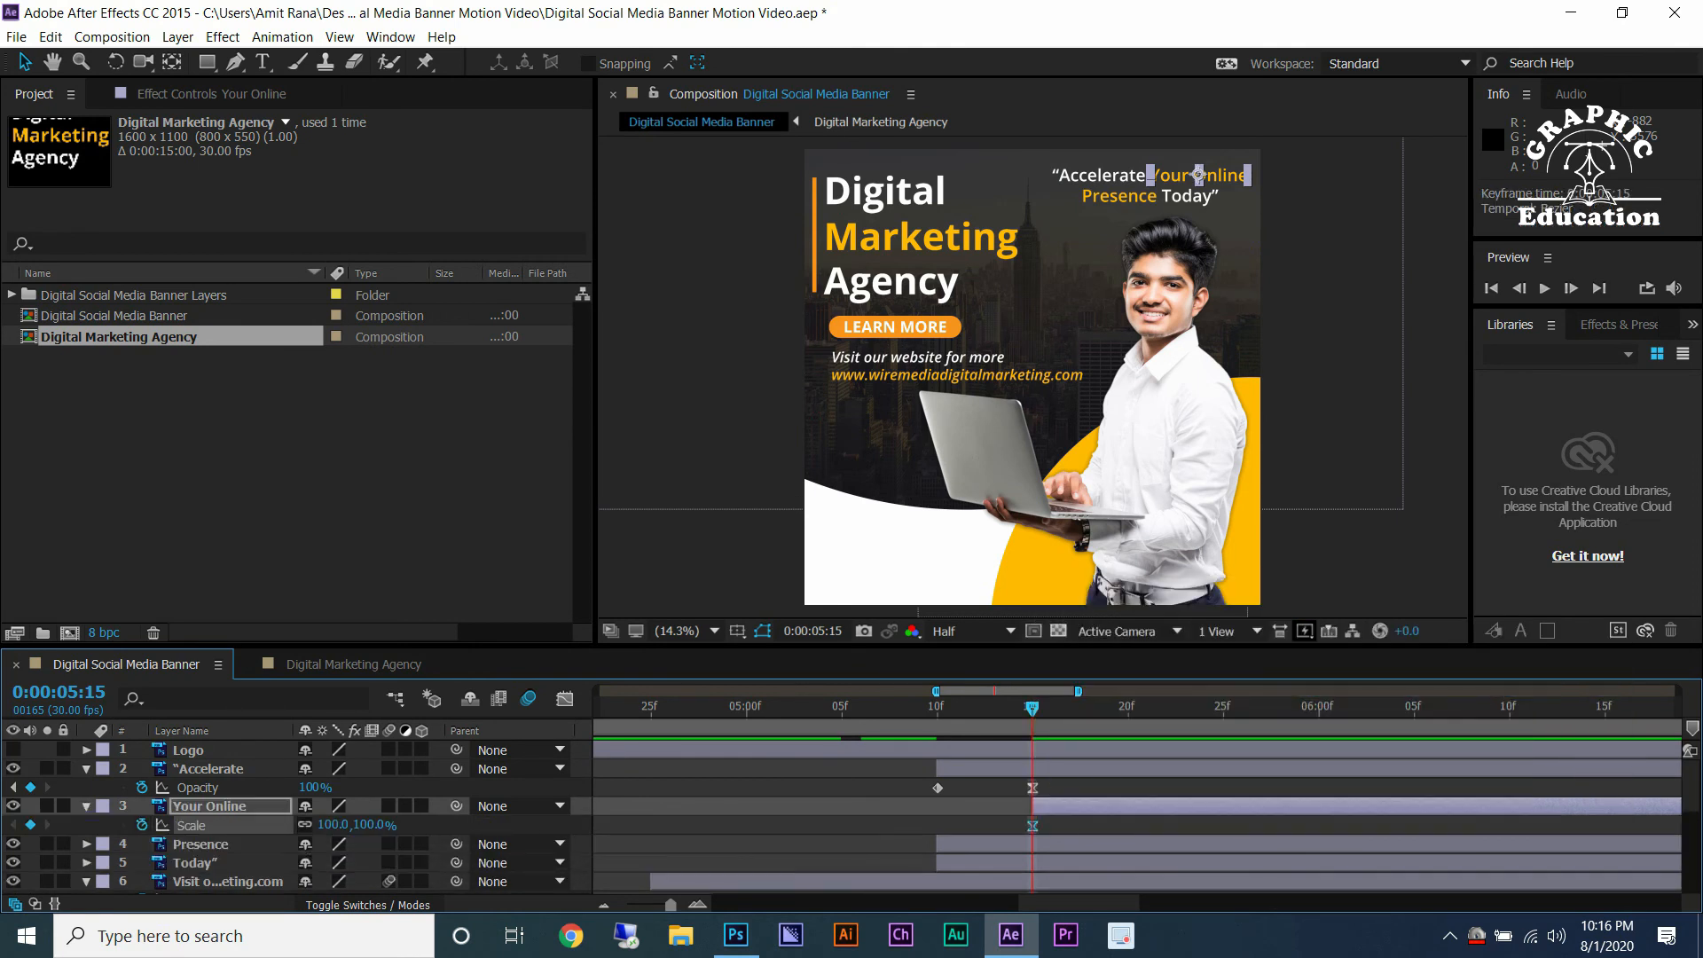
left_click(1128, 707)
left_click(30, 825)
left_click(13, 825)
left_click(209, 806)
left_click_drag(334, 825, 350, 825)
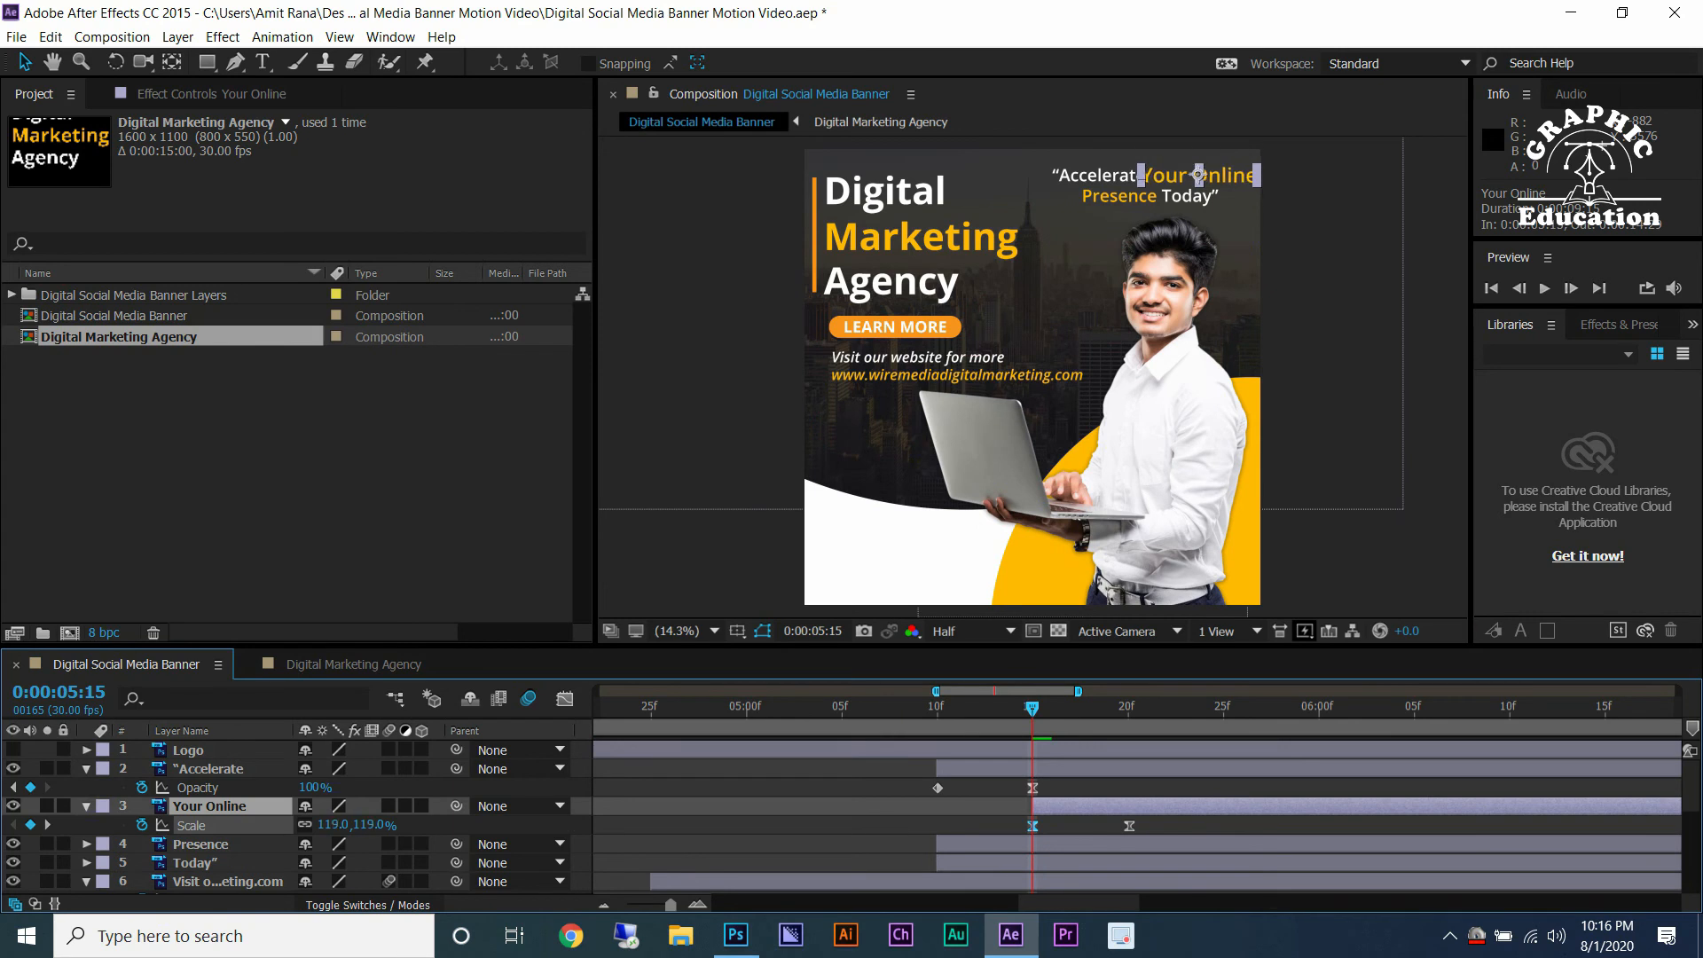
left_click_drag(350, 825, 353, 825)
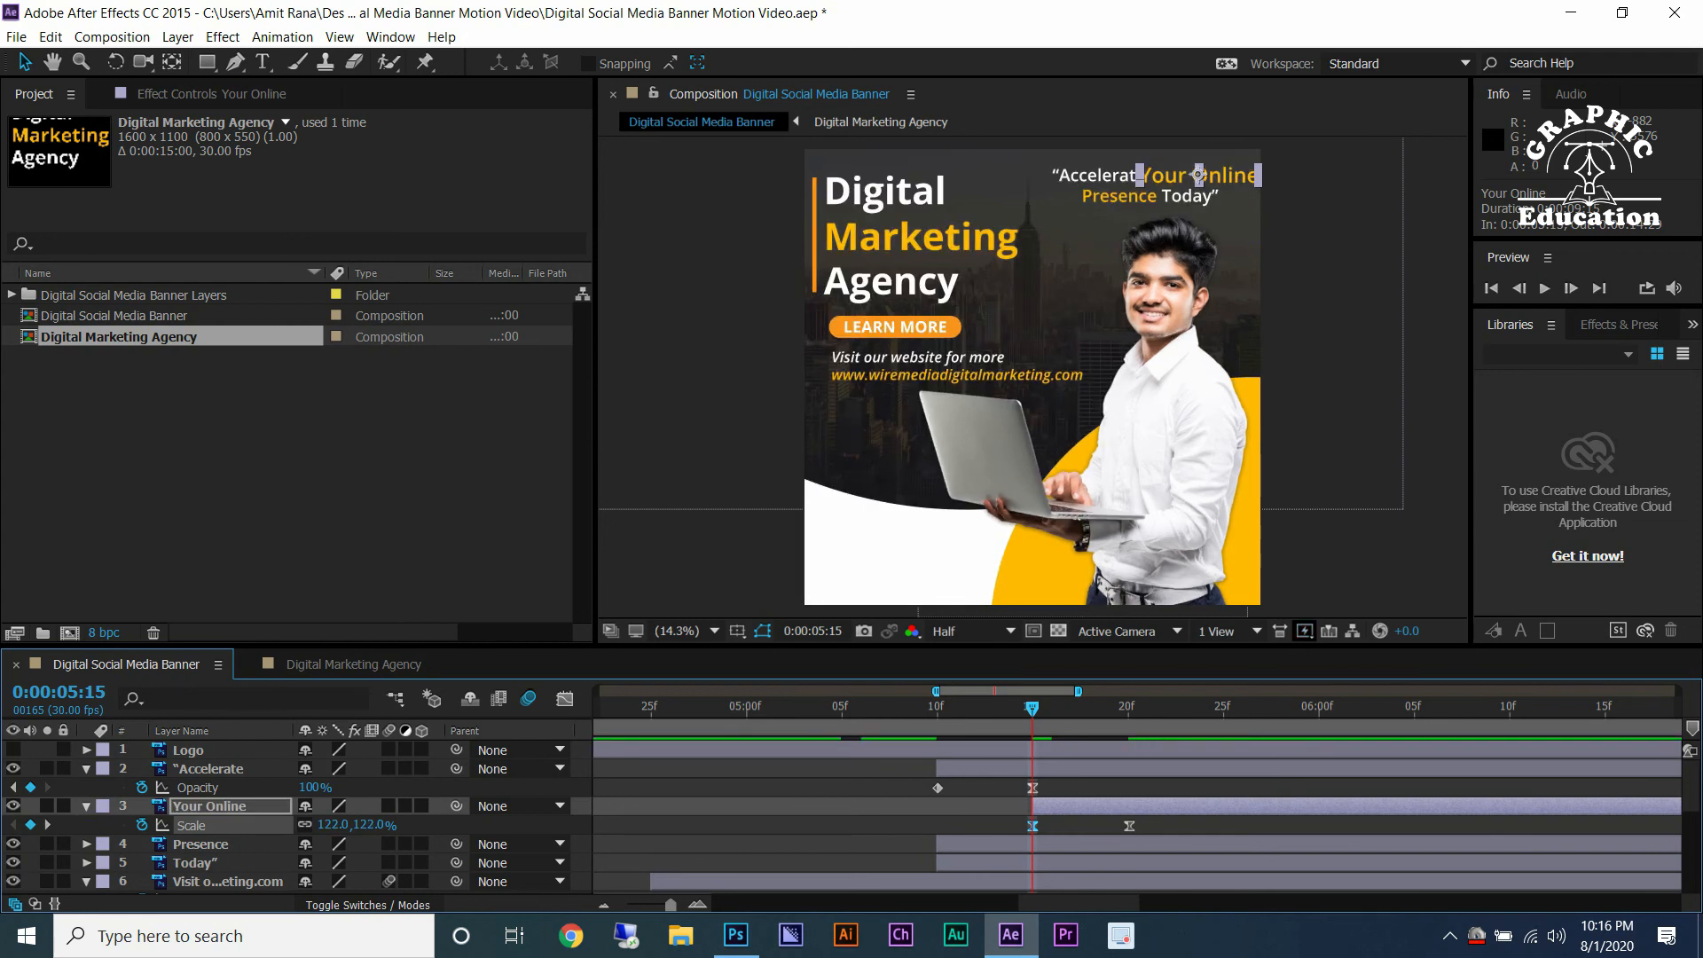
Shift the Your Online layer and its Scale keyframes back to start at 0:00:05:10.
left_click_drag(1034, 806, 937, 806)
left_click(1032, 825)
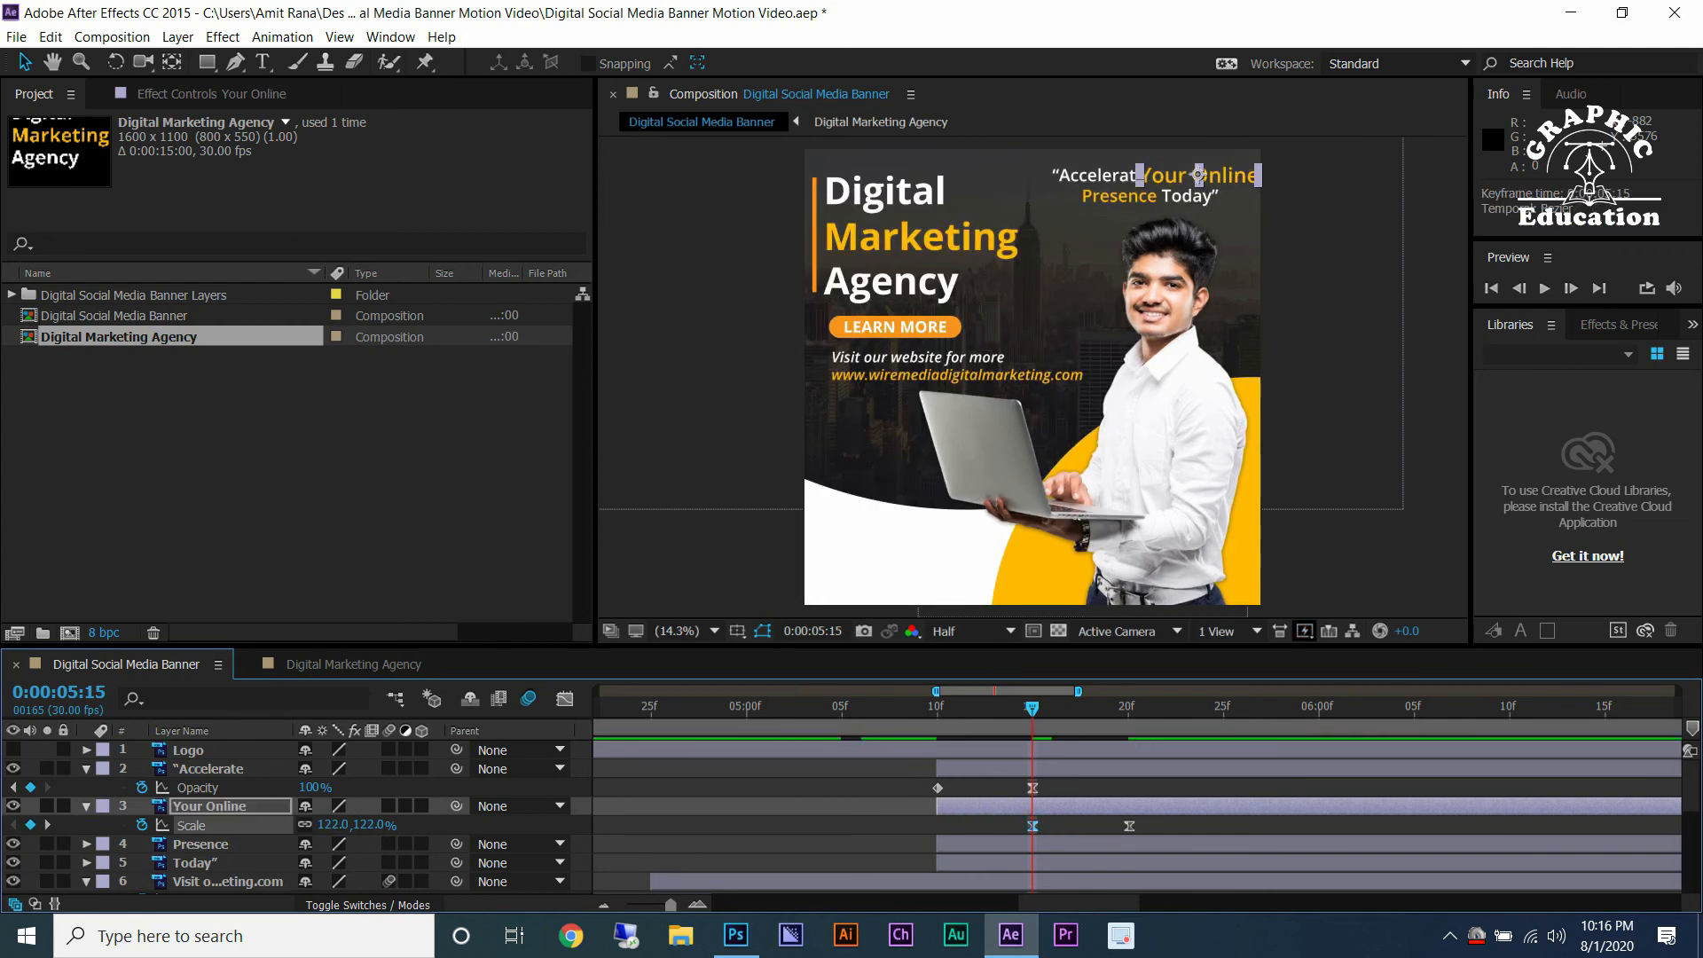
left_click_drag(1129, 825, 1032, 826)
left_click(1071, 826)
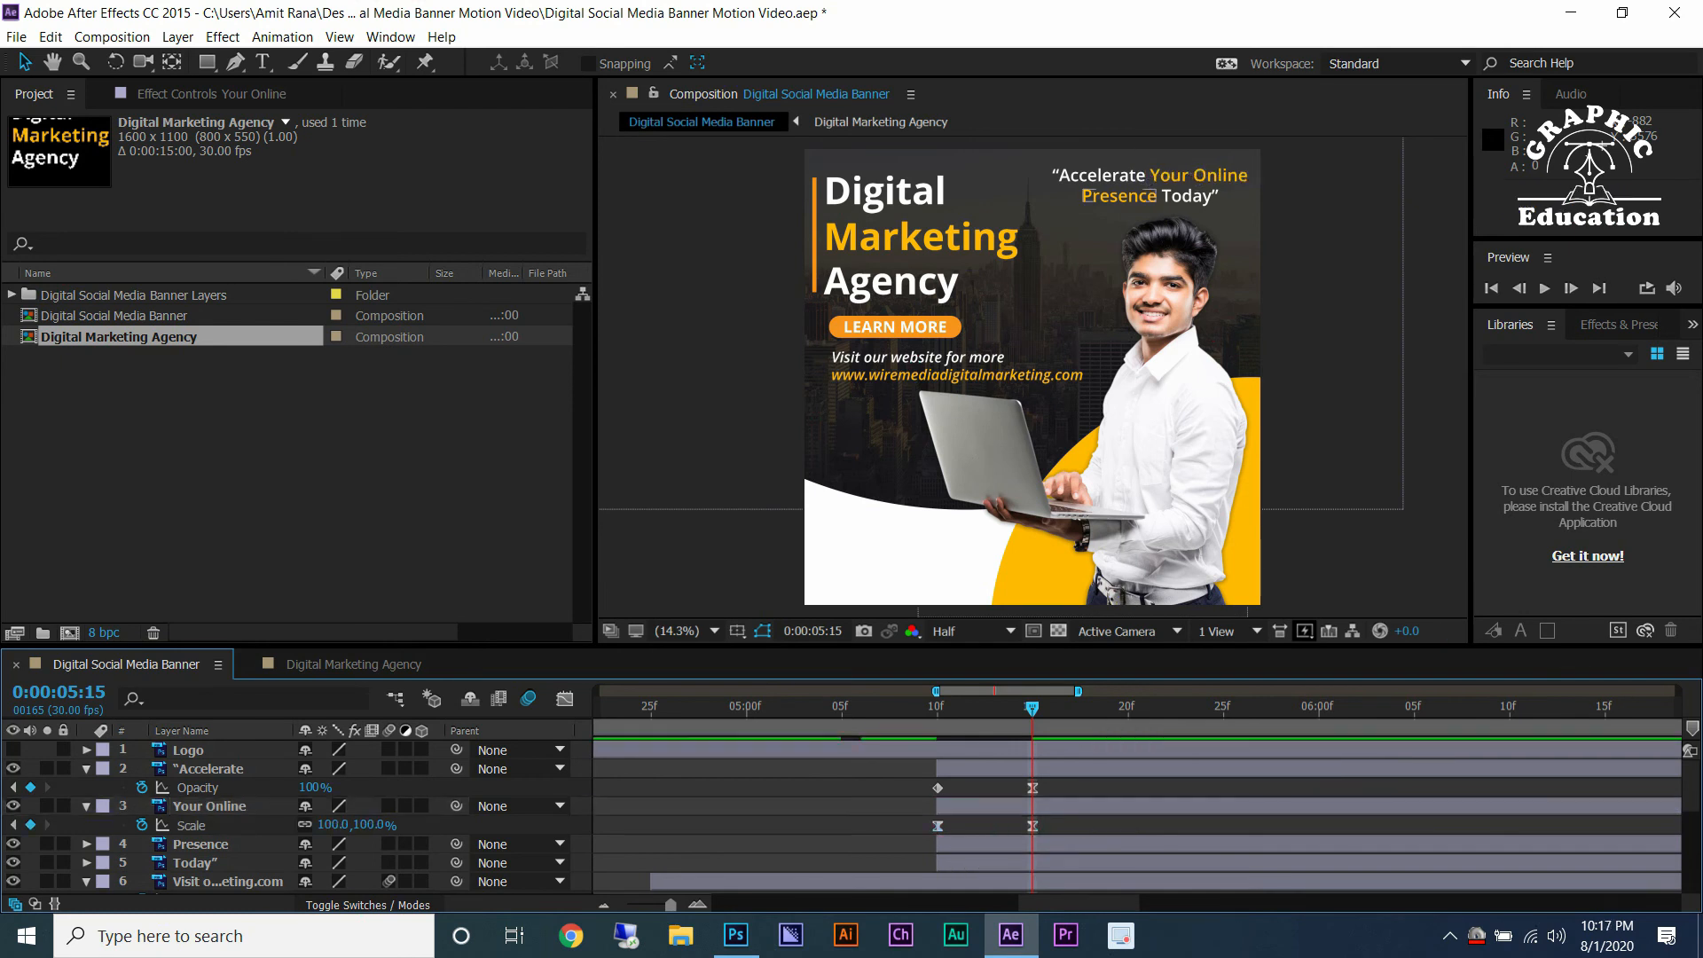
Paste the Your Online Scale keyframes onto the Presence text at 0:00:05:15.
left_click(1071, 844)
left_click(937, 826)
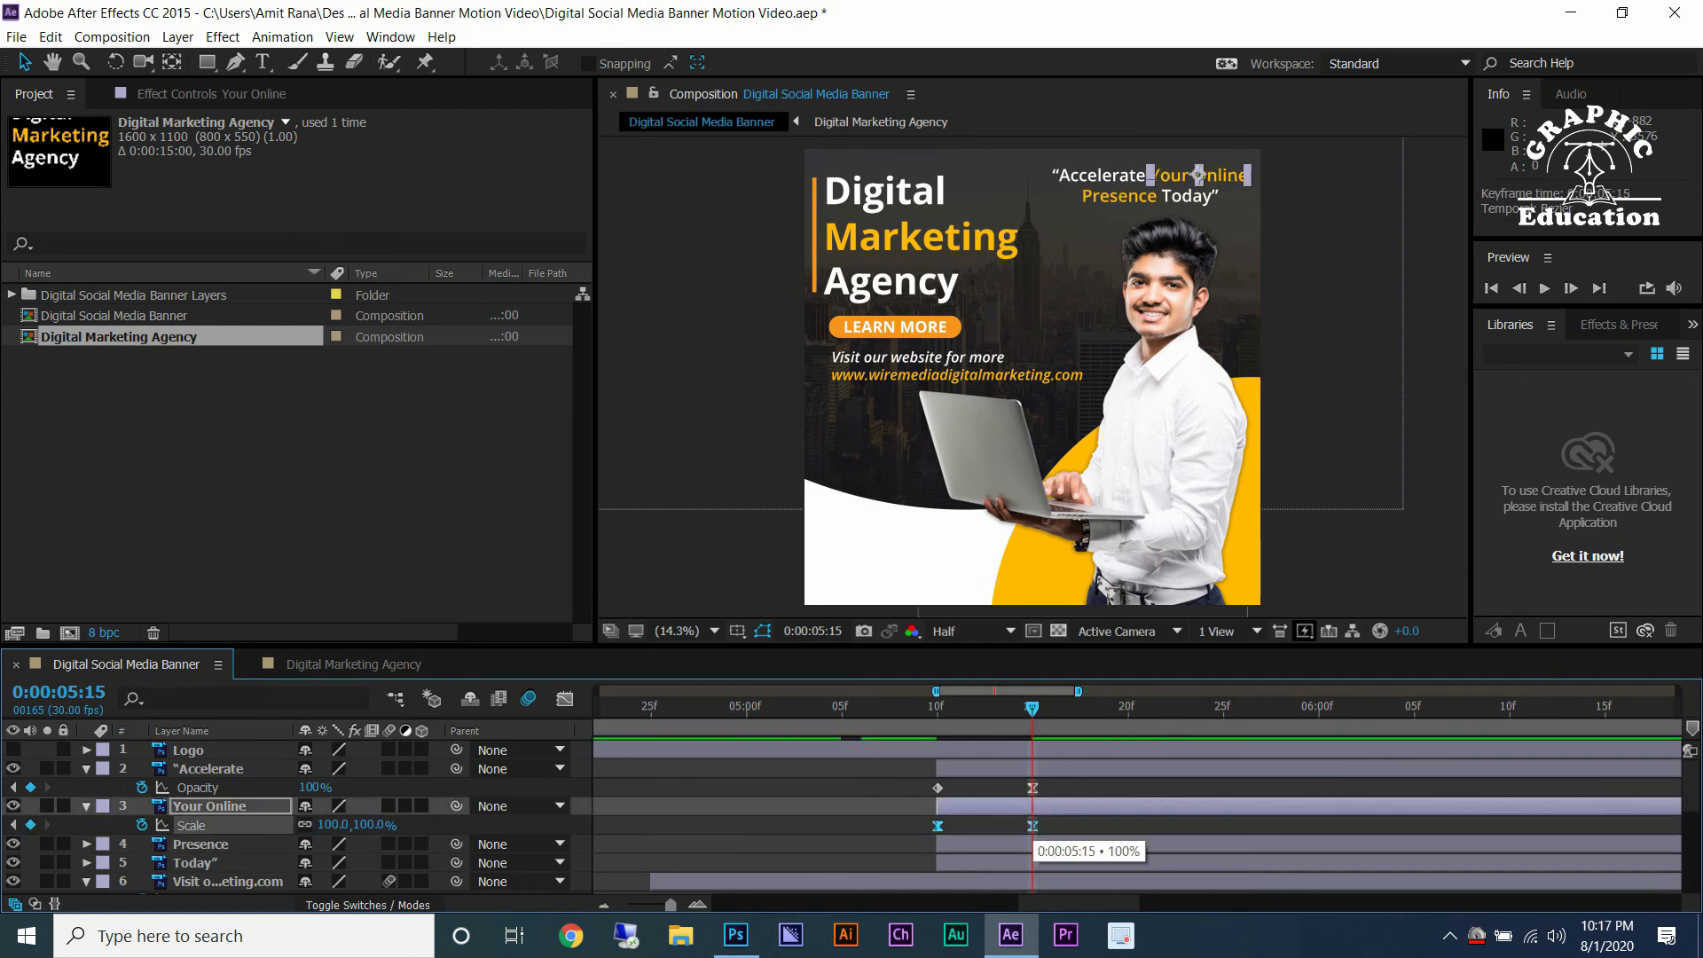
left_click(994, 844)
key("s")
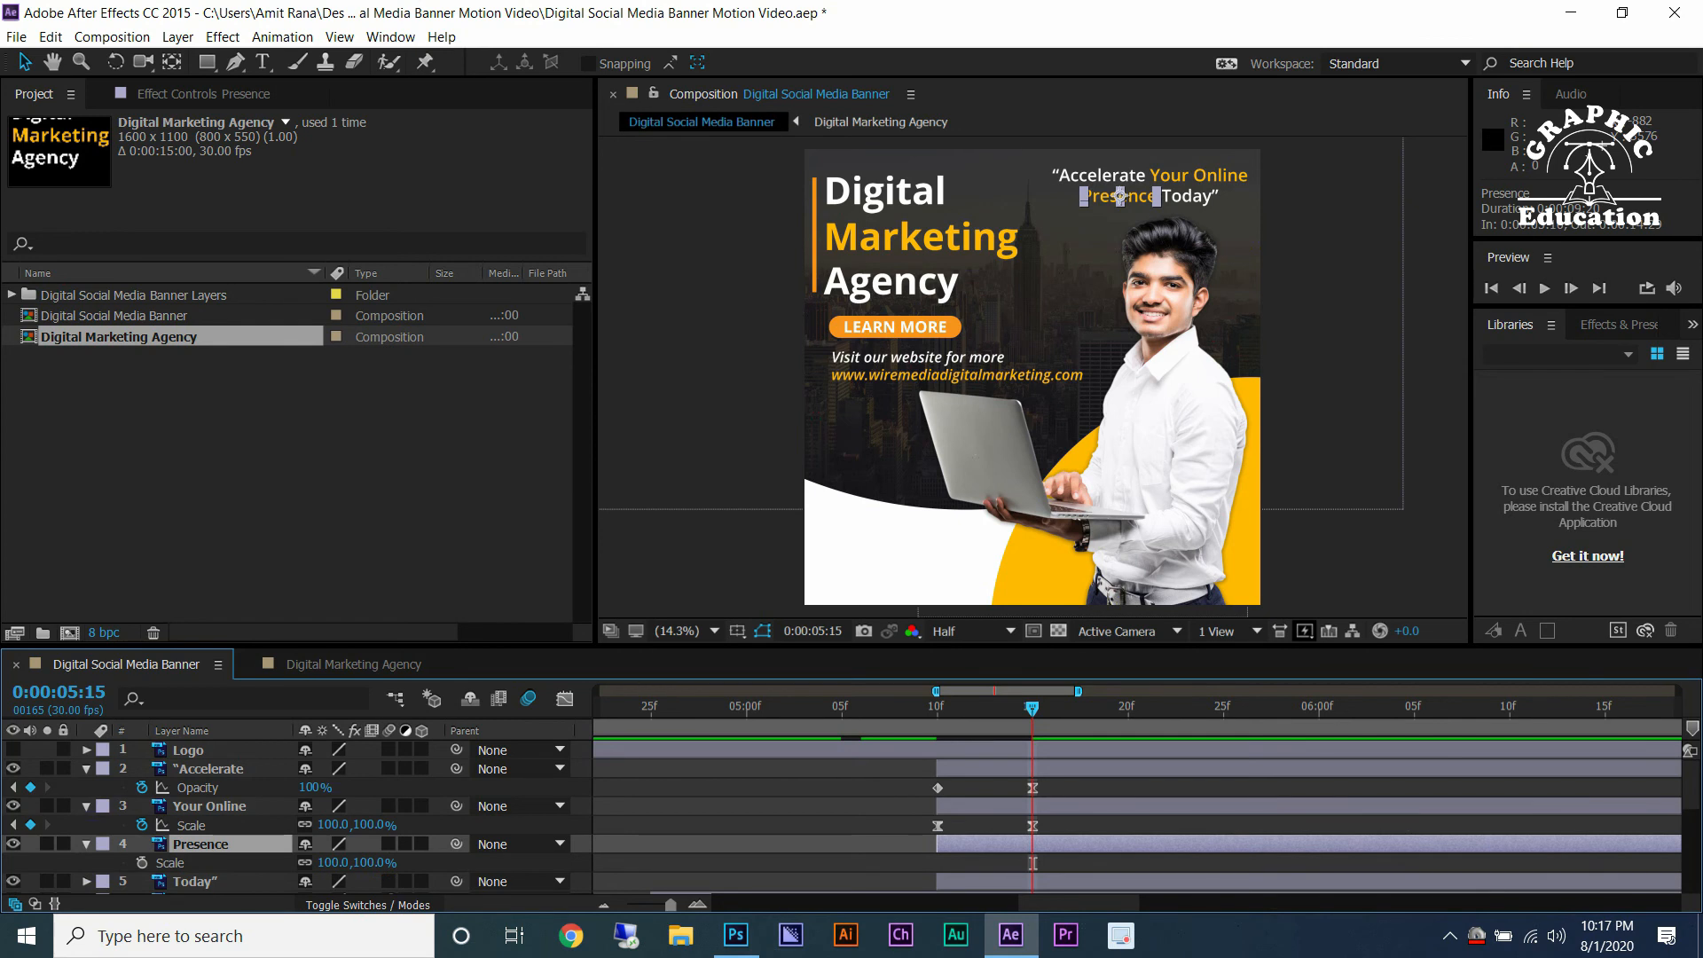
key("ctrl+v")
Move the Accelerate layer to start at 0:00:05:20 and copy its Opacity keyframes.
key("k")
left_click_drag(962, 769, 1154, 769)
left_click_drag(1260, 783, 1119, 795)
key("ctrl+c")
Apply the copied Opacity fade to the Today text starting at 0:00:05:20.
left_click(1191, 196)
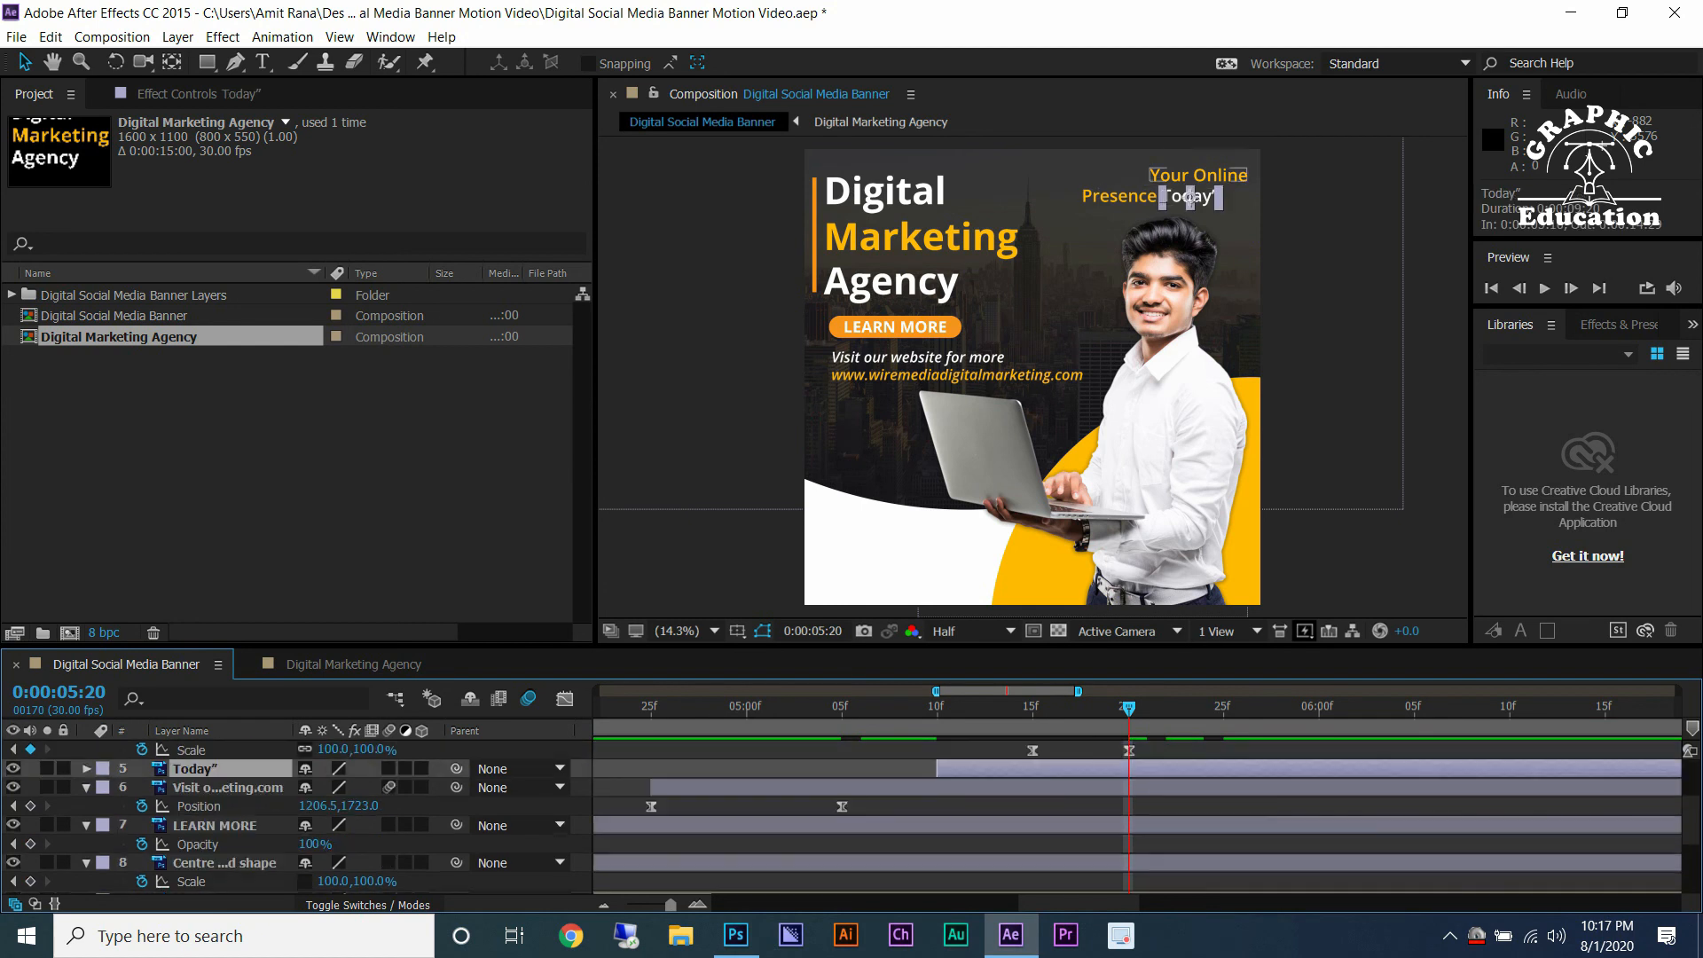
scroll(293, 816, "up", 4)
mouse_move(1128, 707)
left_mouse_down()
mouse_move(1223, 714)
mouse_move(1128, 709)
left_mouse_up()
scroll(1128, 798, "down", 4)
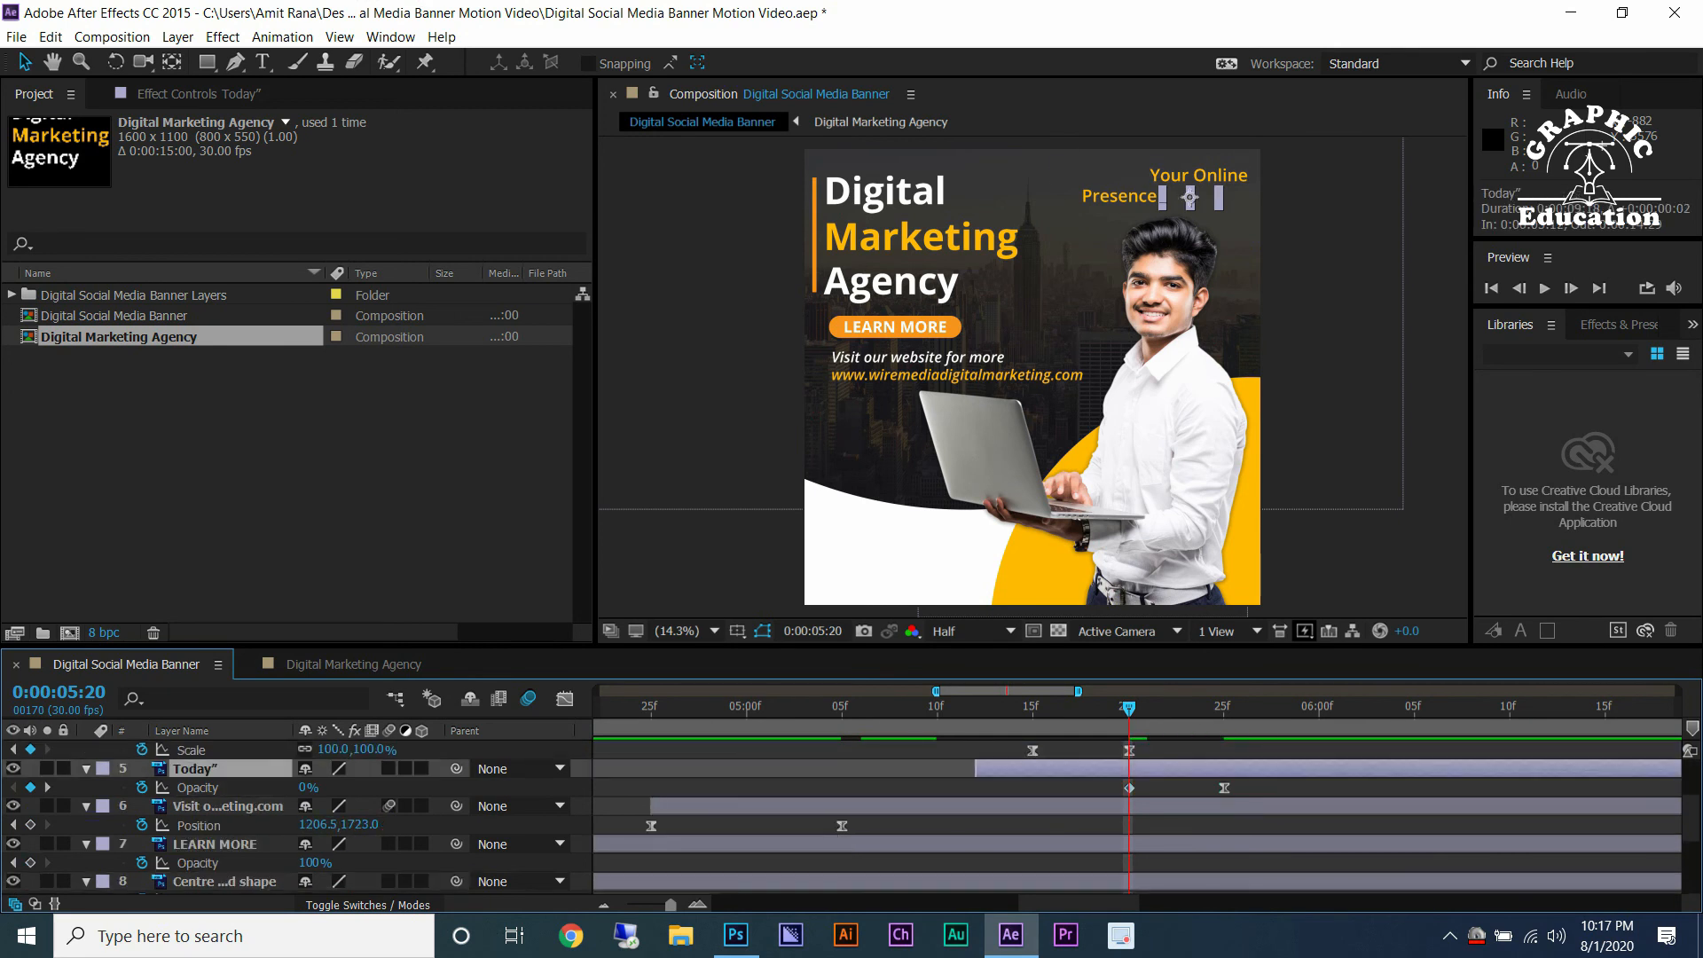
scroll(1128, 816, "up", 4)
Preview the headline text animation.
key("space")
key("space")
left_click_drag(918, 708, 1108, 709)
key("space")
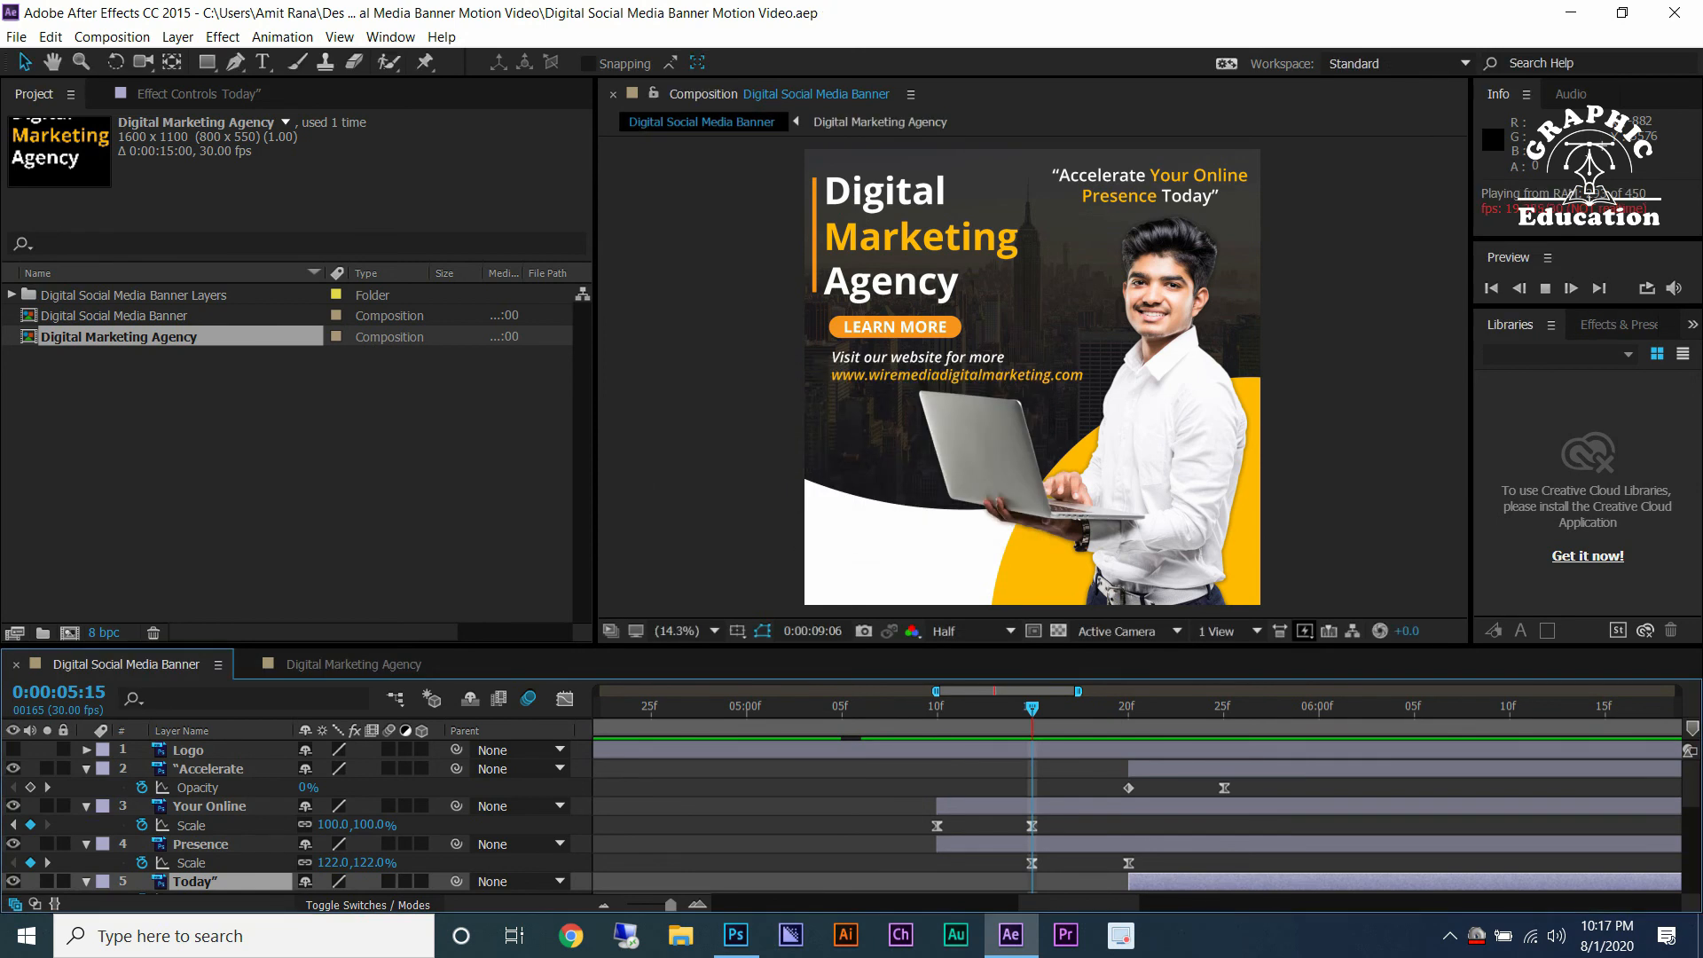
Paste the Your Online Scale keyframes again at 0:00:05:20.
left_click_drag(1053, 828, 926, 825)
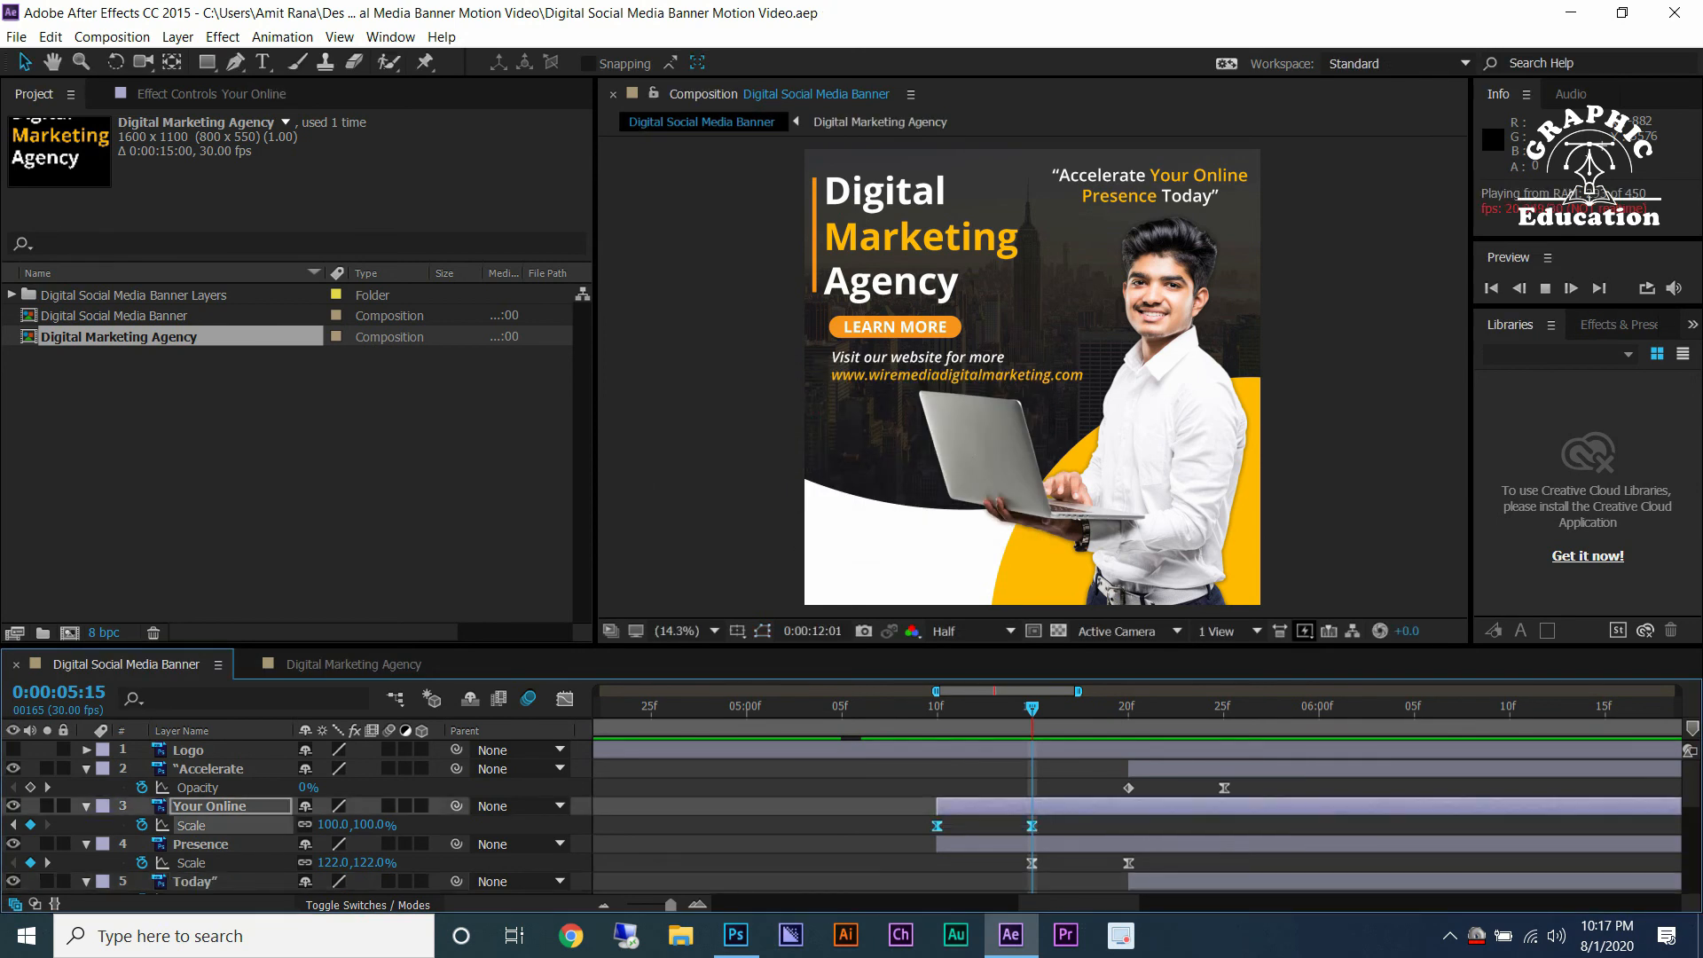
key("k")
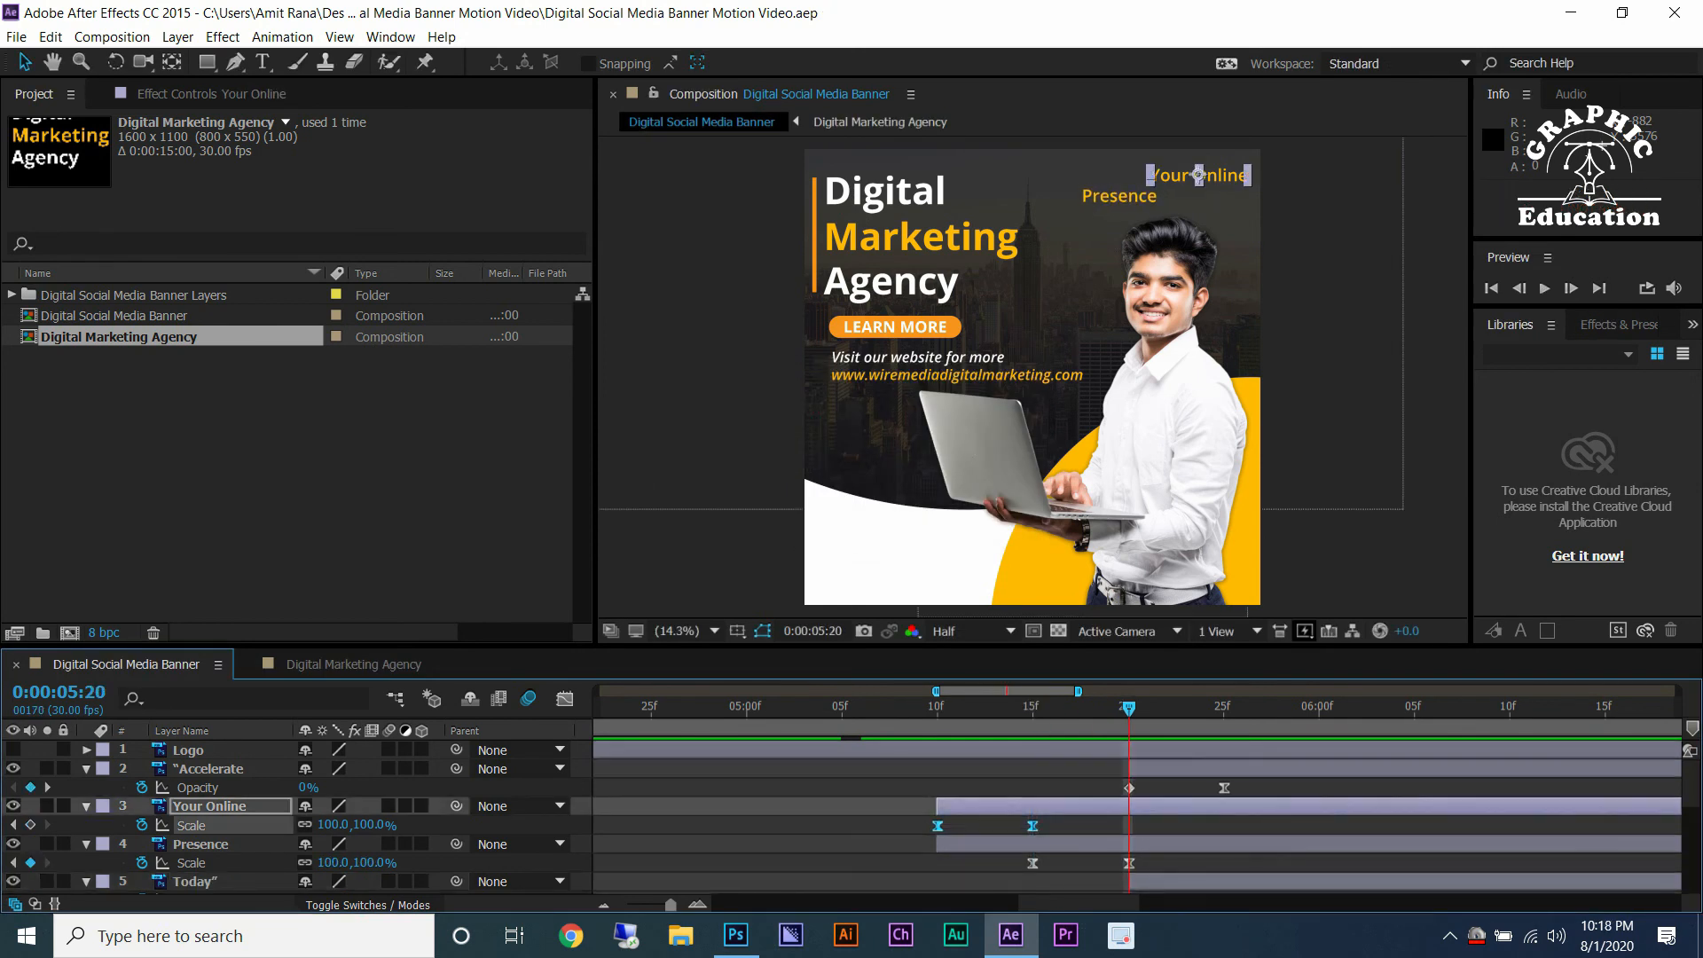
left_click(926, 826)
key("ctrl+v")
Set the Your Online Scale keyframe at 0:00:05:20 to 105%.
key("F2")
key("Page_Up")
key("Page_Up")
key("Page_Up")
key("space")
left_click_drag(1166, 708, 1128, 708)
left_click(1129, 826)
left_click(333, 825)
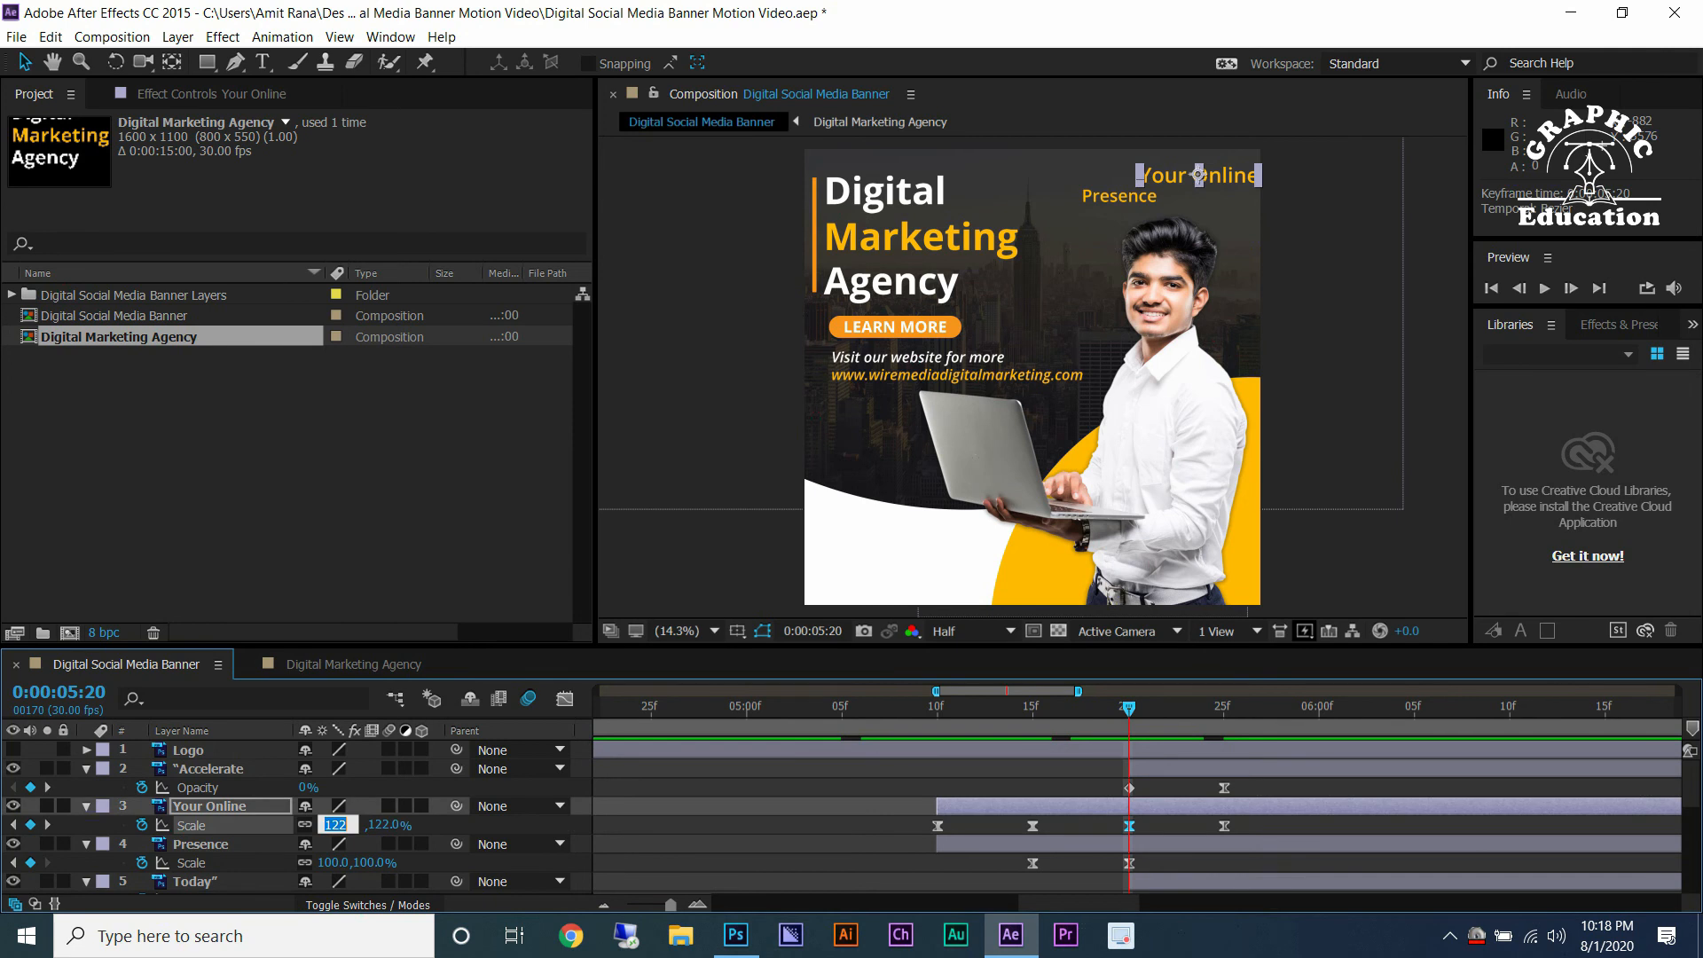
type("105")
key("Return")
Copy the 105% scale pulse keyframes and paste them at 0:00:06:00 and 0:00:06:10 on Your Online.
key("ctrl+c")
left_click(1318, 710)
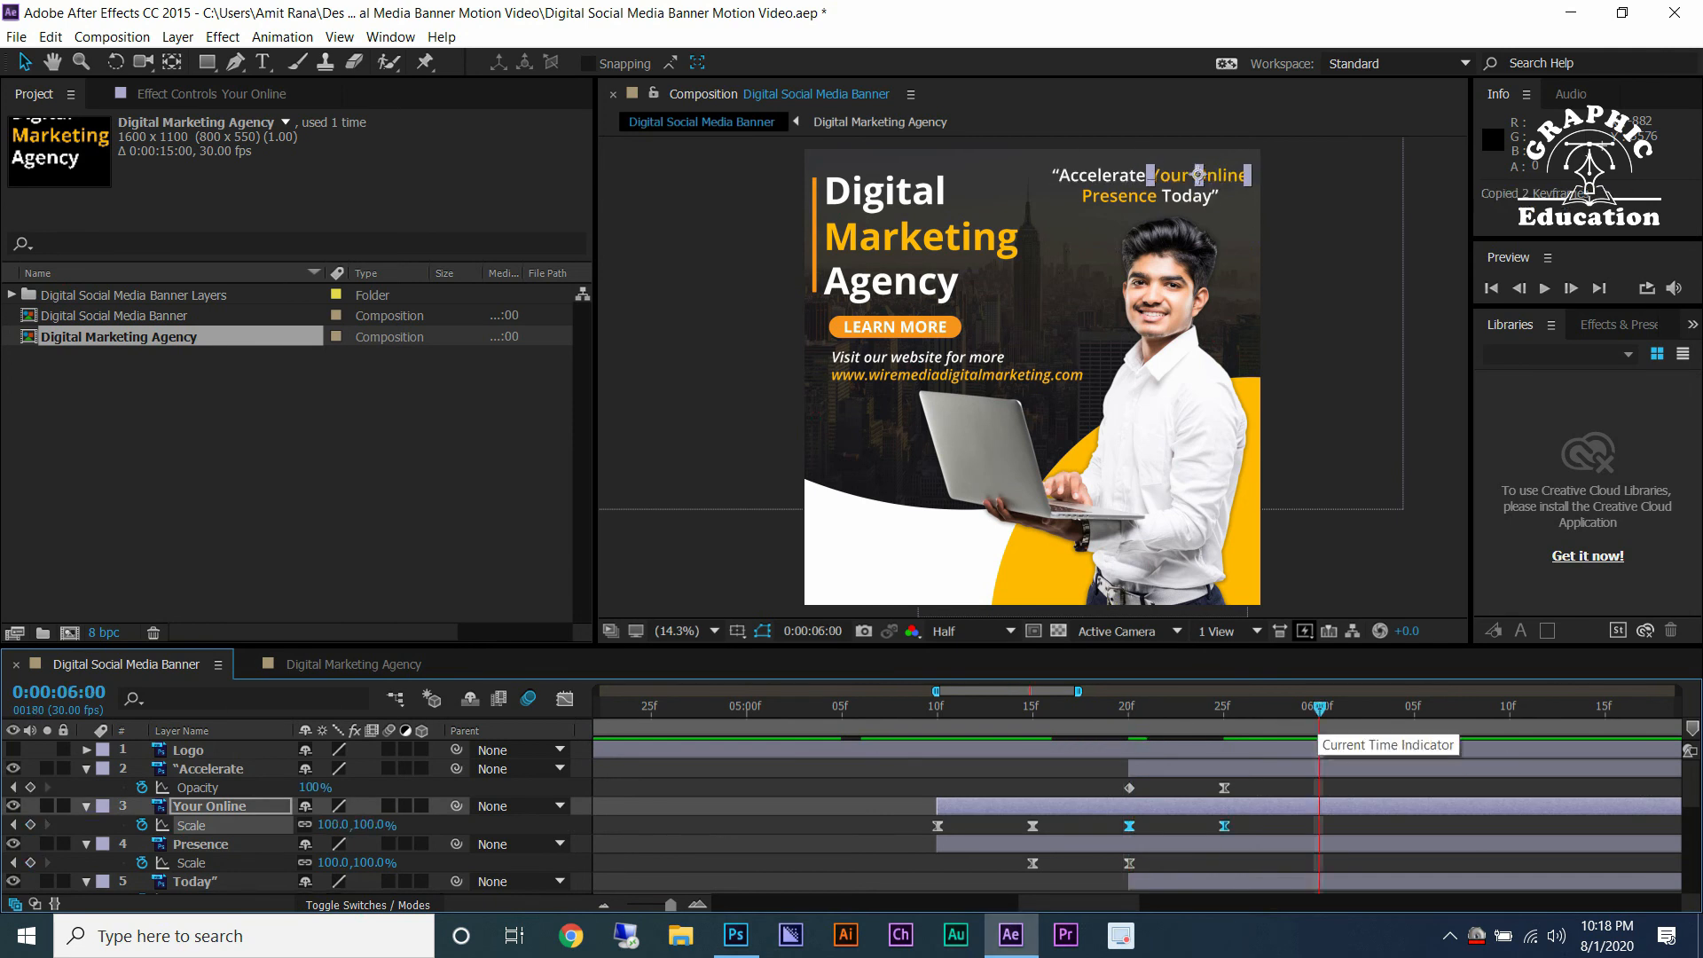
key("ctrl+v")
key("space")
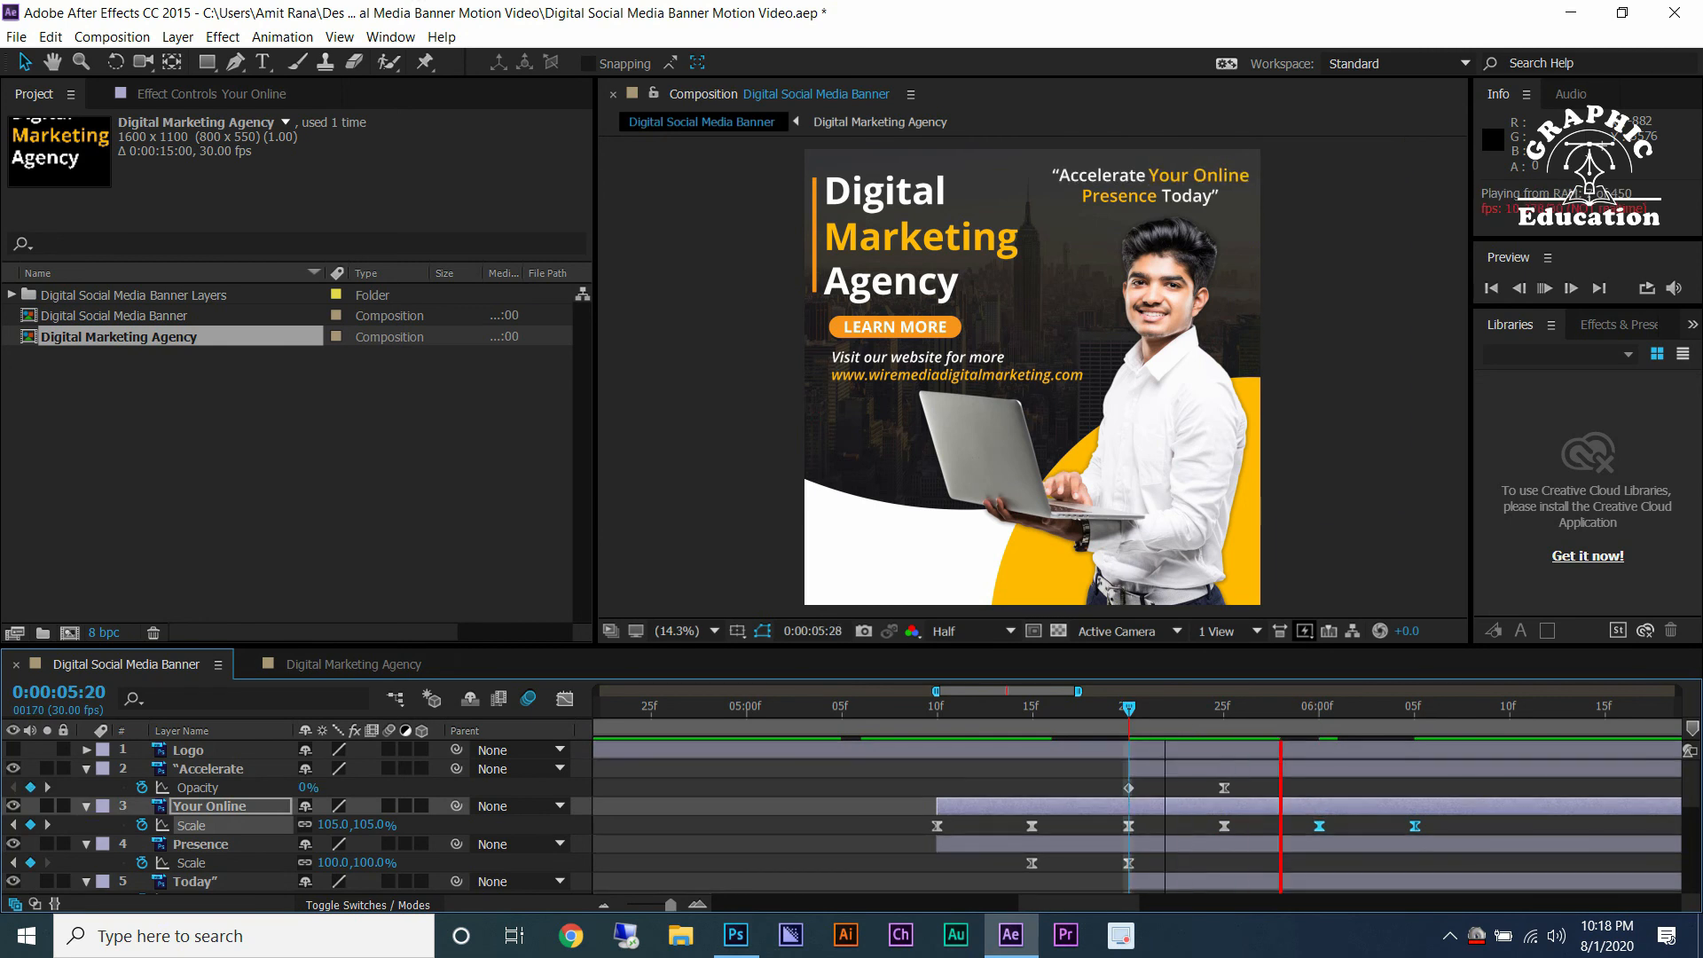
key("space")
left_click(1508, 709)
key("ctrl+v")
Select a pair of Your Online pulse keyframes, copy them and paste further copies along the Scale track.
scroll(1198, 798, "down", 2)
scroll(1339, 798, "up", 2)
left_click(1234, 706)
key("ctrl+v")
left_click_drag(1318, 827, 1212, 834)
key("ctrl+c")
left_click_drag(1521, 798, 800, 798)
left_click(1267, 709)
key("ctrl+v")
Extend the Your Online Scale pulse to around 0:00:10:00 by pasting more copies.
scroll(1233, 798, "down", 3)
scroll(1230, 798, "up", 3)
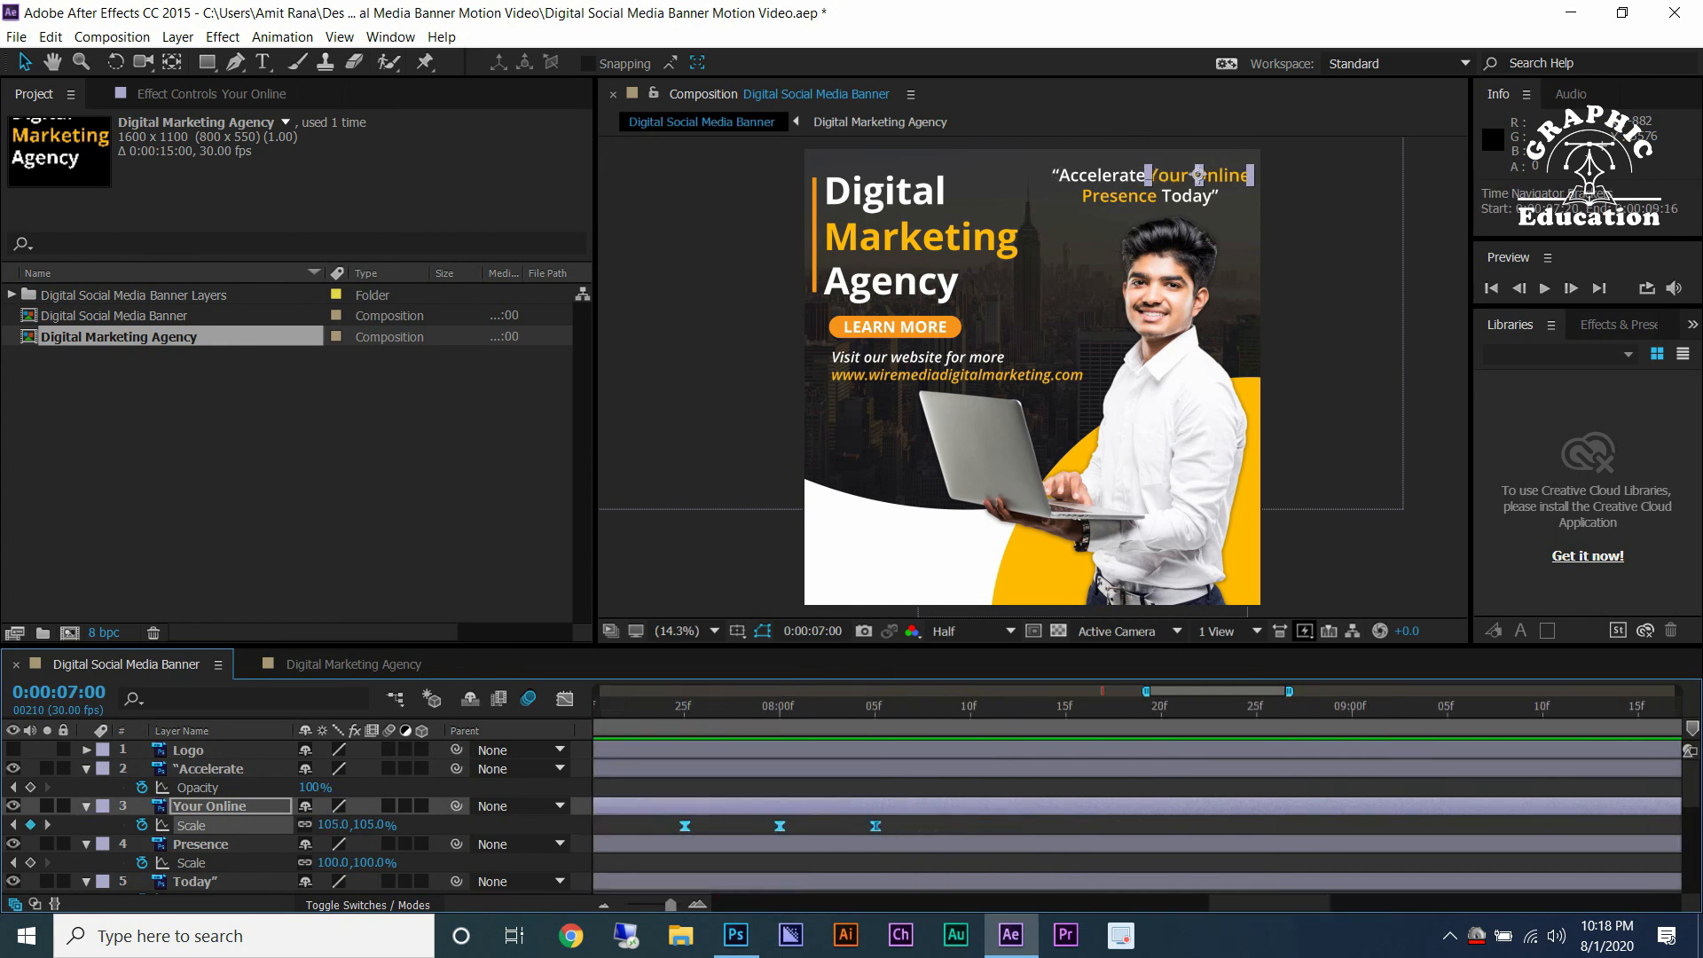
key("ctrl+v")
scroll(1297, 798, "down", 3)
scroll(1300, 798, "up", 3)
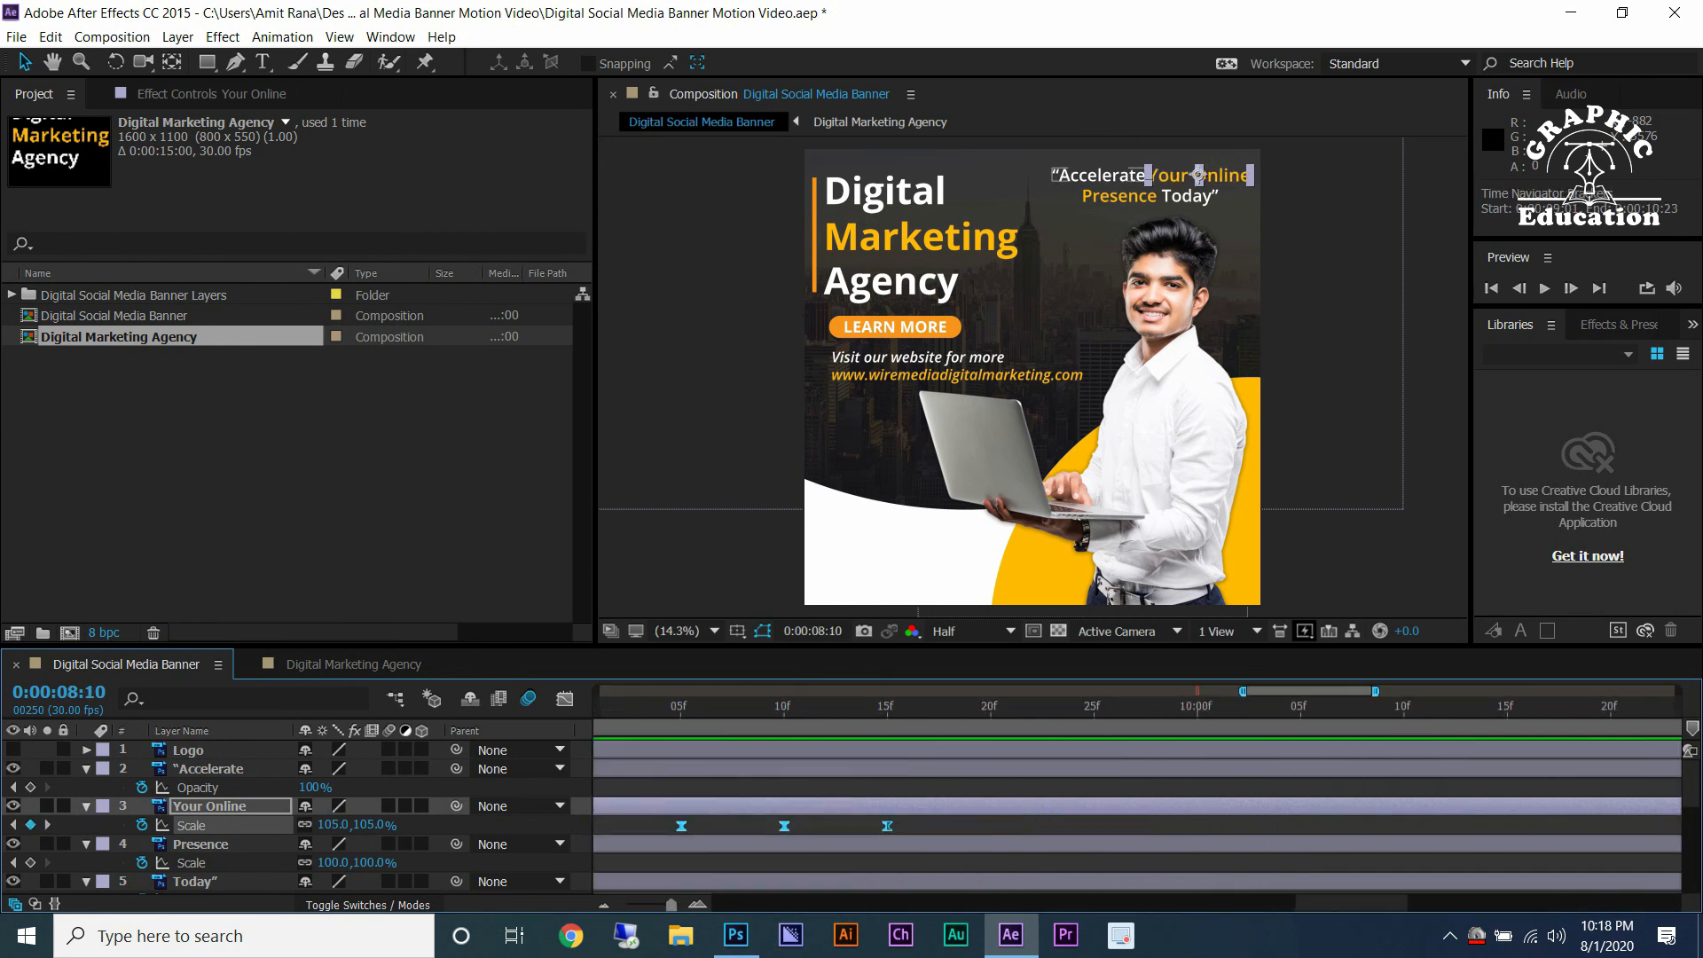
left_click(990, 709)
key("ctrl+v")
scroll(1087, 769, "down", 2)
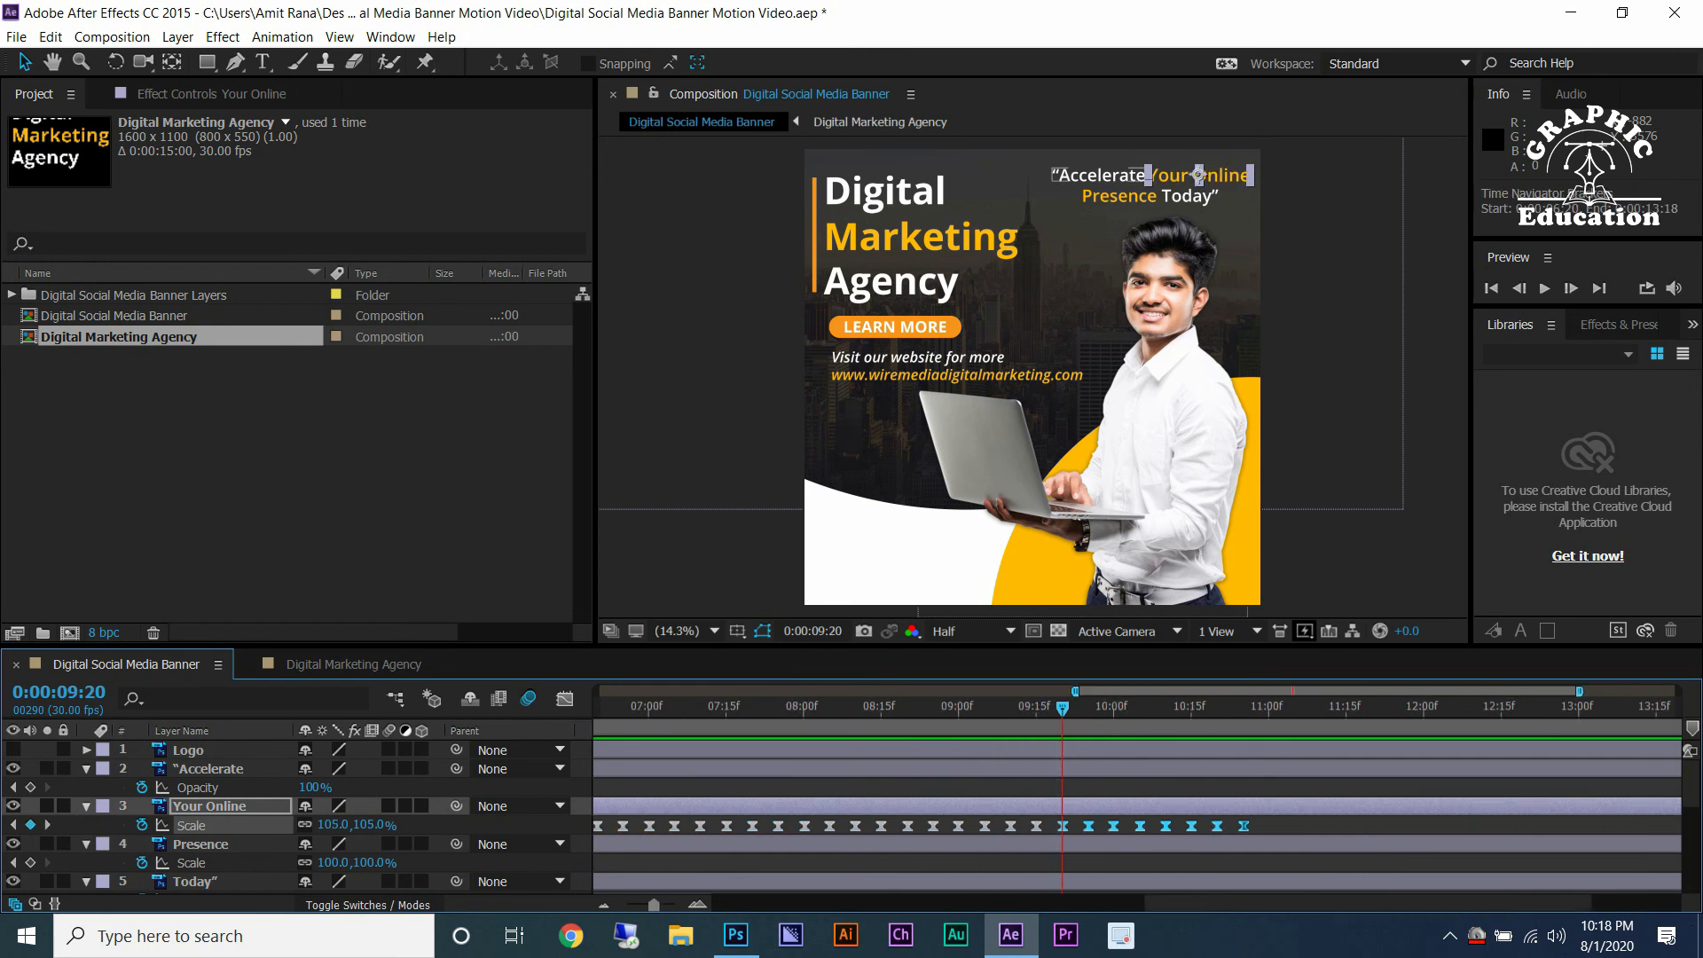
scroll(1087, 798, "down", 3)
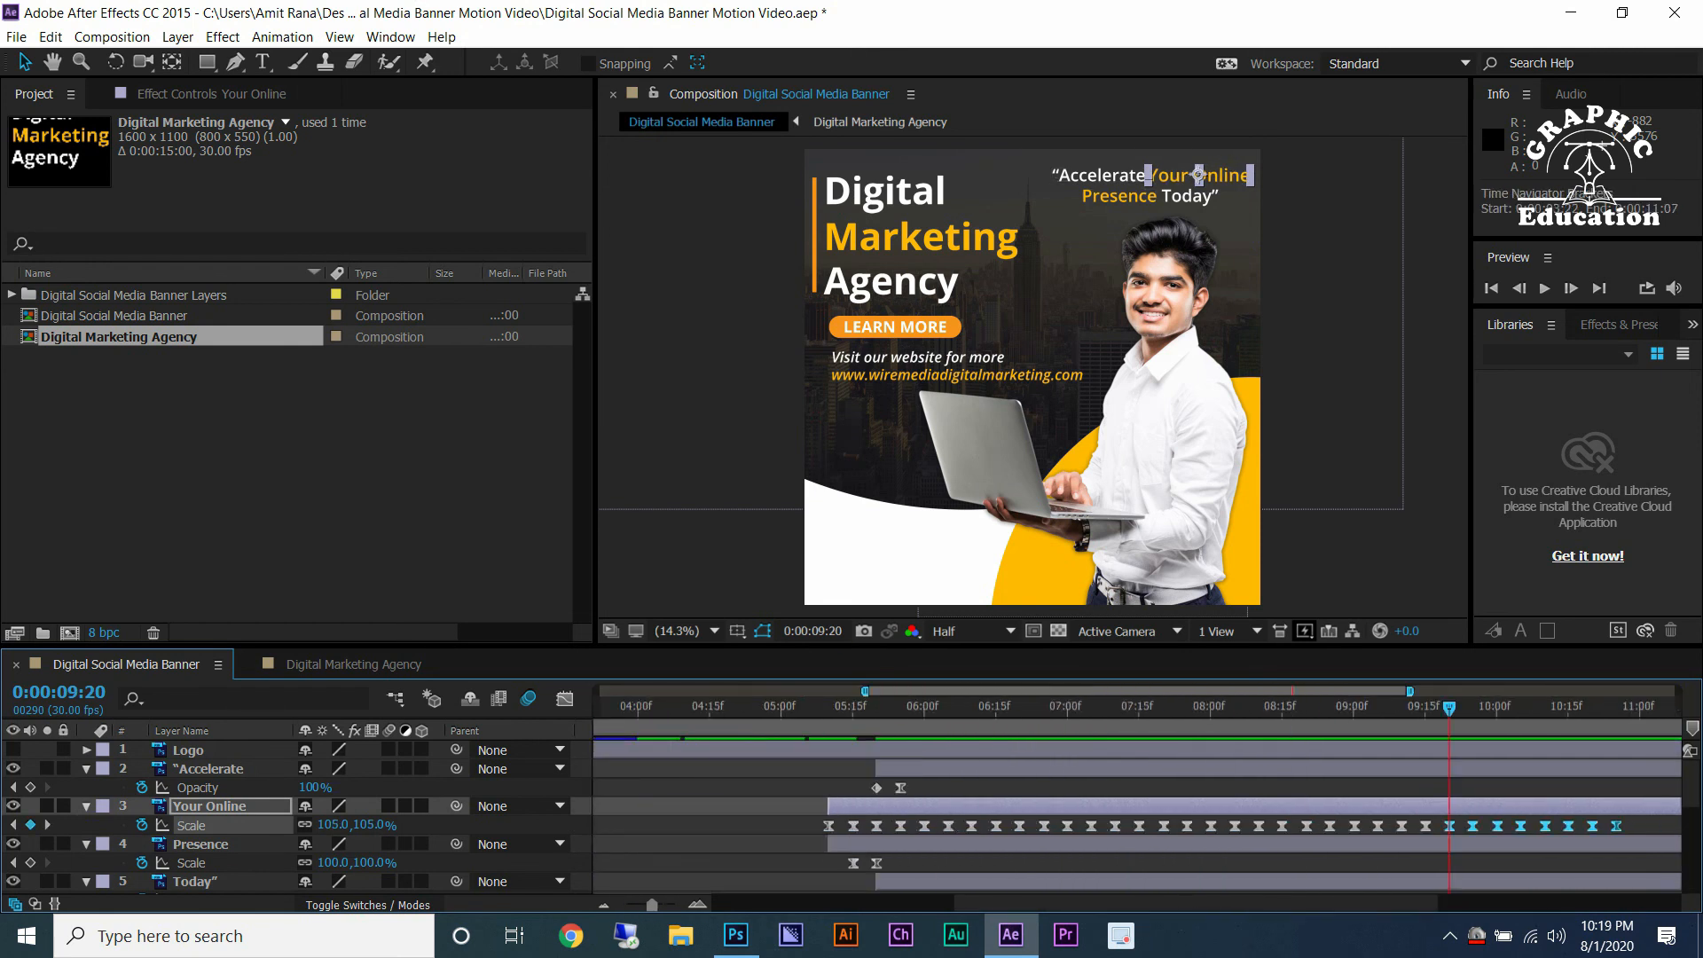
Copy all Your Online Scale pulse keyframes and paste them onto the Presence layer at 0:00:05:25.
left_click_drag(873, 818, 1359, 834)
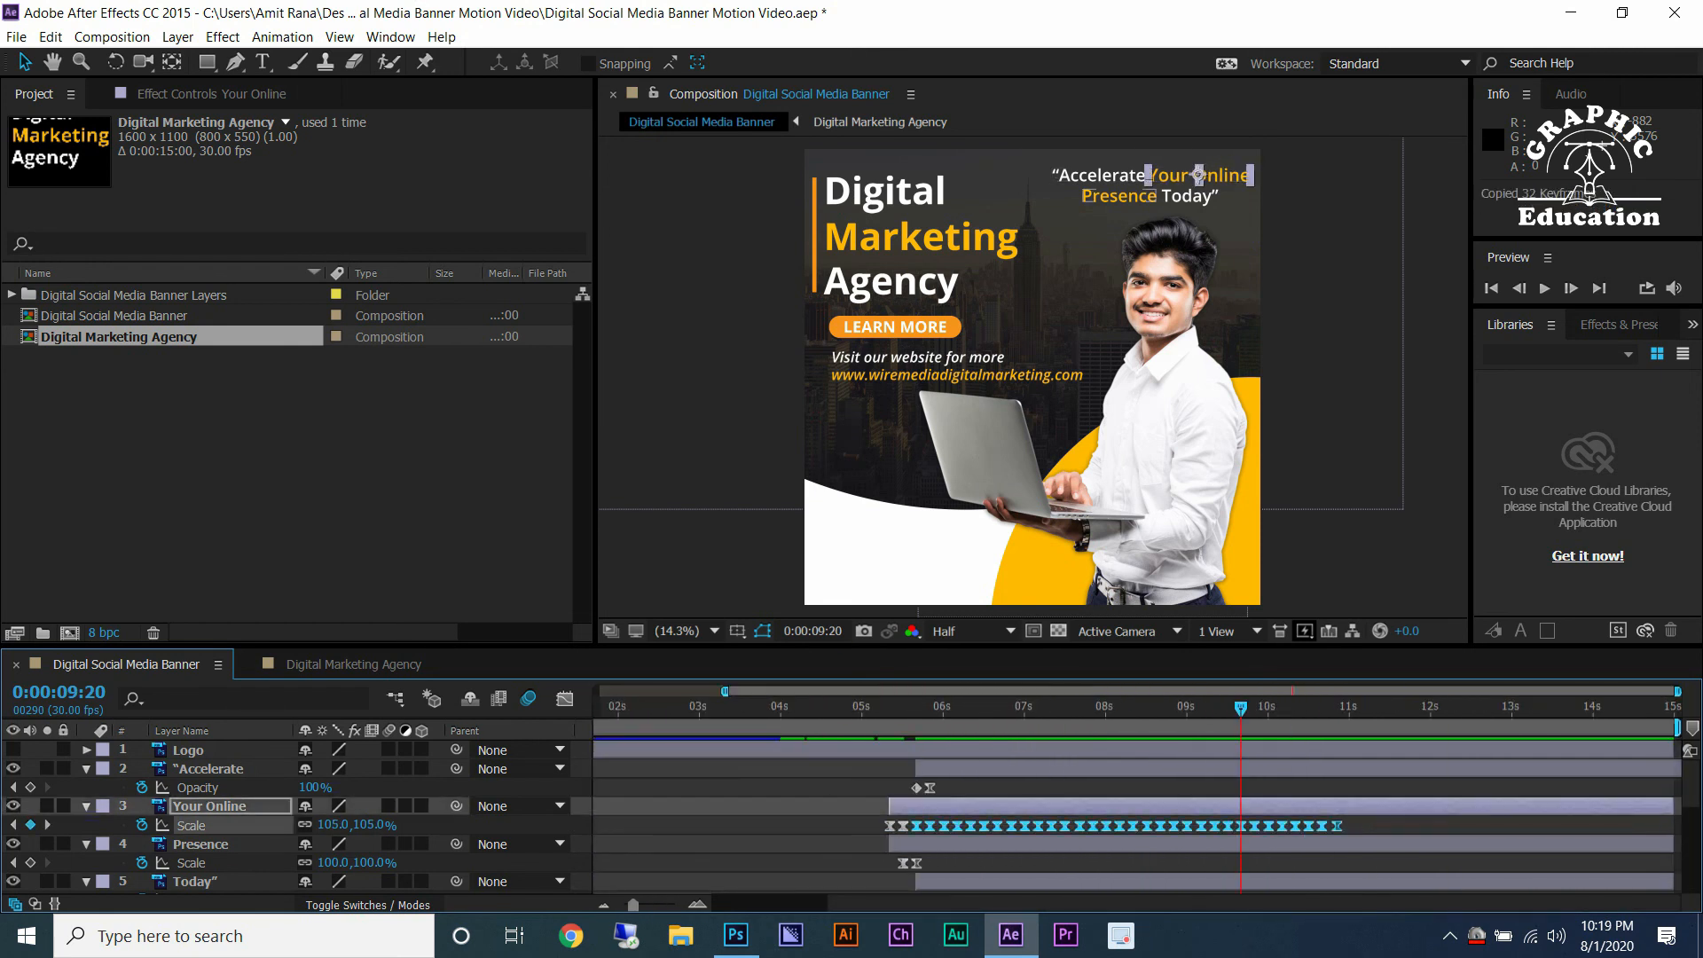
left_click(200, 844)
scroll(896, 788, "up", 3)
left_click(1164, 707)
key("ctrl+v")
scroll(1164, 788, "down", 4)
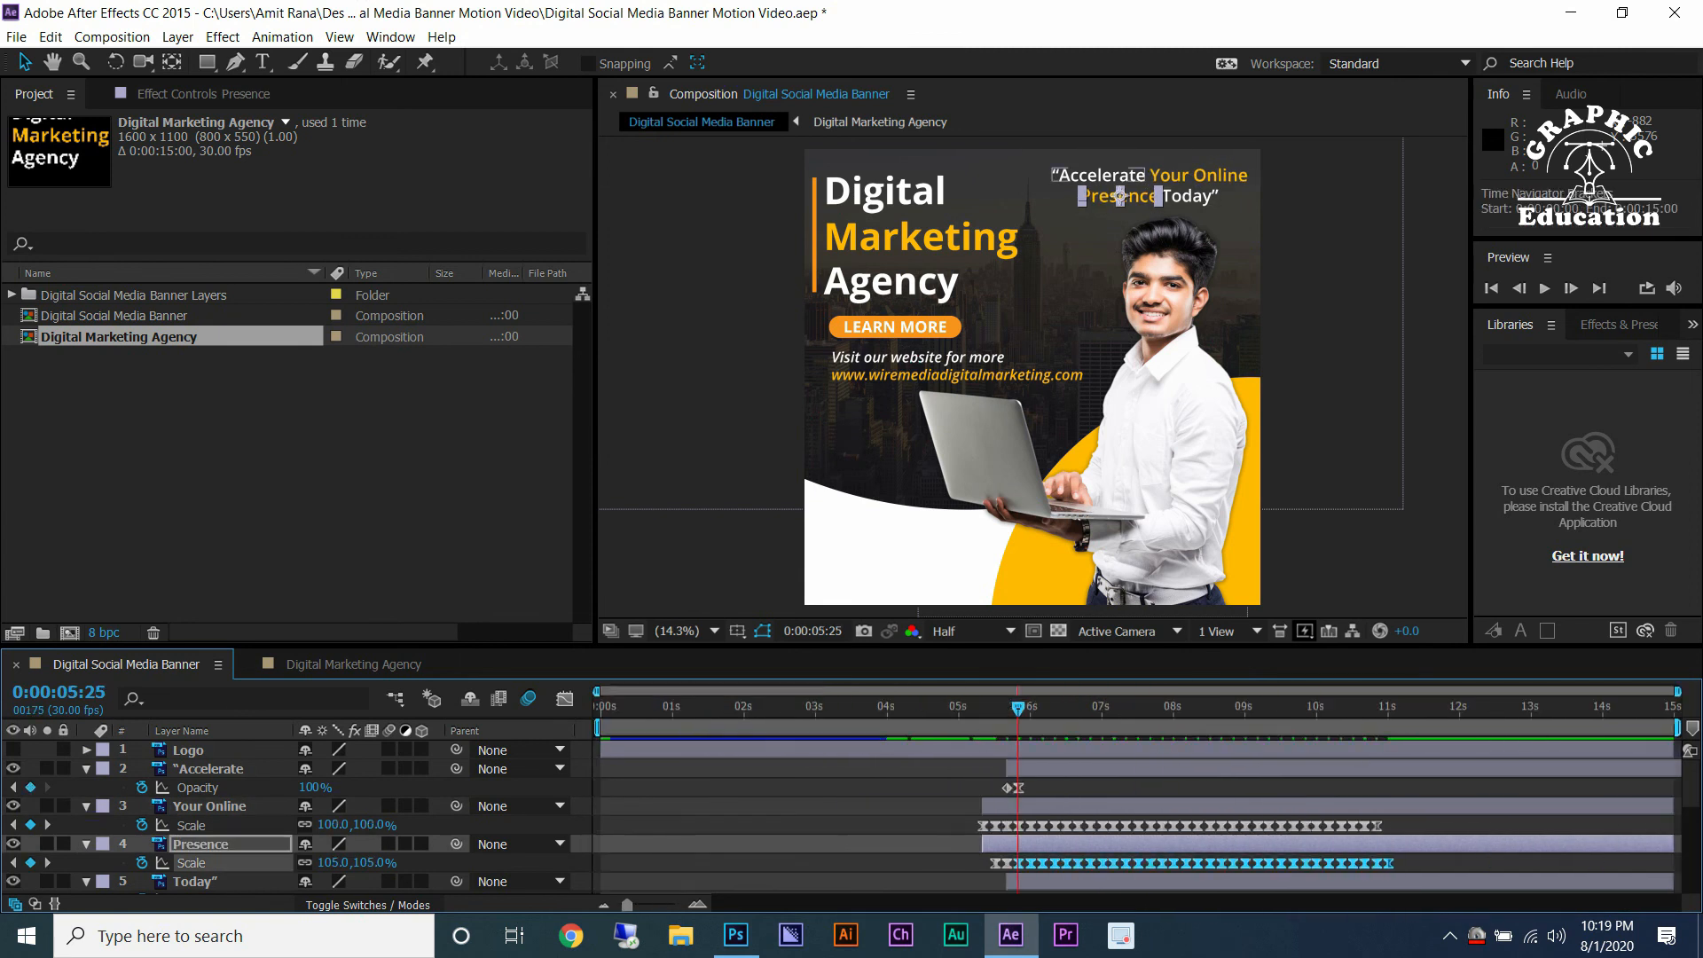
Set the composition duration to 0:00:10:00 in Composition Settings.
left_click(111, 36)
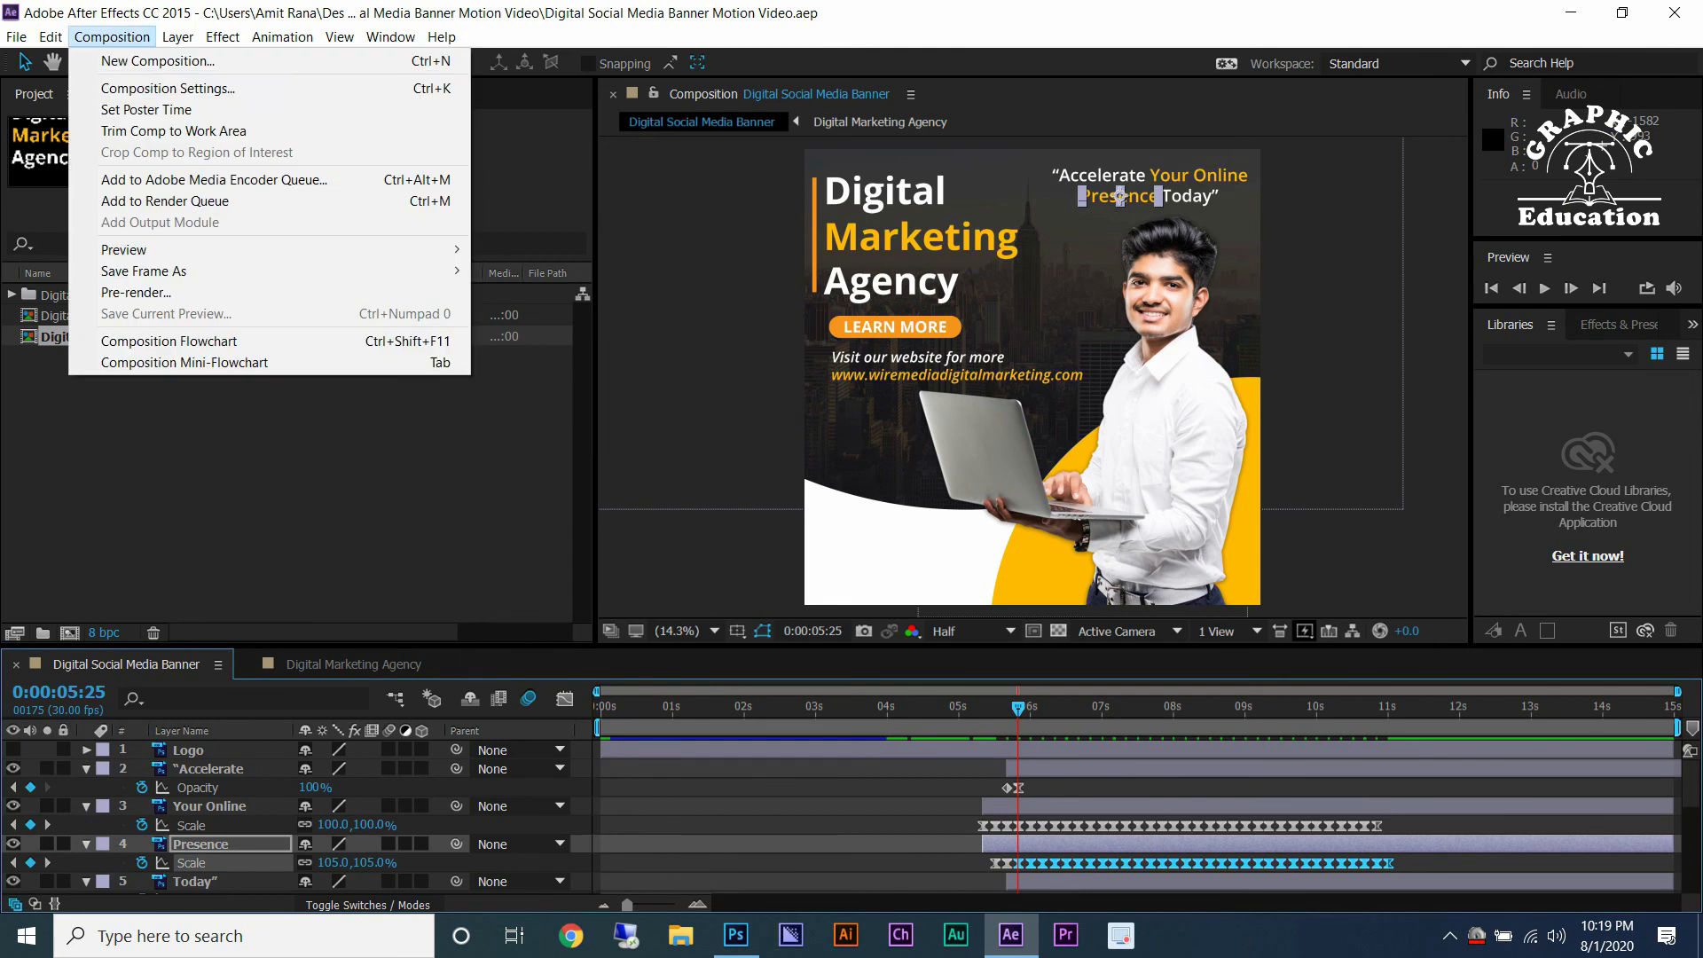
left_click(169, 89)
left_click(1319, 697)
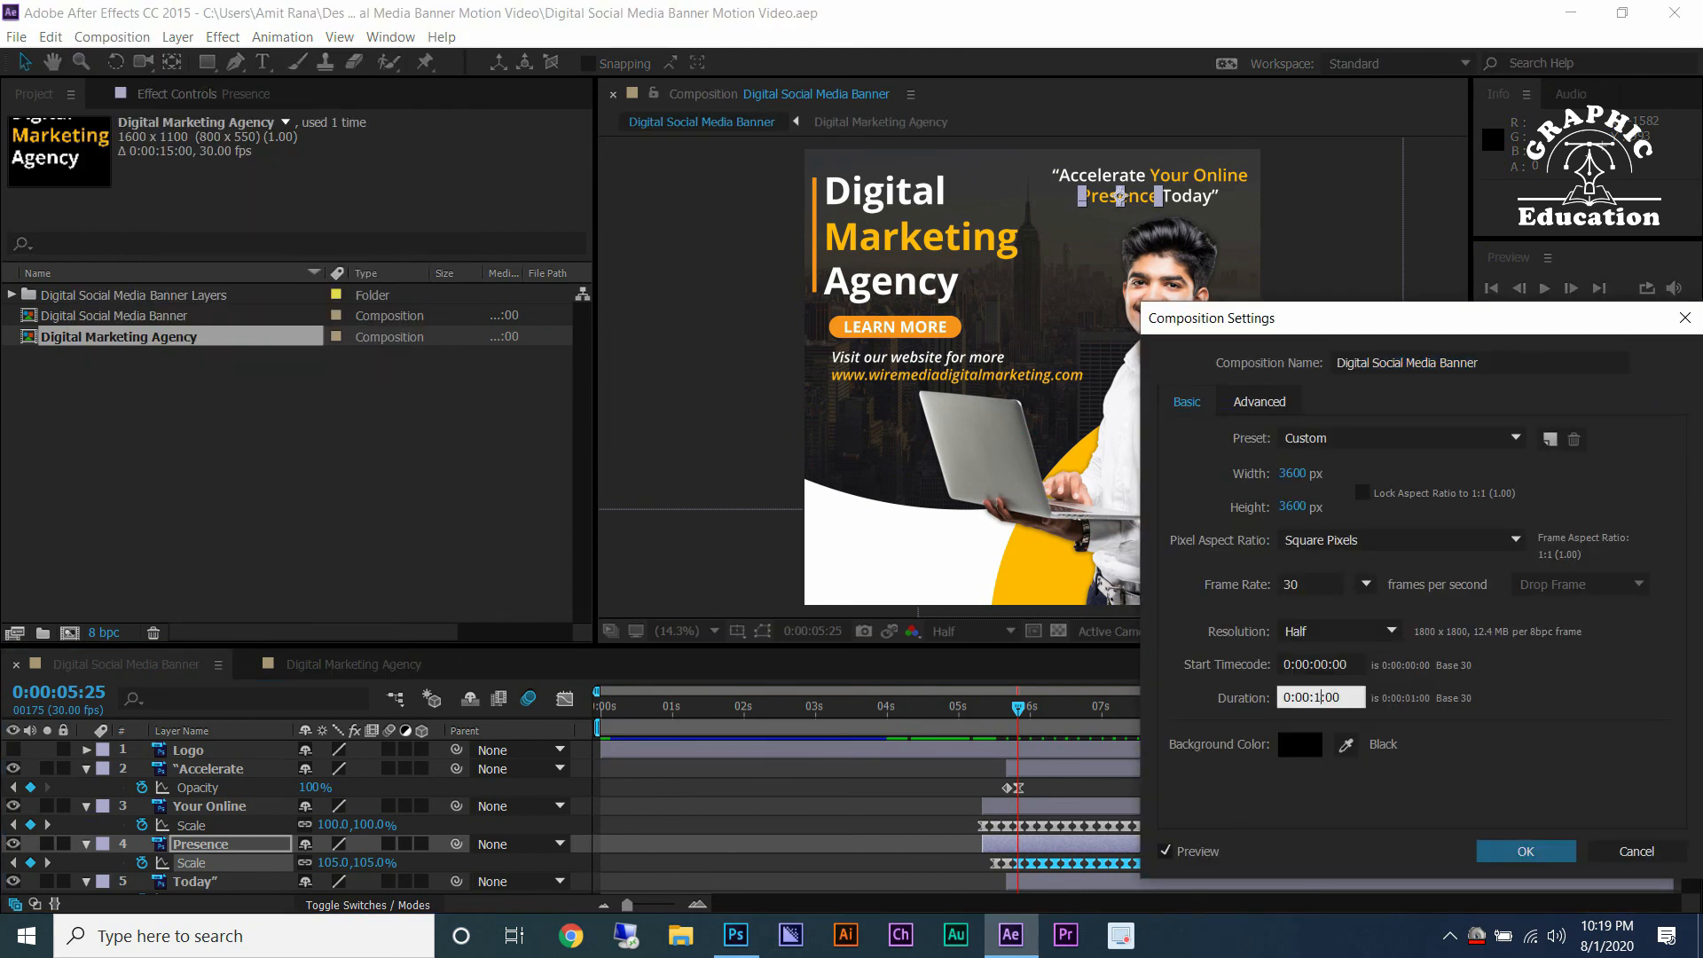
type("0")
key("Return")
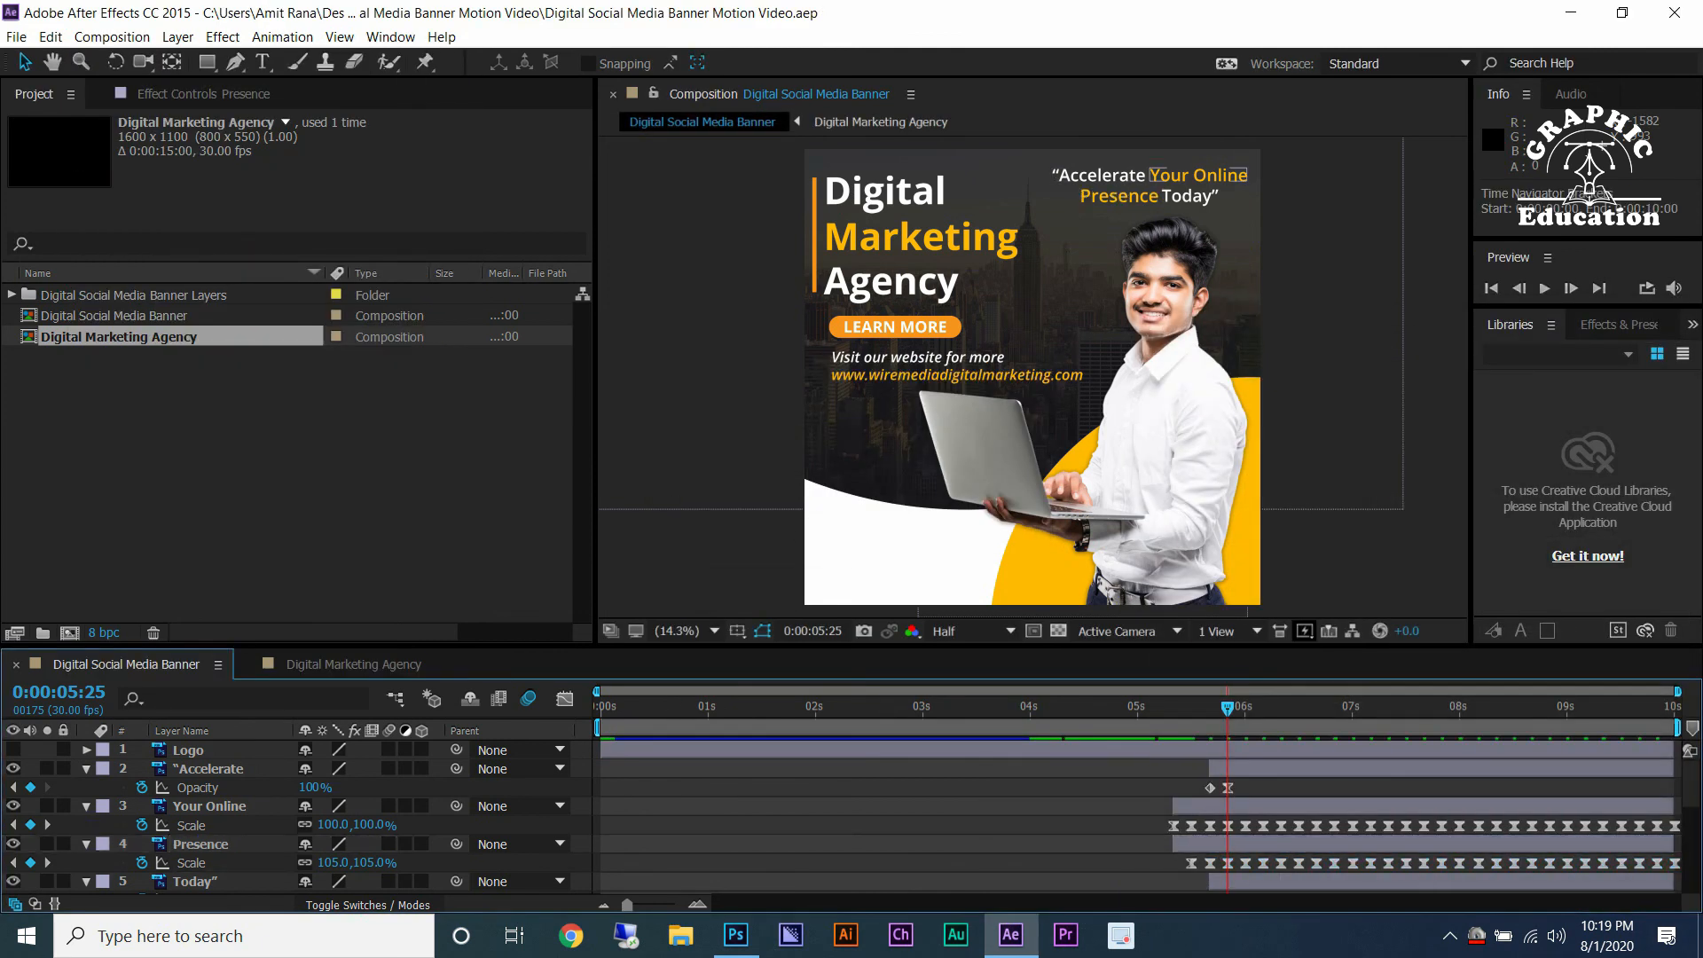
Collapse the revealed properties of all layers in the timeline.
left_click(207, 769)
left_click(195, 881, "shift")
key("s")
key("s")
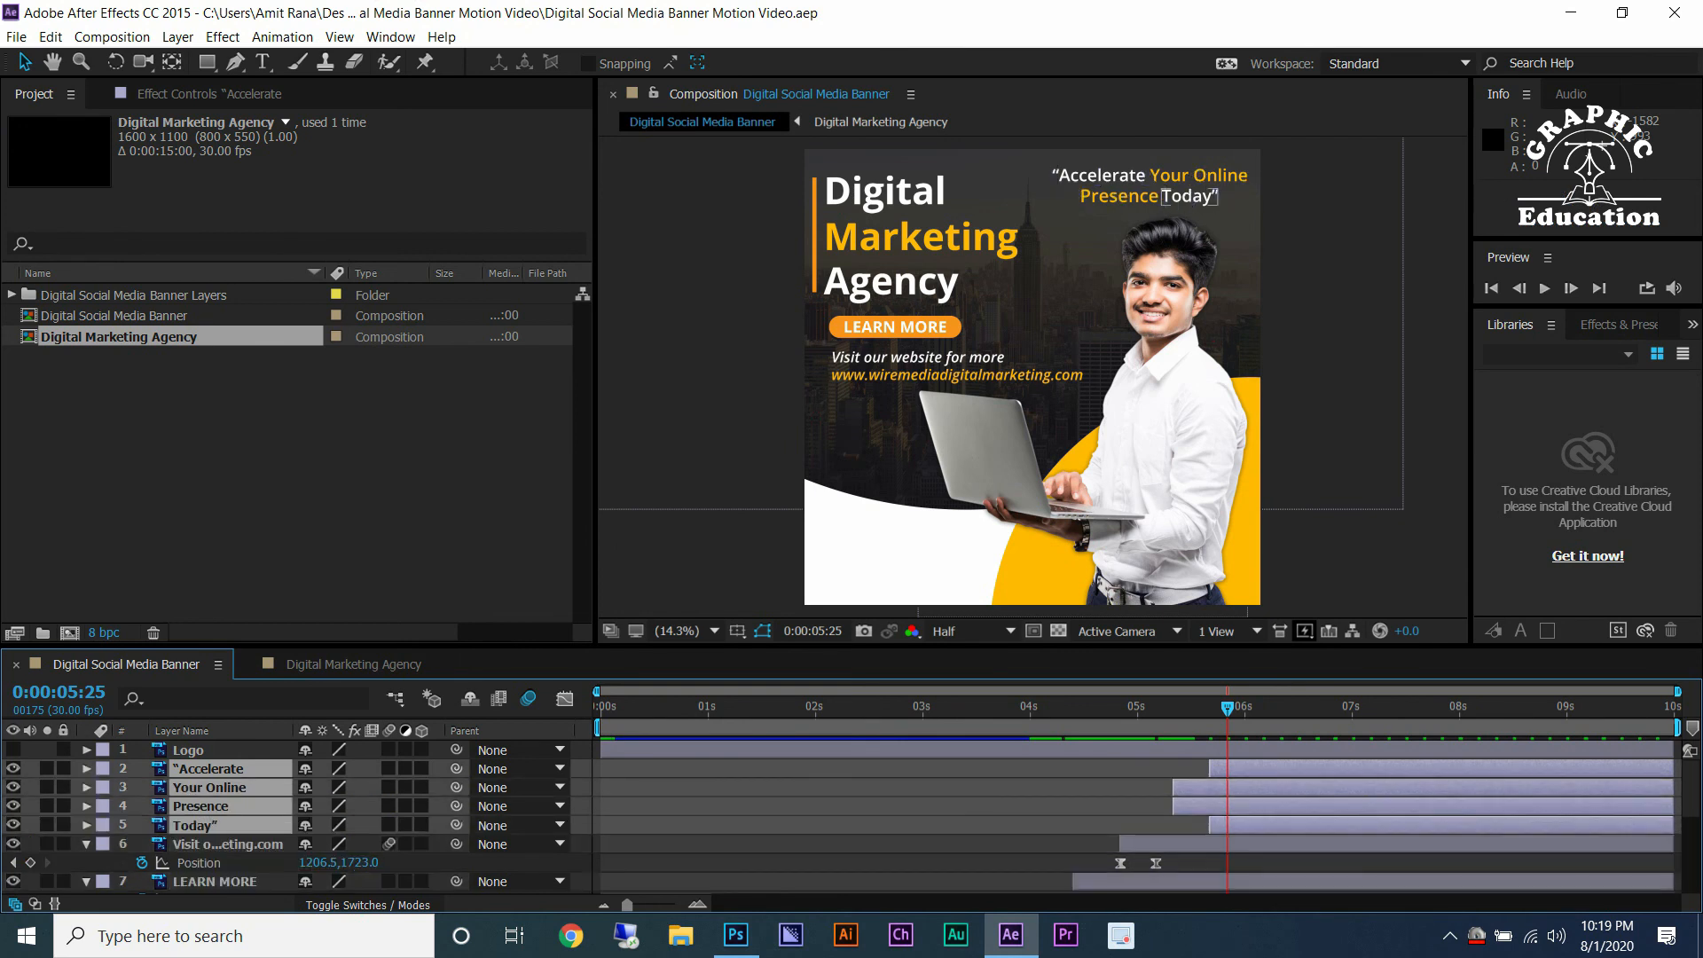
key("ctrl+shift+a")
key("ctrl+a")
key("s")
key("s")
key("ctrl+shift+a")
Move the Logo layer so it starts at 0:00:06:00.
left_click_drag(532, 647, 532, 541)
left_click_drag(1227, 602, 1245, 602)
left_click(188, 645)
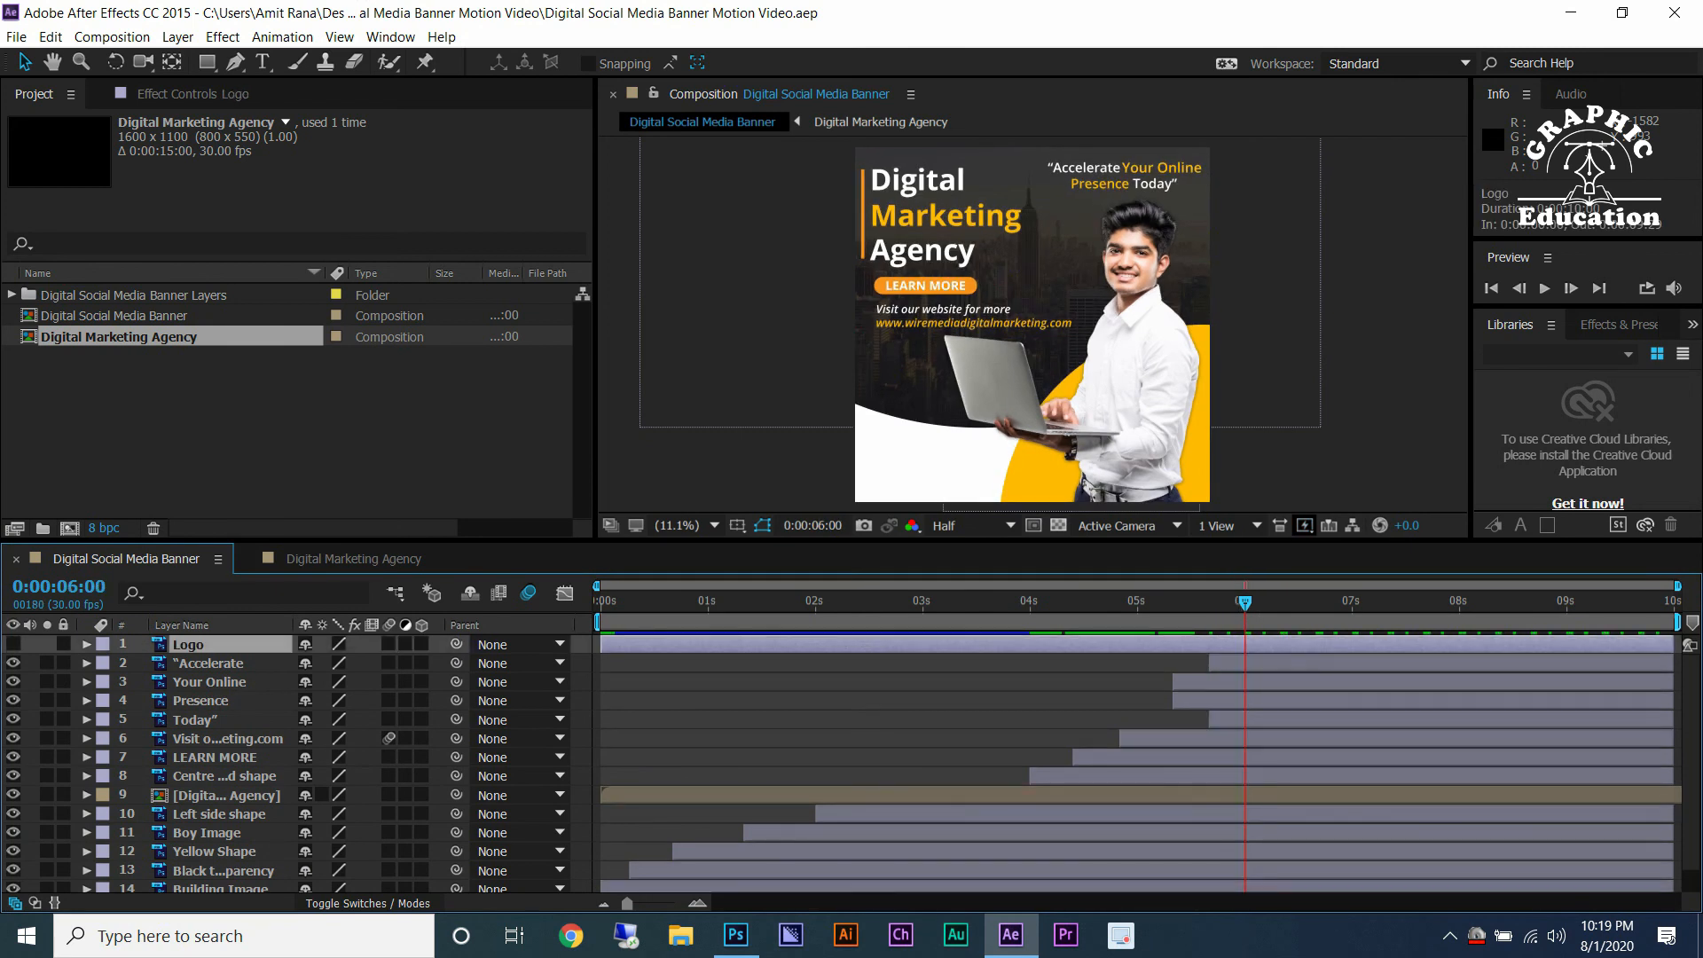
left_click_drag(601, 645, 1242, 645)
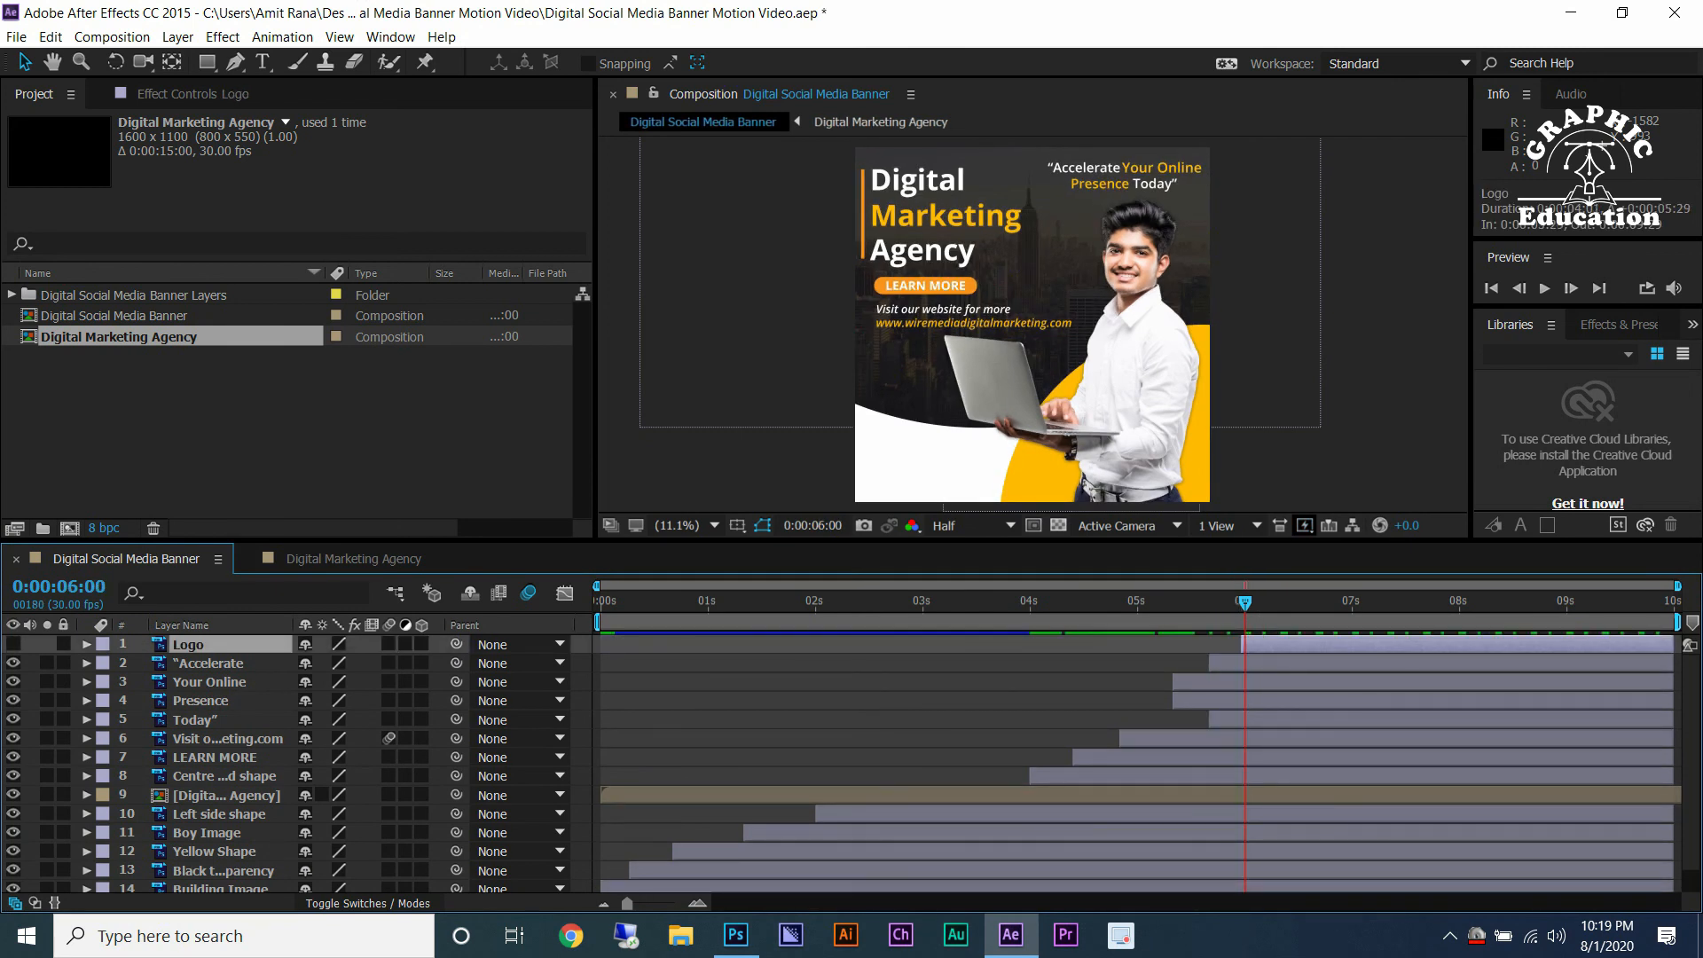
Save the project and add a Position keyframe to the Logo layer at 0:00:06:00.
key("ctrl+s")
key("p")
key("alt+shift+p")
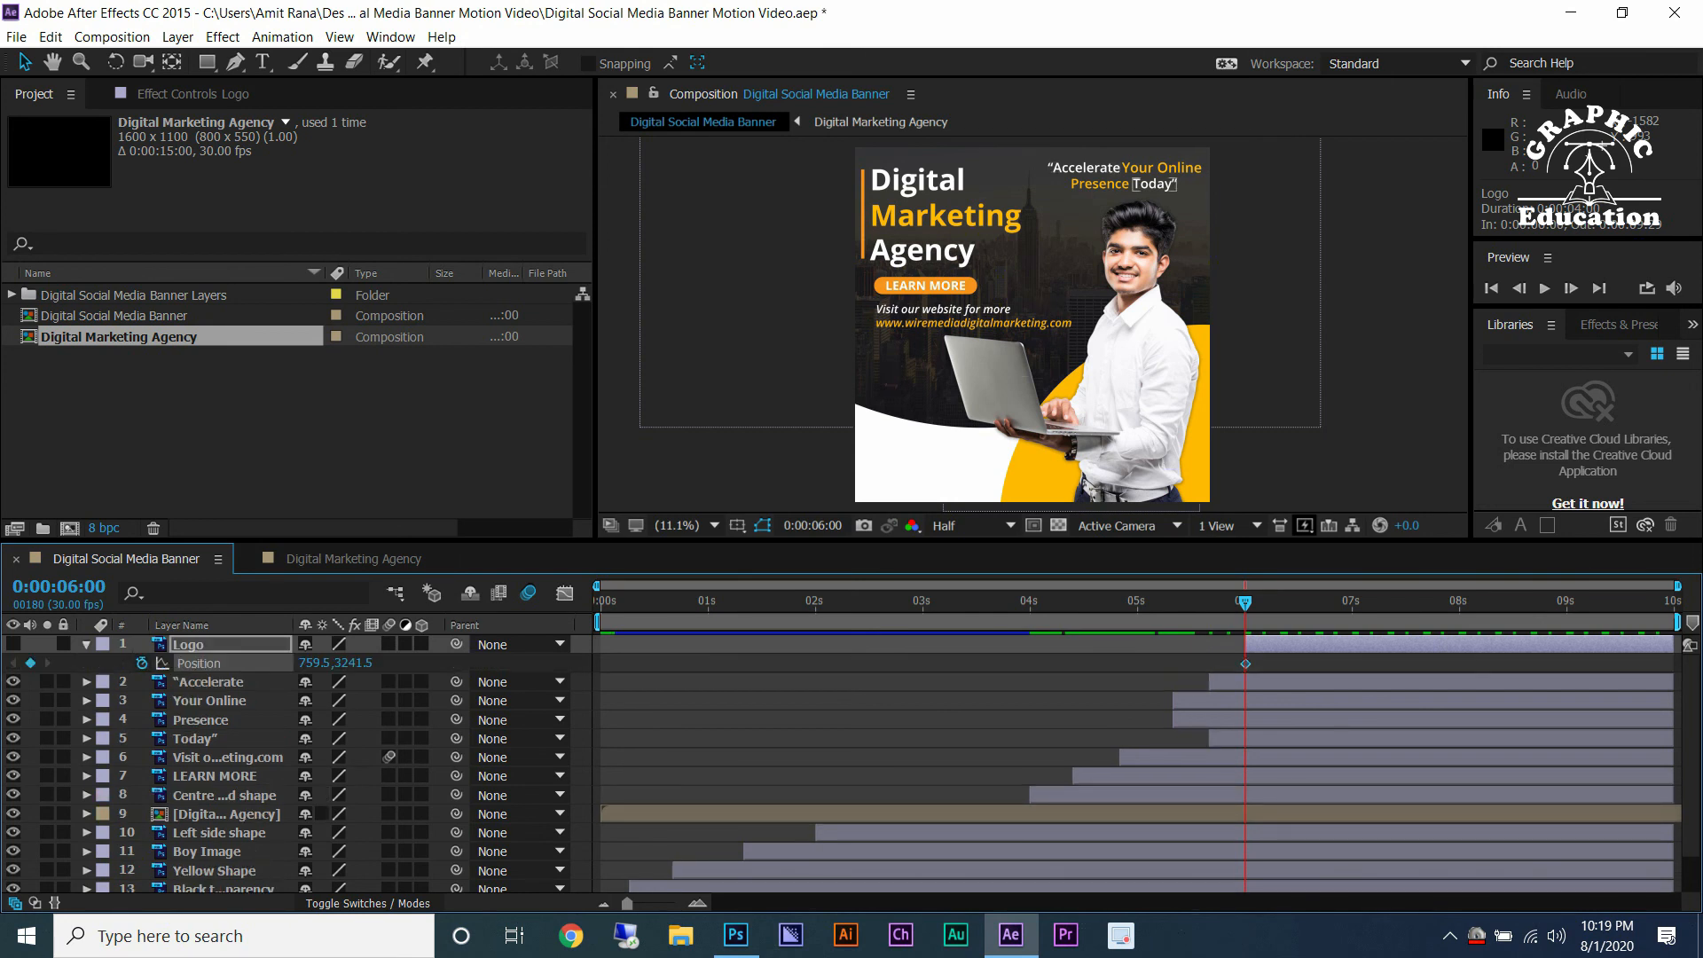
right_click(1245, 663)
mouse_move(1295, 898)
left_click(976, 772)
key("equal")
key("equal")
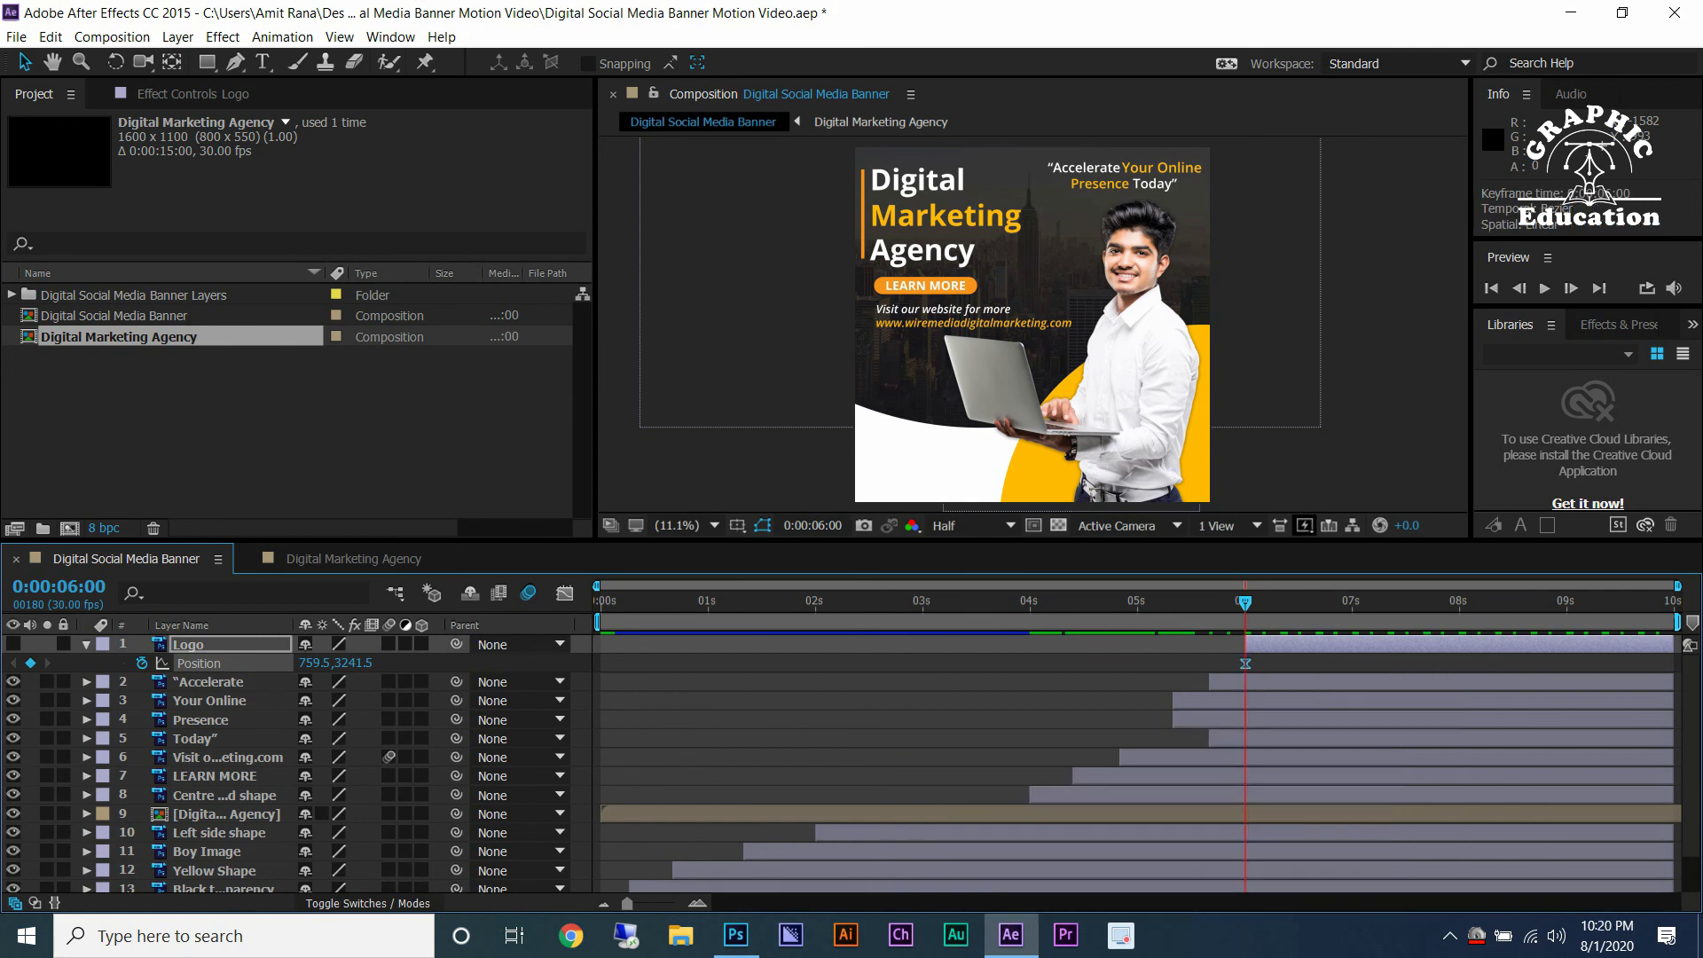
Drag the Logo off the canvas to the left at 0:00:06:00, keeping its place at 0:00:06:20.
key("Page_Down")
key("Page_Down")
key("Page_Down")
key("Page_Down")
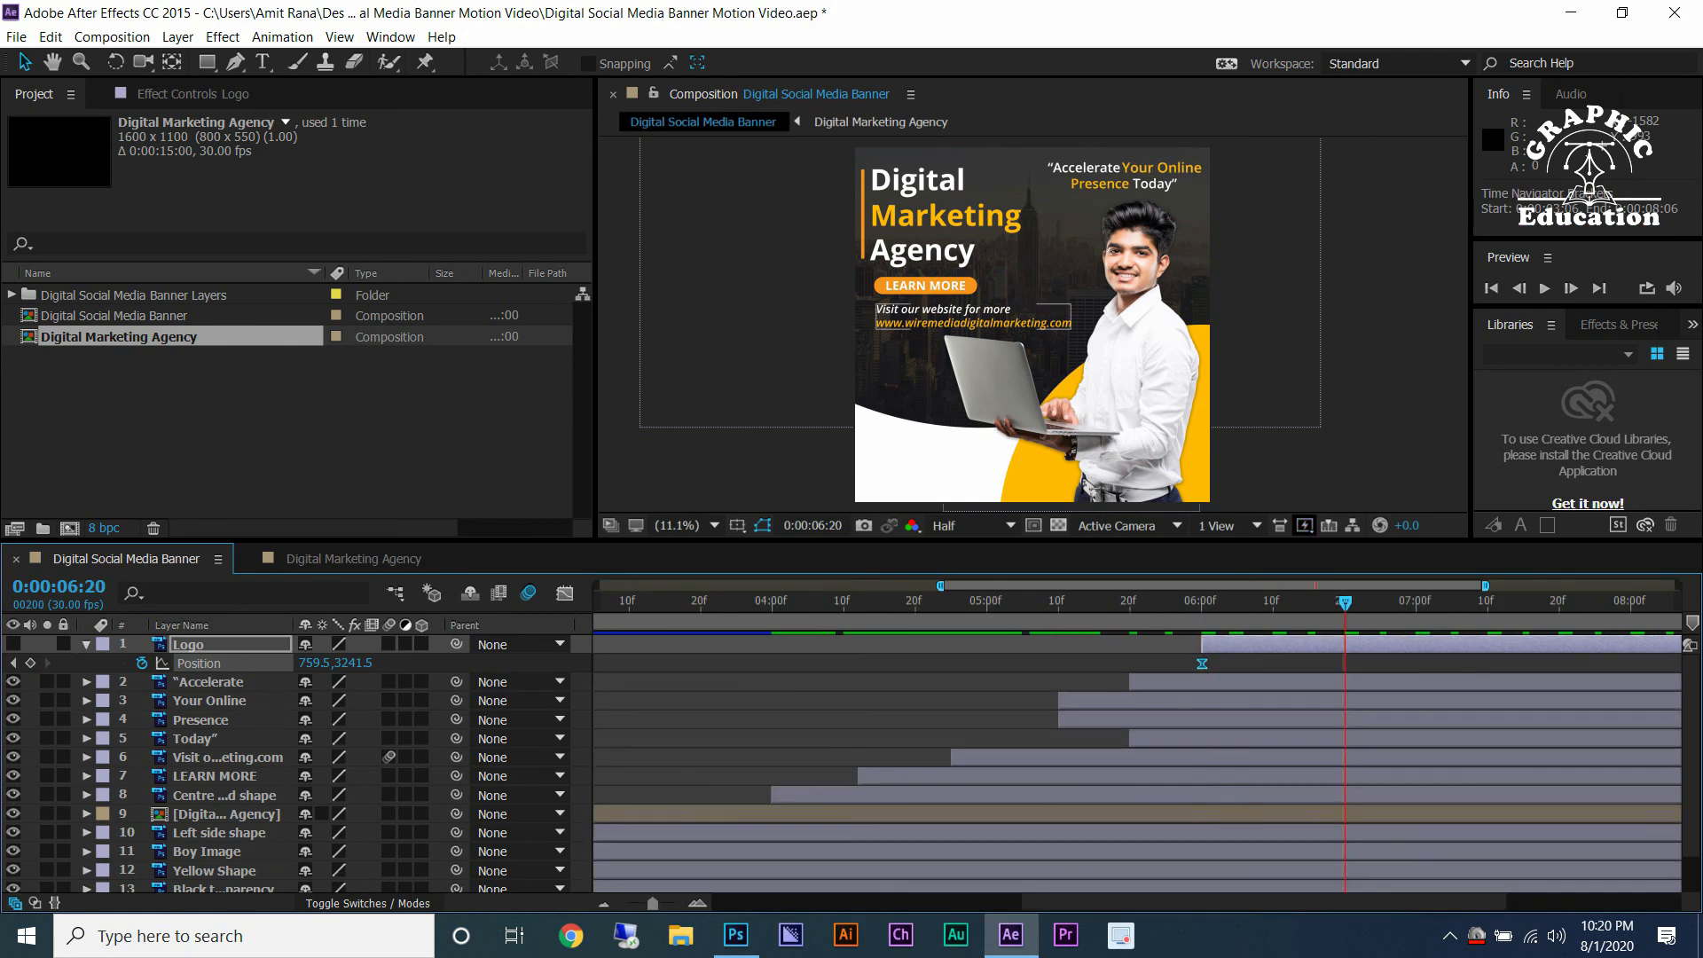
key("j")
left_click(13, 644)
left_click_drag(965, 461, 692, 460)
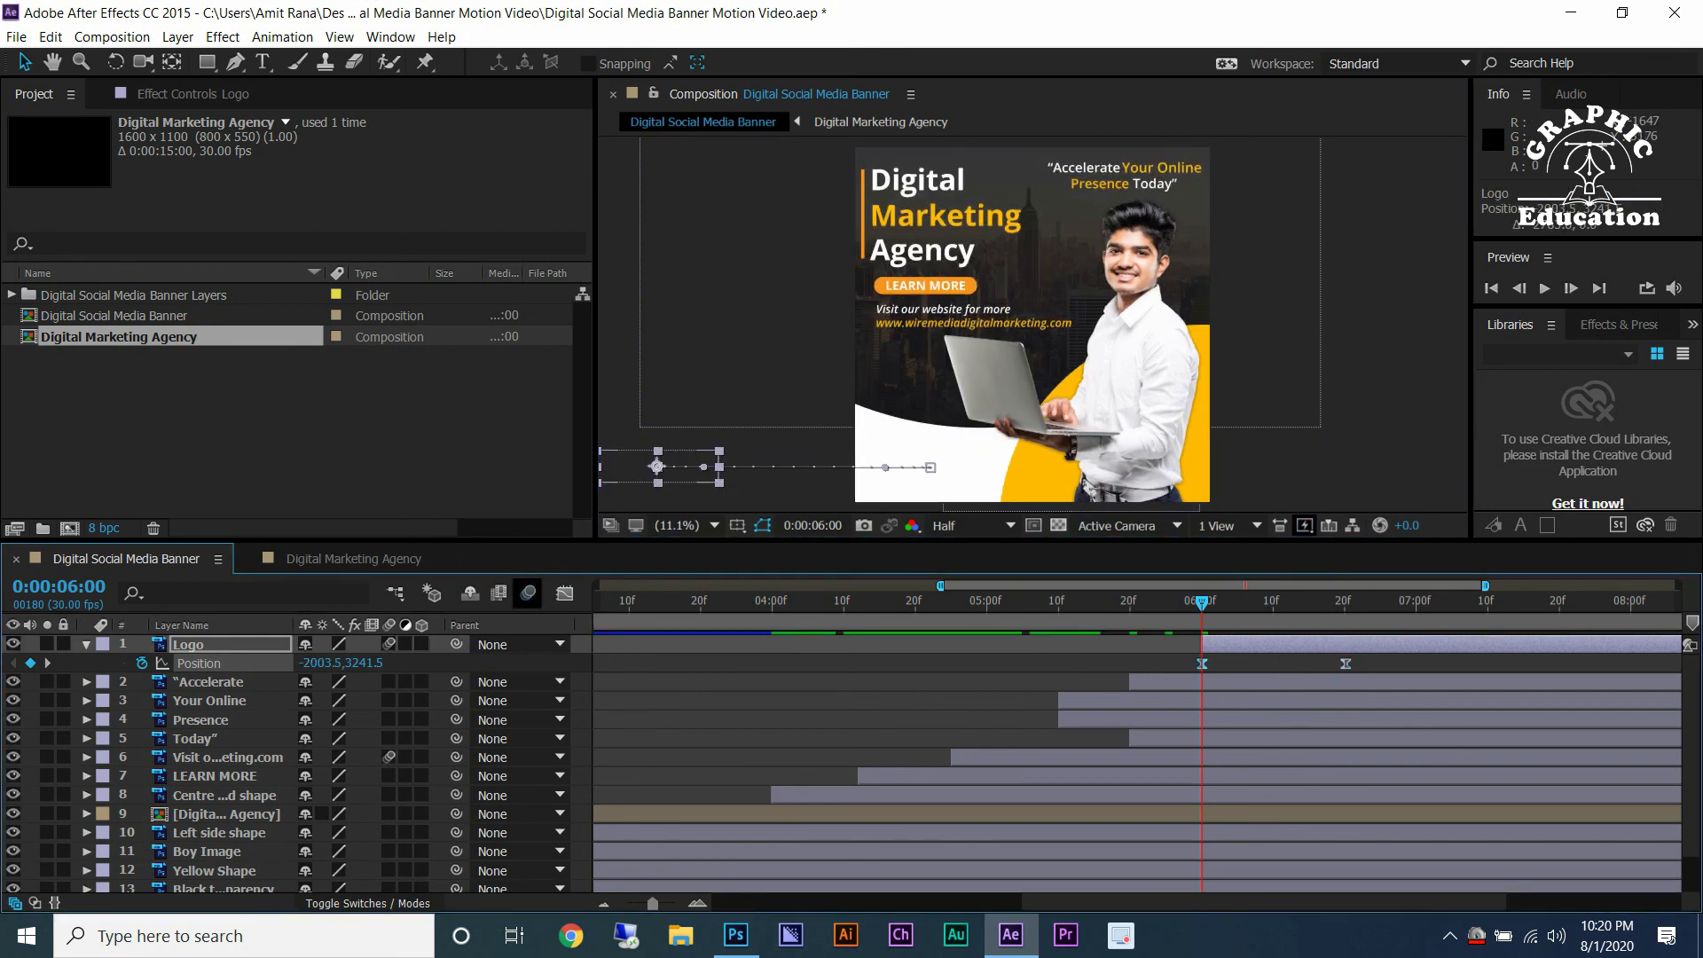
Ease the Logo's Position speed curve in the Graph Editor, preview and save the project.
left_click(564, 592)
left_click_drag(1225, 842, 1207, 843)
left_click_drag(1320, 842, 1268, 843)
left_click(564, 593)
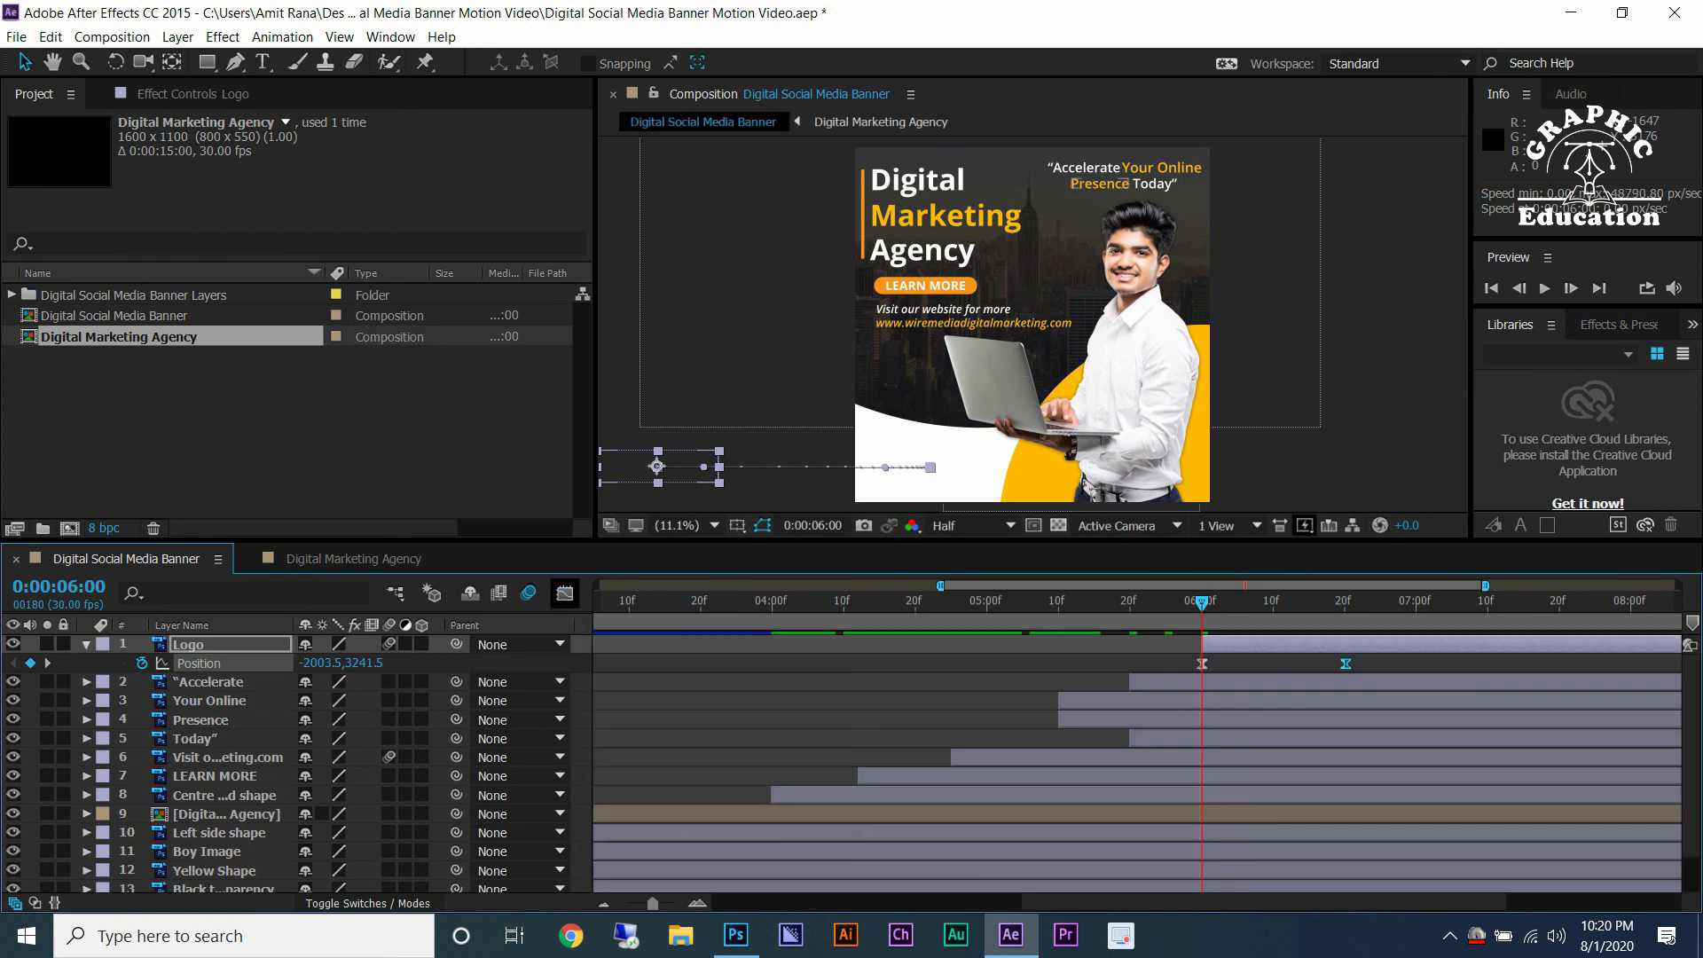
key("space")
key("ctrl+s")
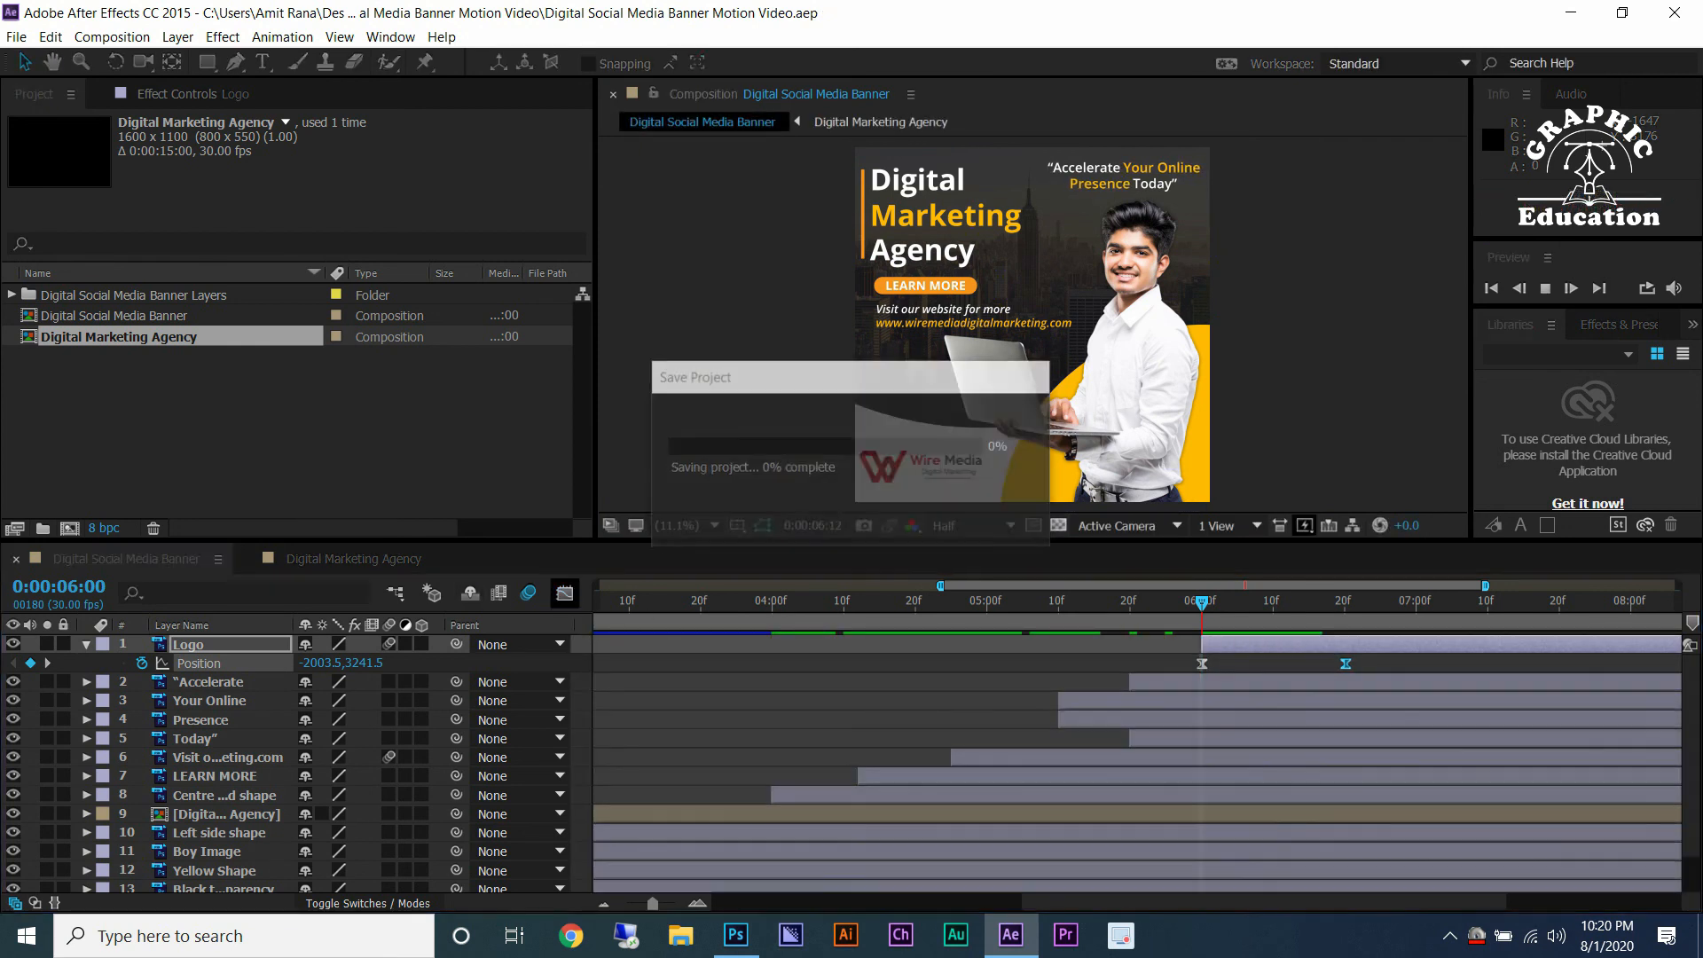
Add a Scale keyframe to the Boy Image layer at 0:00:02:00.
left_click(1114, 435)
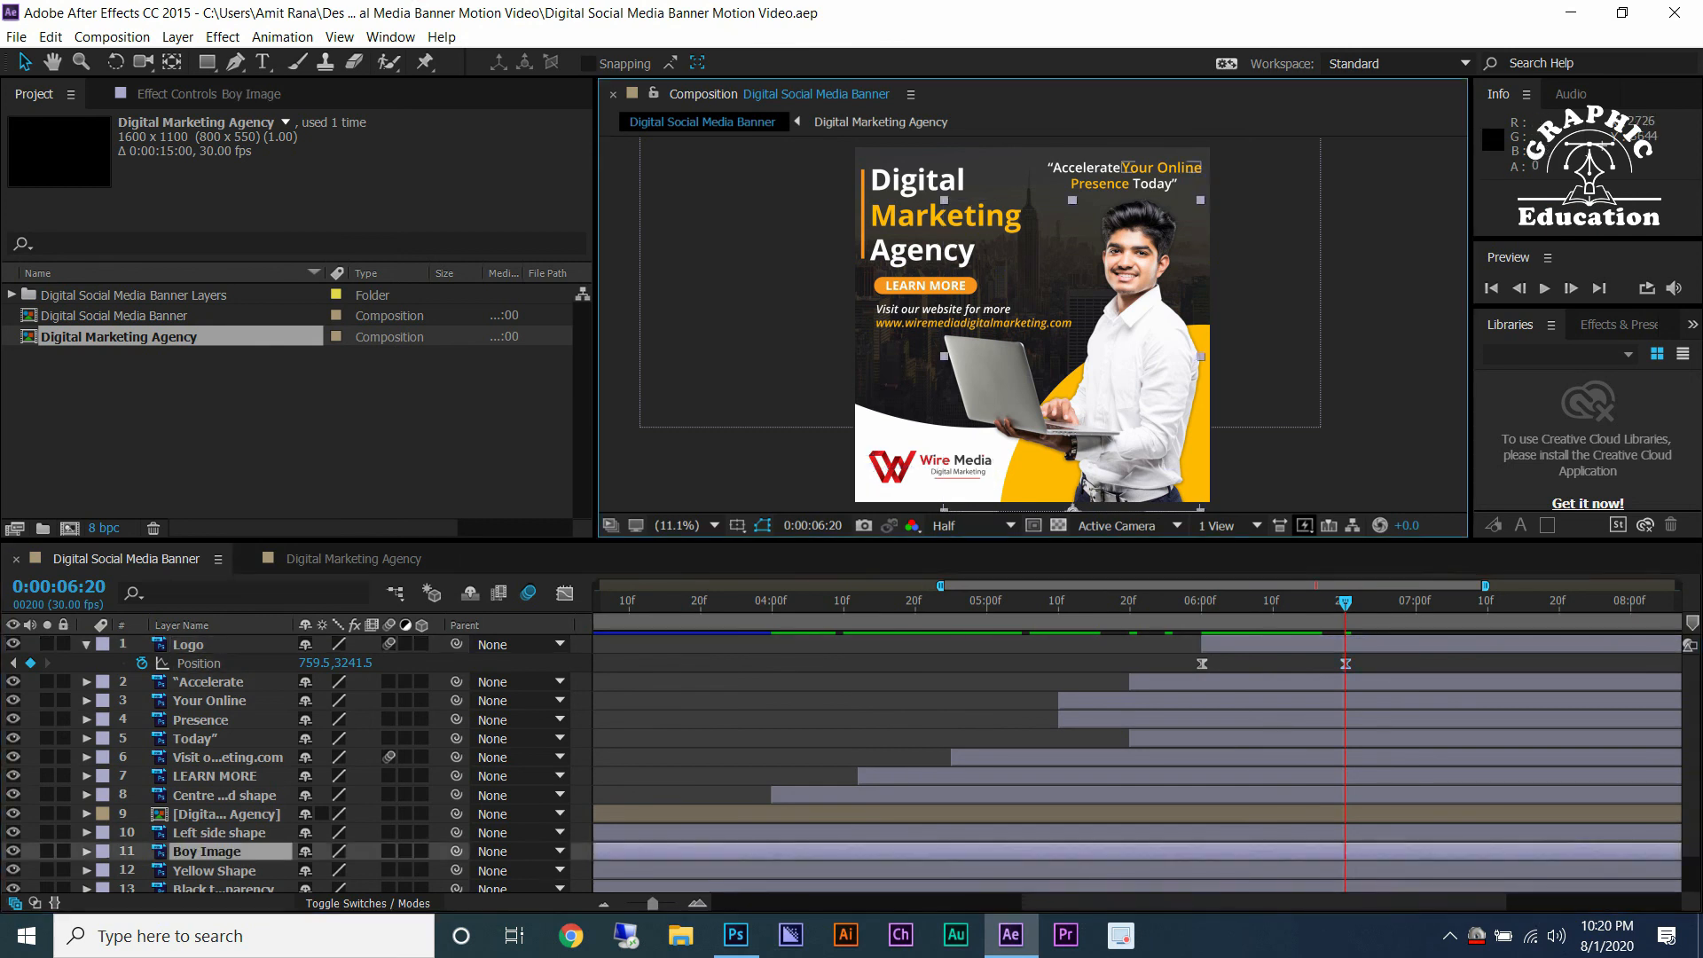
double_click(1133, 586)
left_click(86, 851)
left_click(99, 863)
left_click(105, 863)
left_click(86, 770)
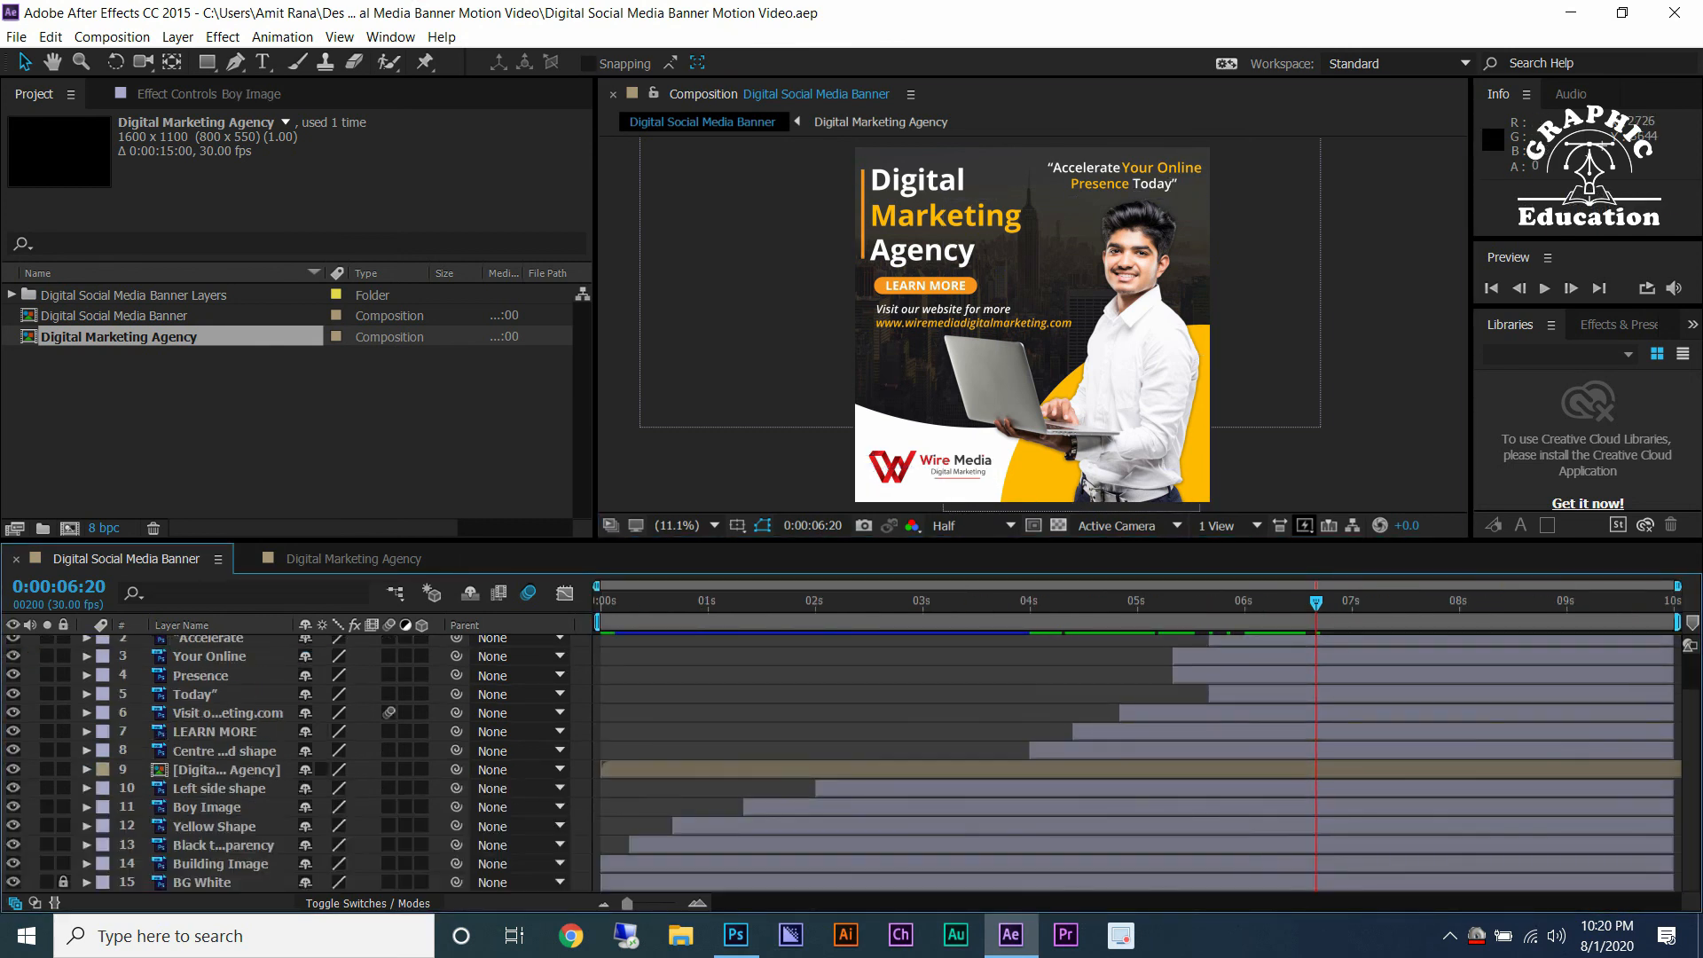
left_click(207, 807)
key("u")
scroll(789, 826, "up", 4)
key("j")
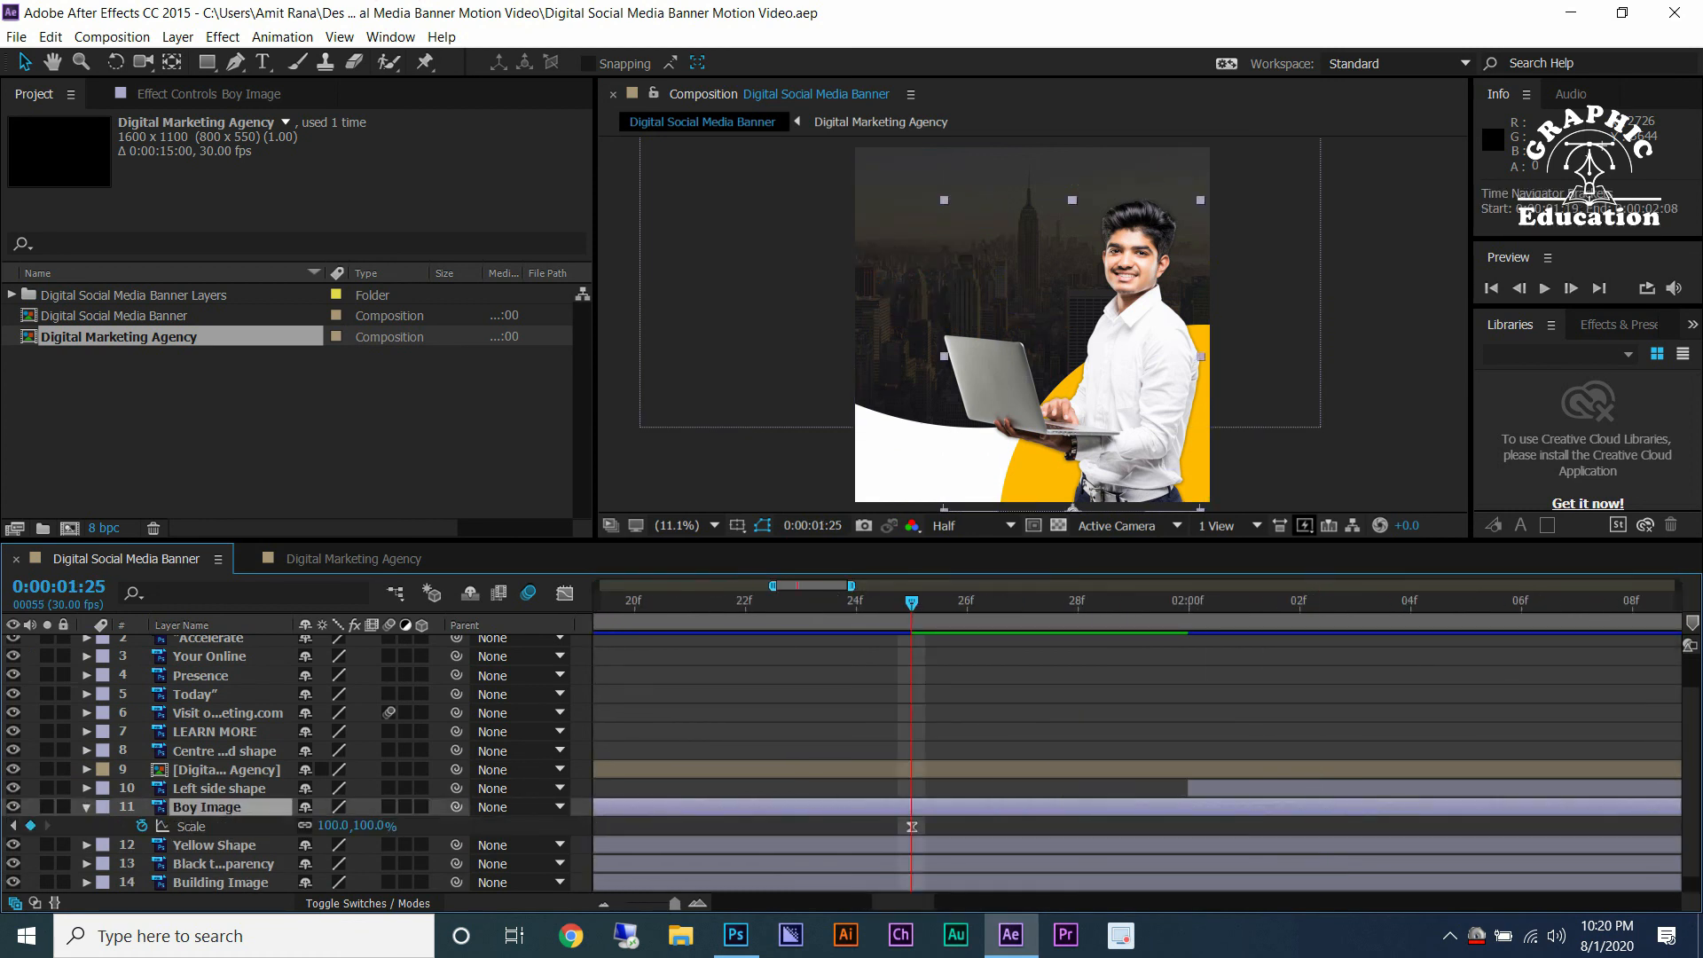
left_click_drag(772, 586, 784, 586)
key("Page_Down")
key("Page_Down")
key("Page_Down")
key("Page_Down")
key("Page_Down")
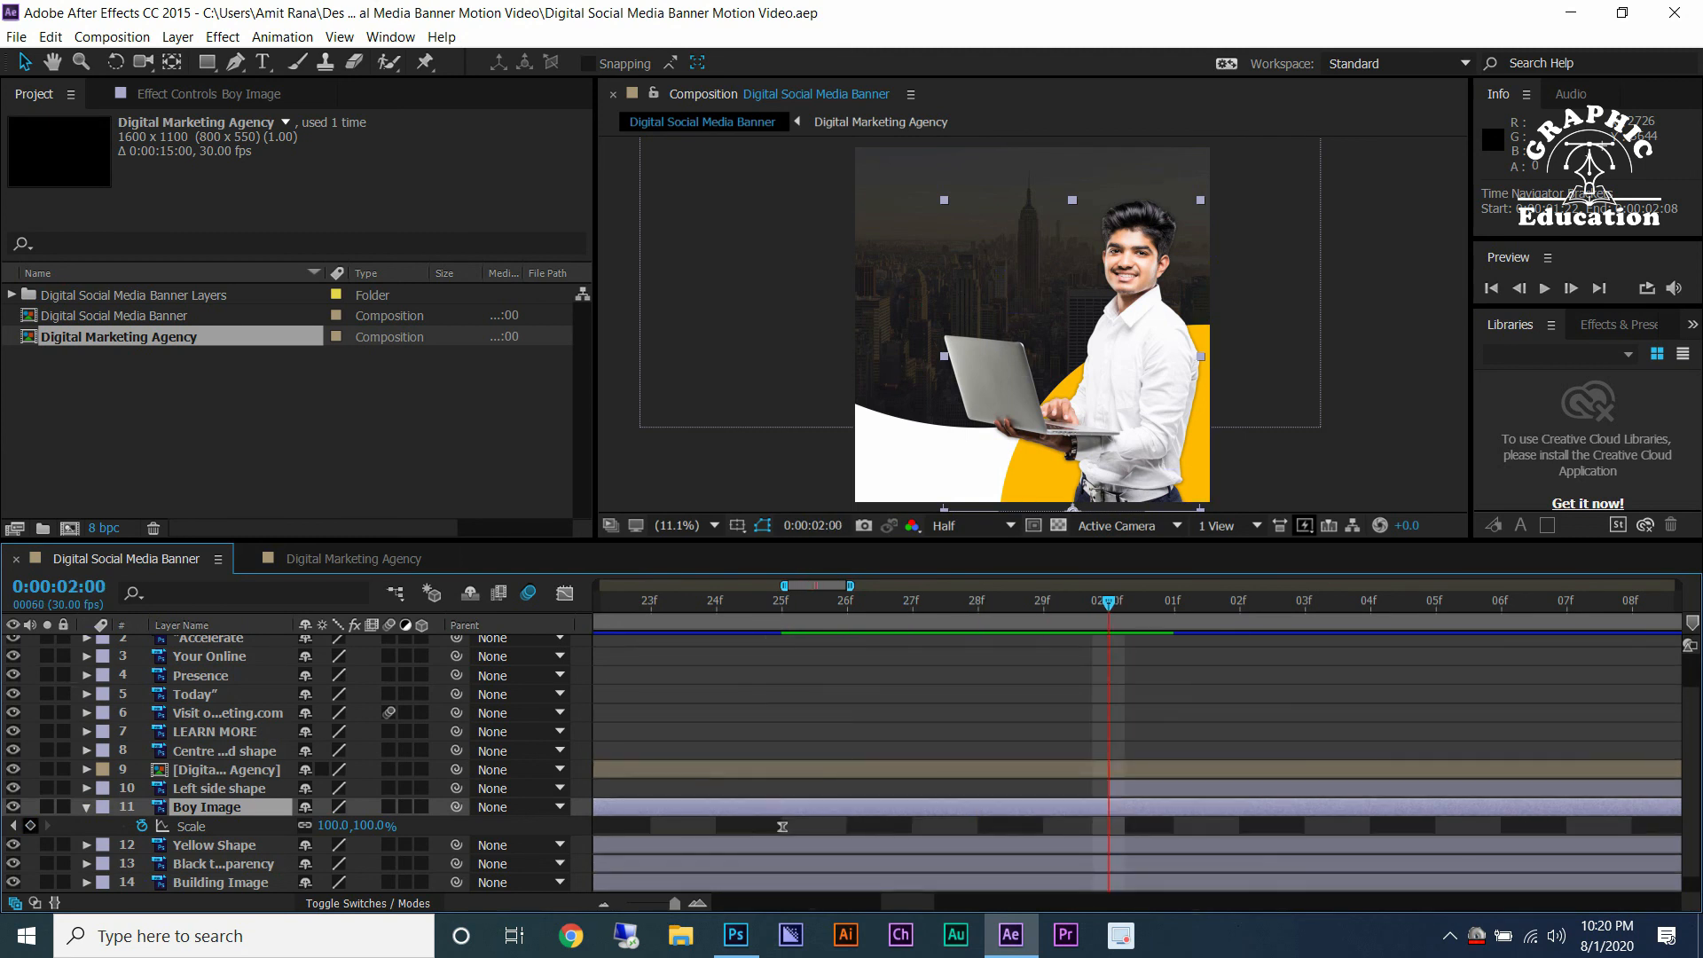
left_click(30, 825)
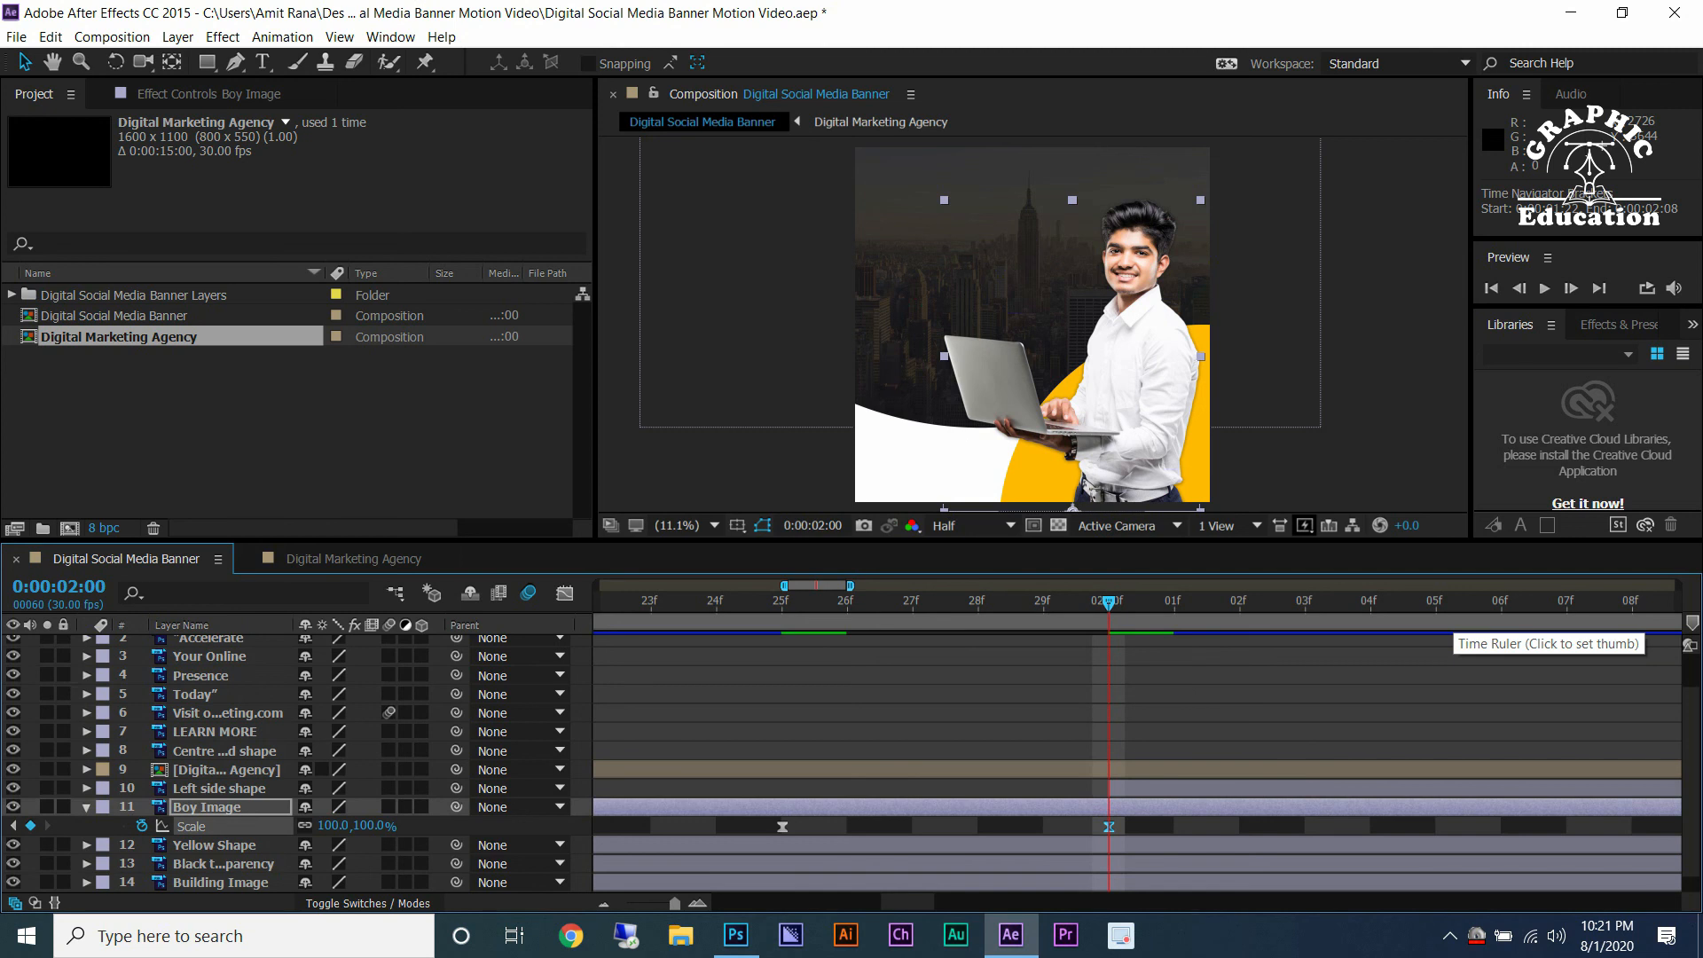
Build a repeating Boy Image Scale pulse alternating between 100% and 102%.
scroll(1232, 754, "down", 1)
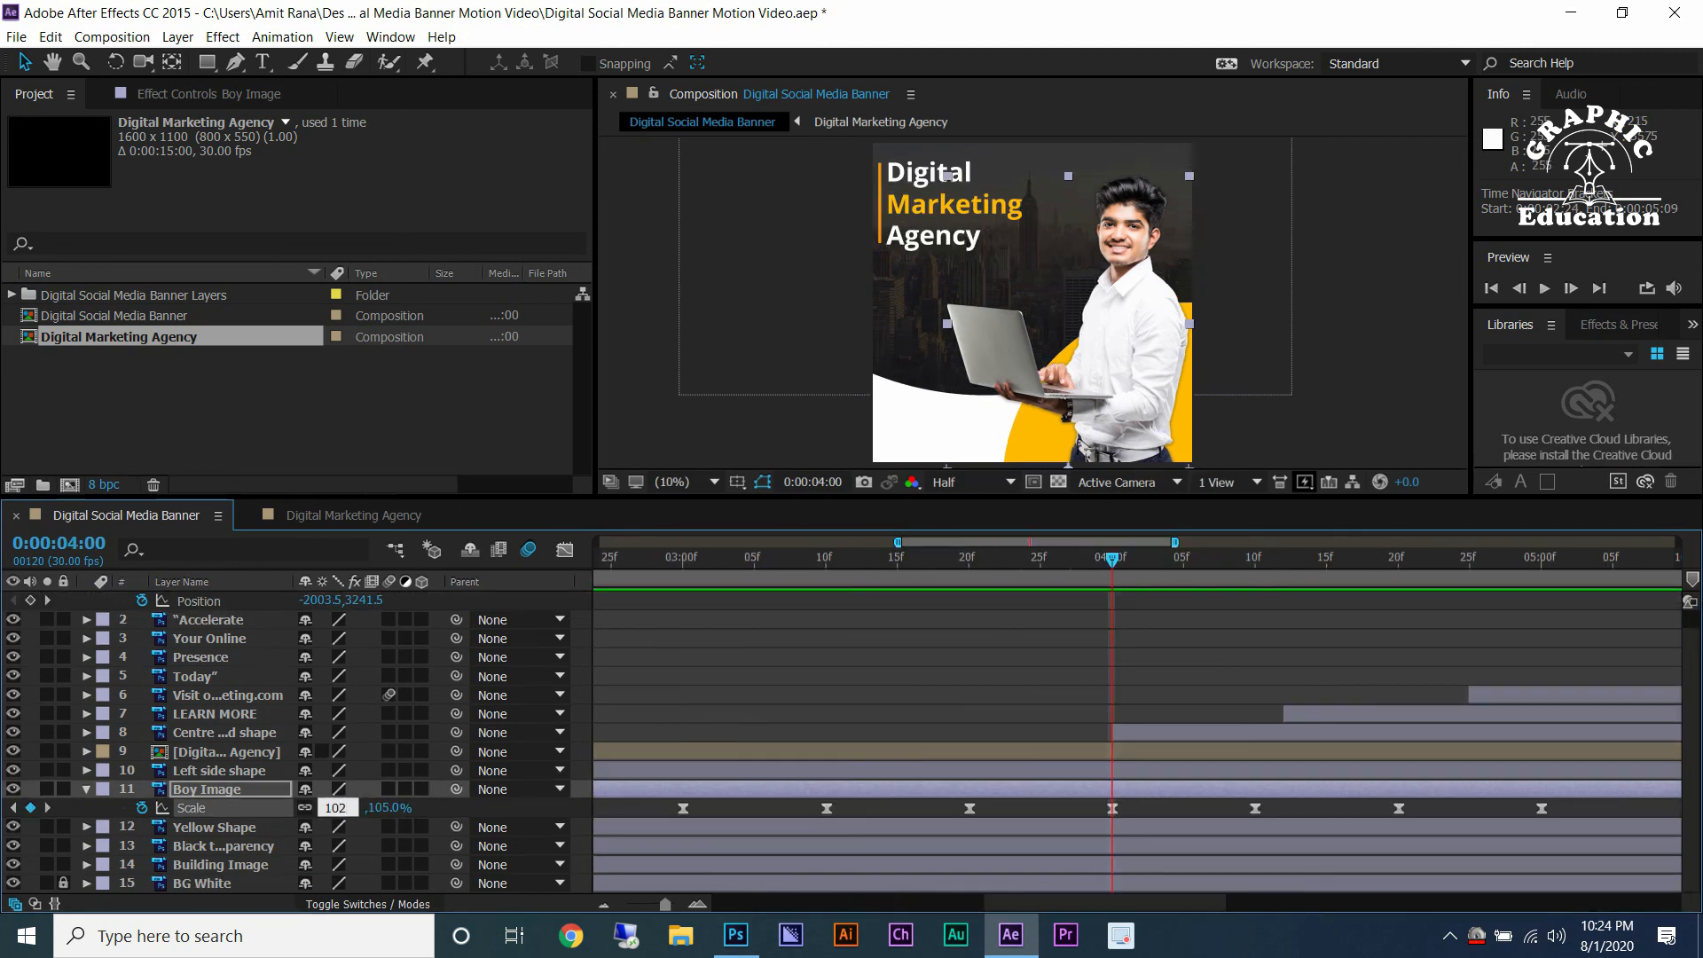
key("Return")
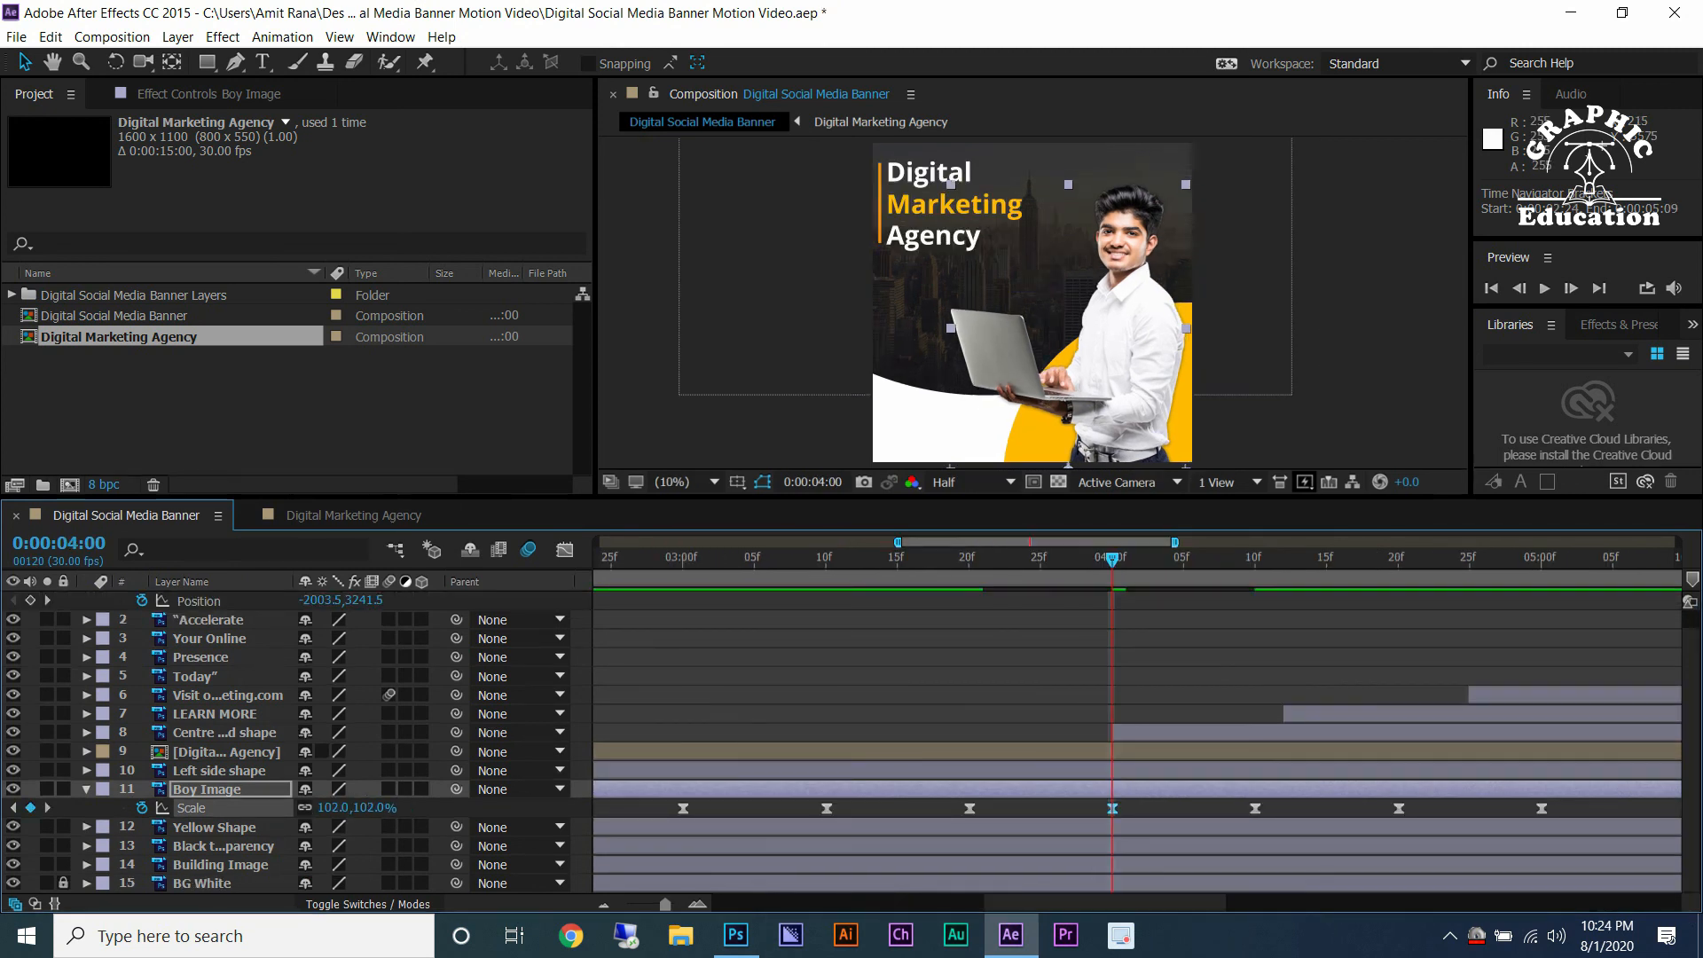
left_click(825, 559)
left_click_drag(825, 558, 696, 559)
key("minus")
key("minus")
key("equal")
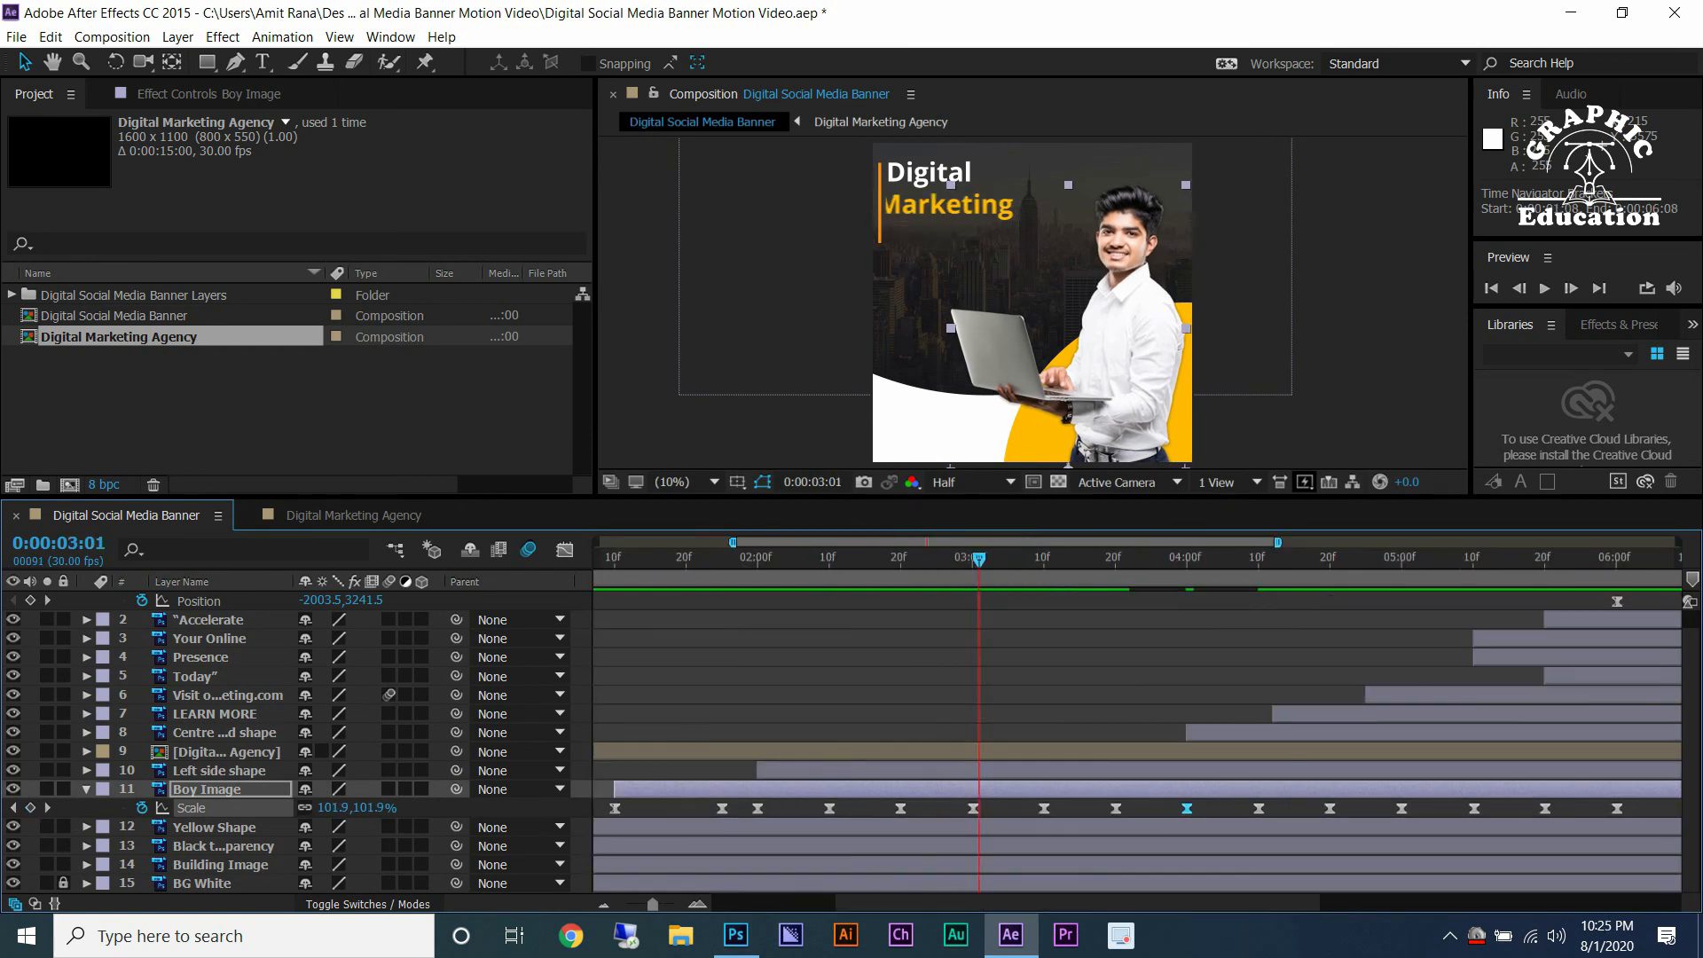
Preview the Boy Image scale pulse.
key("space")
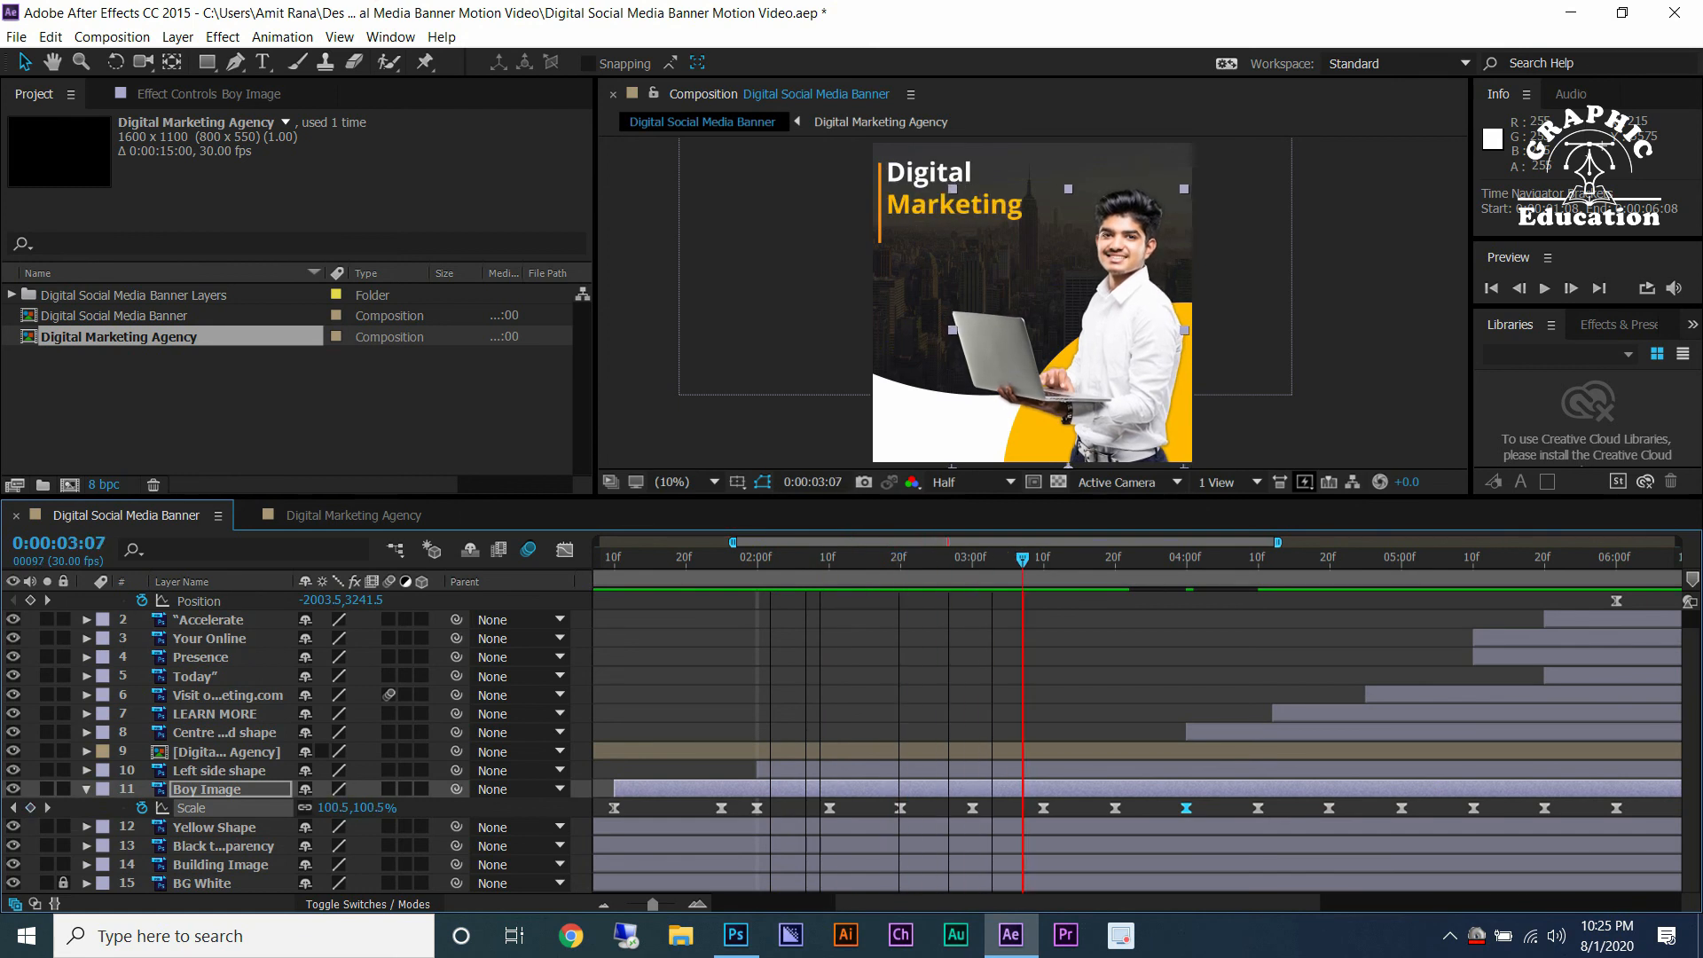
key("space")
key("j")
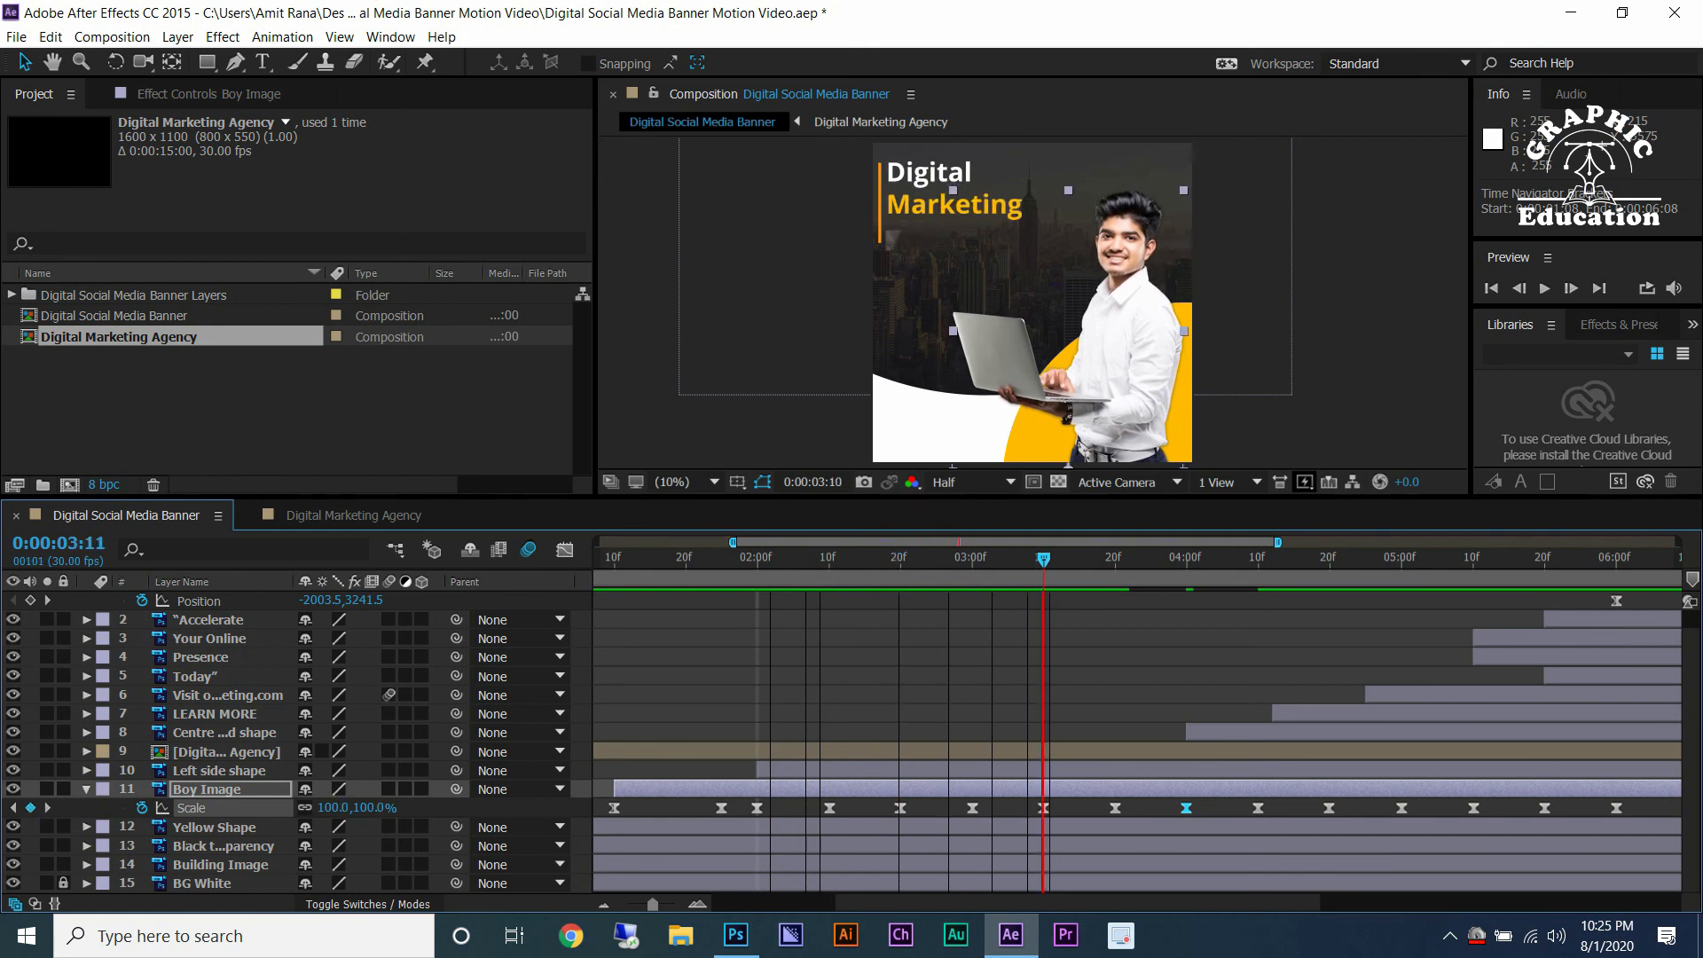
key("k")
Copy the first six Boy Image Scale keyframes, delete all later ones and move to 0:00:04:00.
key("F2")
left_click_drag(1146, 816, 750, 809)
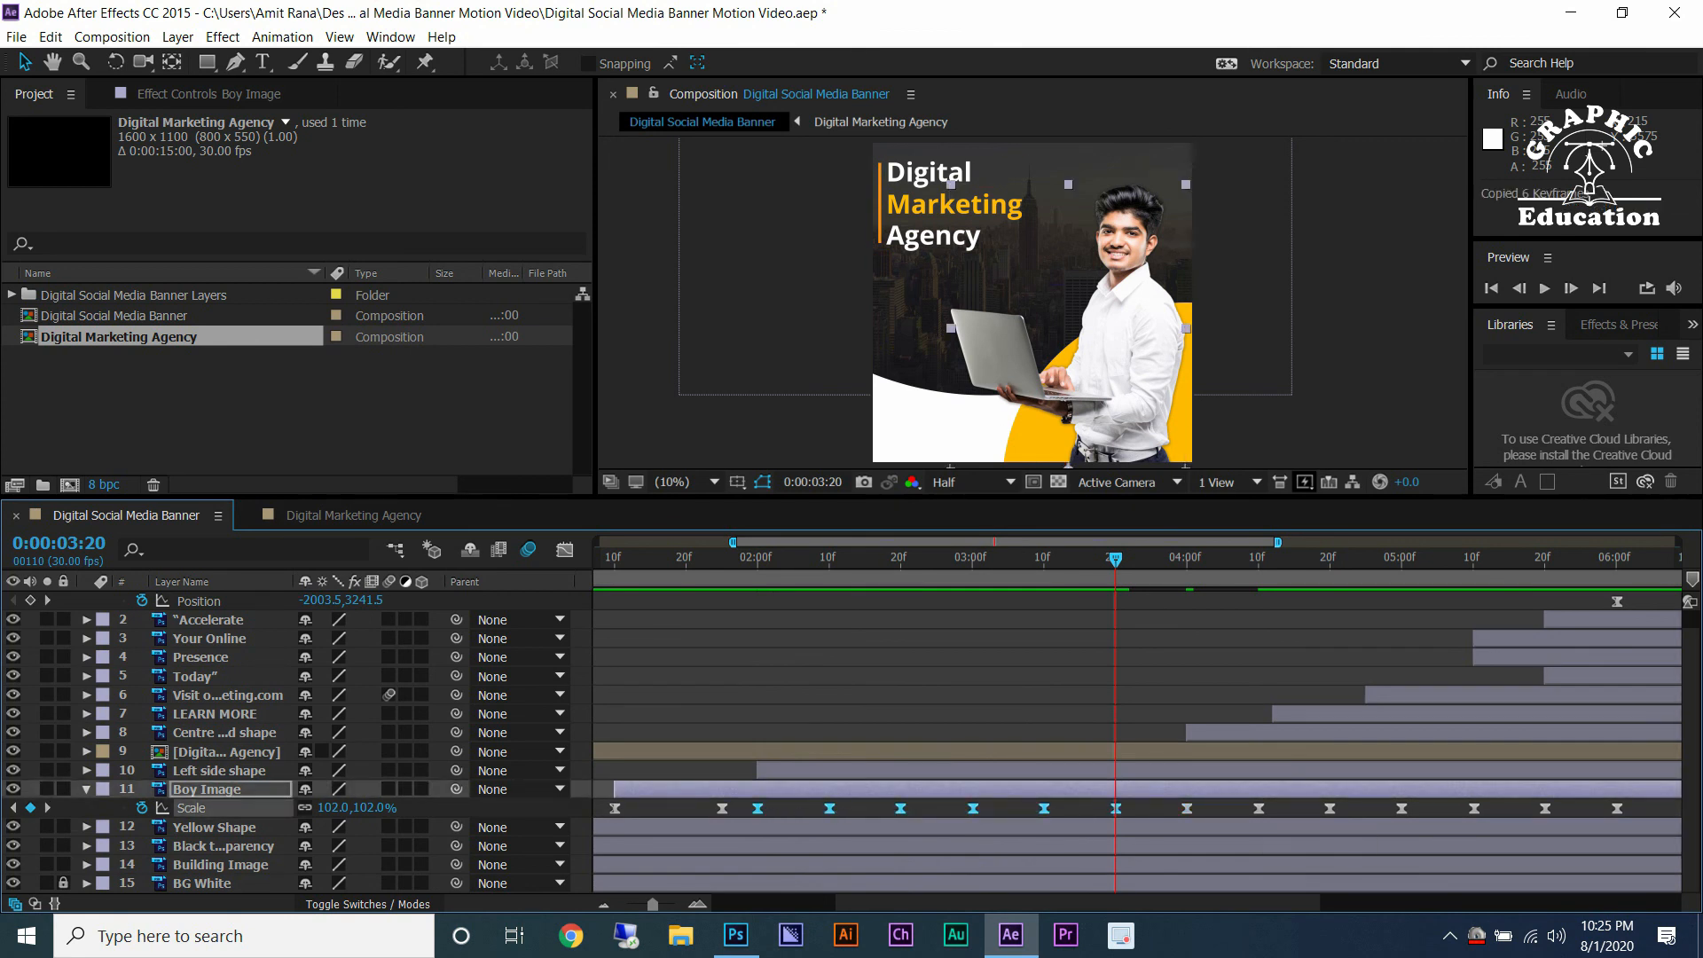
key("semicolon")
key("F2")
left_click_drag(1679, 815, 1016, 803)
key("Delete")
scroll(1028, 825, "up", 1)
left_click(1027, 560)
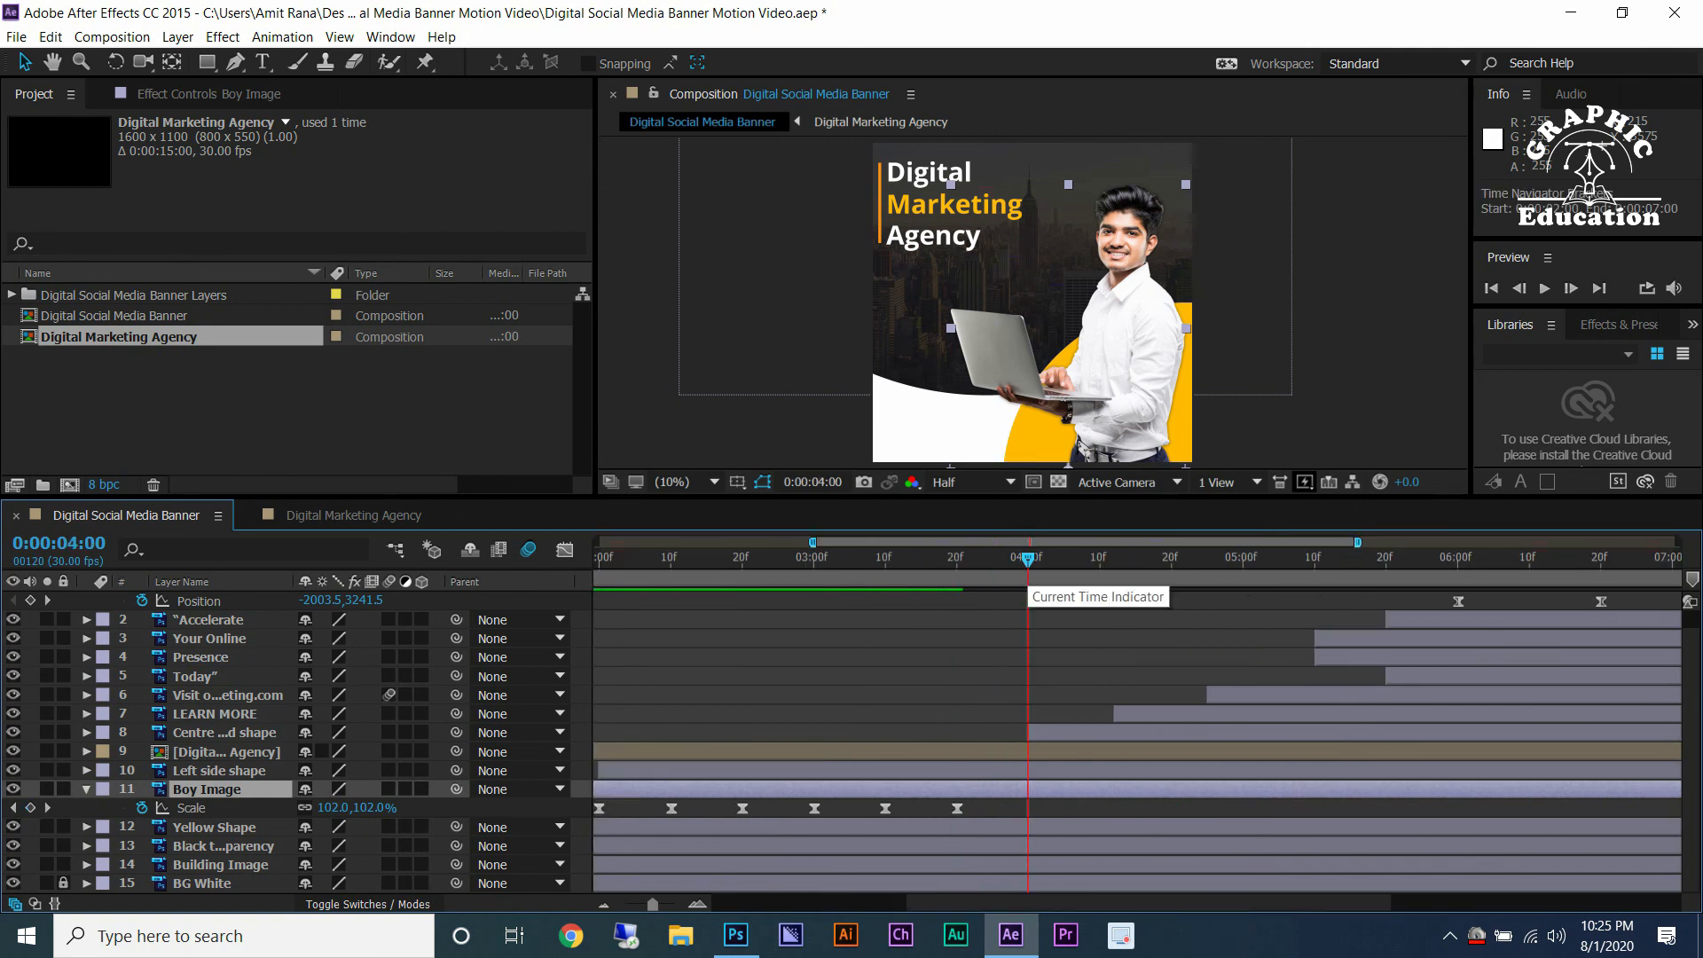
Paste the copied Boy Image Scale keyframes at 0:00:04:00 and again at 0:00:06:00 to continue the pulse.
key("ctrl+v")
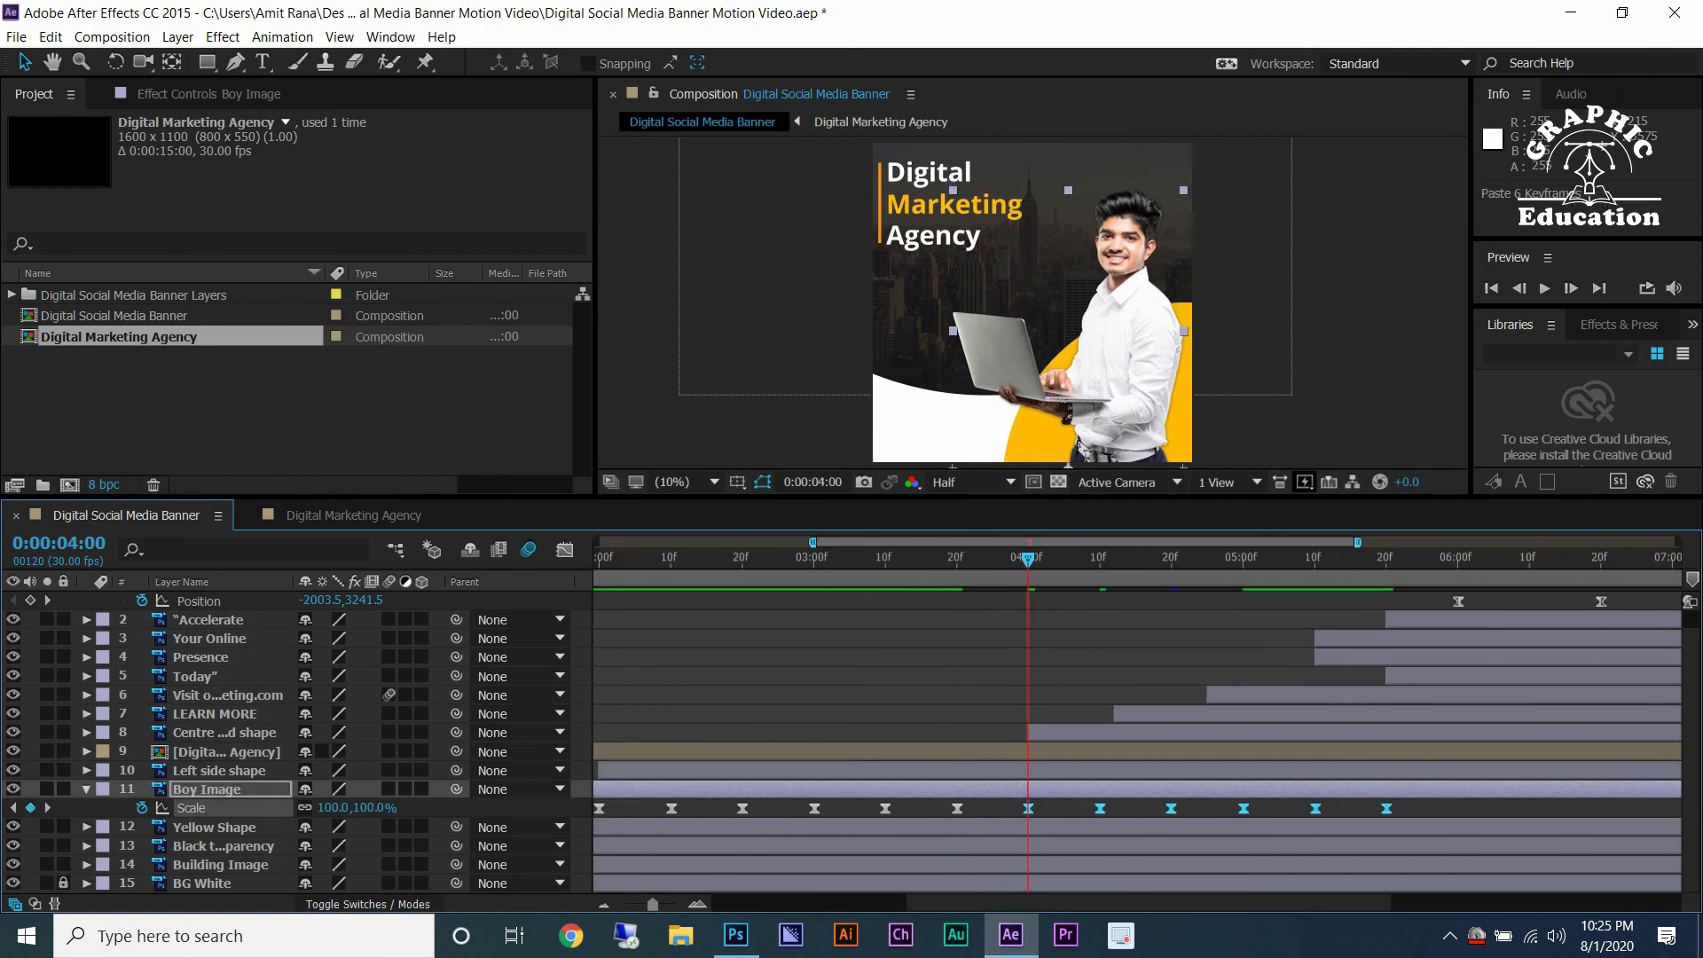
left_click(1457, 568)
key("space")
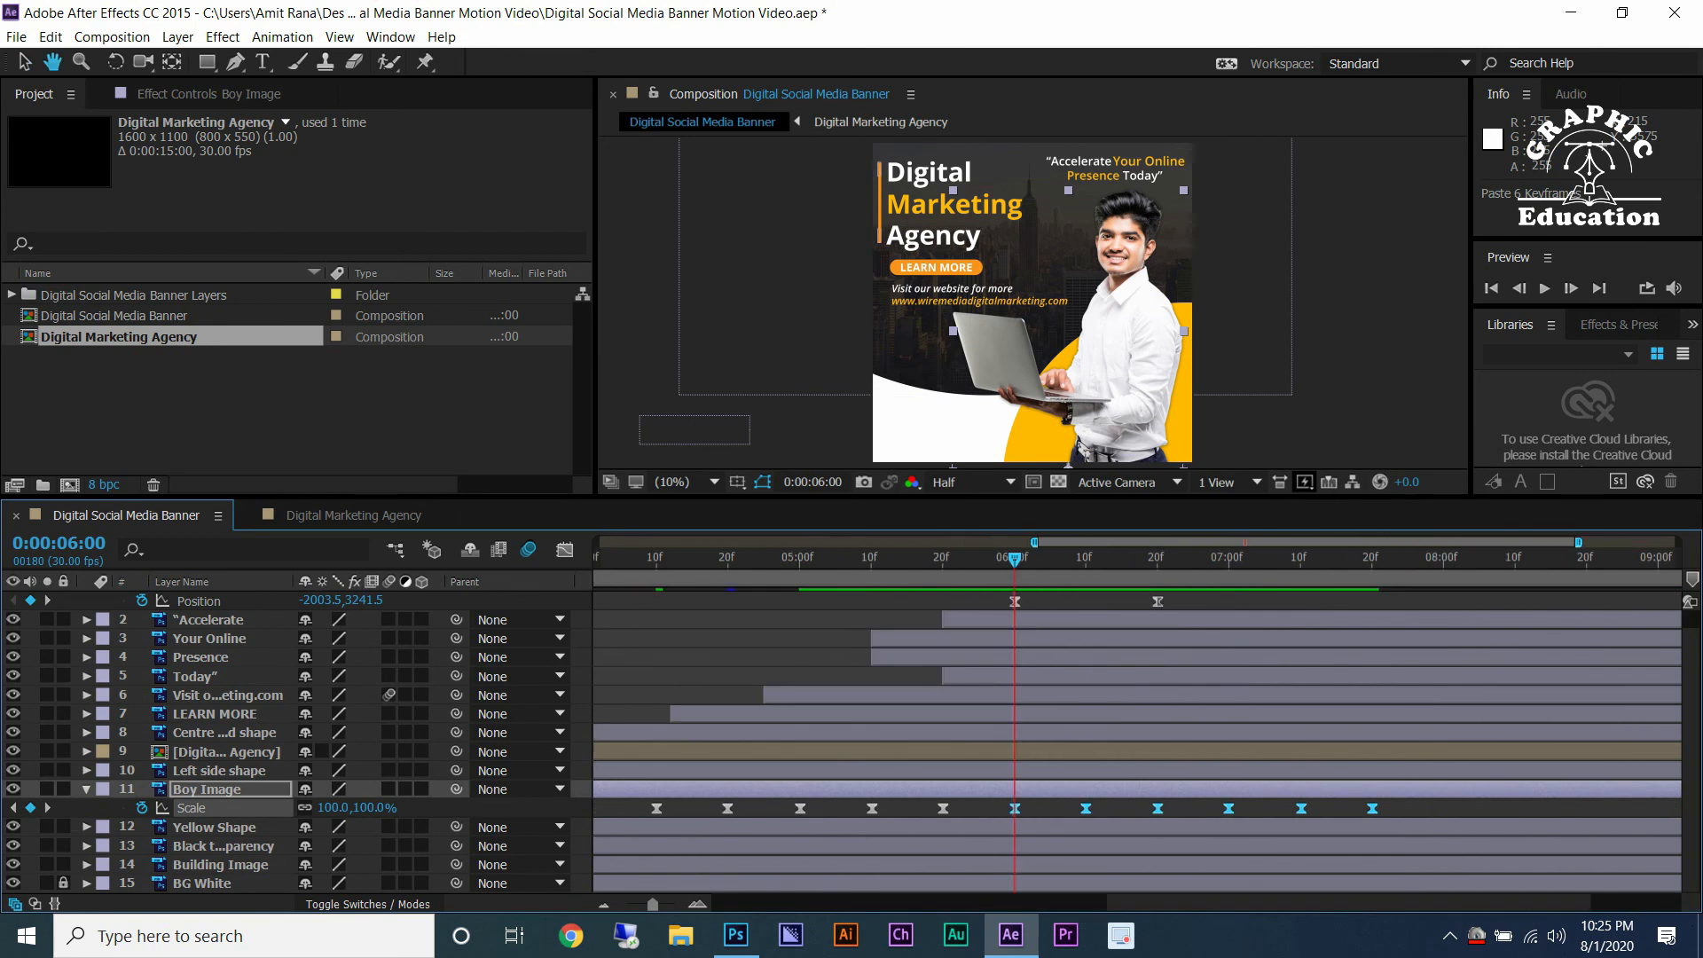
key("ctrl+v")
scroll(1422, 562, "down", 1)
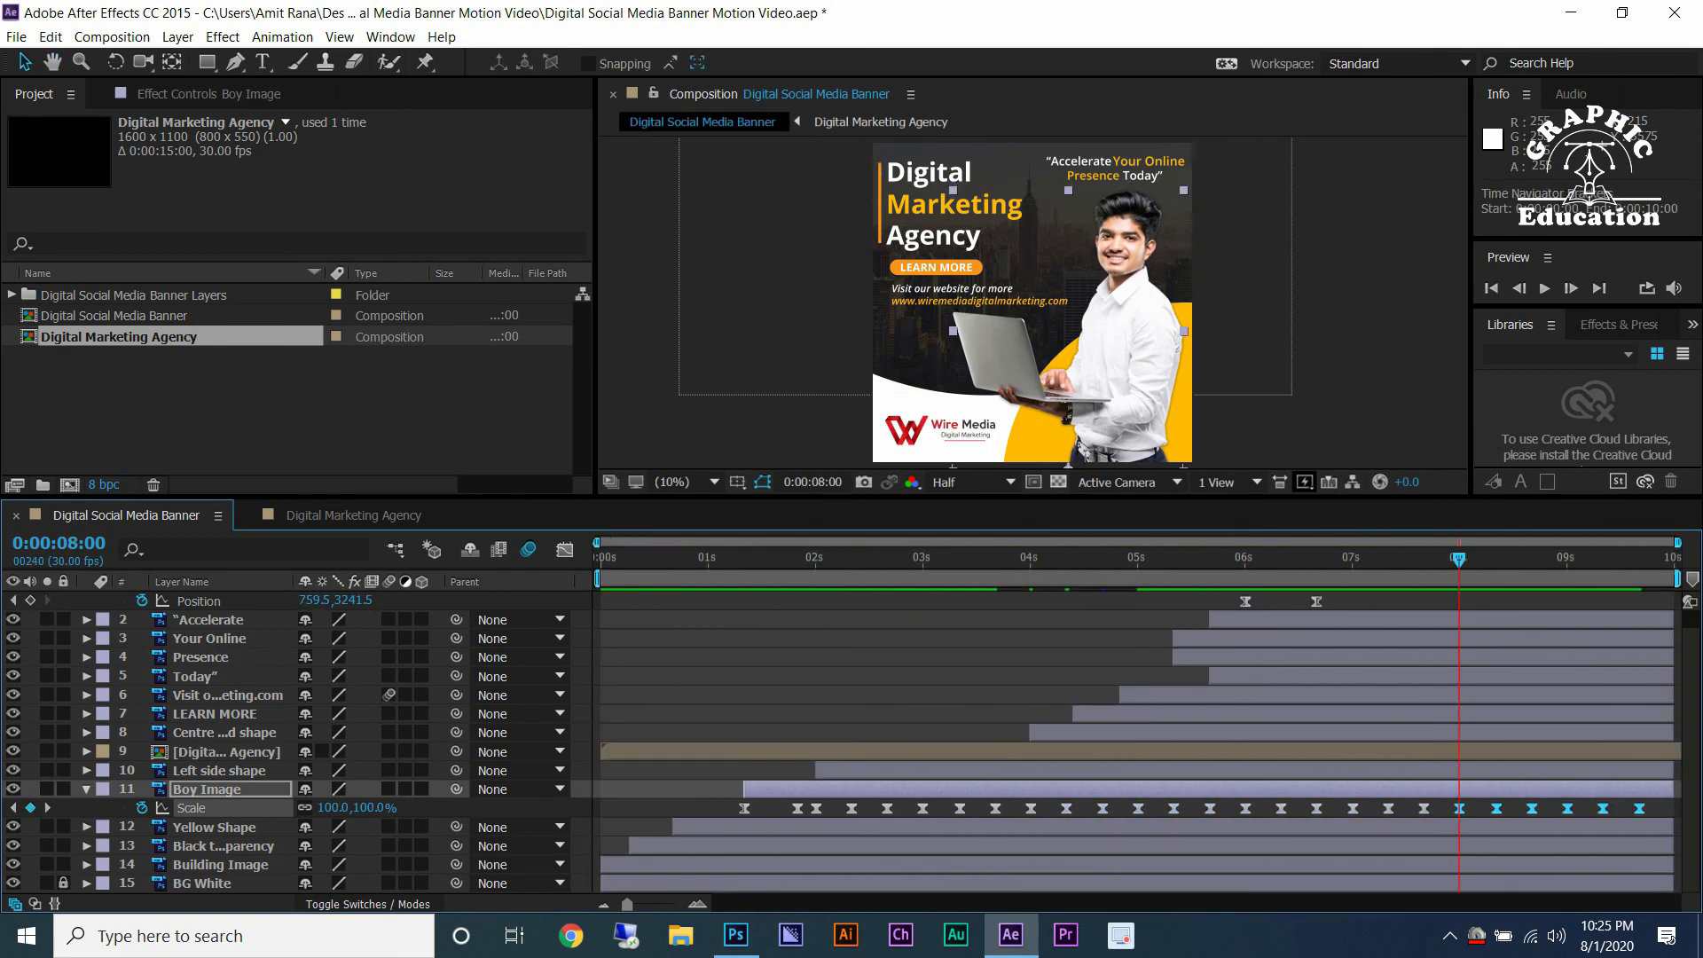
Undo the last paste, then select a run of Boy Image Scale keyframes, copy them and paste them at 0:00:08:00.
key("ctrl+z")
key("ctrl+shift+a")
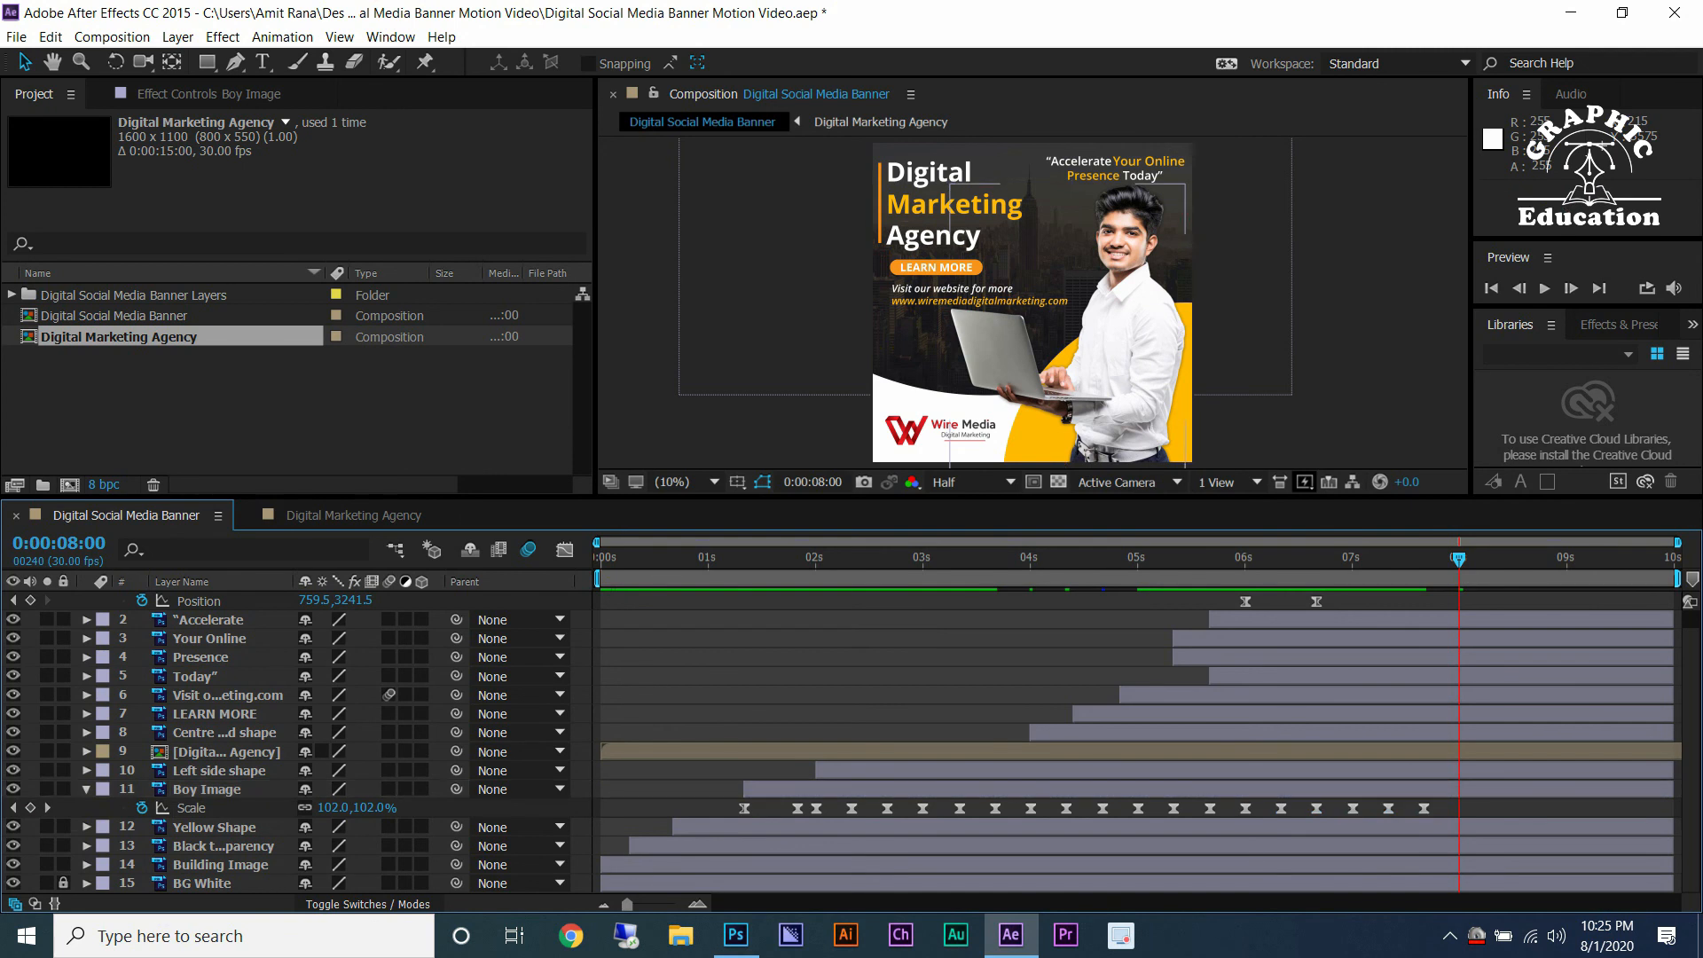
left_click_drag(1442, 812, 807, 803)
key("ctrl+c")
key("ctrl+v")
Preview the whole composition from the beginning.
key("space")
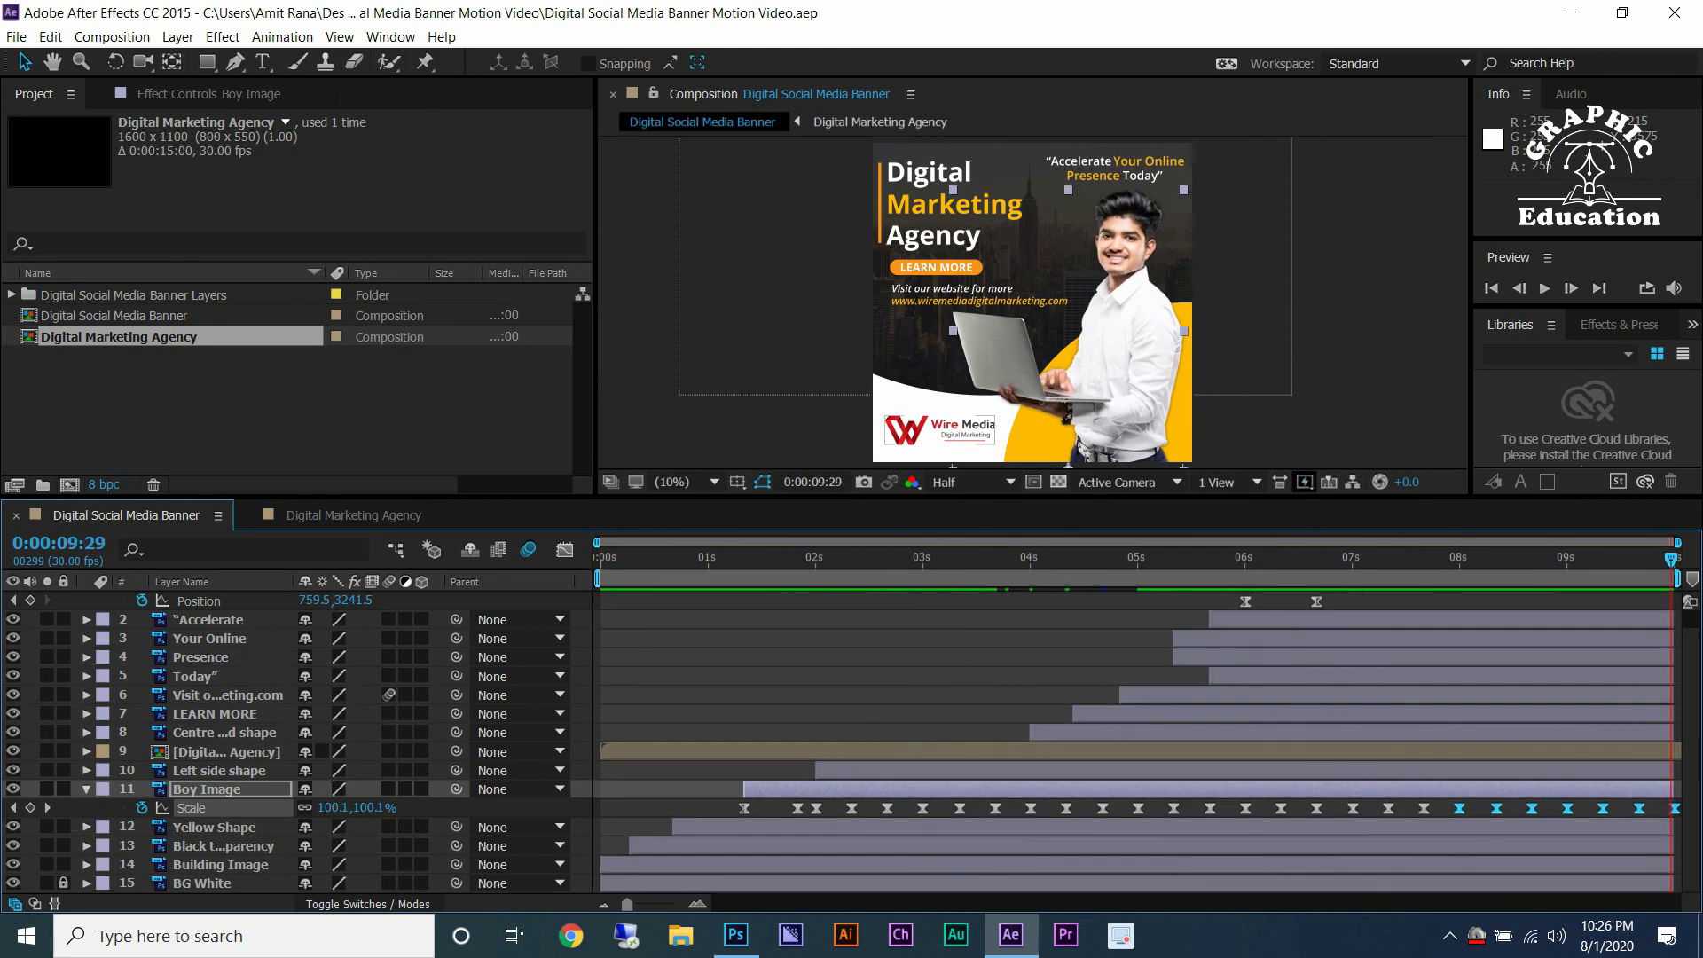
left_click(1544, 289)
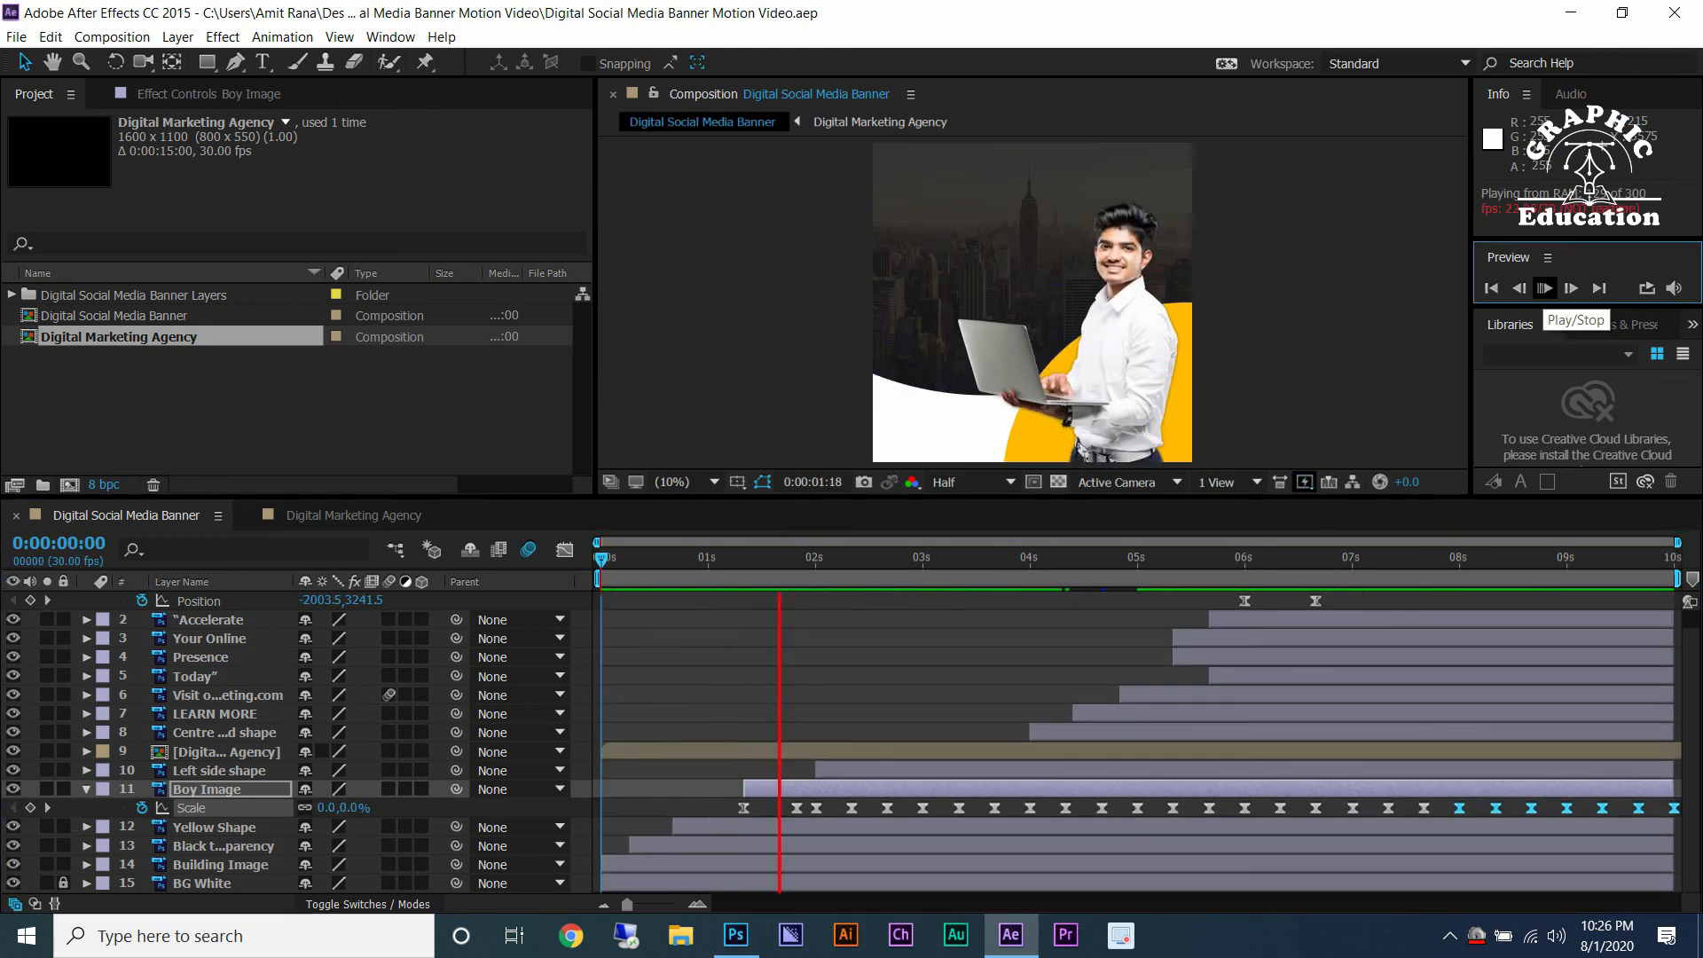